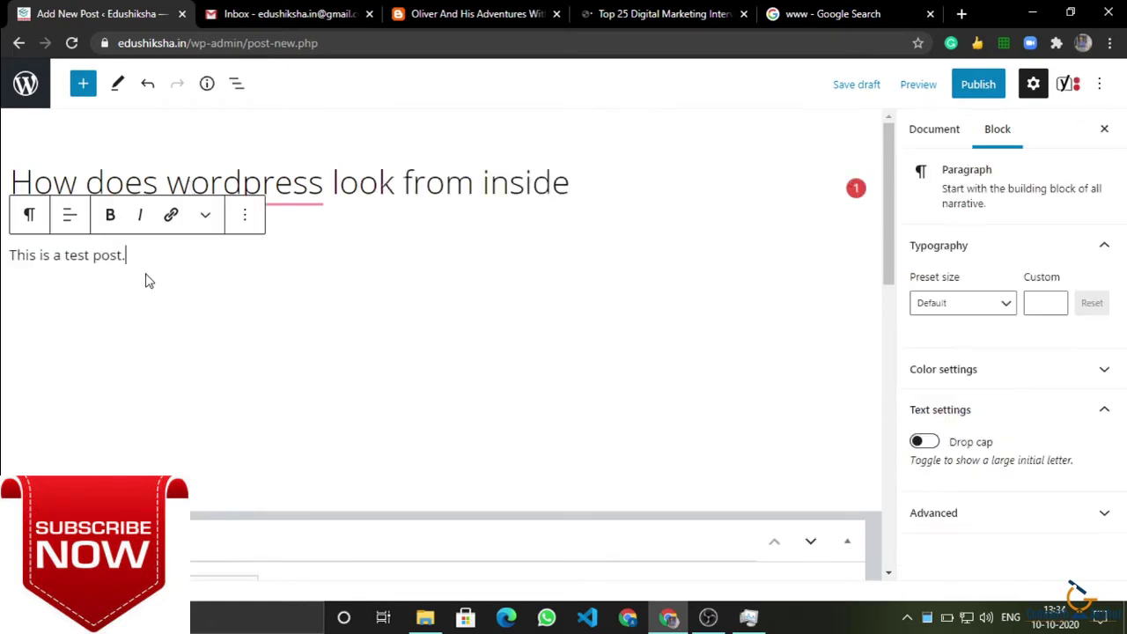
- Add an empty paragraph below the text "This is a test post."
left_click(146, 277)
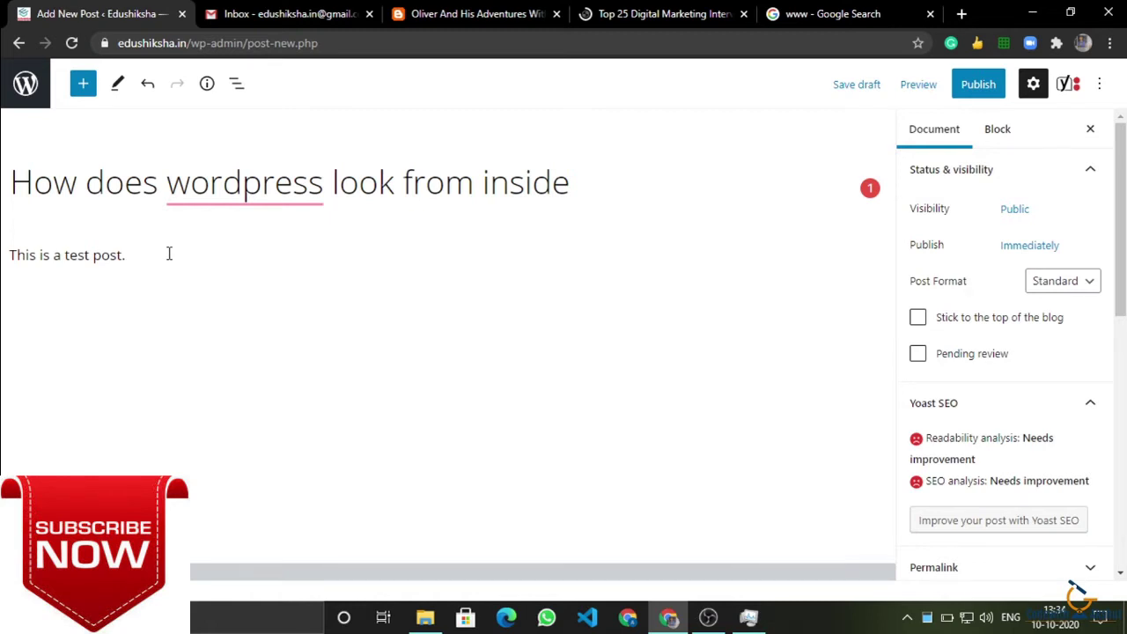
left_click(169, 254)
key("Return")
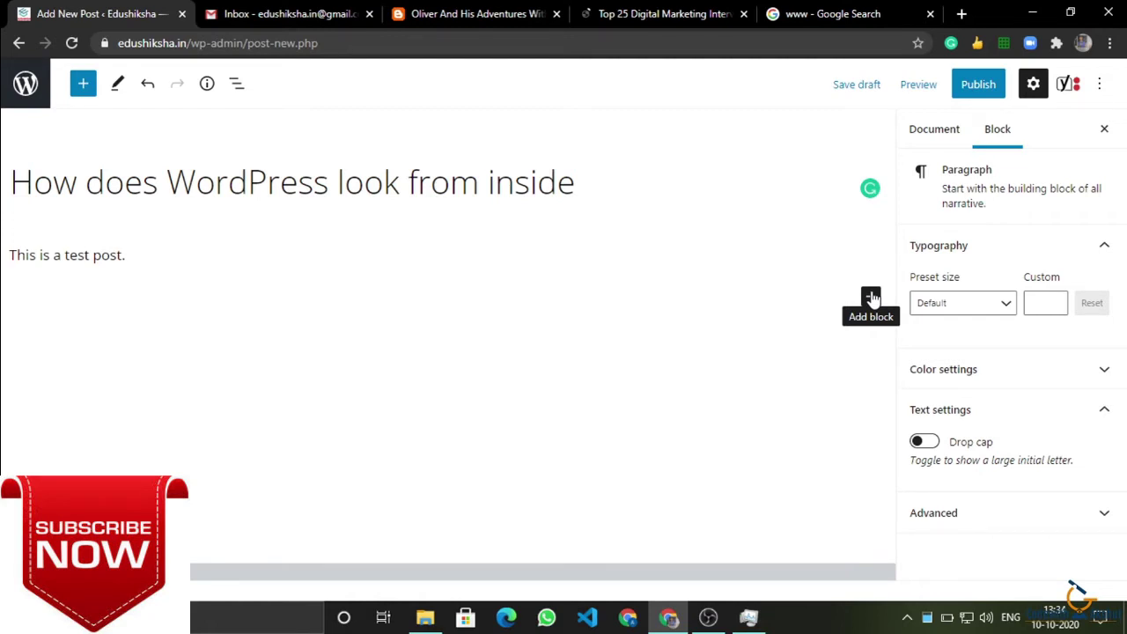
- Browse the full block library, from the text blocks through widgets and embeds to the Yoast structured data blocks
left_click(871, 297)
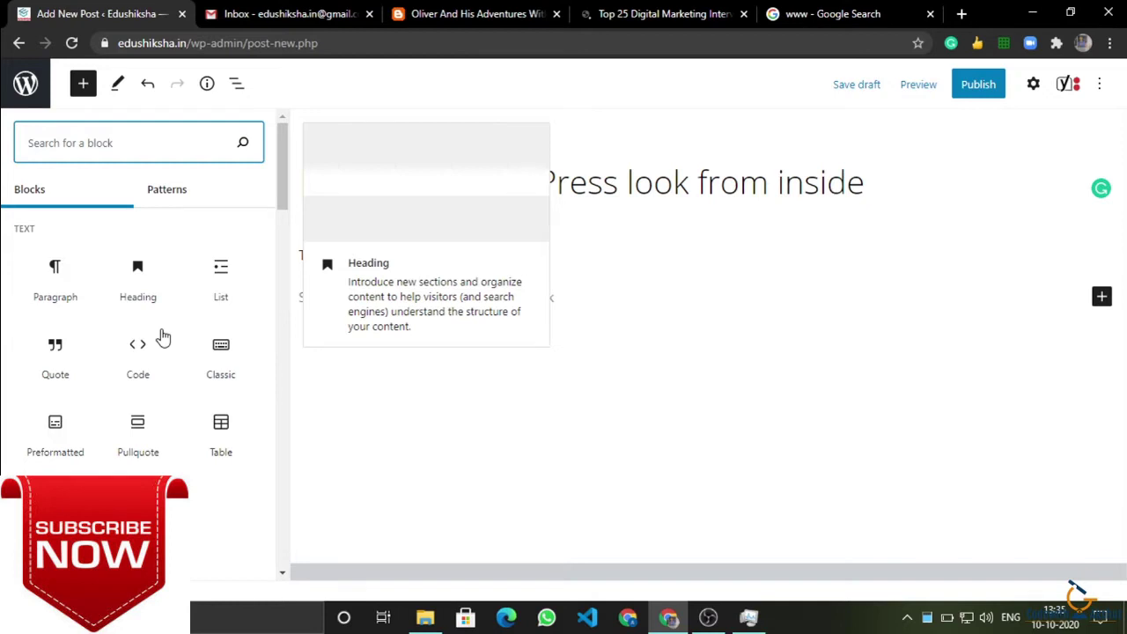
scroll(185, 370, "down", 10)
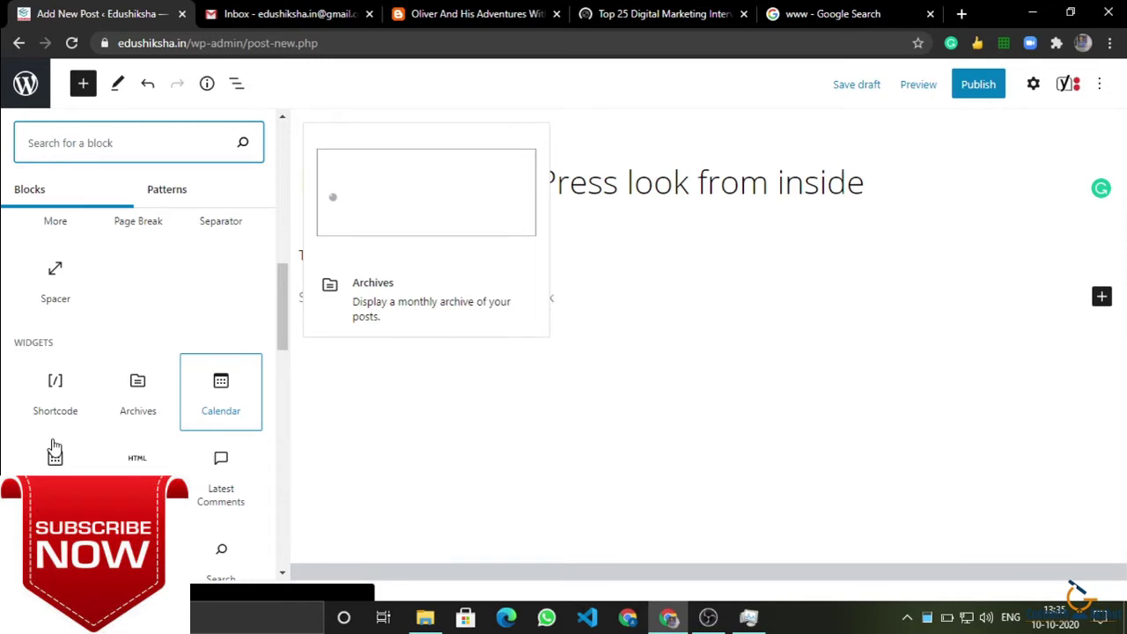
scroll(88, 454, "down", 5)
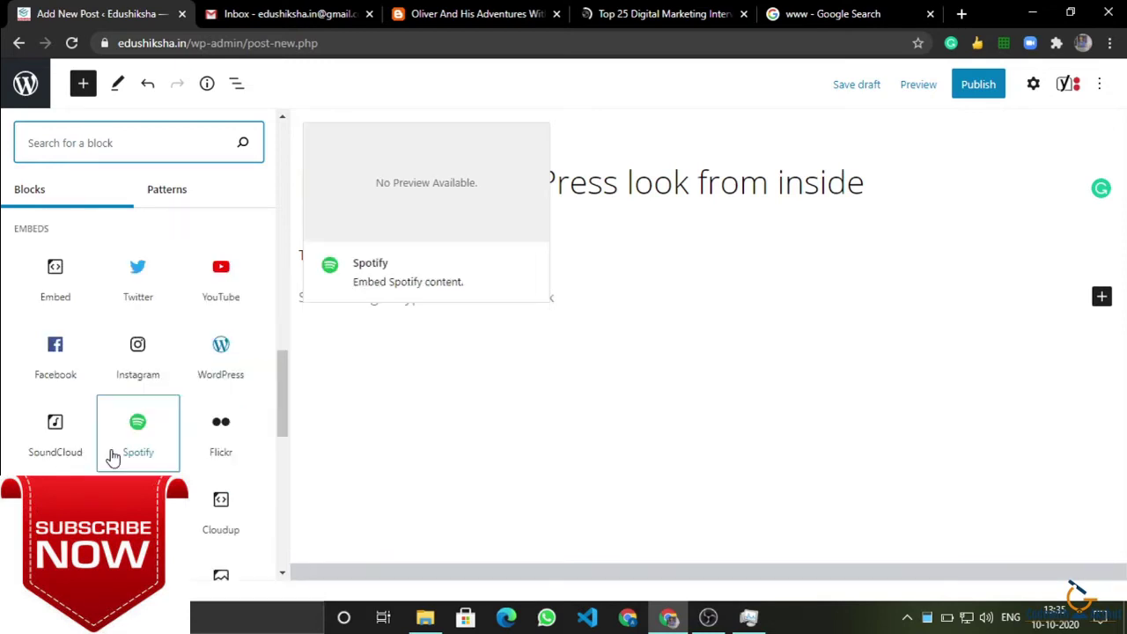
scroll(113, 458, "down", 5)
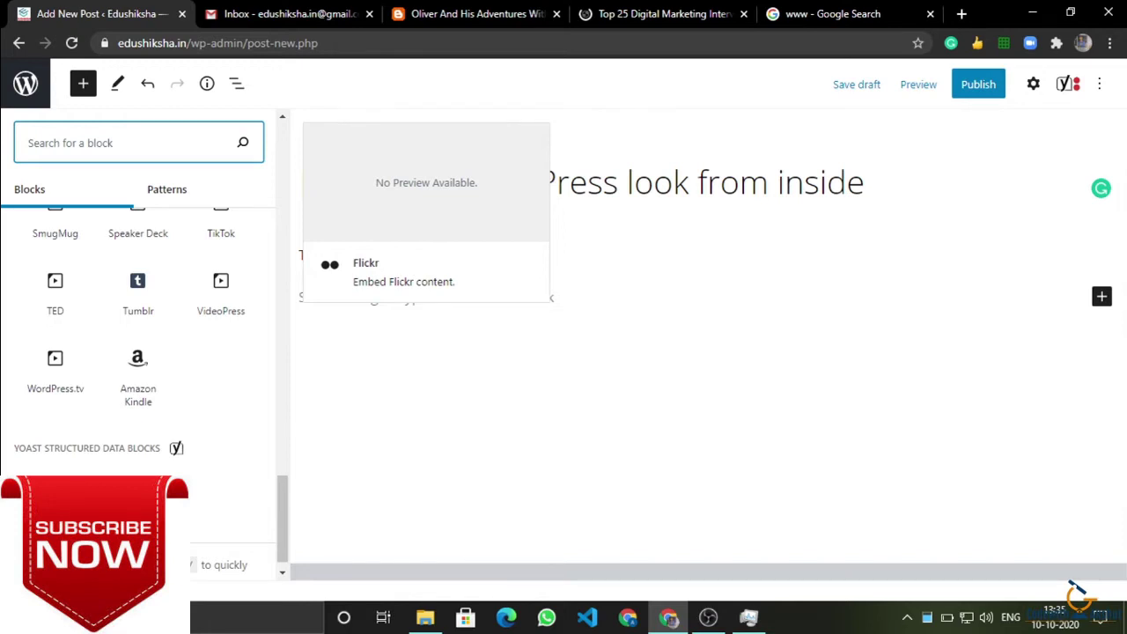
- Review the post's document settings, including the post format options, URL slug and categories, and check the block settings
left_click(1033, 83)
left_click(1032, 251)
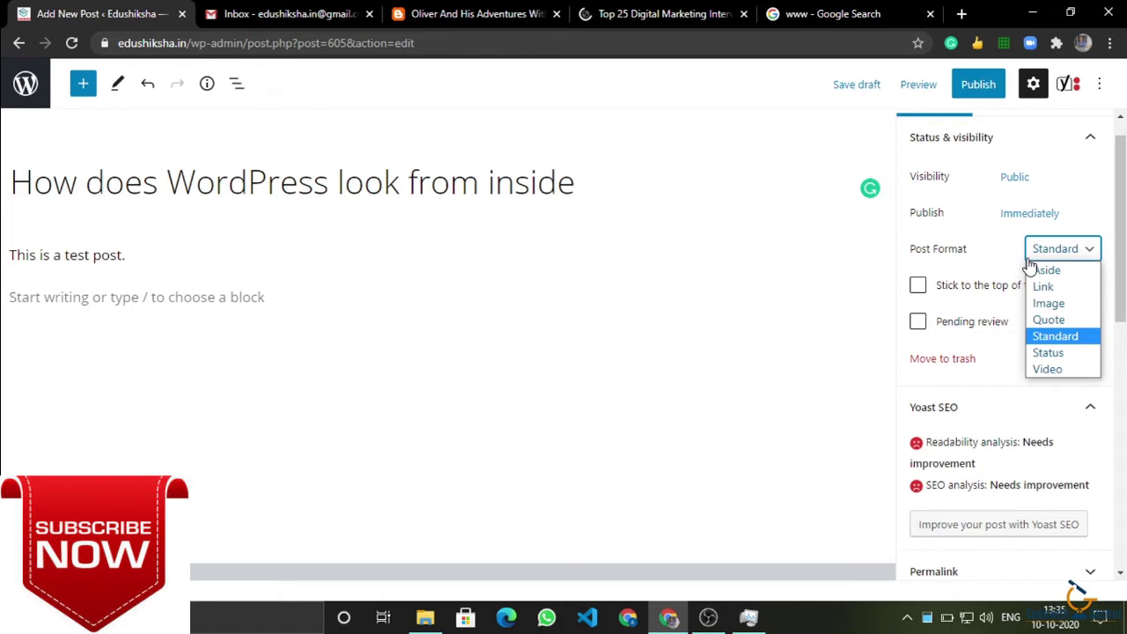
scroll(1031, 264, "down", 4)
left_click(920, 271)
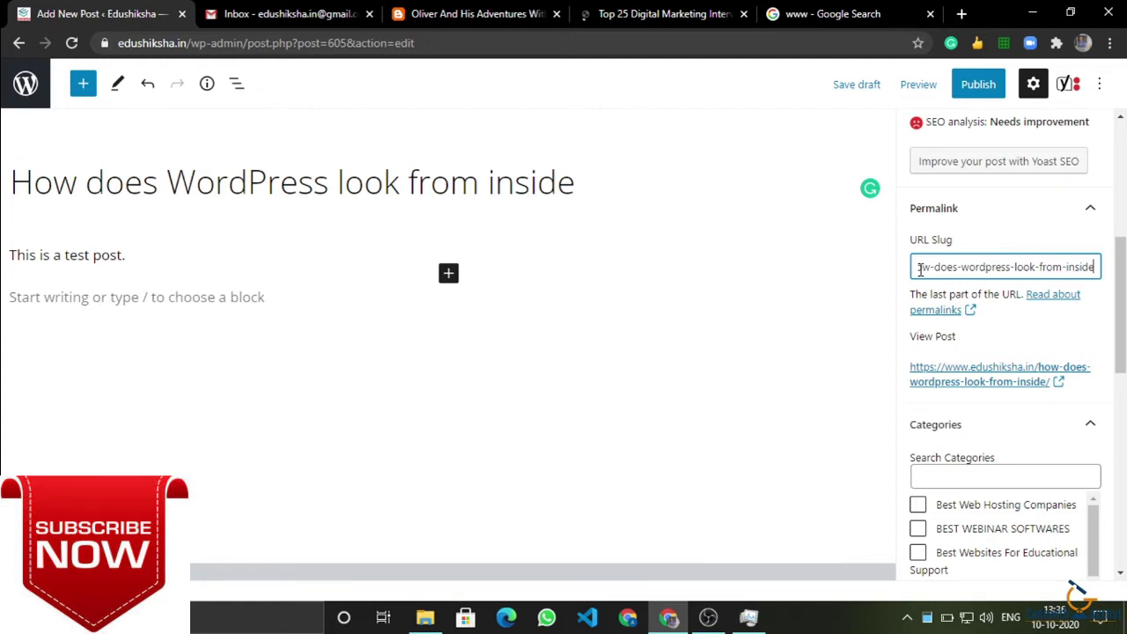
scroll(966, 421, "down", 3)
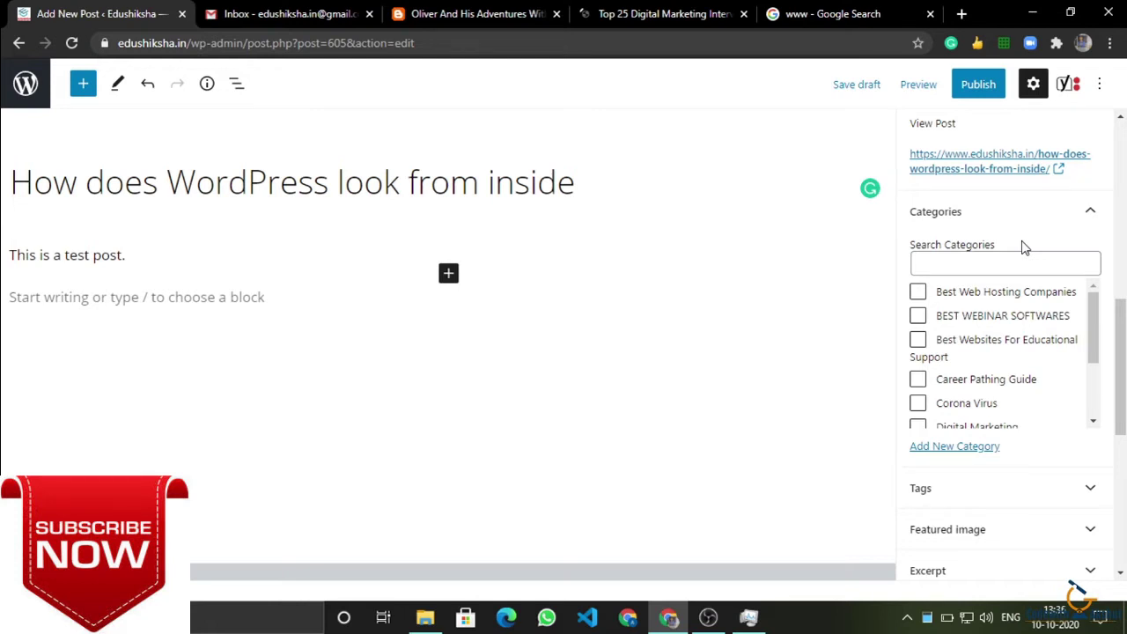
scroll(996, 352, "down", 3)
left_click(951, 370)
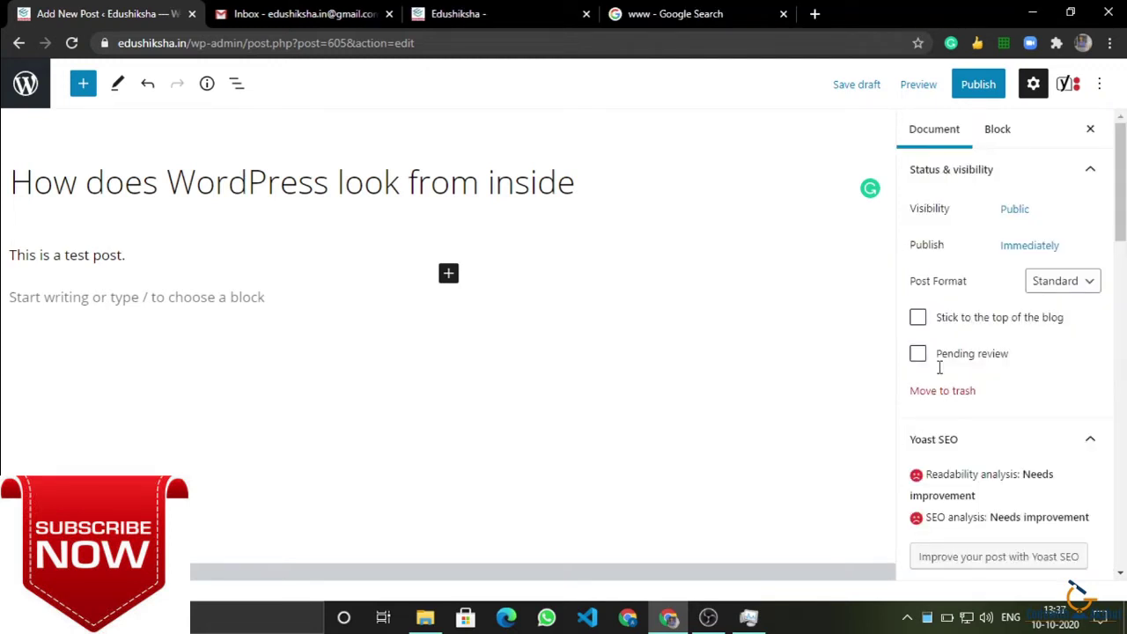
left_click(998, 128)
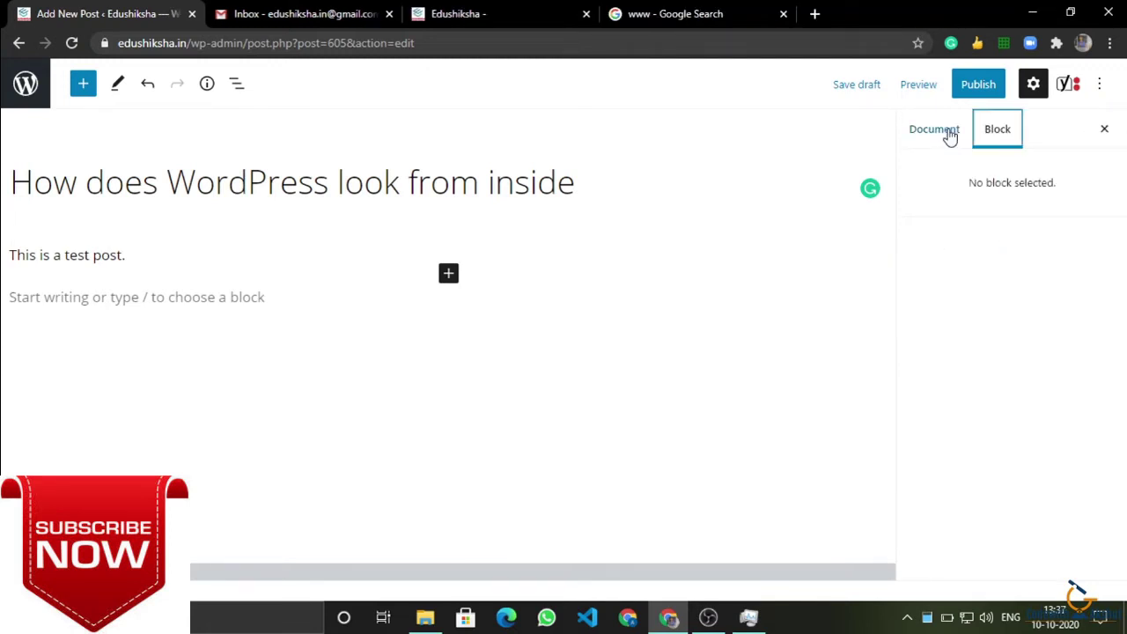
left_click(942, 131)
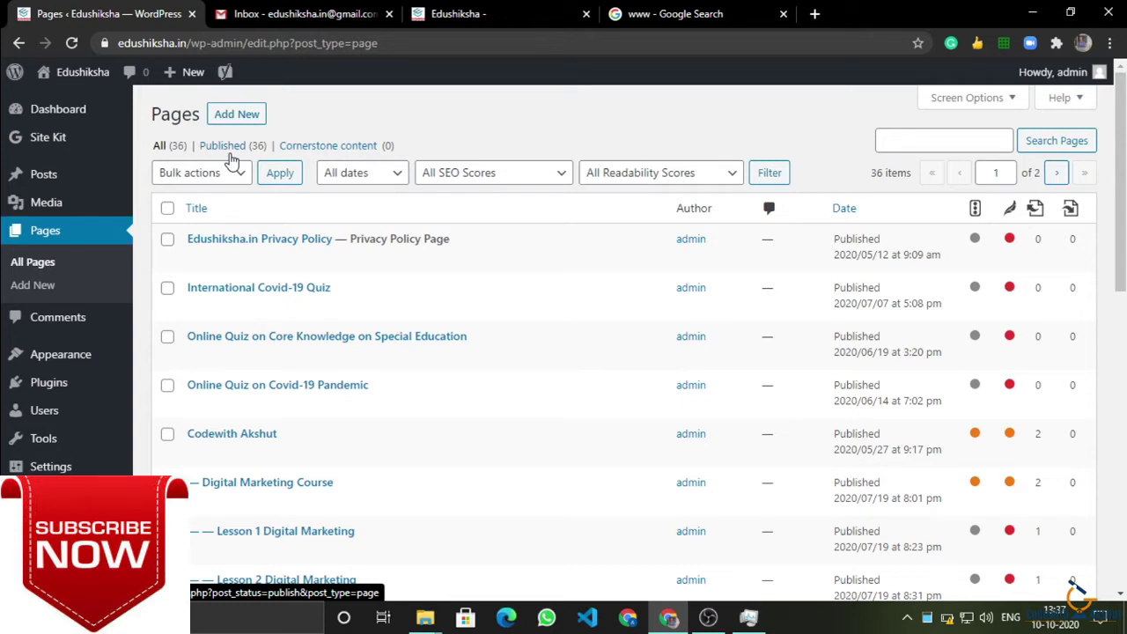
left_click_drag(451, 240, 388, 231)
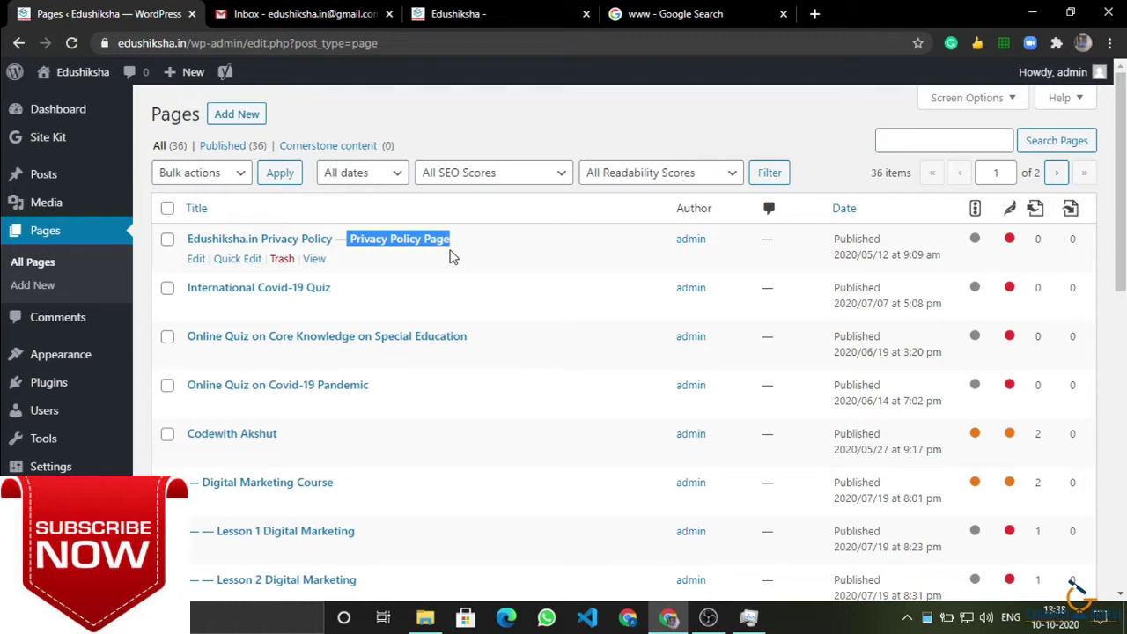
left_click(407, 255)
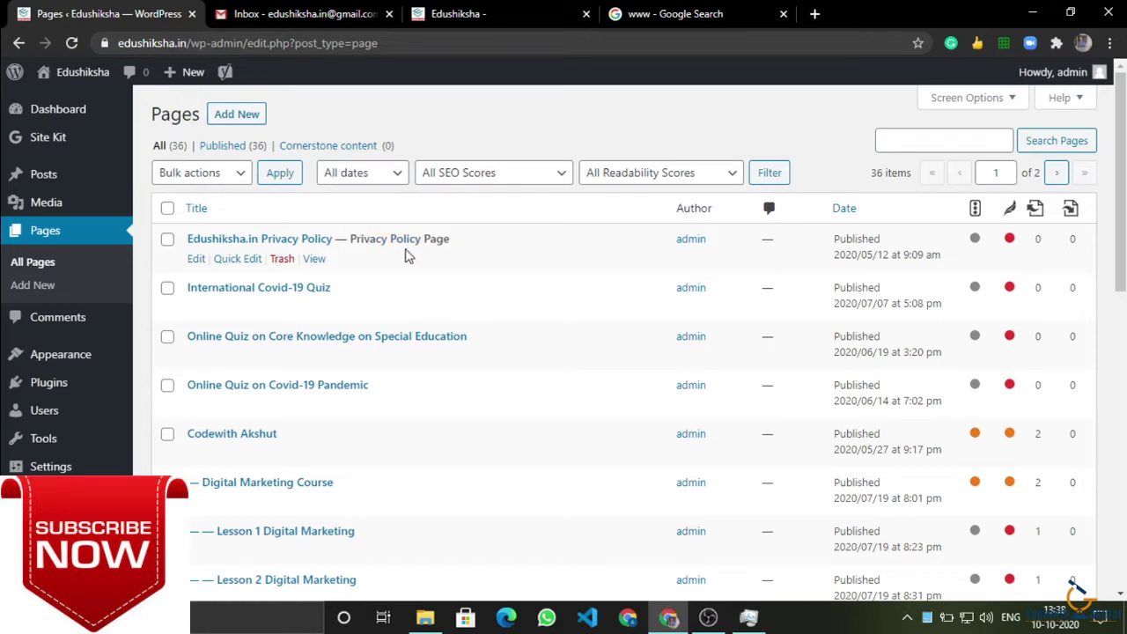
- View the Covid-19 Quiz page on the live Edushiksha site, go back to its homepage and return to the admin pages list
key("ctrl+3")
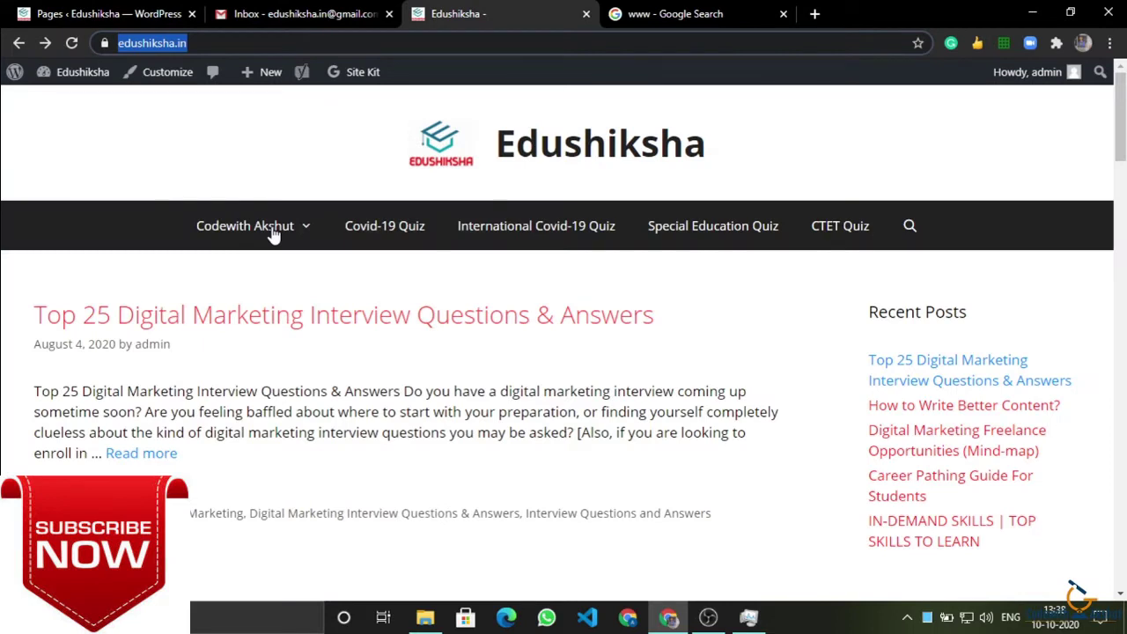
left_click(385, 225)
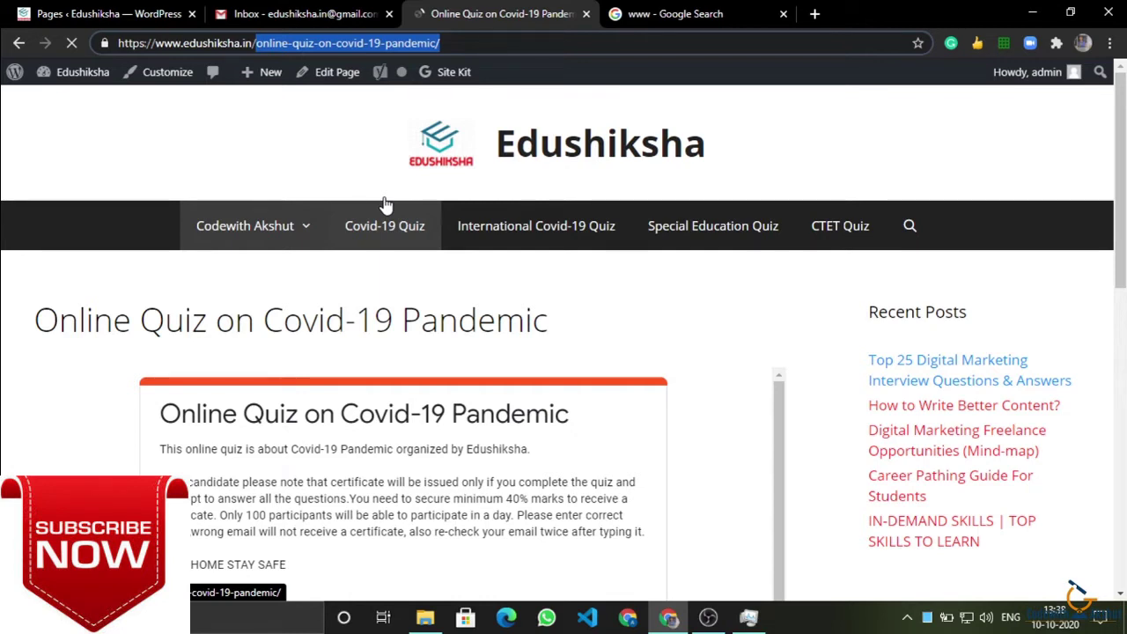
key("BackSpace")
key("Return")
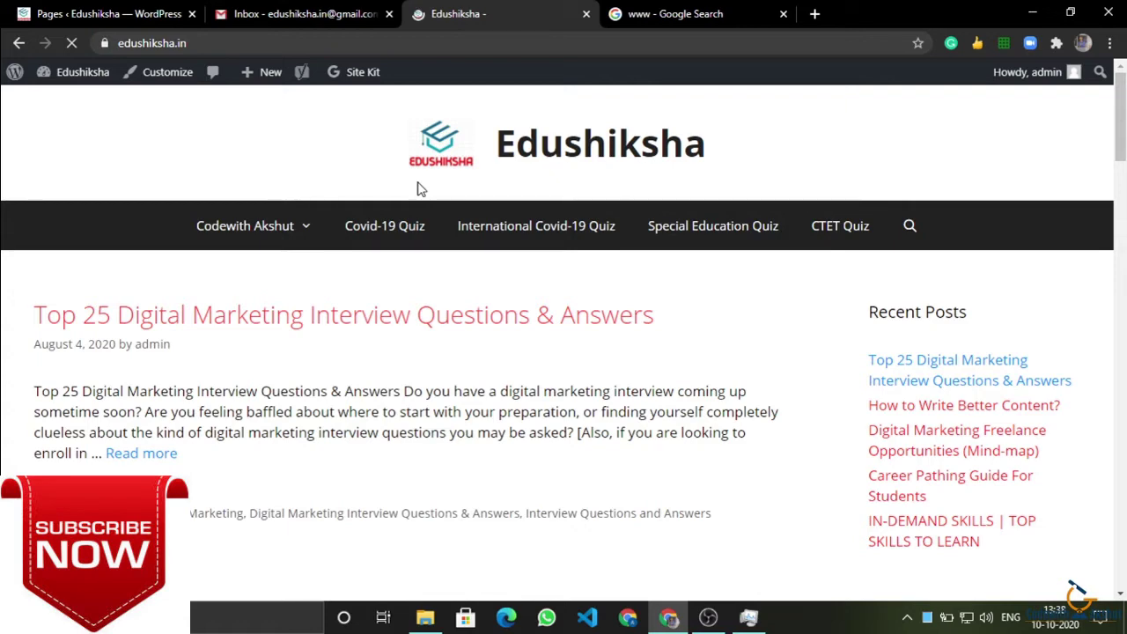
key("ctrl+1")
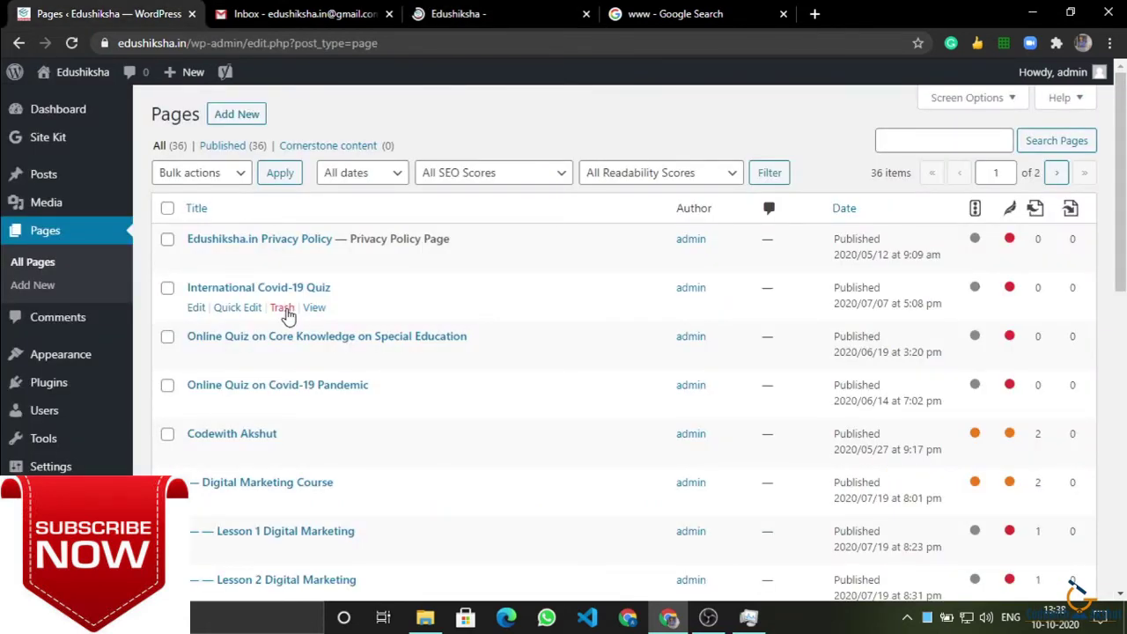
- Start a new page, check its permalink settings and collapse the Permalink and Yoast SEO sections
mouse_move(51, 467)
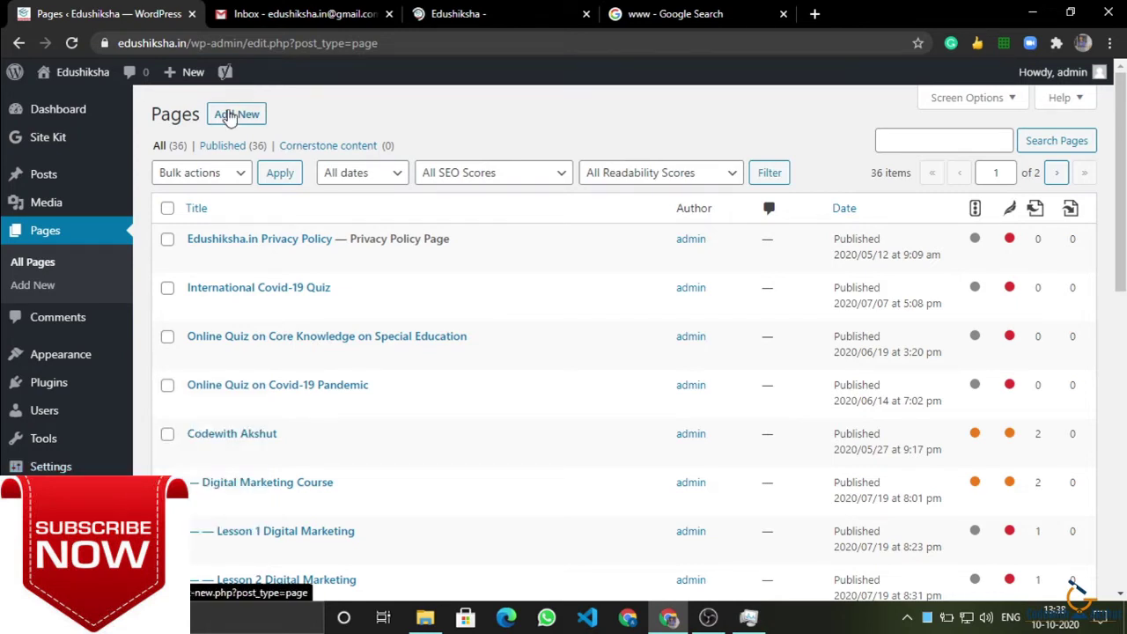
left_click(256, 121)
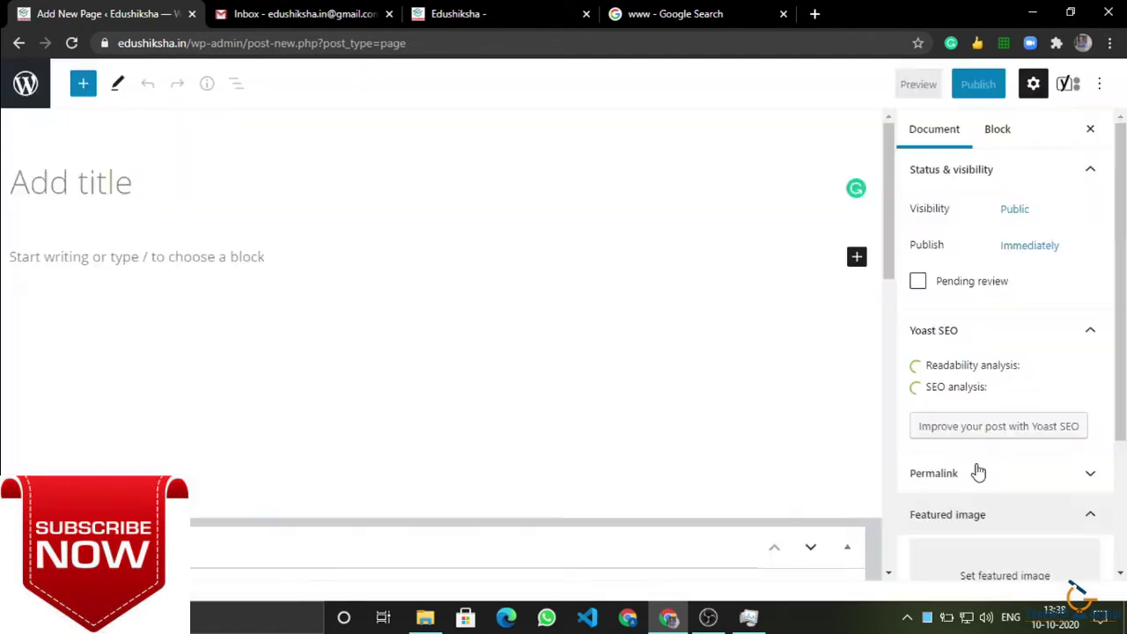
left_click(977, 473)
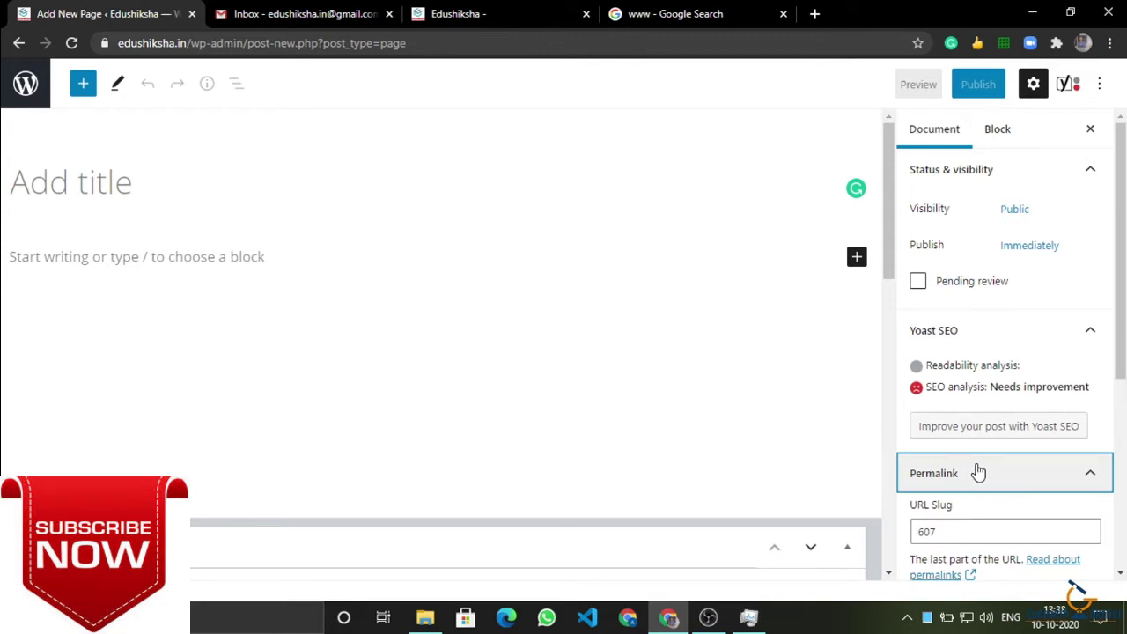
left_click(978, 473)
left_click(979, 330)
scroll(984, 343, "down", 1)
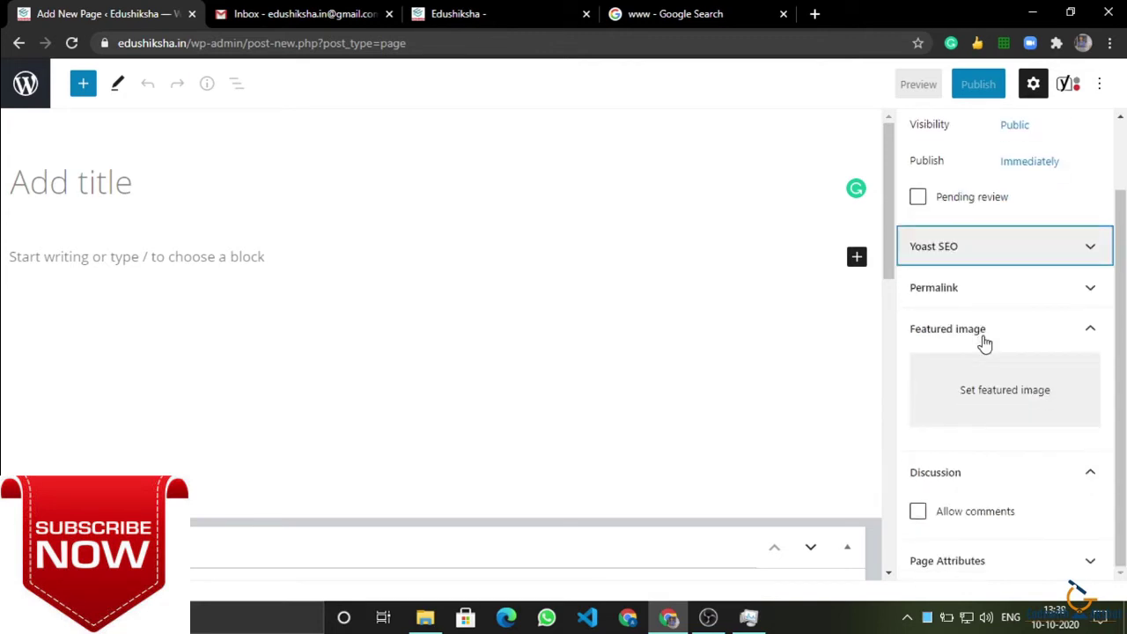
- Expand the new page's attributes and check the parent page options
left_click(971, 568)
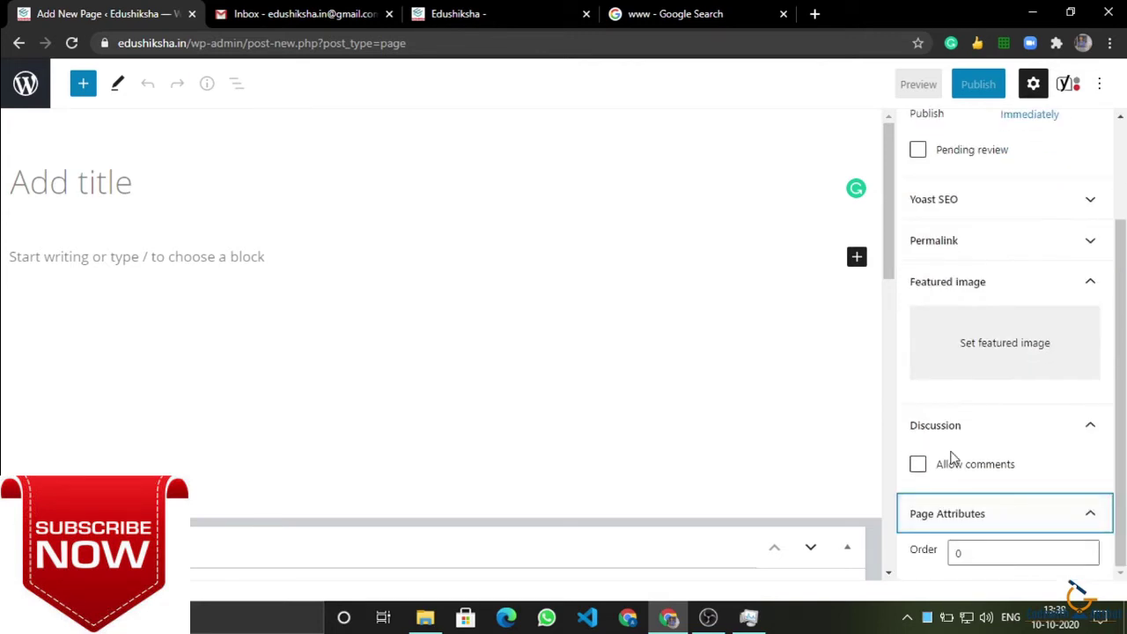
scroll(956, 498, "down", 1)
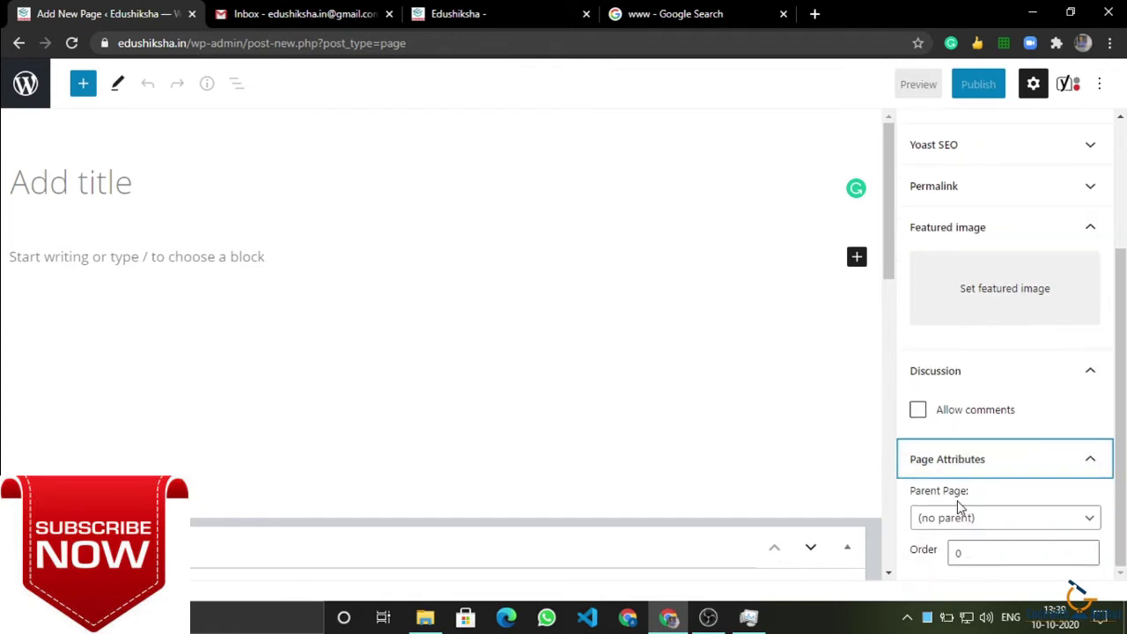
left_click(947, 520)
left_click(947, 519)
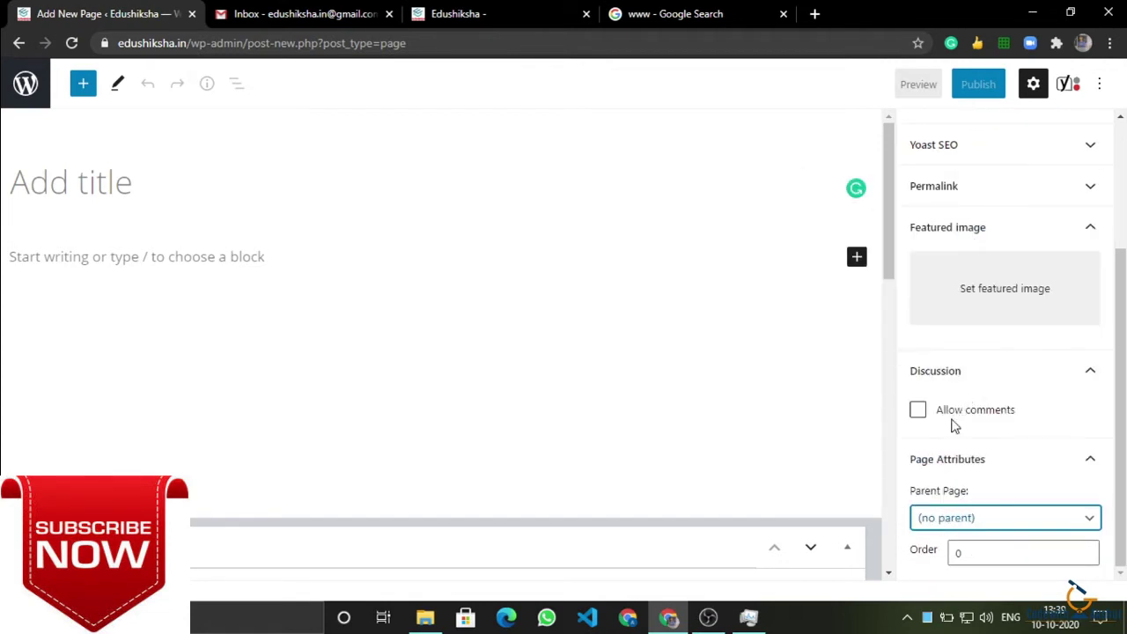
scroll(955, 449, "up", 2)
scroll(955, 466, "up", 1)
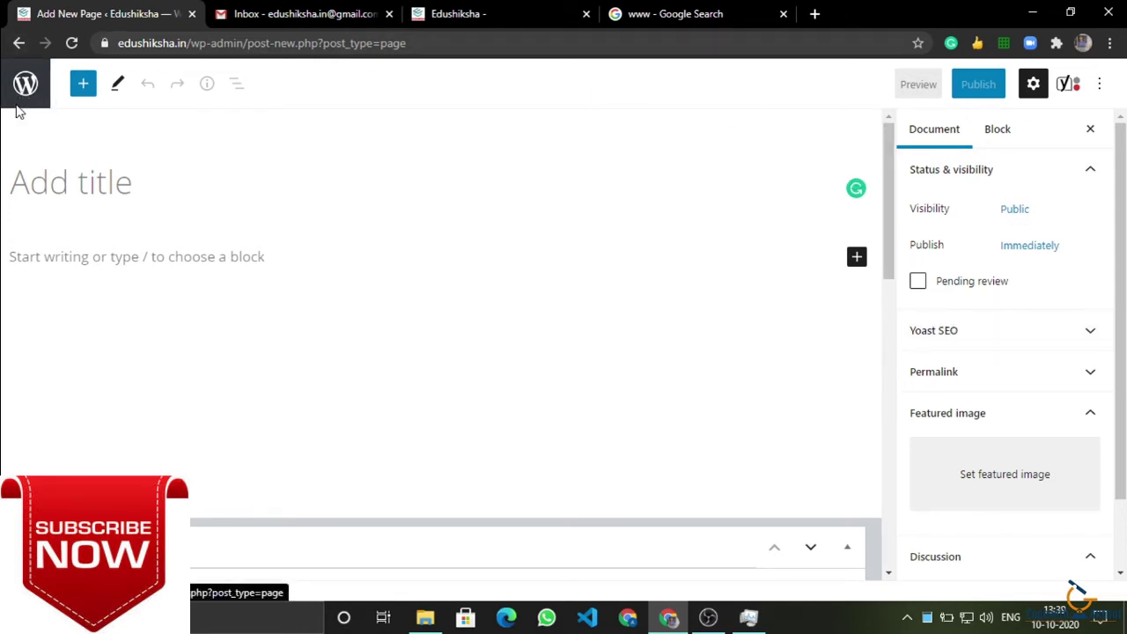
- Examine the empty paragraph block's typography settings and its text and background color options
left_click(259, 254)
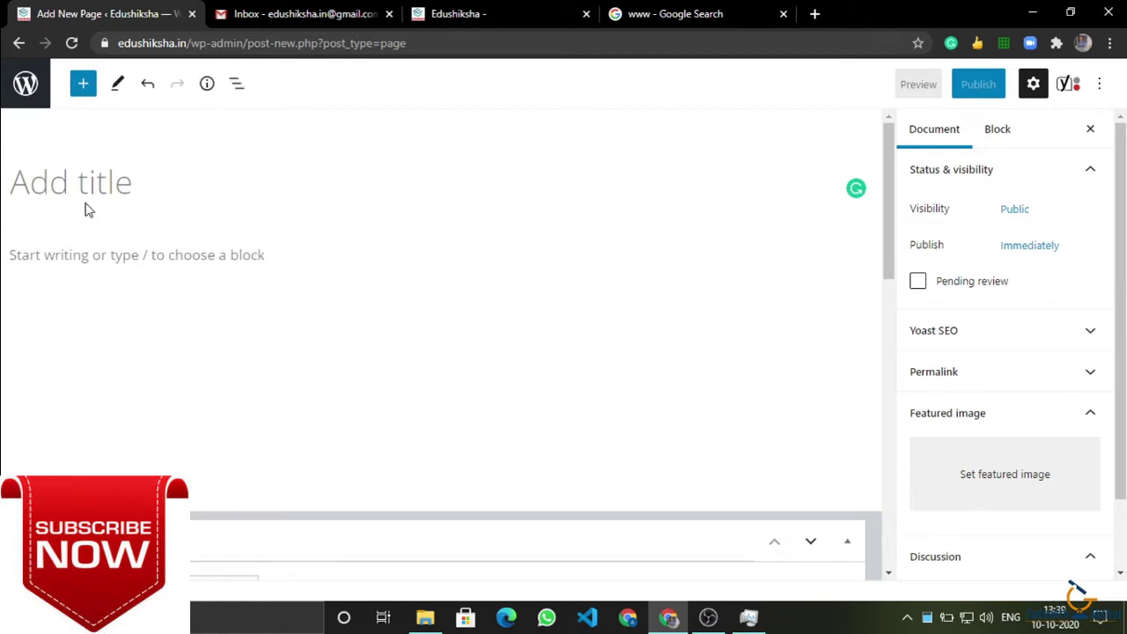
left_click(77, 192)
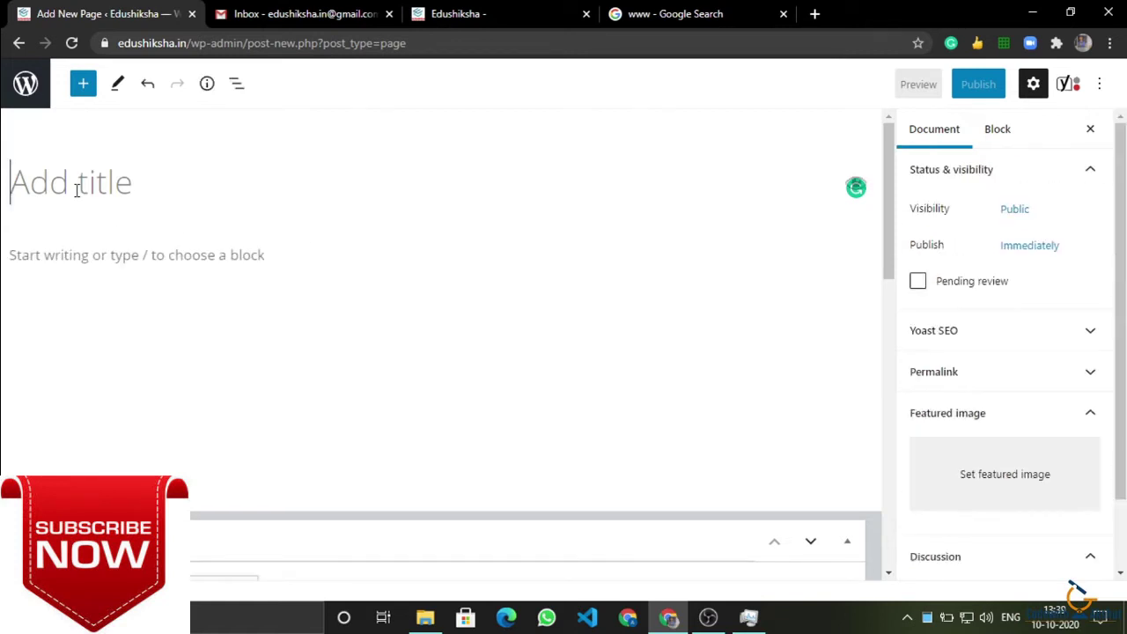
left_click(207, 250)
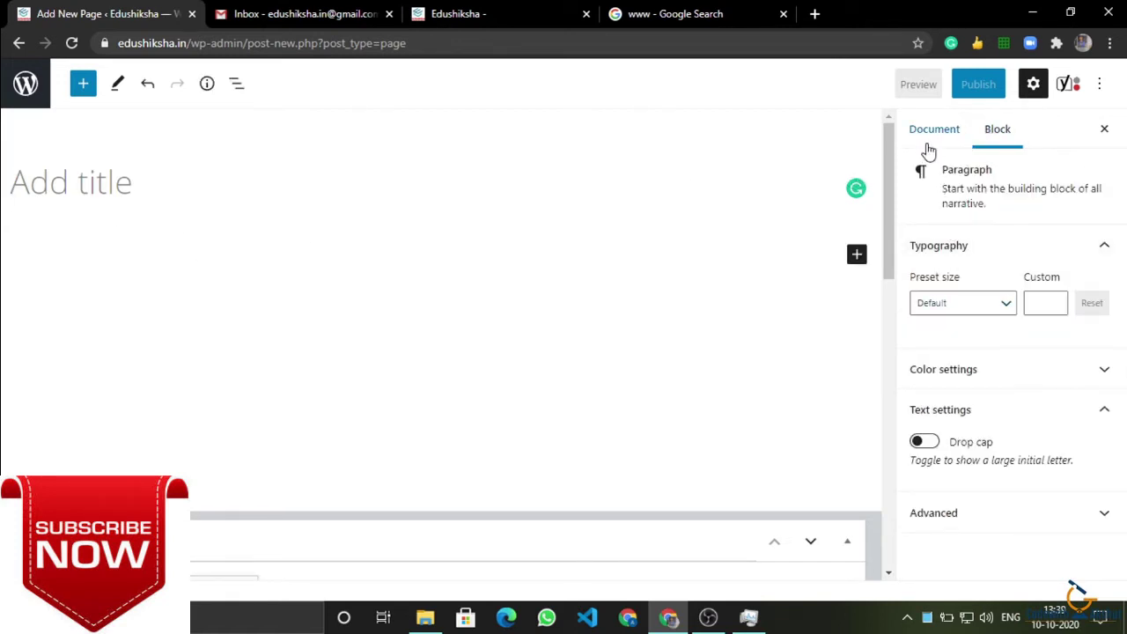
right_click(354, 374)
left_click(442, 326)
left_click_drag(959, 203, 1009, 223)
left_click(1033, 303)
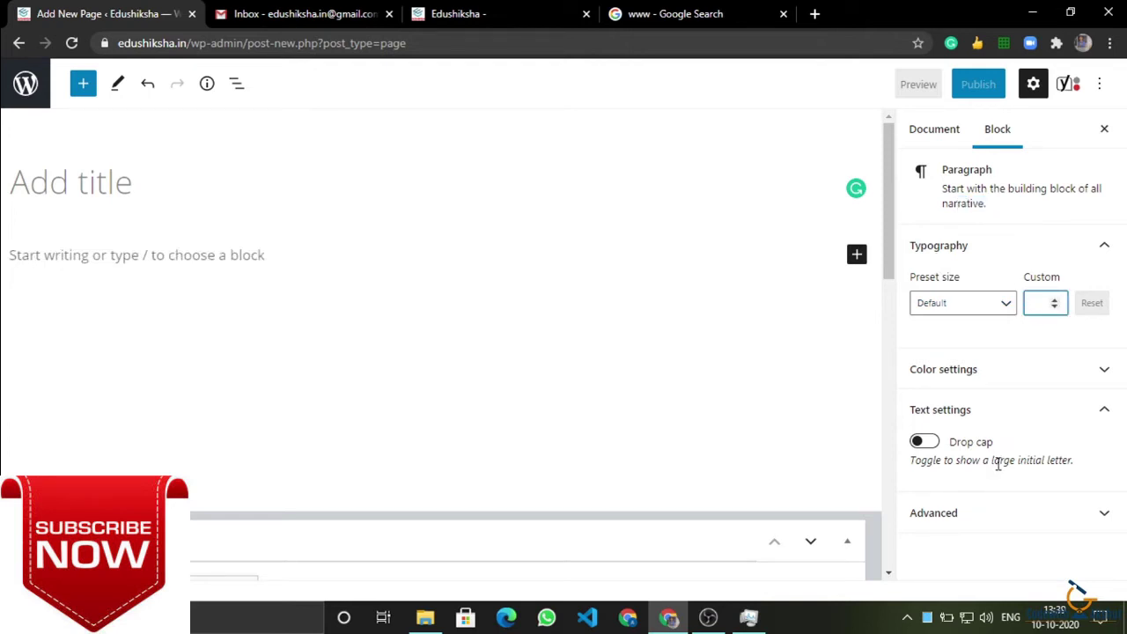
left_click(969, 364)
scroll(982, 317, "down", 3)
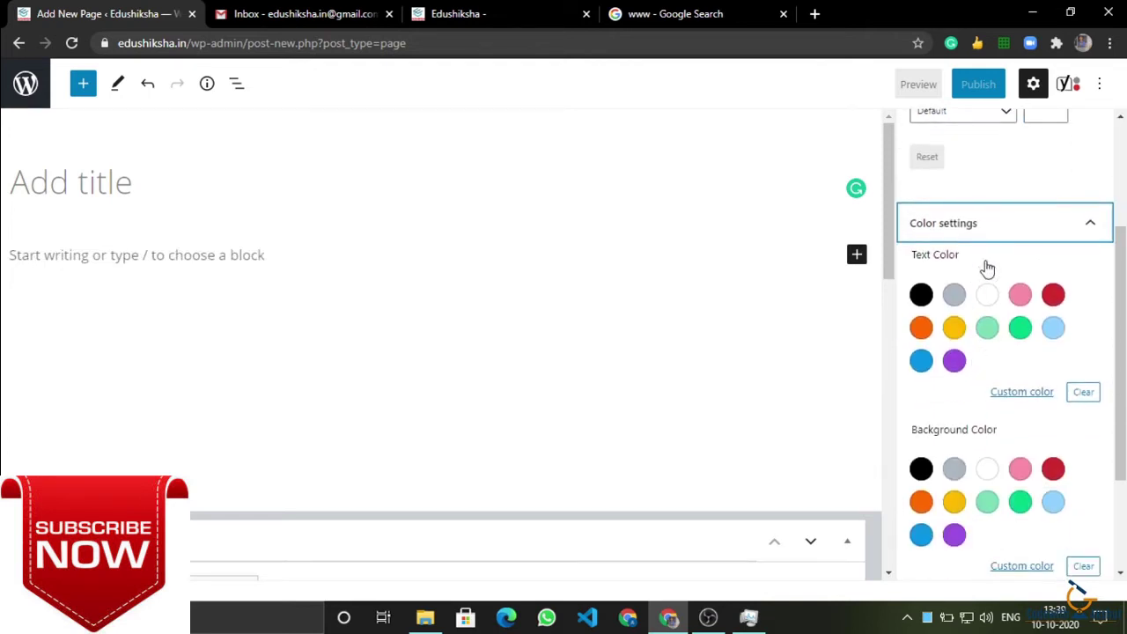
scroll(954, 485, "up", 4)
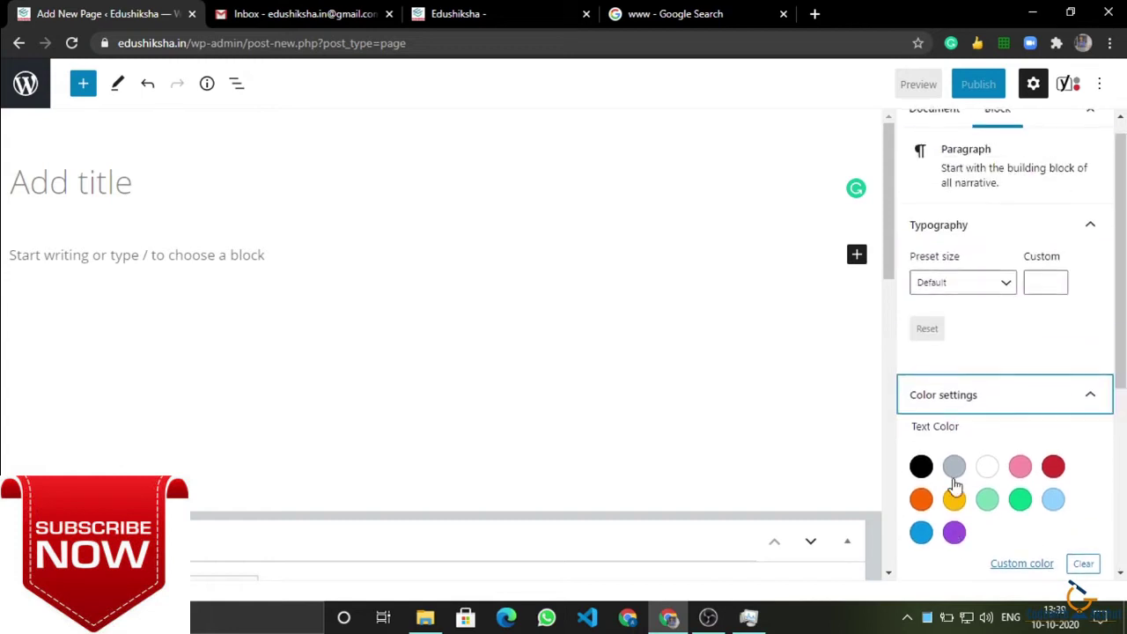
- Compare the block settings shown with the page title selected and with the empty paragraph selected
left_click(189, 187)
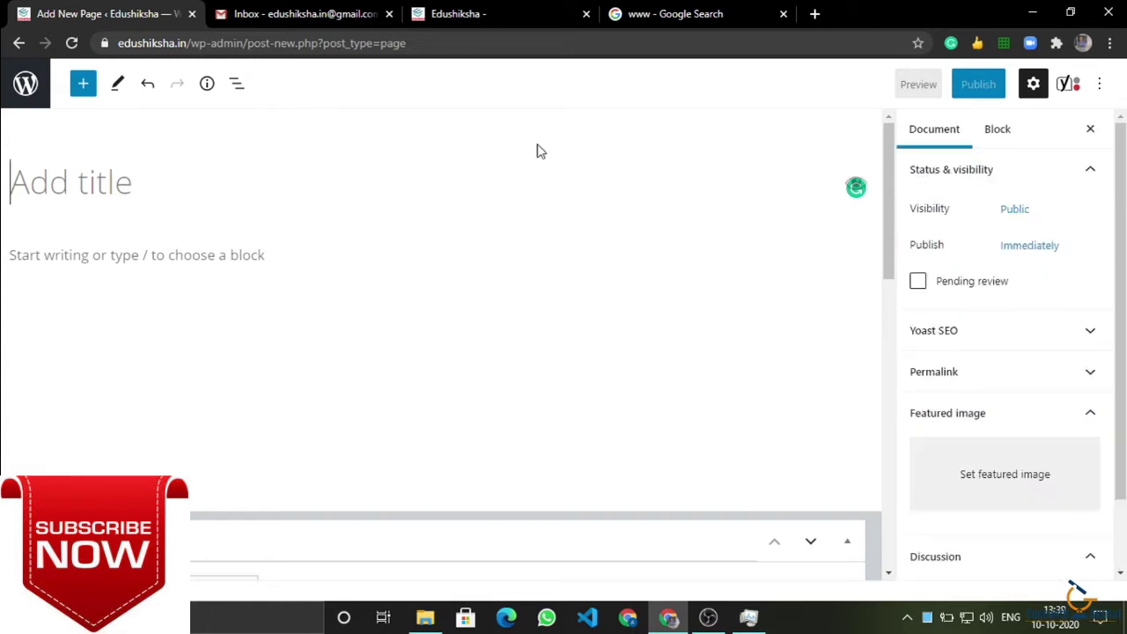
left_click(996, 137)
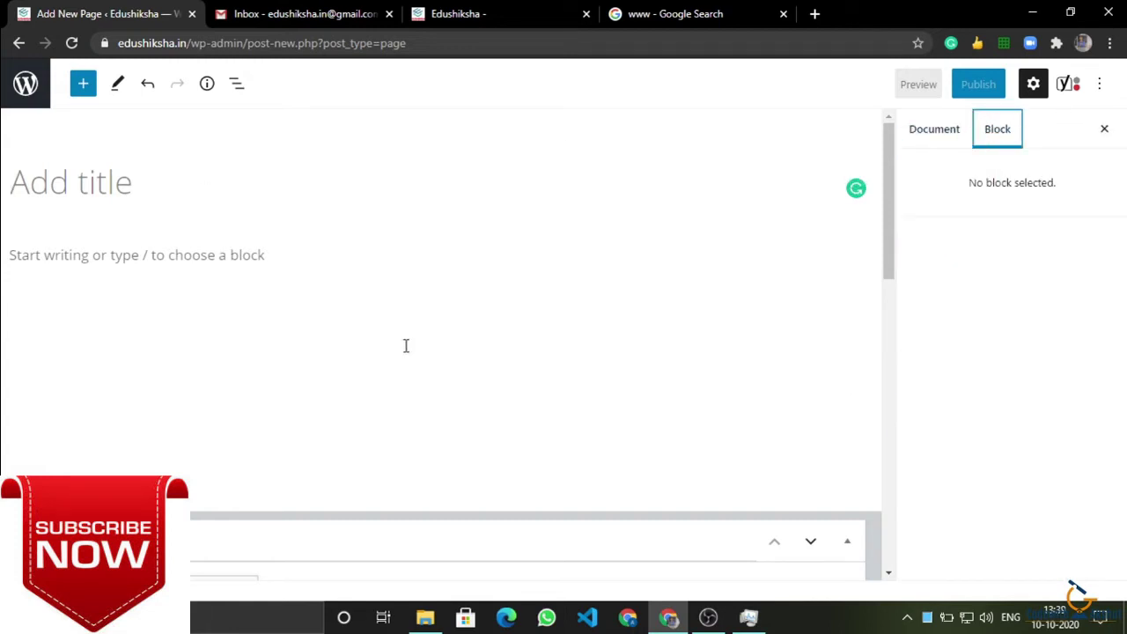
left_click(137, 262)
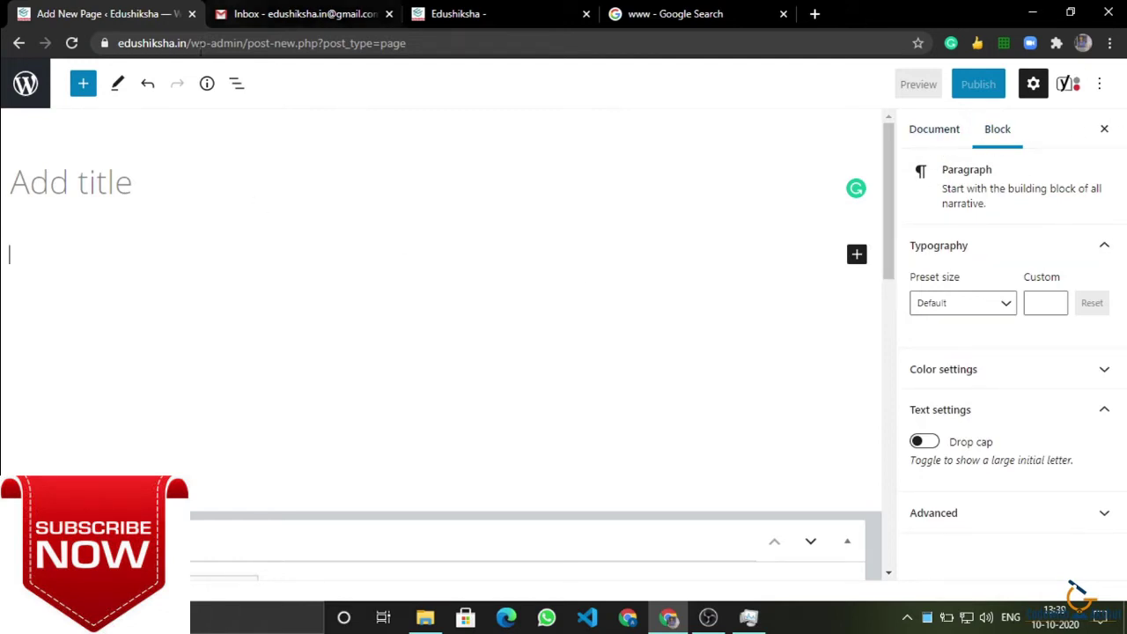
- Leave the new page without saving, check today's agenda in the Gmail tasks and return to the Pages list
left_click(17, 98)
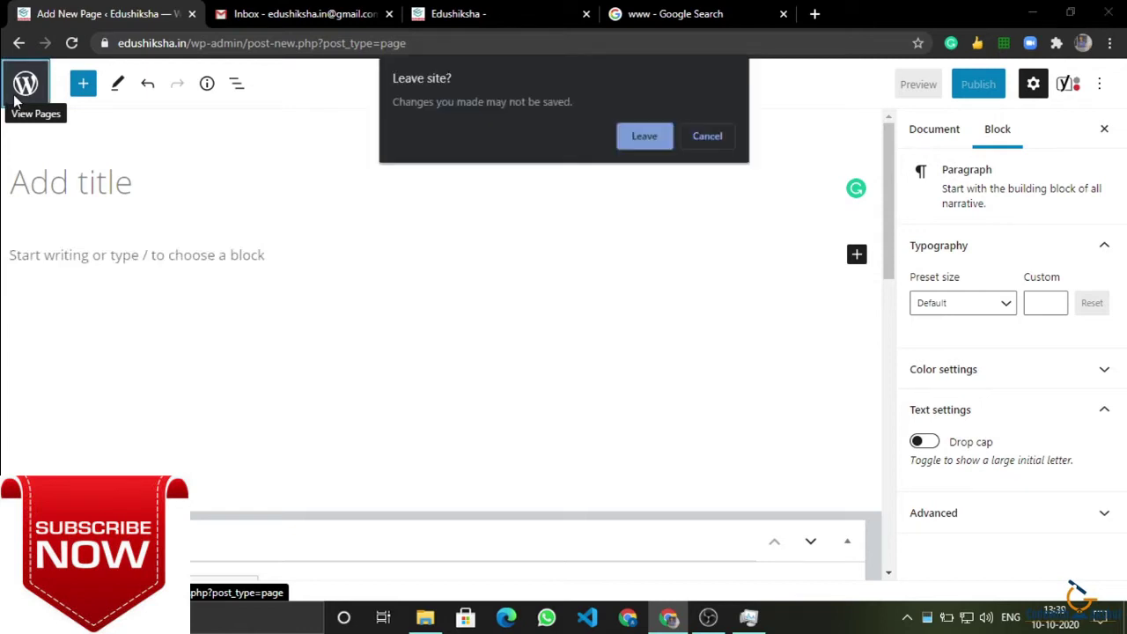
left_click(647, 137)
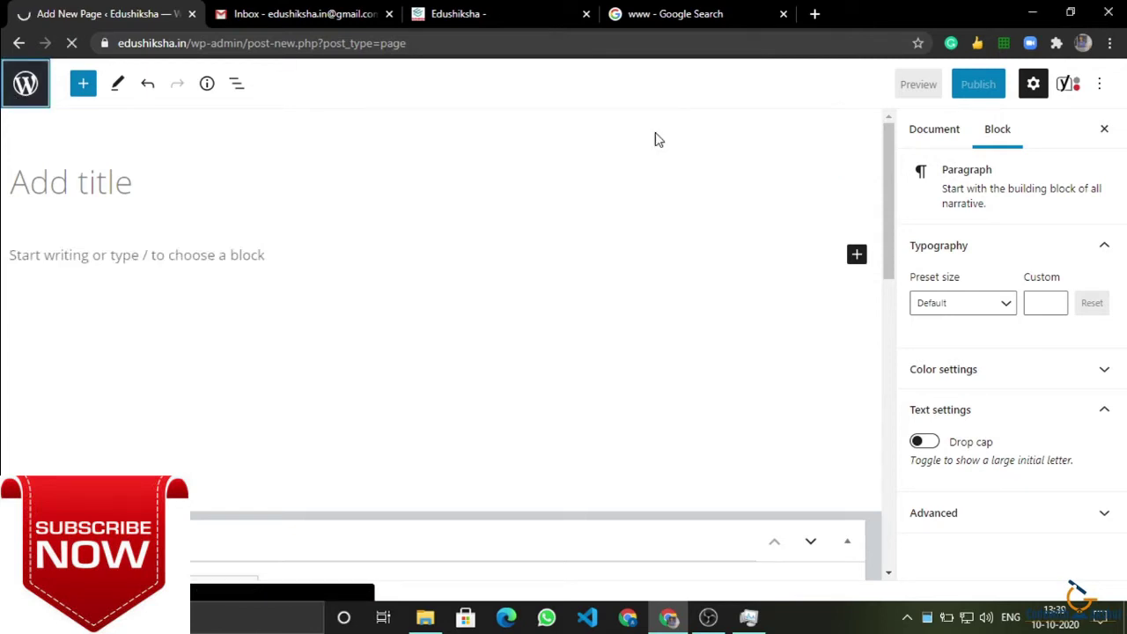
left_click(339, 11)
left_click(441, 11)
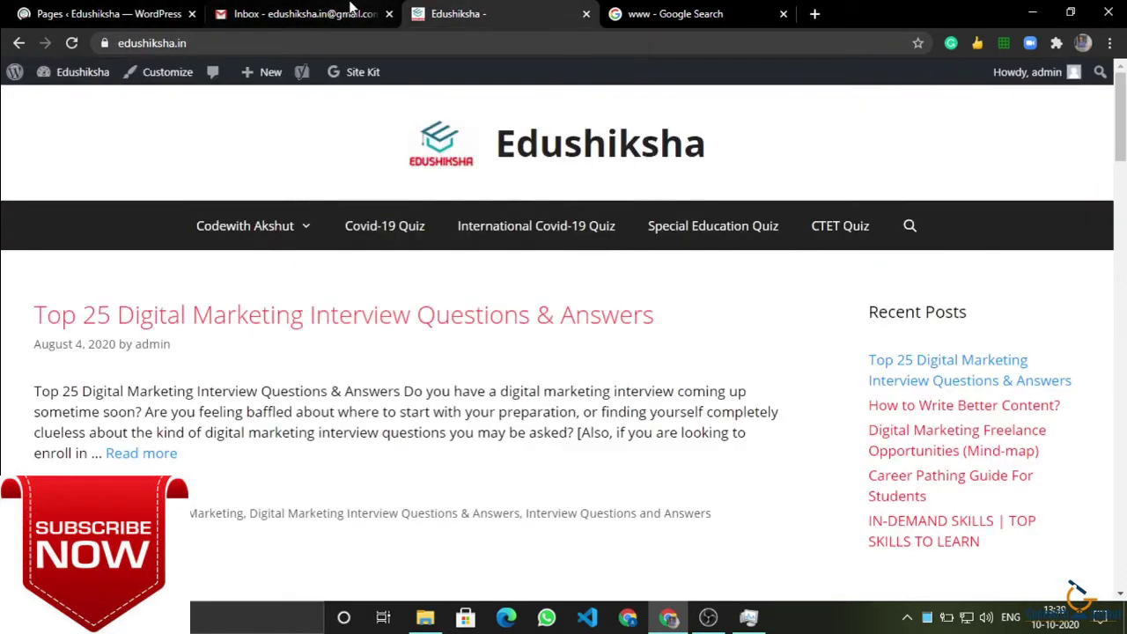
left_click(350, 7)
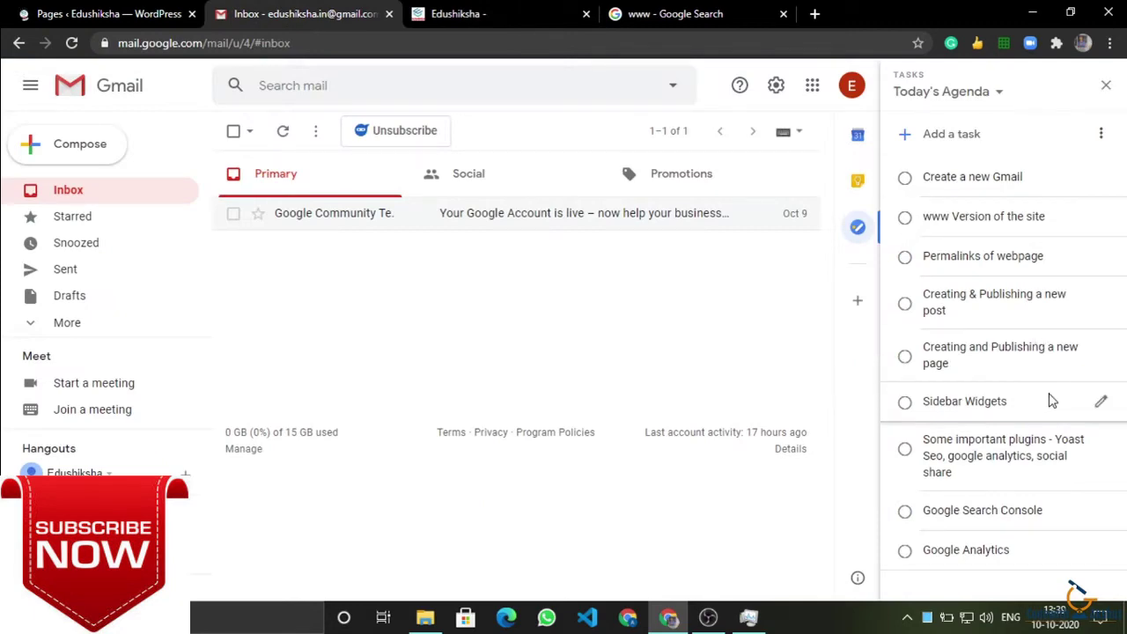
left_click(53, 12)
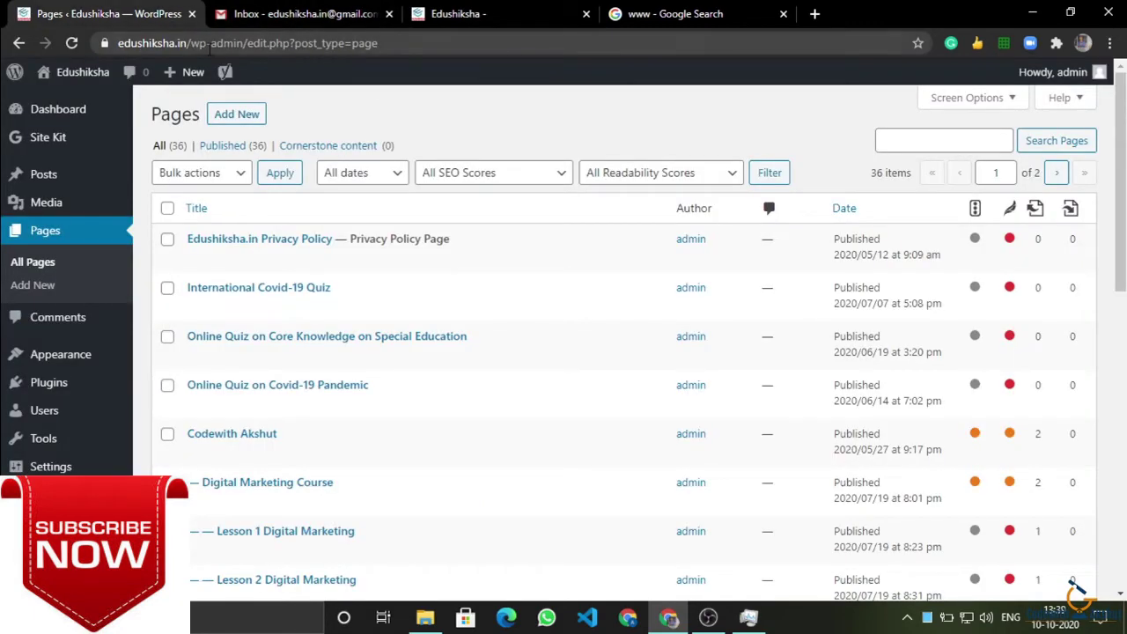
- Move the Edushiksha homepage's browser tab directly beside the WordPress admin tab and return to the Pages list
left_click(531, 7)
left_click_drag(533, 11, 317, 12)
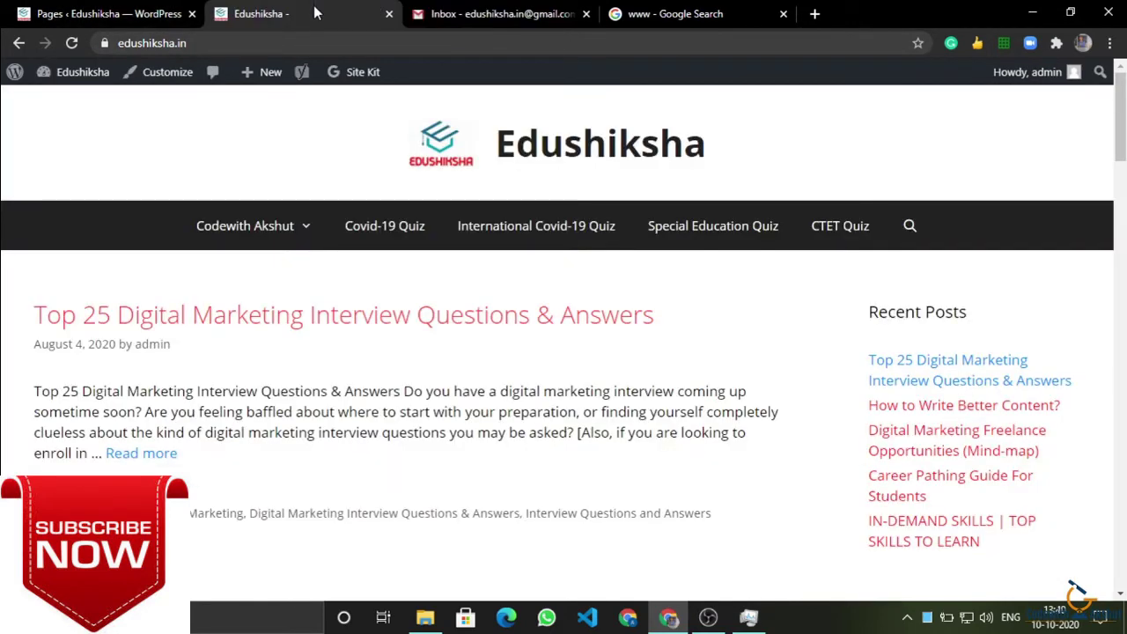
left_click(71, 7)
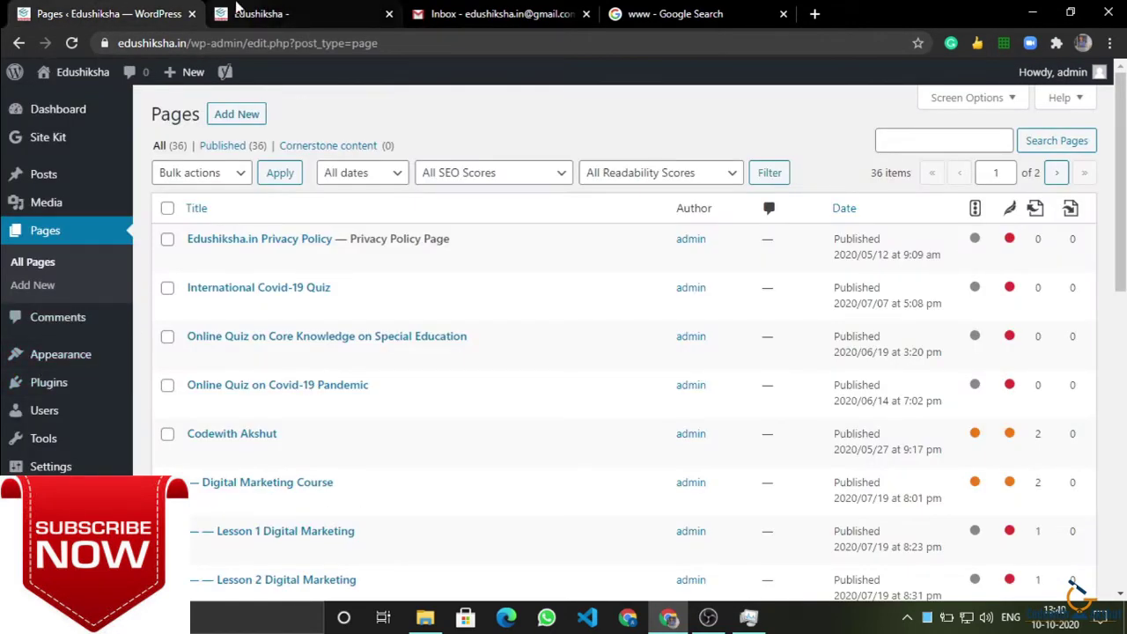
left_click(236, 9)
left_click(97, 13)
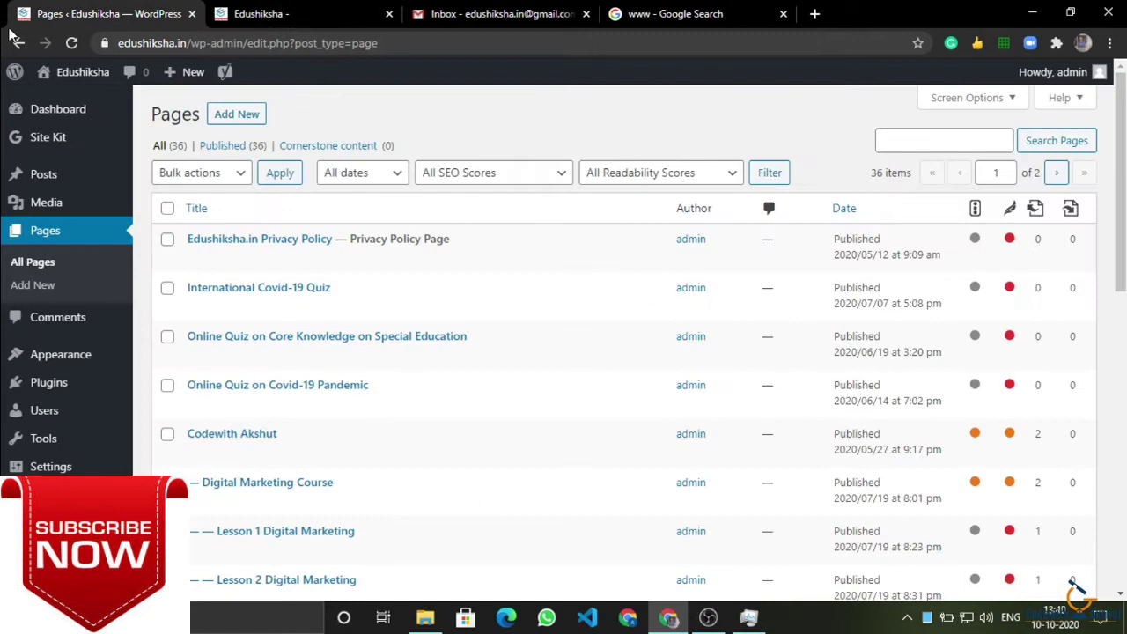
- Open the site's comments and review the submitted comments and the available status filters
left_click(60, 328)
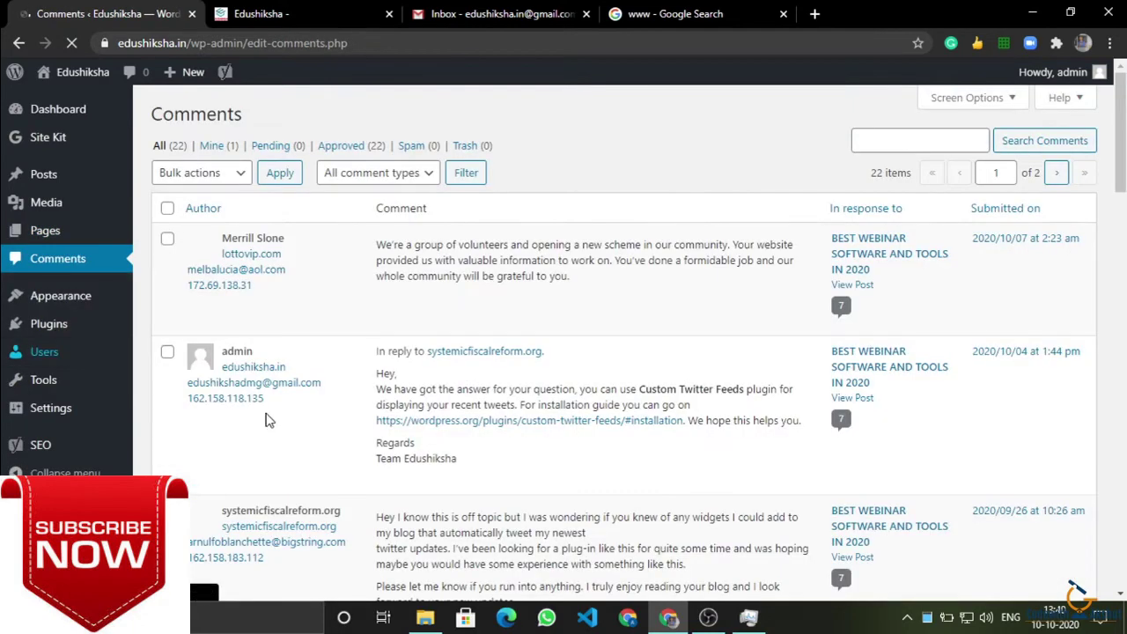
scroll(308, 268, "down", 15)
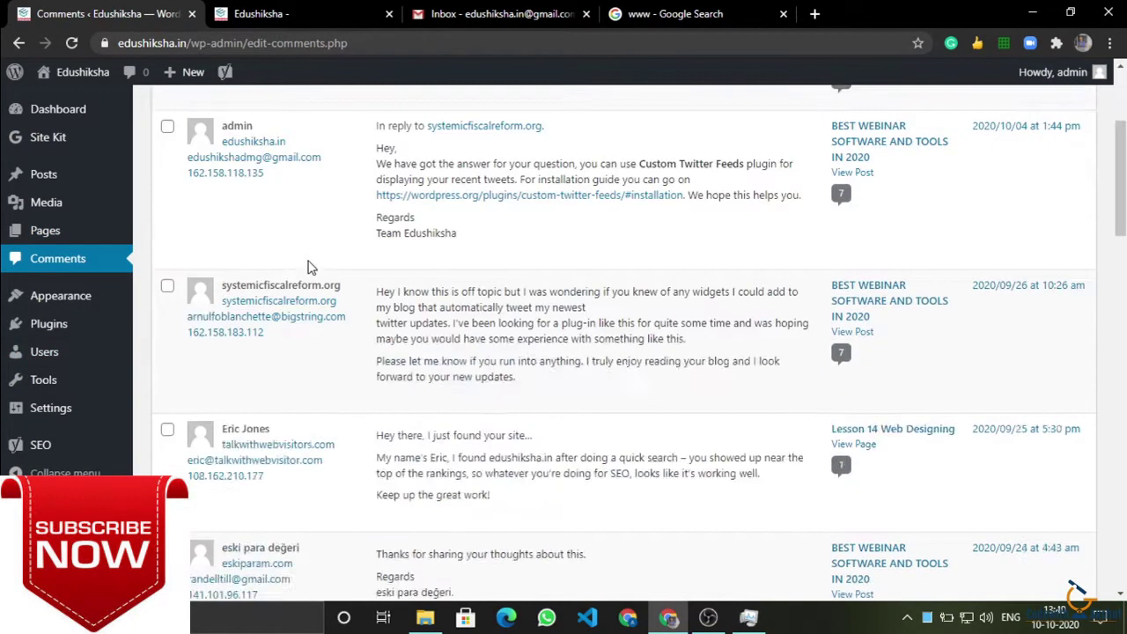
scroll(309, 264, "up", 10)
scroll(308, 268, "up", 5)
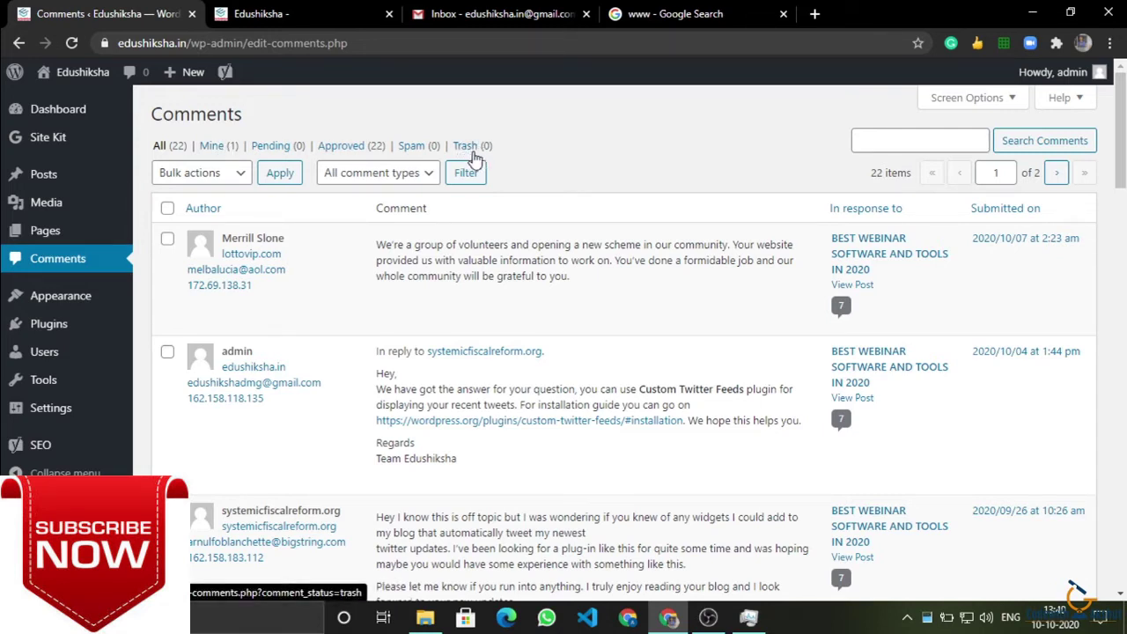
- View the installed themes and open the catalogue of featured themes that can be added
mouse_move(72, 302)
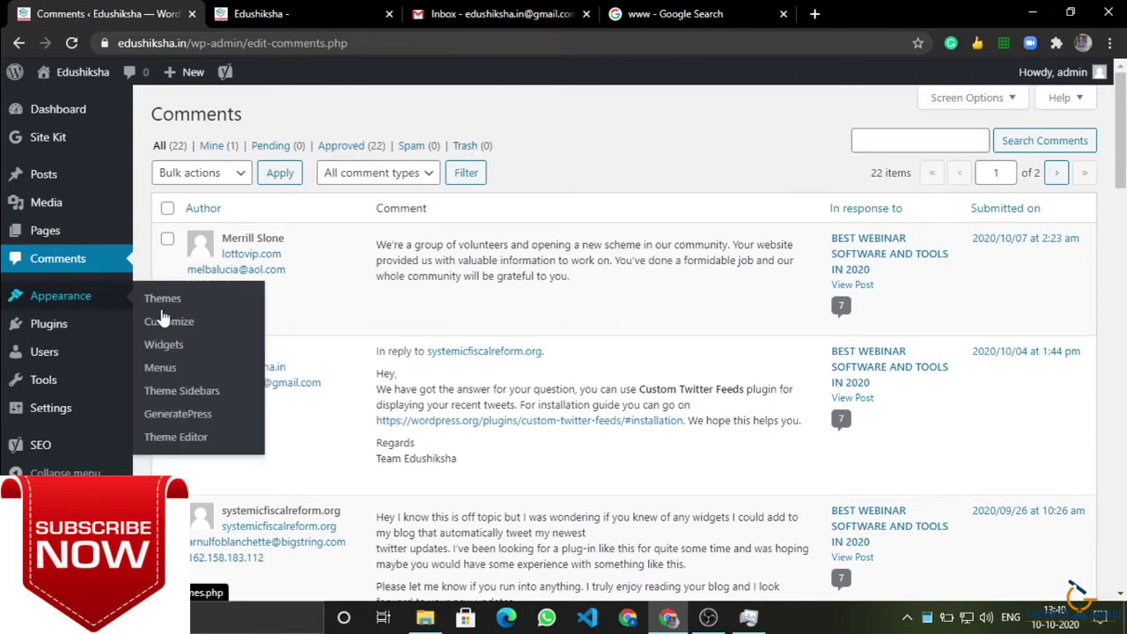
left_click(162, 310)
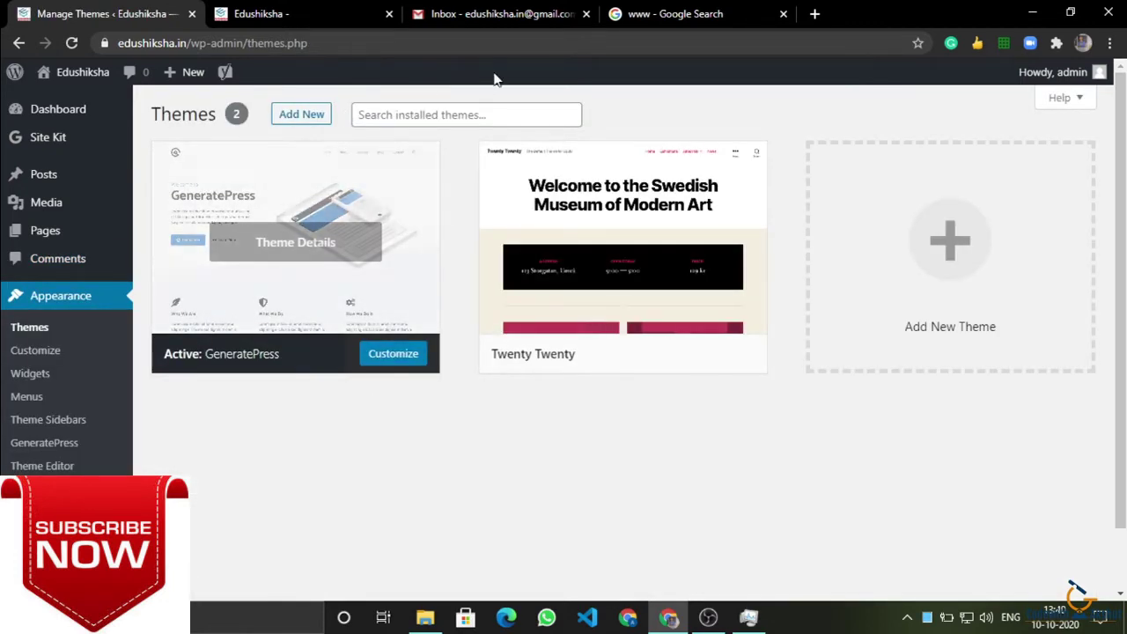
left_click(303, 115)
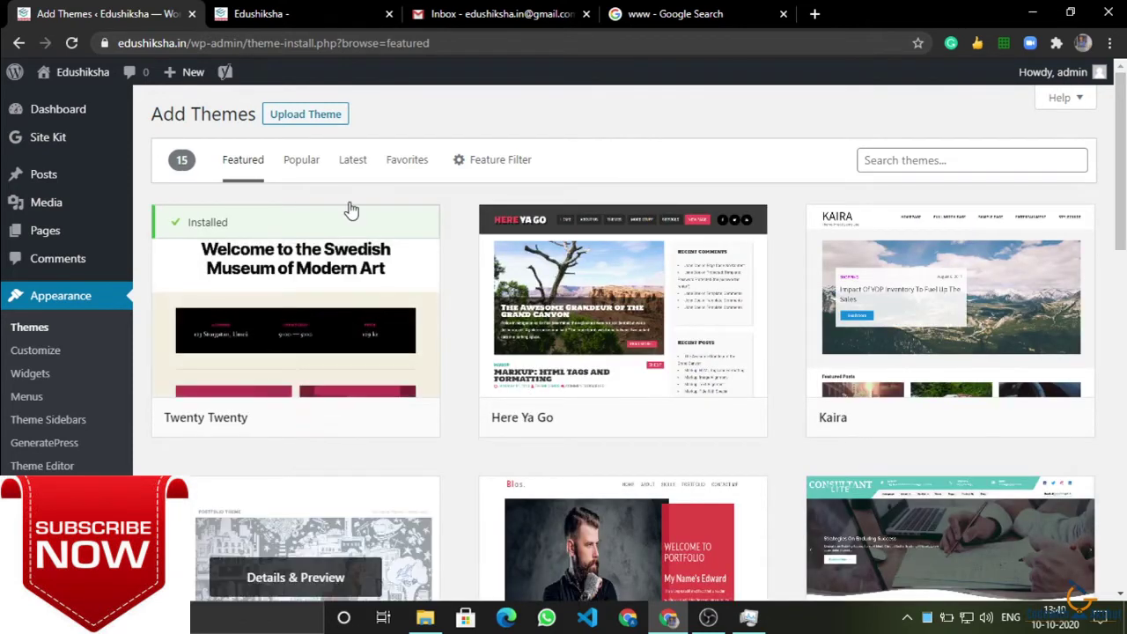
- Open the theme Customizer and, while it loads, inspect the theme credit in the live homepage's footer
left_click(24, 351)
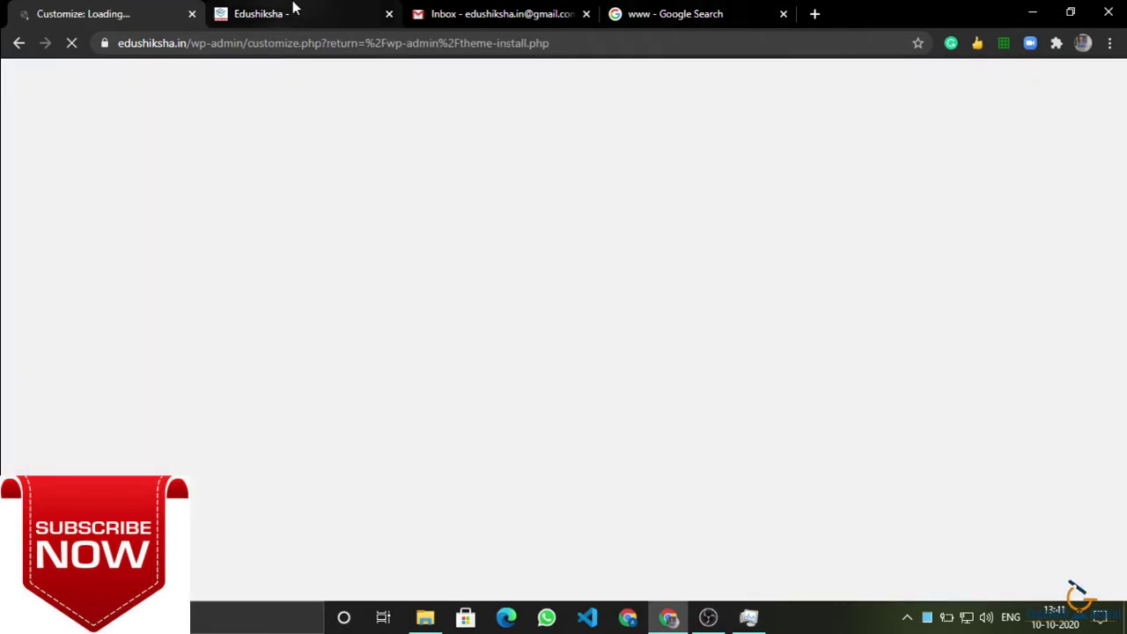
left_click(294, 10)
scroll(210, 493, "down", 6)
scroll(229, 503, "down", 10)
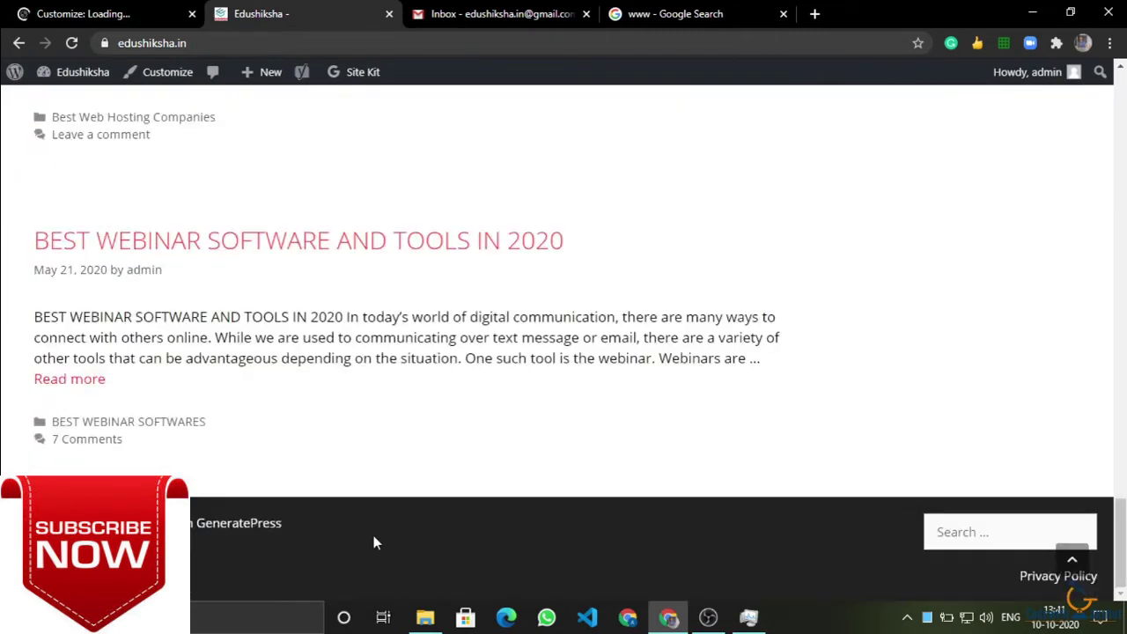
left_click_drag(374, 536, 185, 525)
left_click(185, 525)
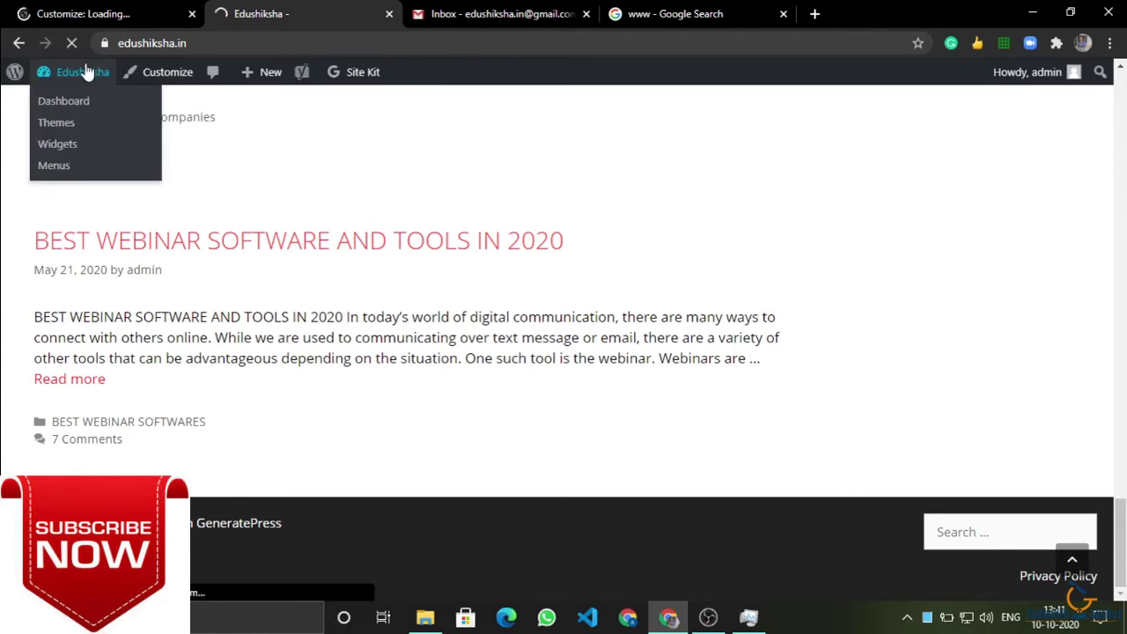
left_click(86, 9)
left_click(216, 14)
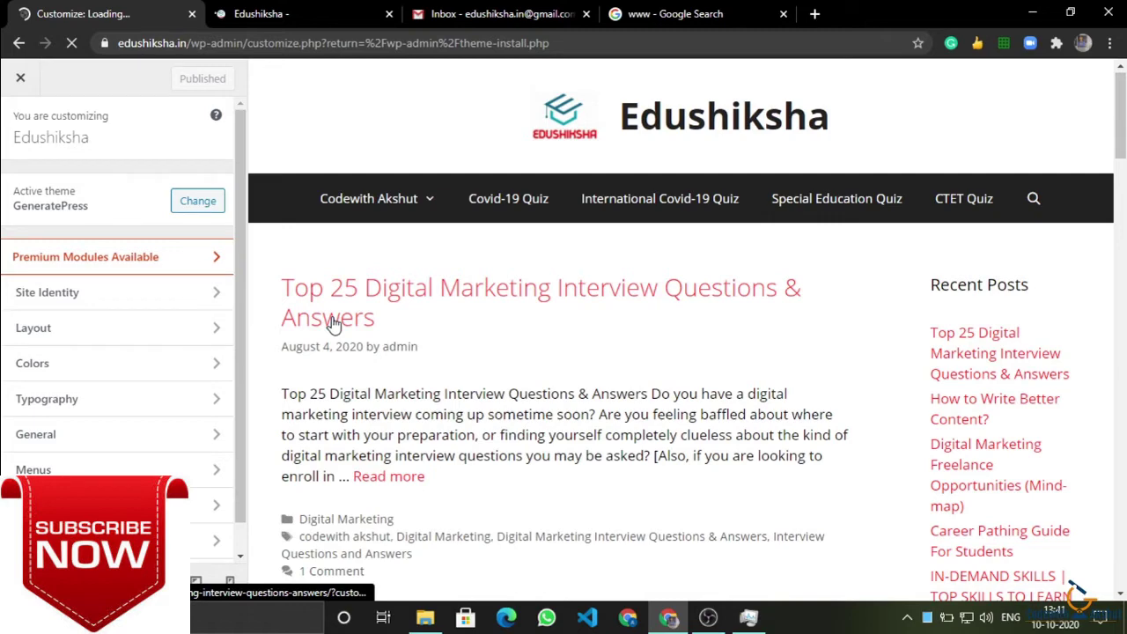
- Review the Customizer's homepage preview and settings sections, close it and open the Widgets page
scroll(333, 324, "down", 1)
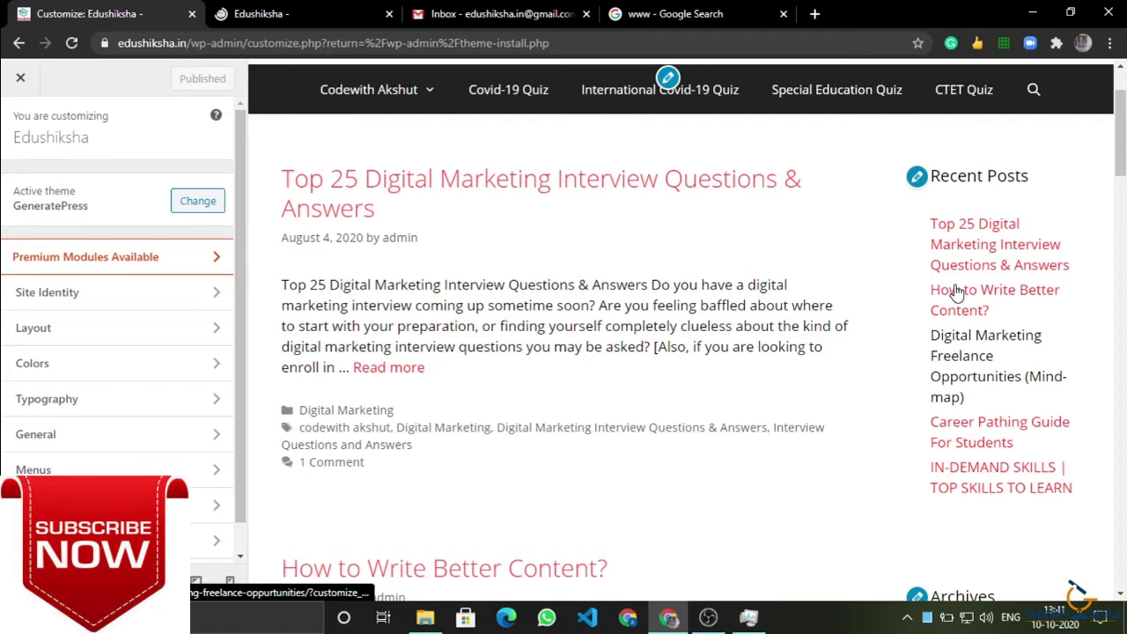
scroll(925, 264, "down", 5)
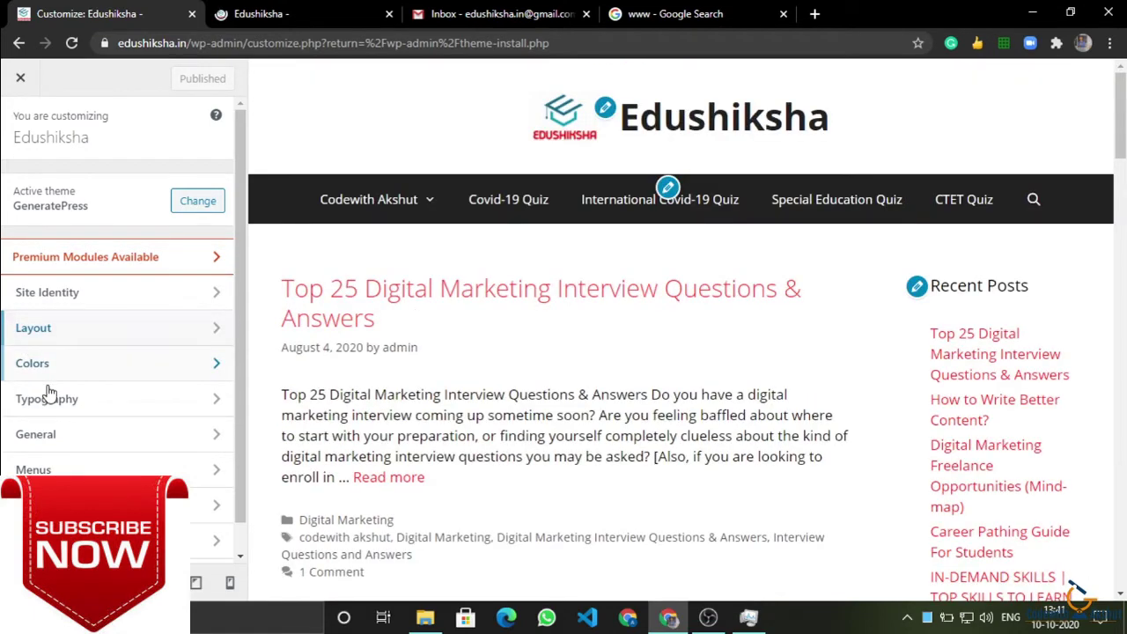
left_click(21, 80)
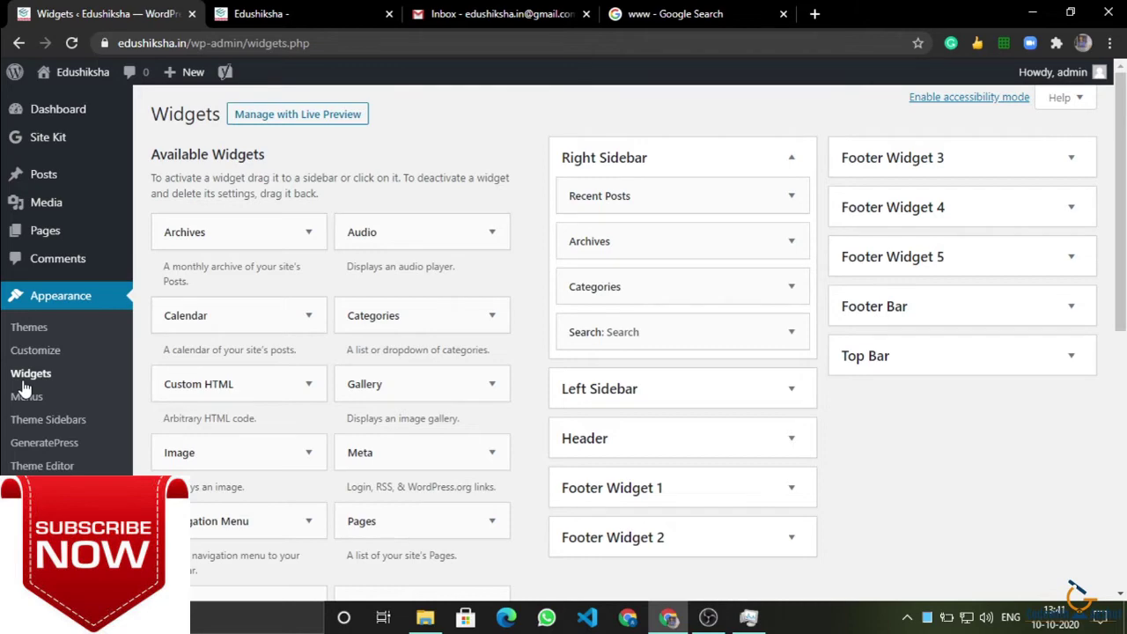
- Check the sidebar widgets topic in the Gmail task agenda and return to the Widgets page
left_click(328, 11)
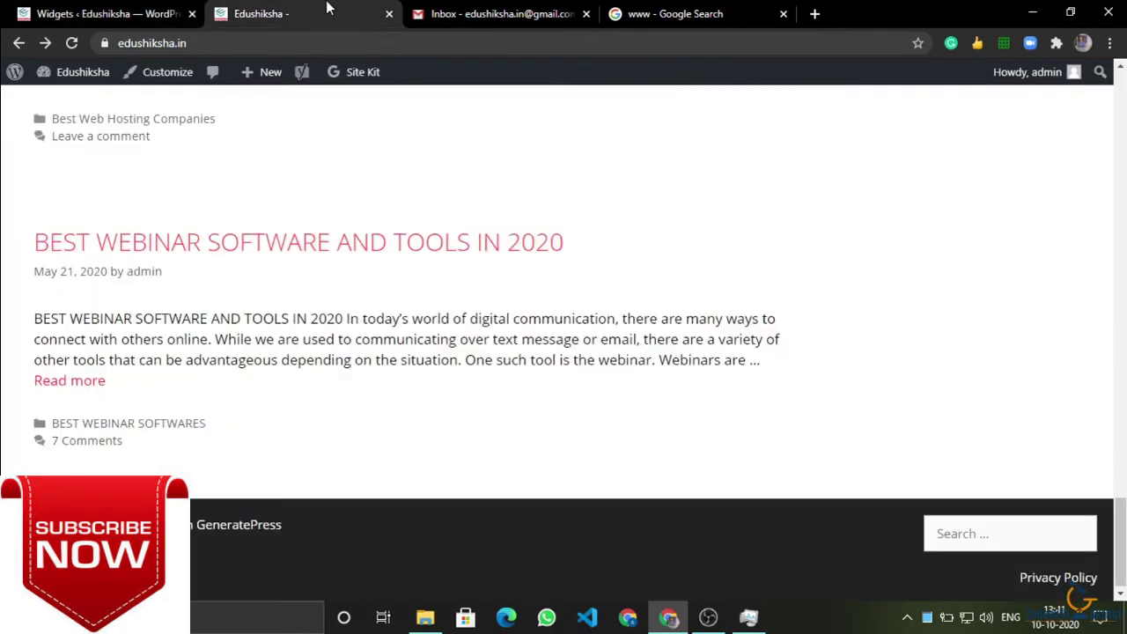
left_click(528, 12)
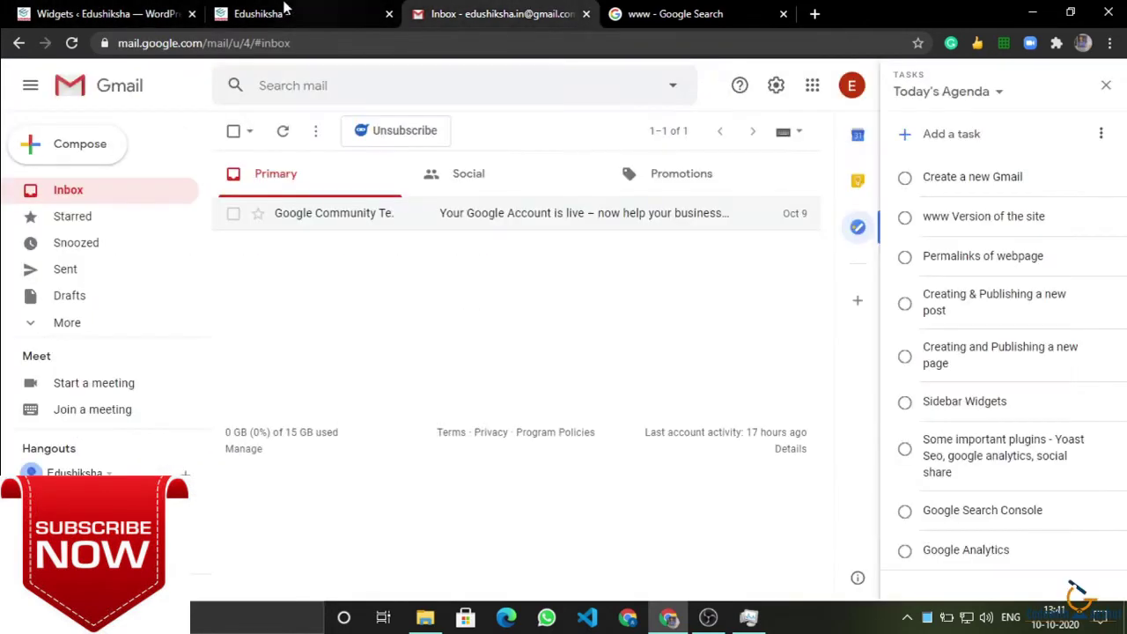
left_click(6, 9)
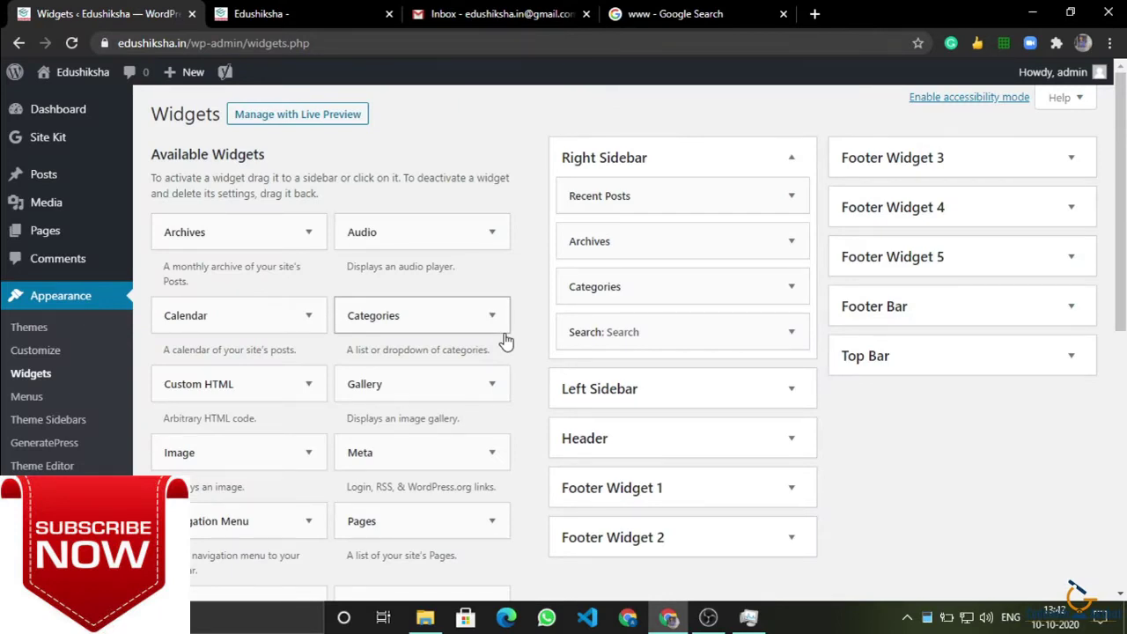
- Examine the Recent Posts, Archives, Categories and Search widgets in the live homepage's sidebar and return to the Widgets page
left_click(260, 10)
scroll(650, 208, "up", 20)
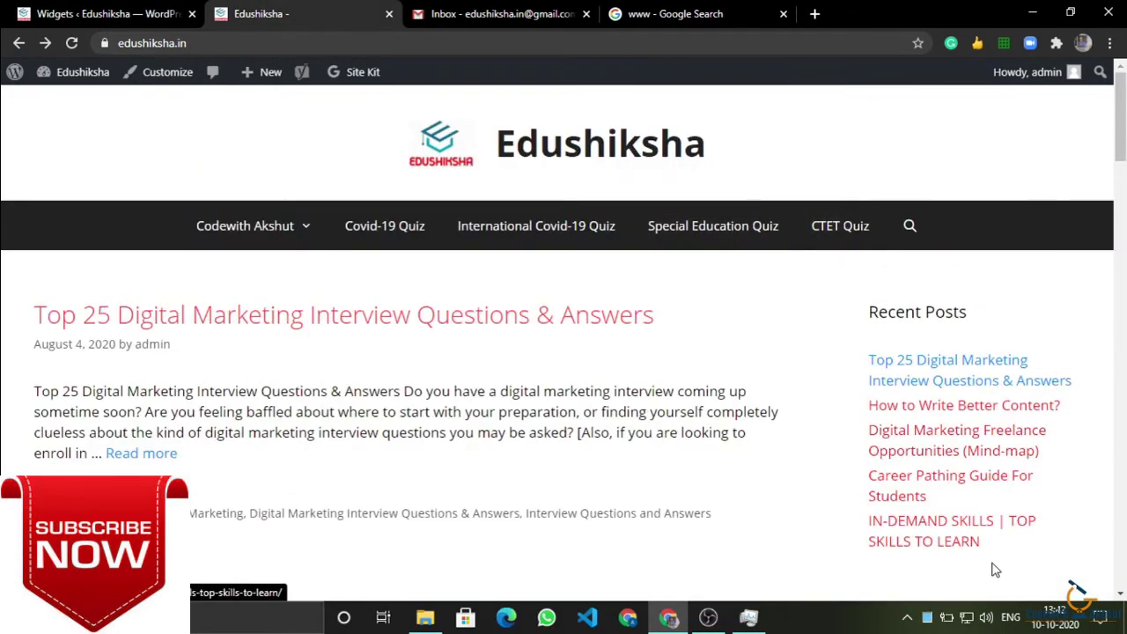
scroll(1032, 285, "down", 5)
scroll(1035, 285, "up", 1)
scroll(1035, 284, "down", 8)
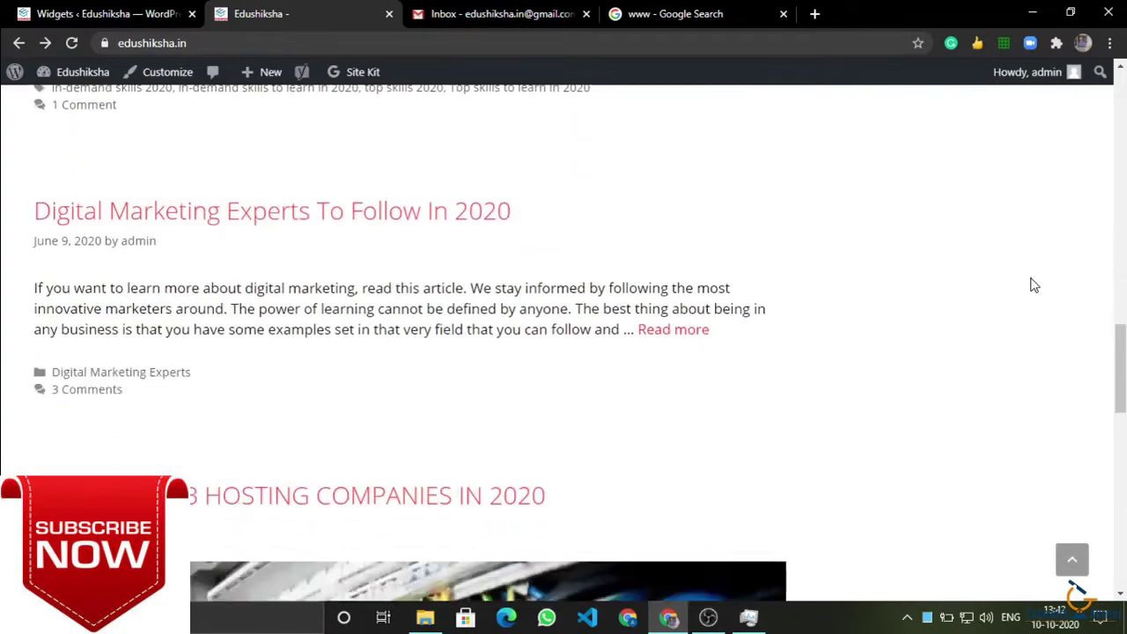
scroll(1035, 284, "up", 20)
scroll(1035, 284, "down", 5)
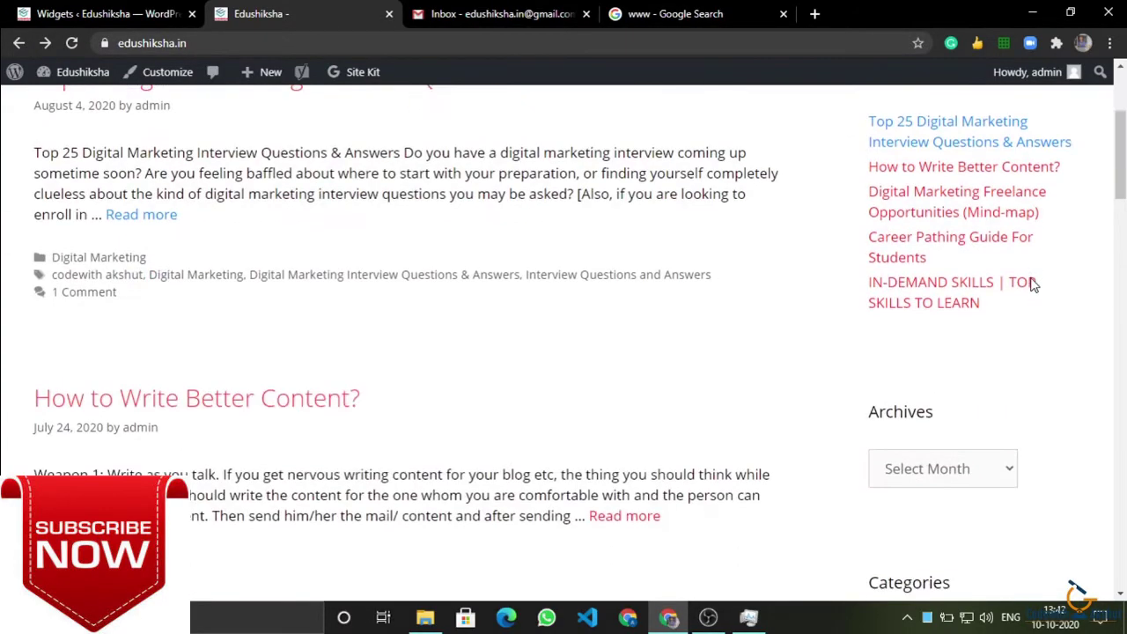
scroll(957, 371, "down", 3)
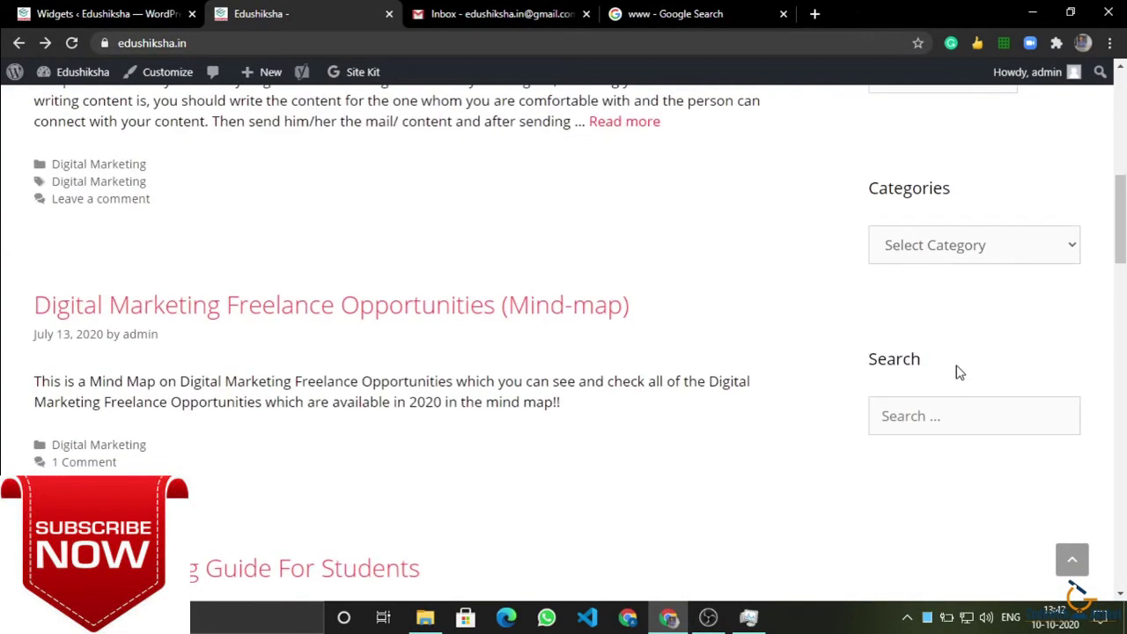
scroll(957, 371, "up", 8)
left_click(9, 11)
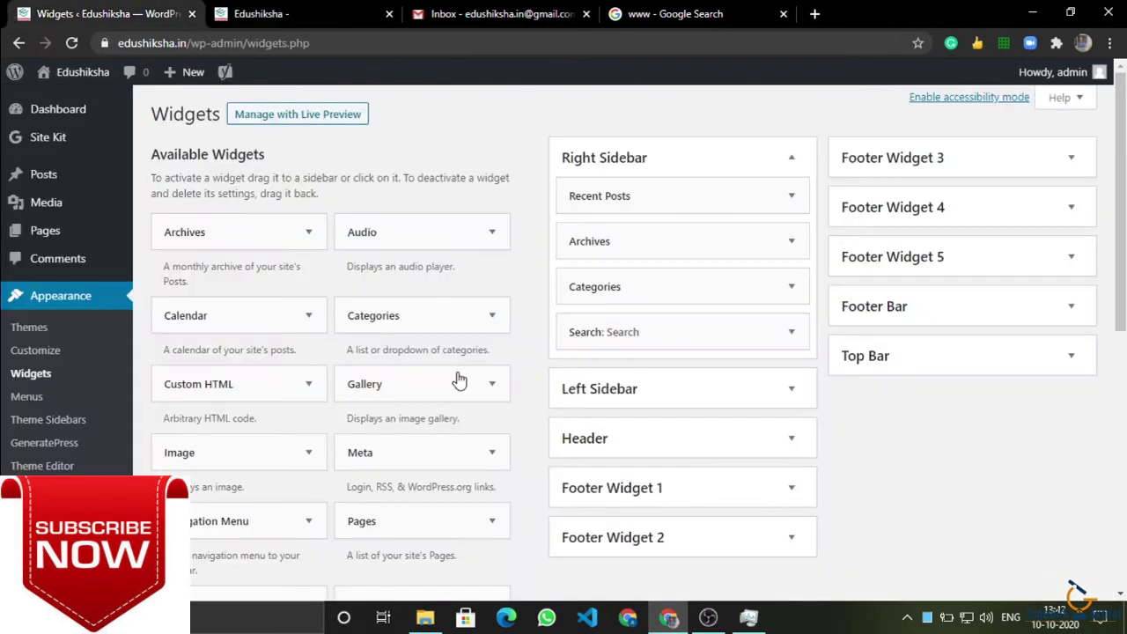
- Look through the available widgets and try moving the Archives widget toward the sidebar areas
scroll(422, 141, "down", 3)
scroll(372, 133, "up", 3)
scroll(377, 189, "down", 7)
scroll(177, 290, "up", 1)
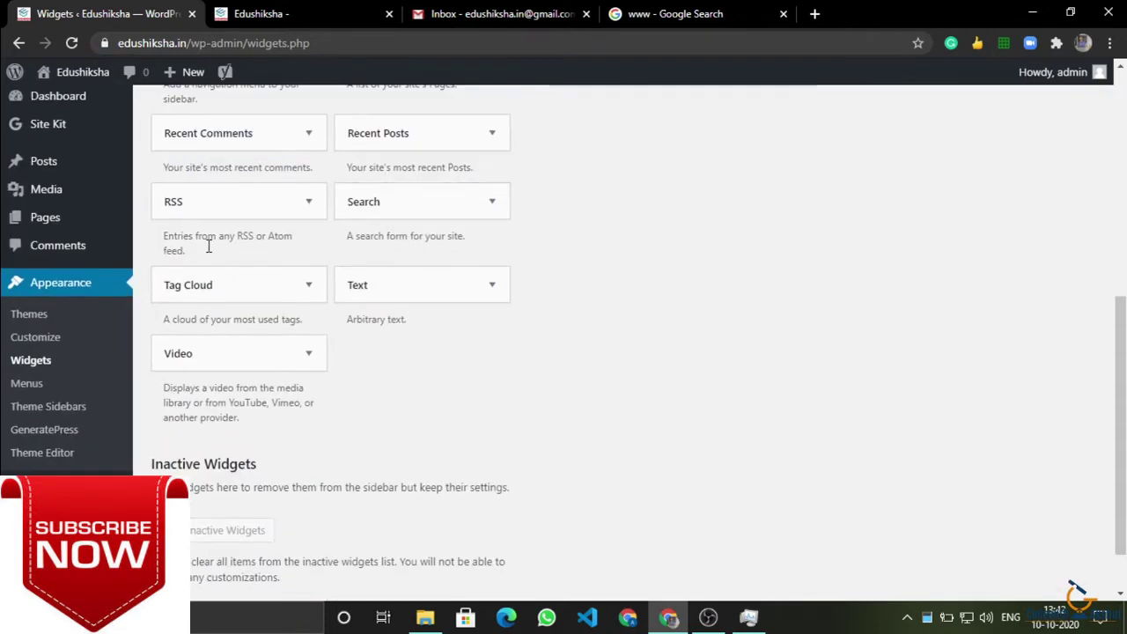
left_click(26, 361)
scroll(443, 410, "down", 3)
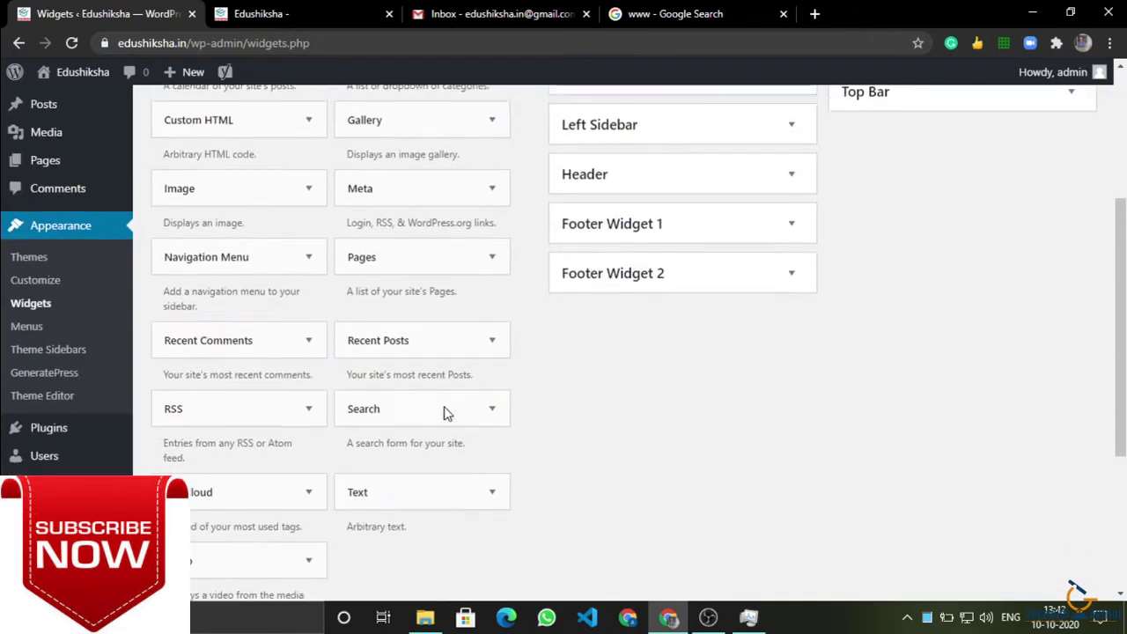
scroll(248, 439, "up", 3)
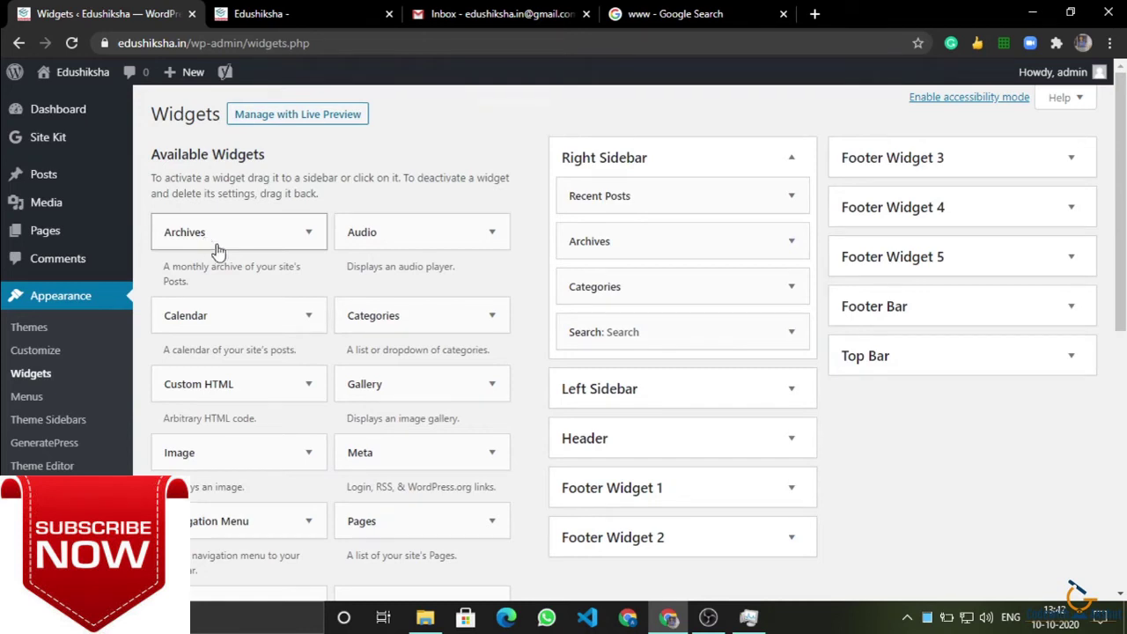
left_click_drag(210, 236, 344, 271)
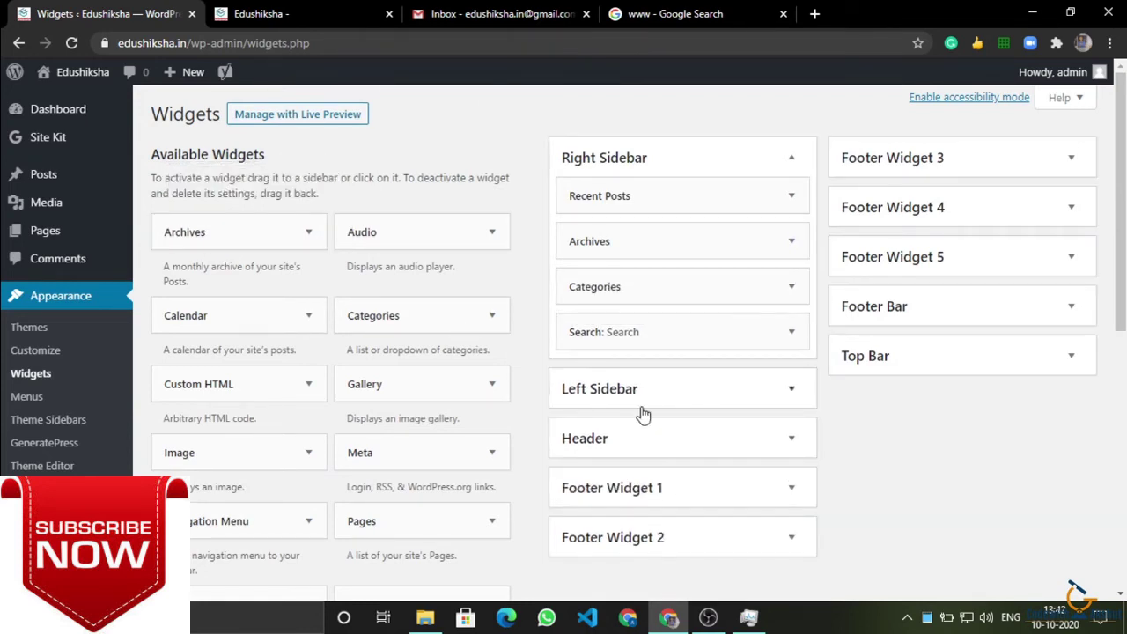
- Expand the Header, Top Bar and Footer Bar widget areas to check their contents, and collapse them again
left_click(592, 448)
left_click(592, 448)
left_click(908, 359)
left_click(905, 306)
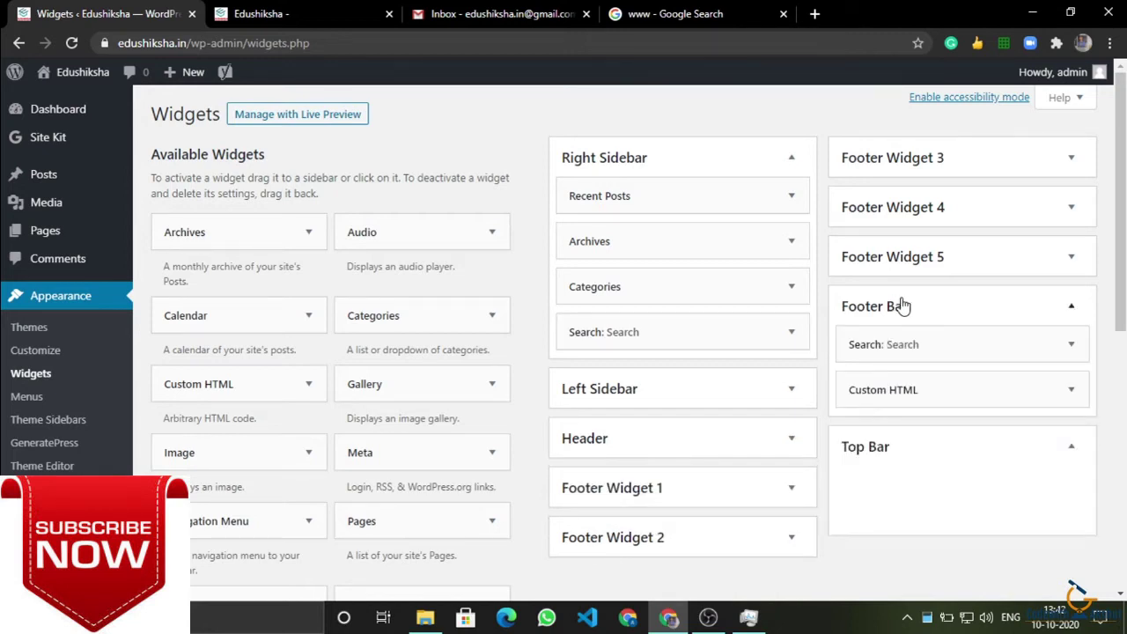
left_click(905, 305)
left_click(936, 353)
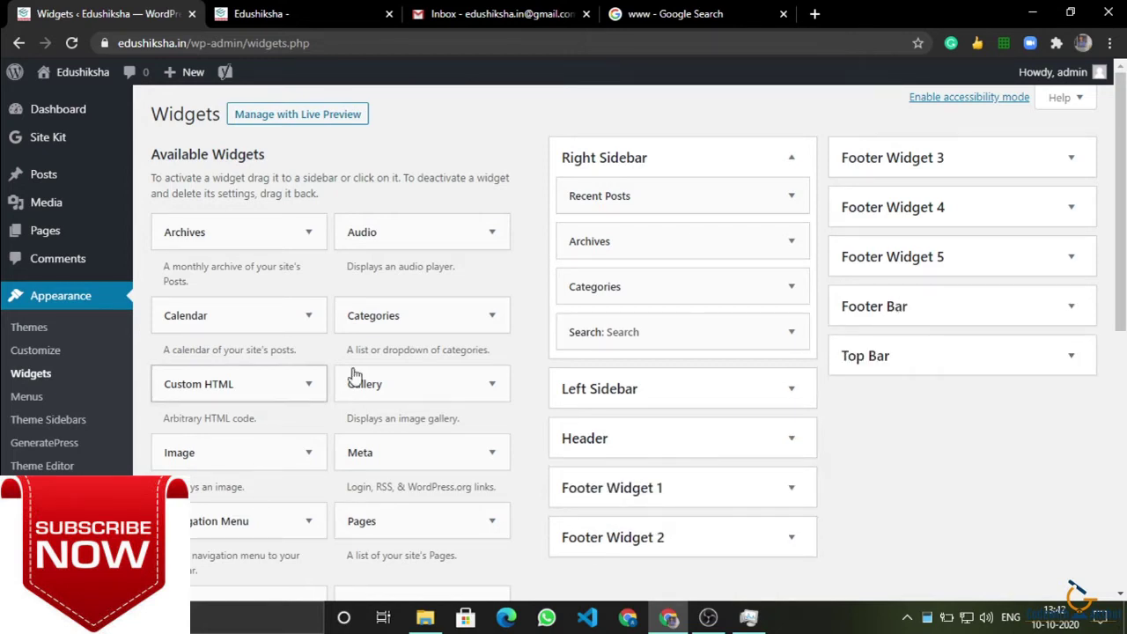
- Add a Navigation Menu widget above Search in the Right Sidebar, check its menu choices, delete it and glance at the live homepage
left_click_drag(390, 303, 494, 323)
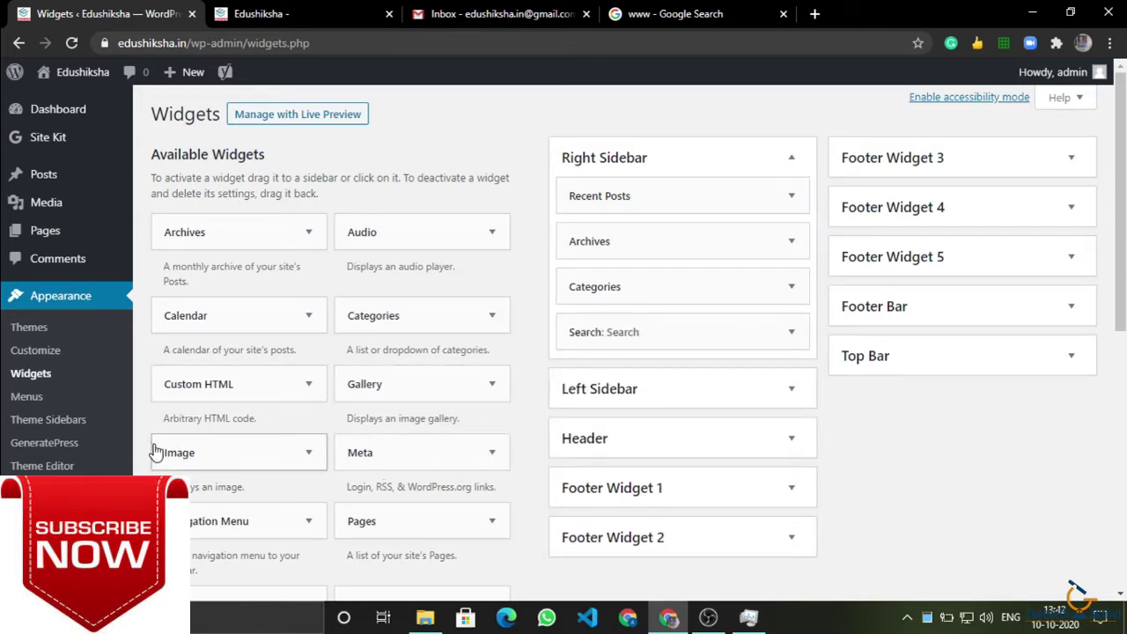
left_click_drag(228, 523, 632, 342)
left_click(661, 432)
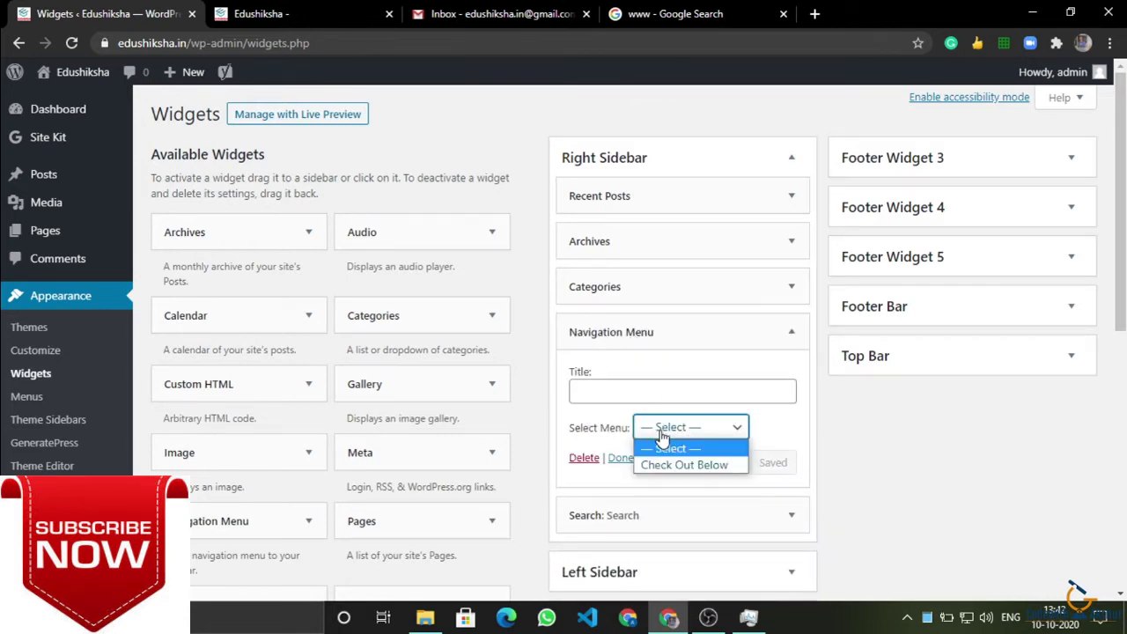
left_click(660, 444)
left_click(574, 460)
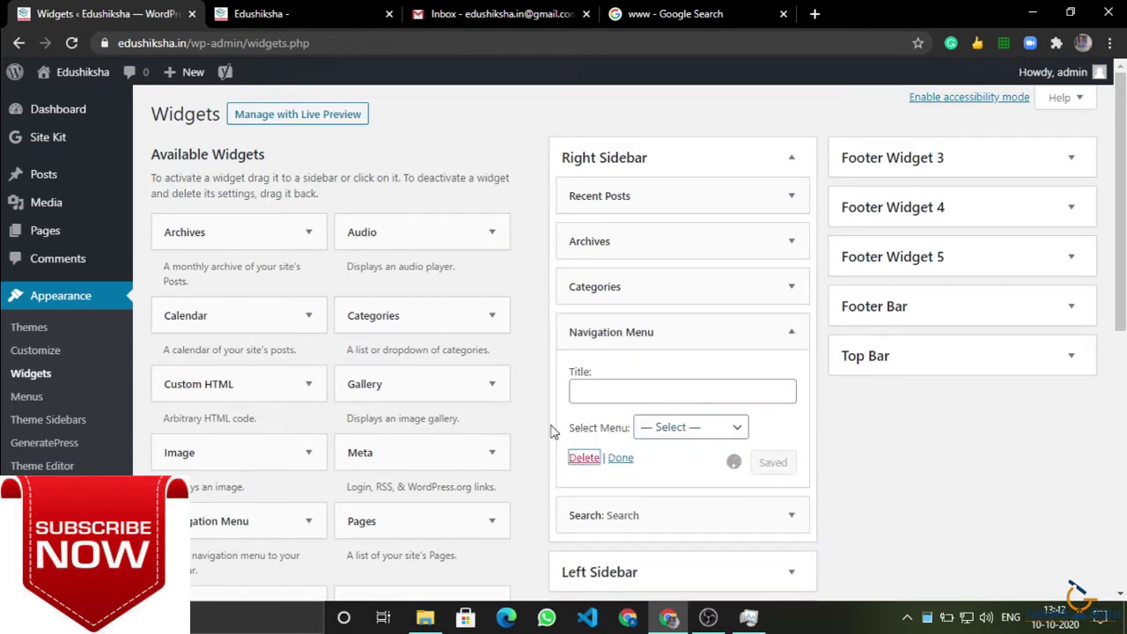
key("ctrl+Tab")
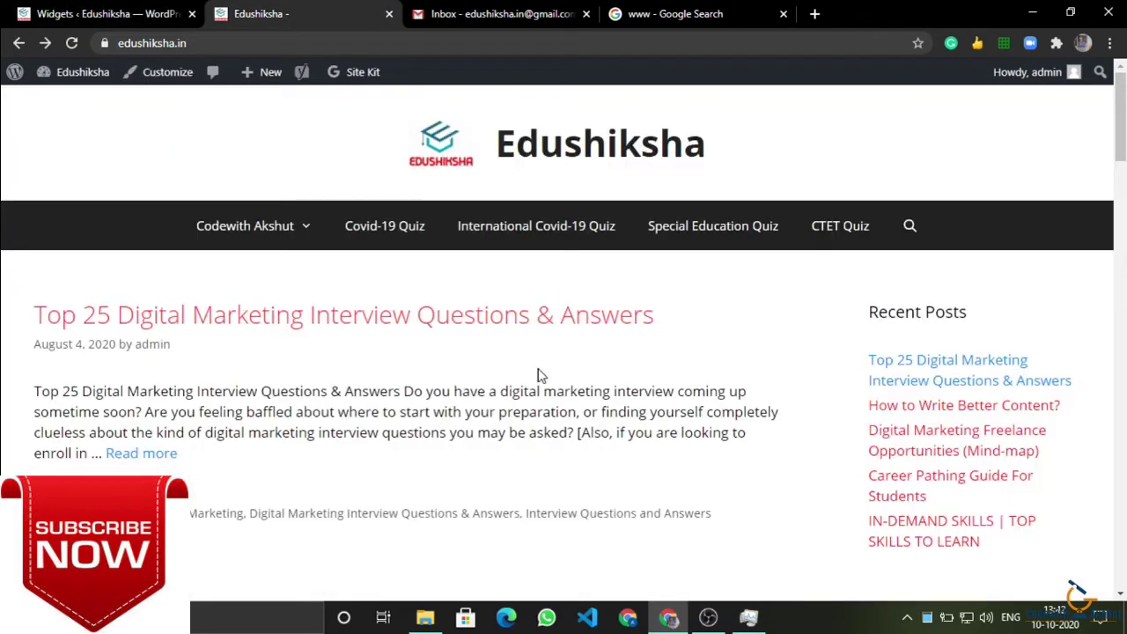
key("ctrl+shift+Tab")
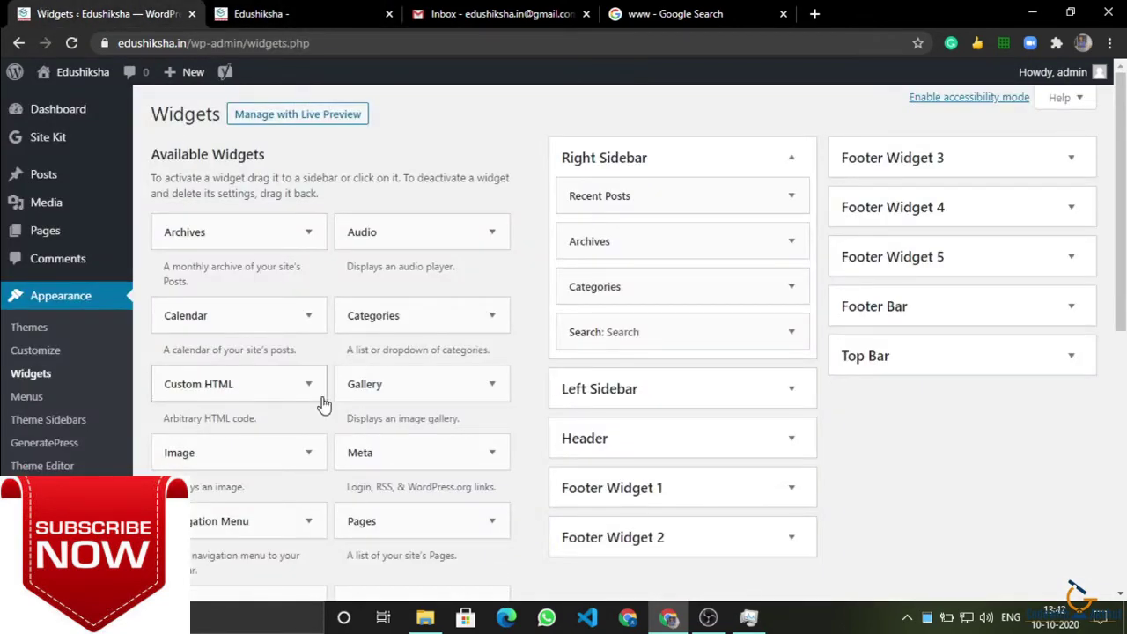
- Add the Pages widget to the Right Sidebar between Categories and Search
scroll(323, 403, "down", 2)
left_click(466, 330)
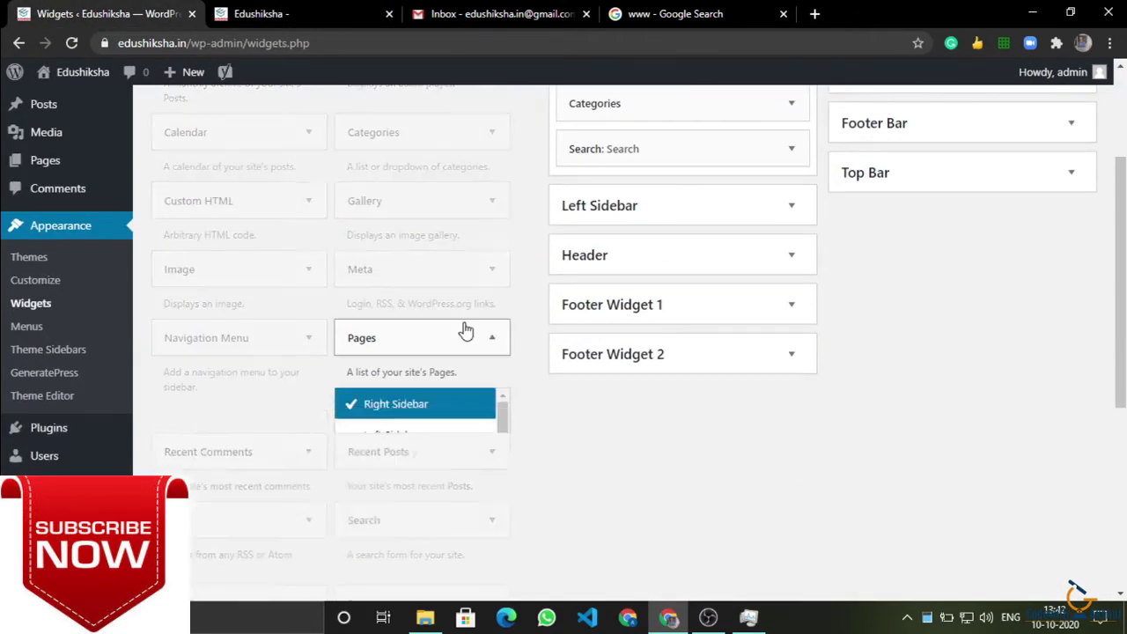
left_click(466, 331)
left_click_drag(400, 339, 583, 159)
left_click(620, 362)
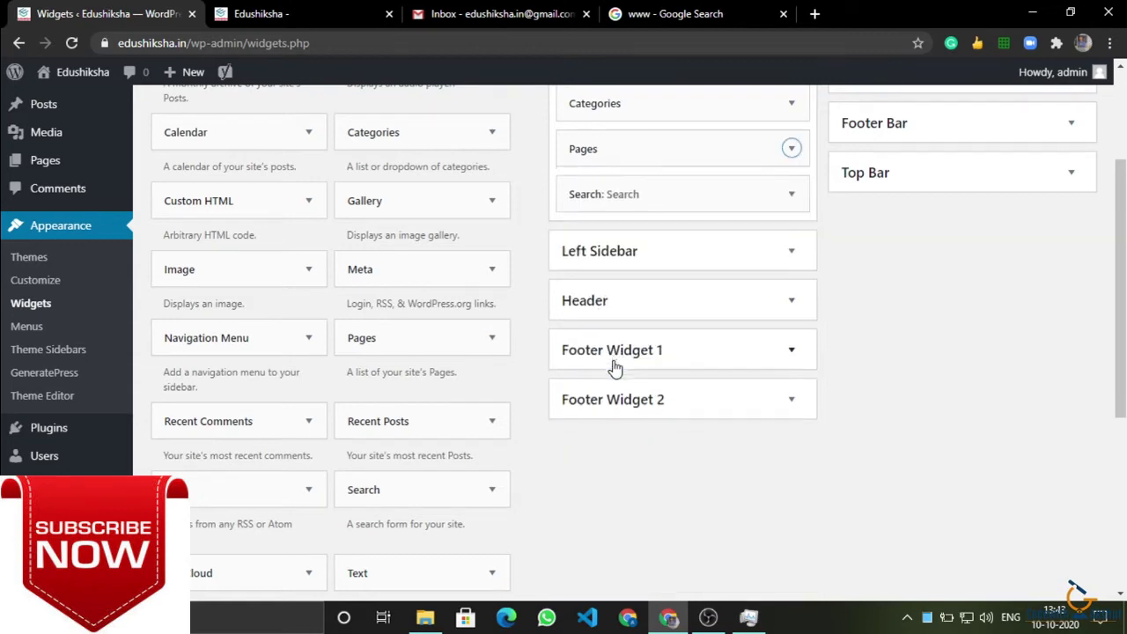
- Reload the live homepage so its sidebar reflects the current widgets
left_click(361, 13)
left_click(72, 43)
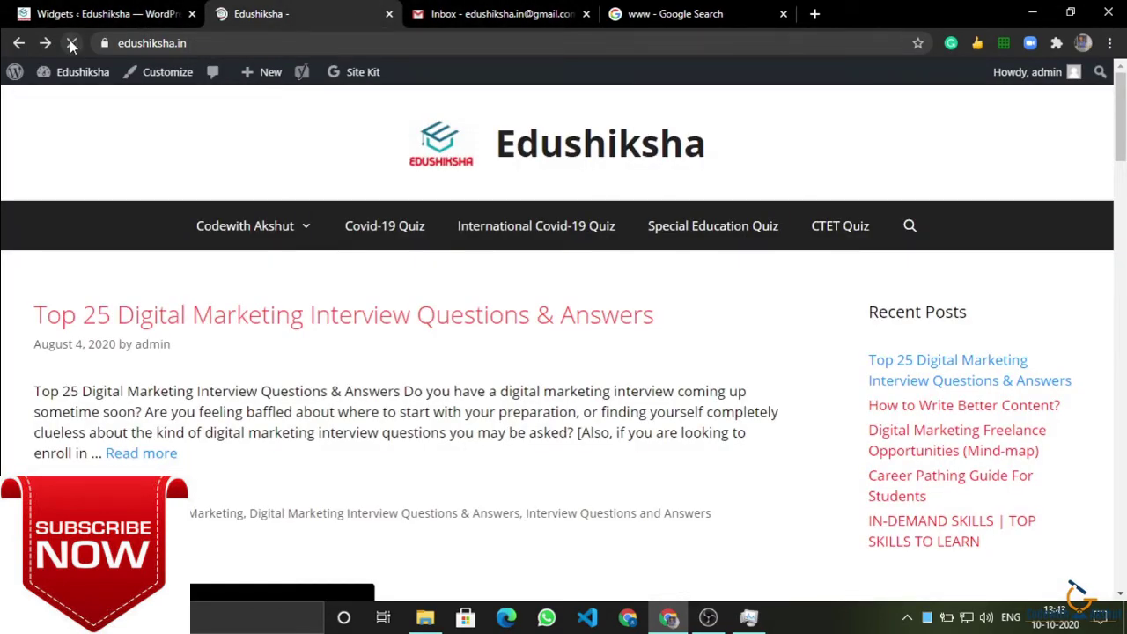
left_click(106, 13)
mouse_move(71, 74)
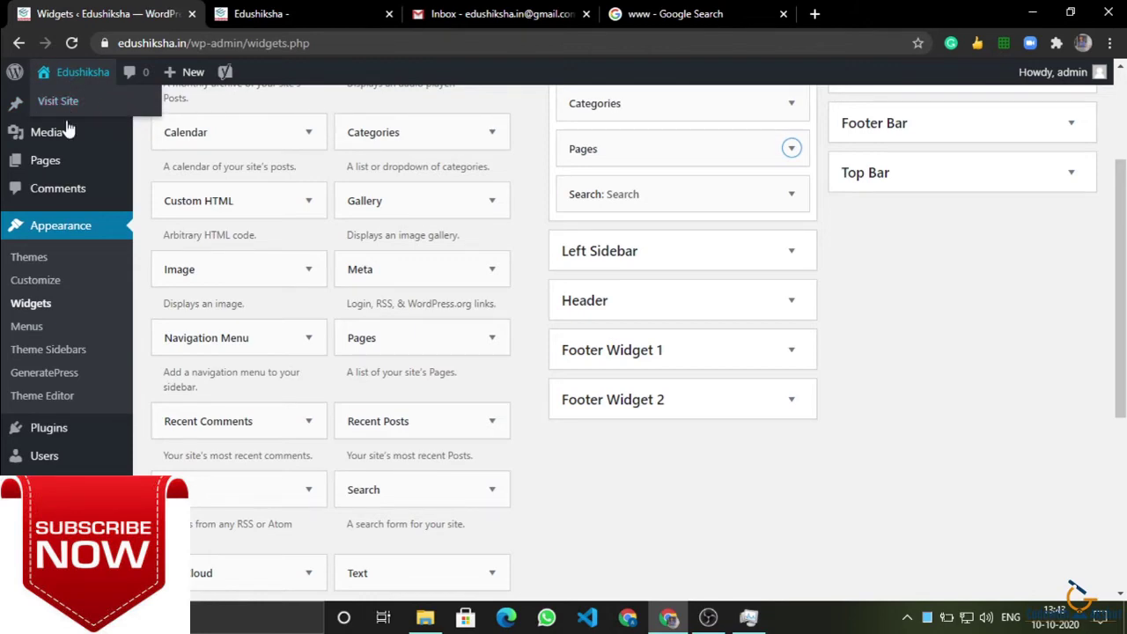
right_click(57, 99)
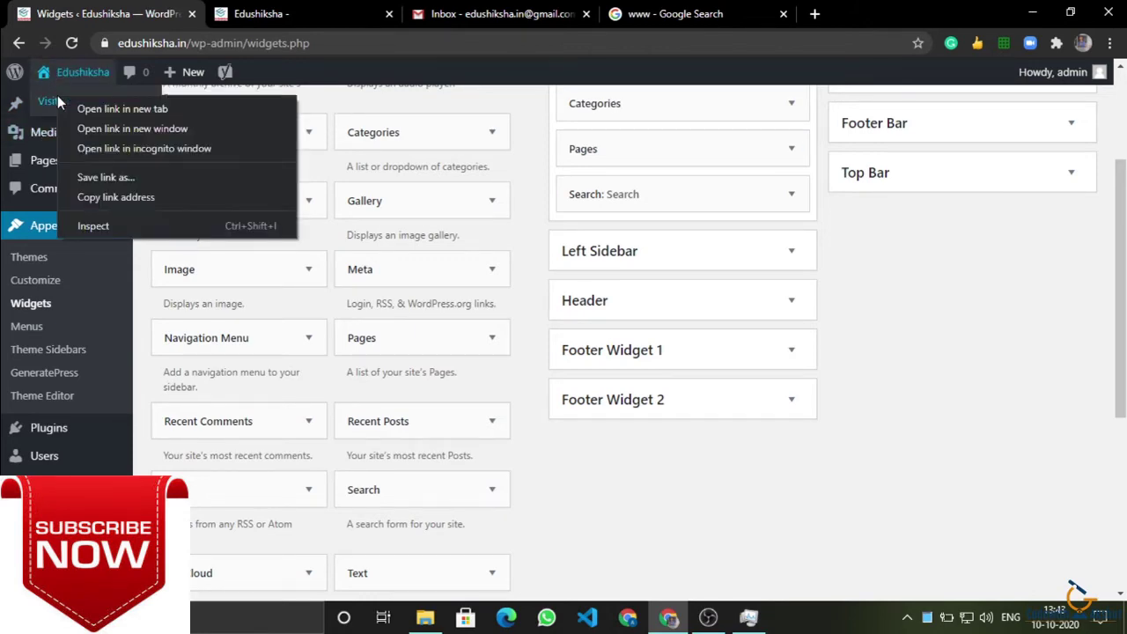
left_click(335, 10)
- Examine the Pages list in the live homepage's sidebar, from its heading down to the Search box
scroll(498, 317, "down", 10)
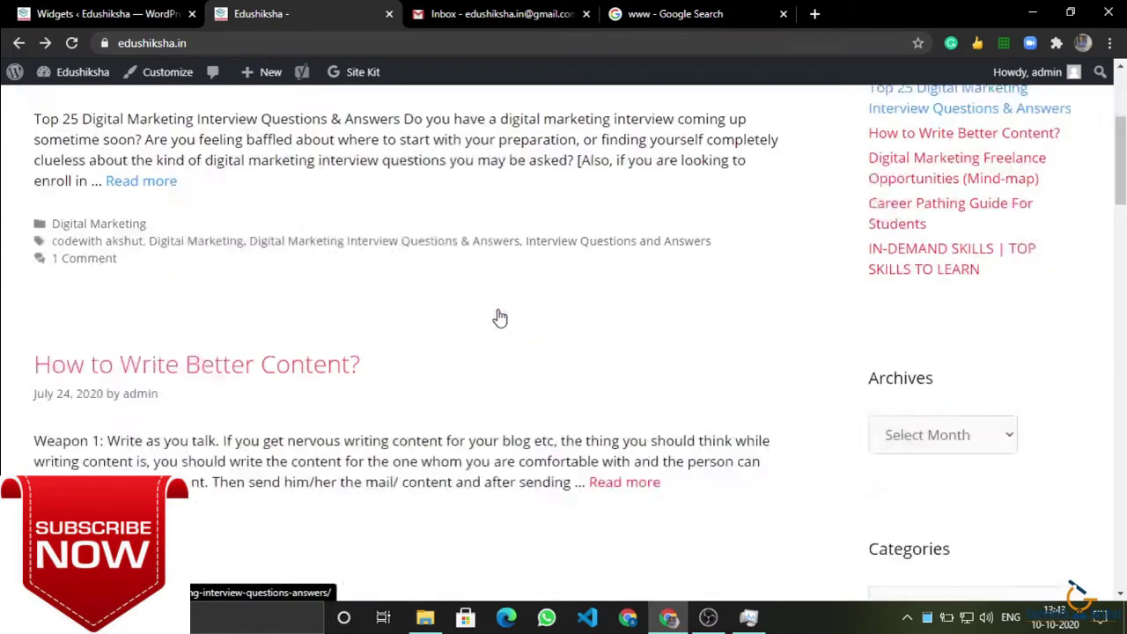
scroll(498, 317, "up", 5)
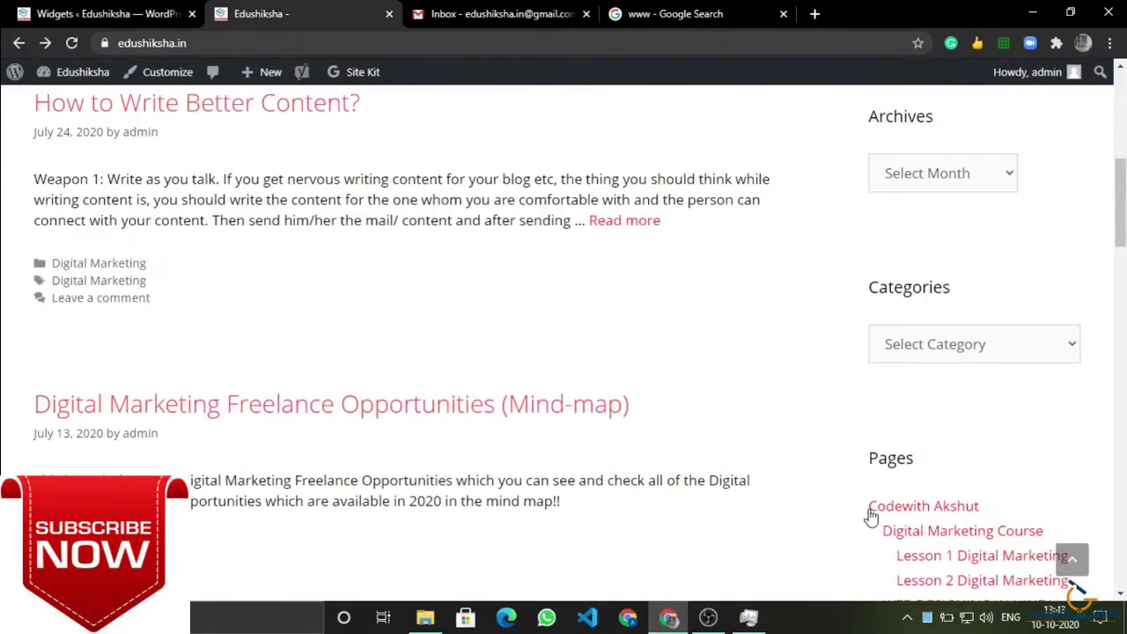
left_click_drag(870, 453, 1069, 465)
scroll(1069, 465, "down", 3)
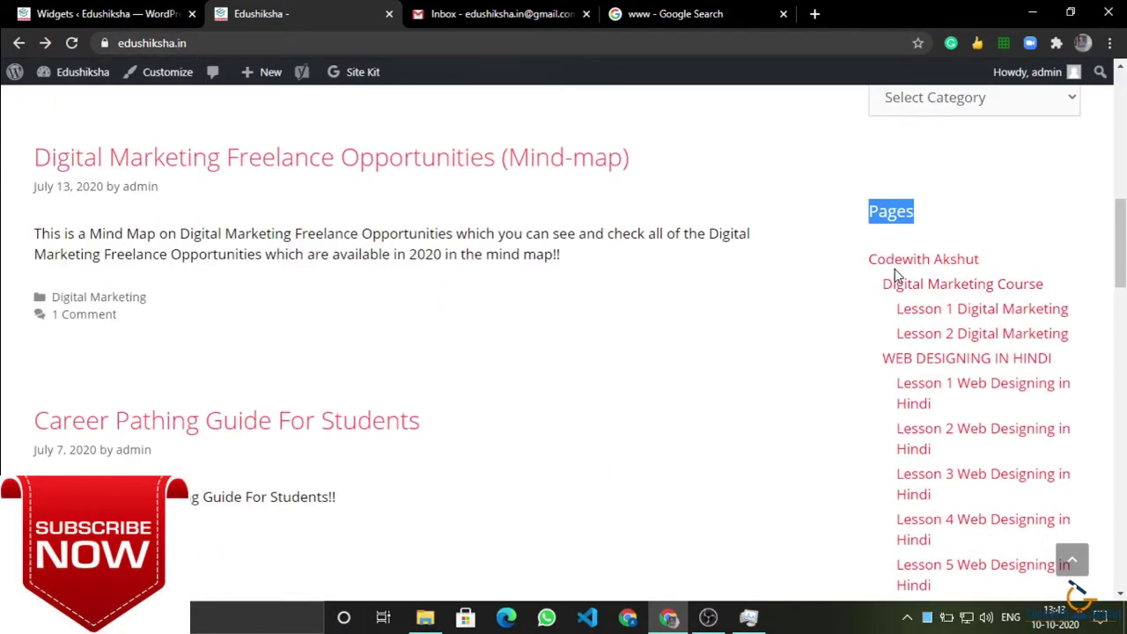
scroll(957, 294, "down", 15)
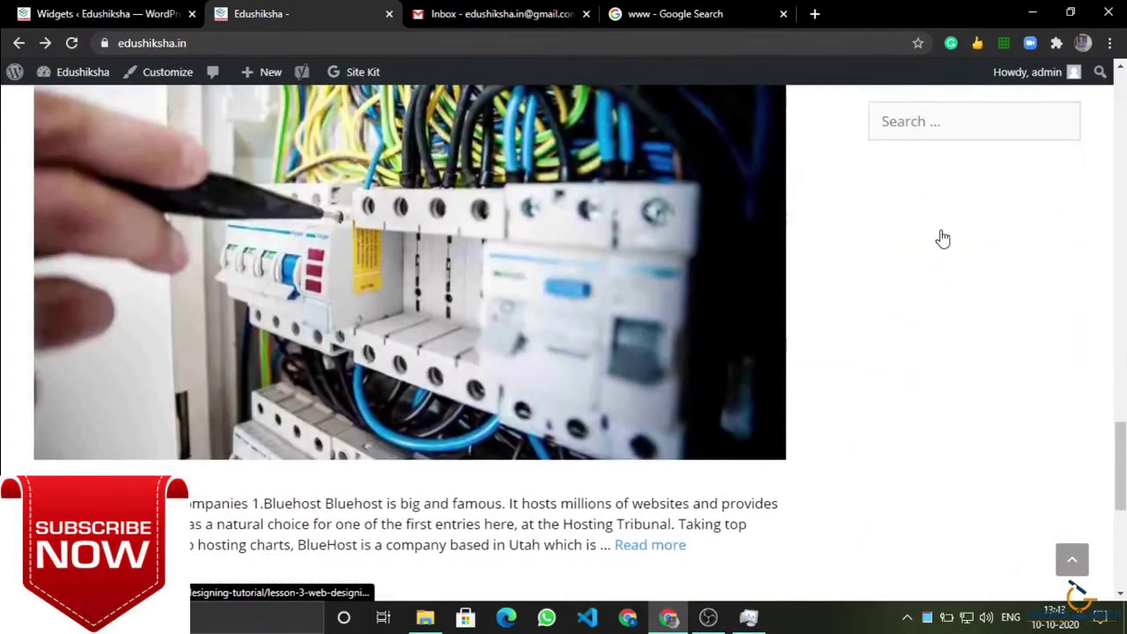
scroll(943, 239, "up", 5)
left_click_drag(1059, 385, 921, 252)
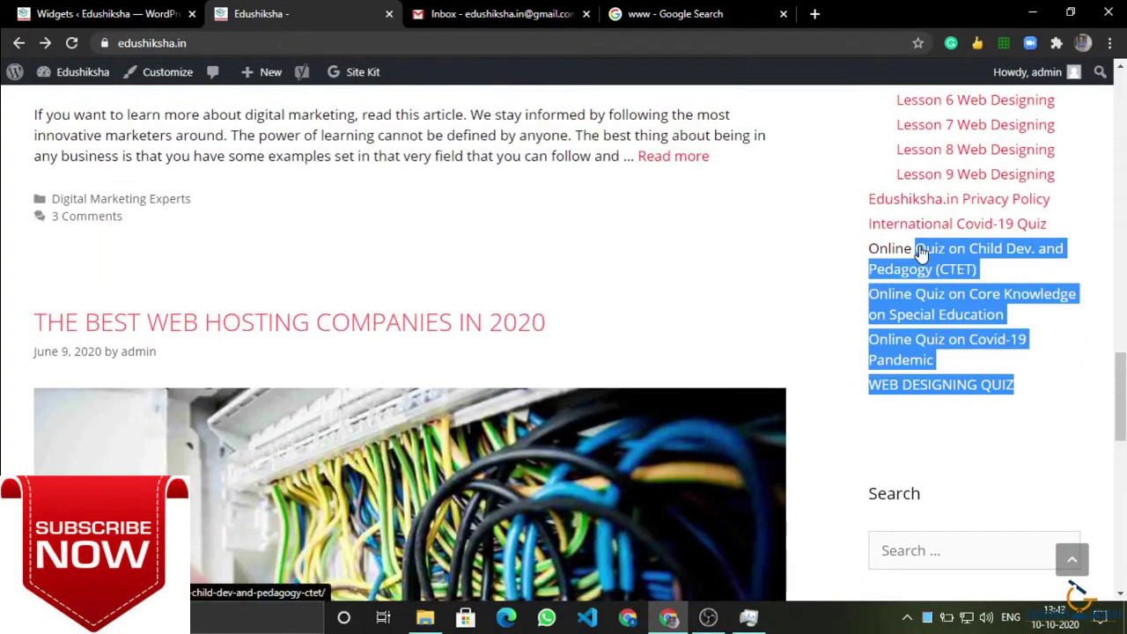
left_click(718, 368)
- Delete the Pages widget from the Right Sidebar on the Widgets page
left_click(163, 13)
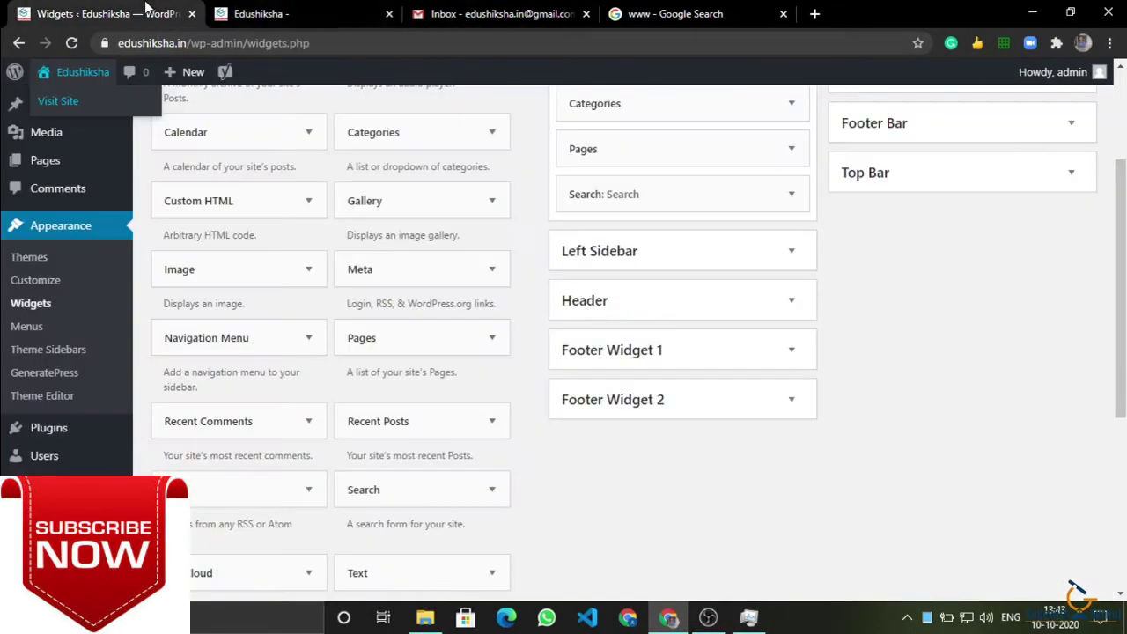
scroll(625, 424, "up", 1)
left_click(611, 308)
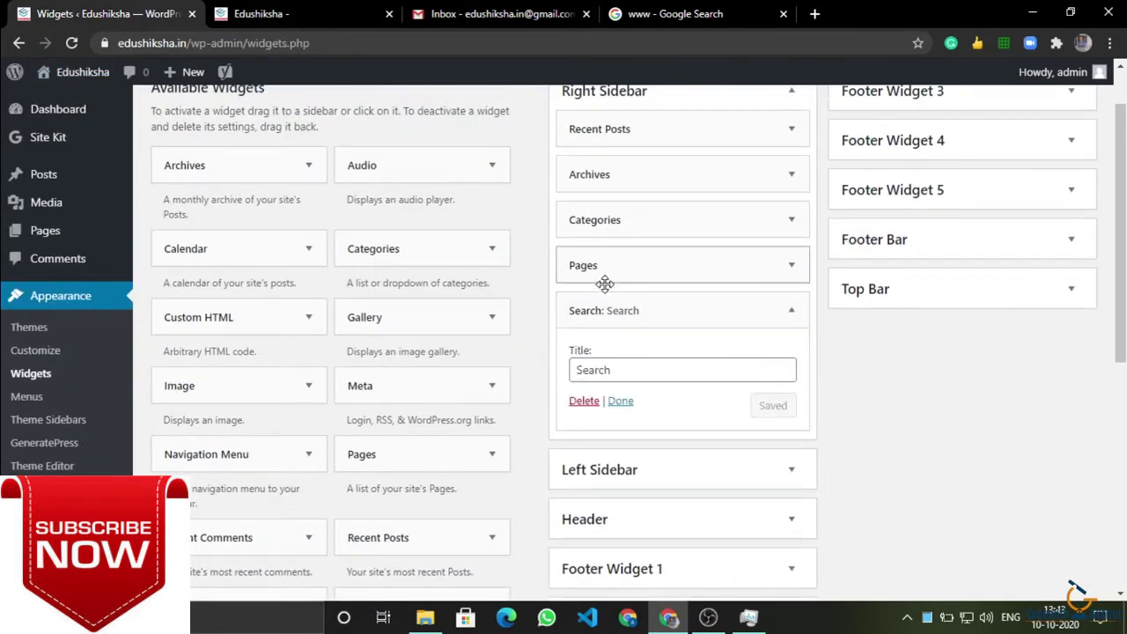
left_click(598, 306)
left_click(588, 272)
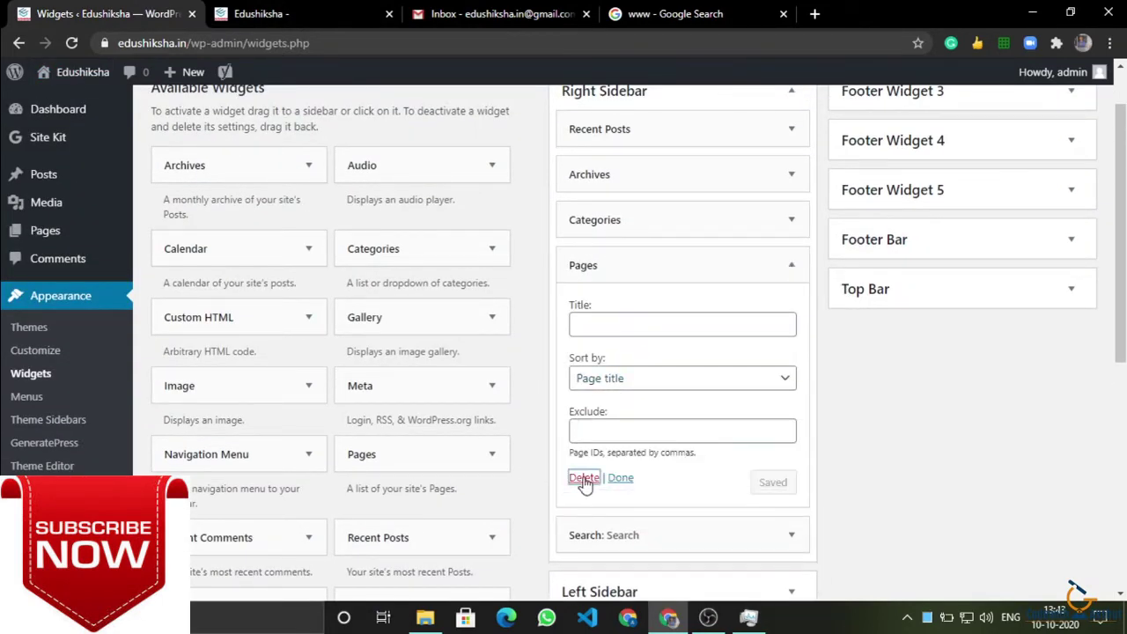
- Look over the remaining available widgets and the live homepage's header, and open the site's Menus admin page
scroll(455, 451, "down", 4)
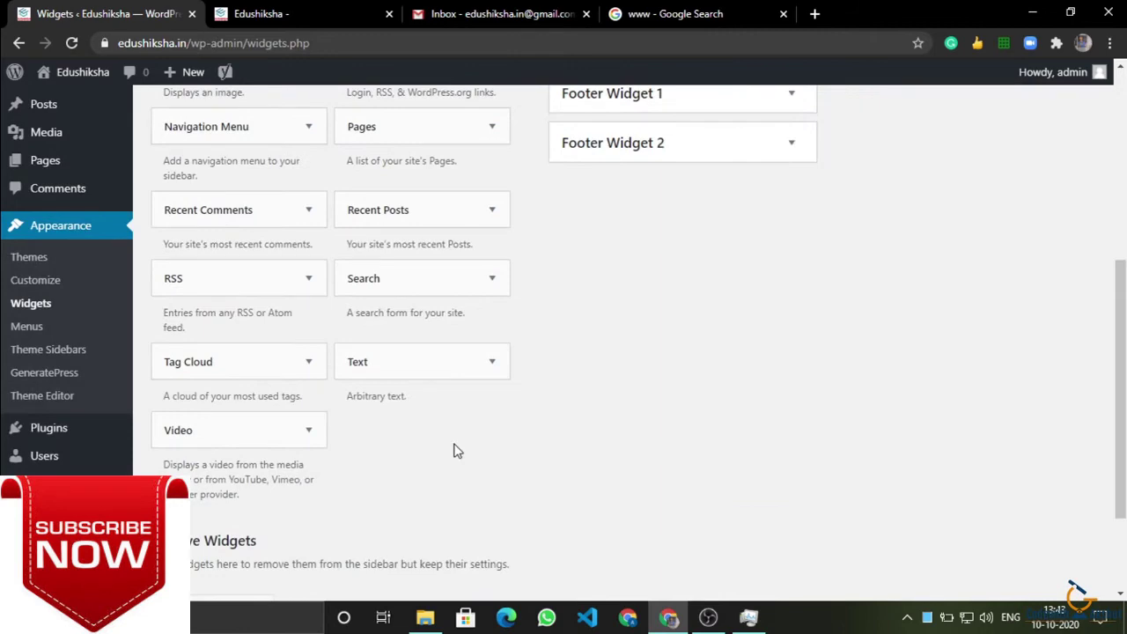
scroll(456, 450, "up", 5)
key("ctrl+Tab")
scroll(370, 209, "up", 10)
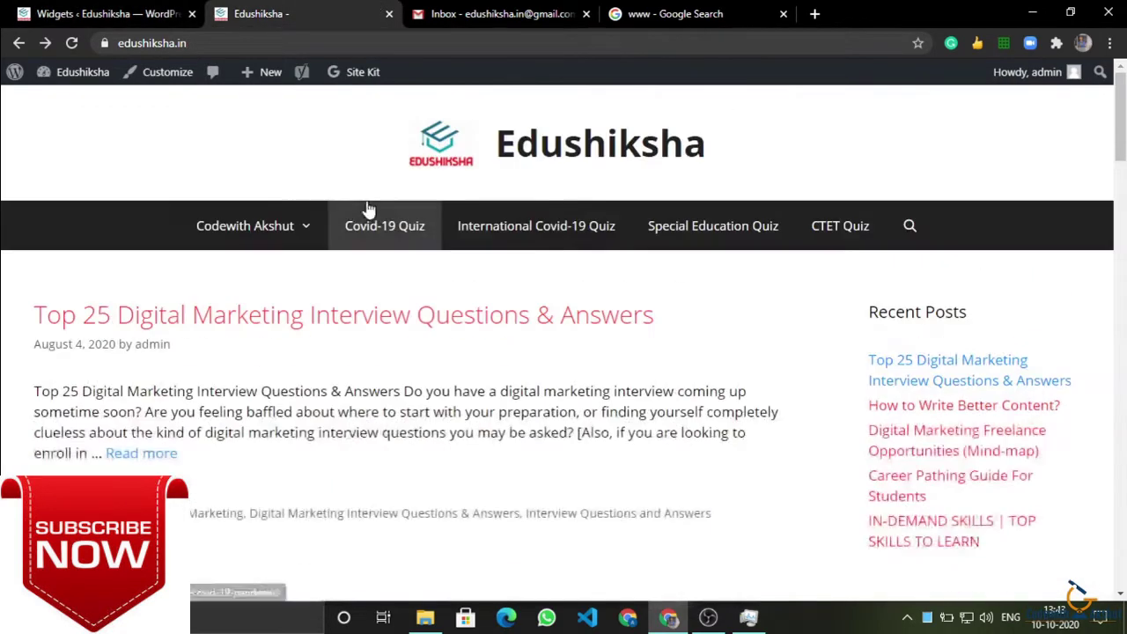
key("ctrl+shift+Tab")
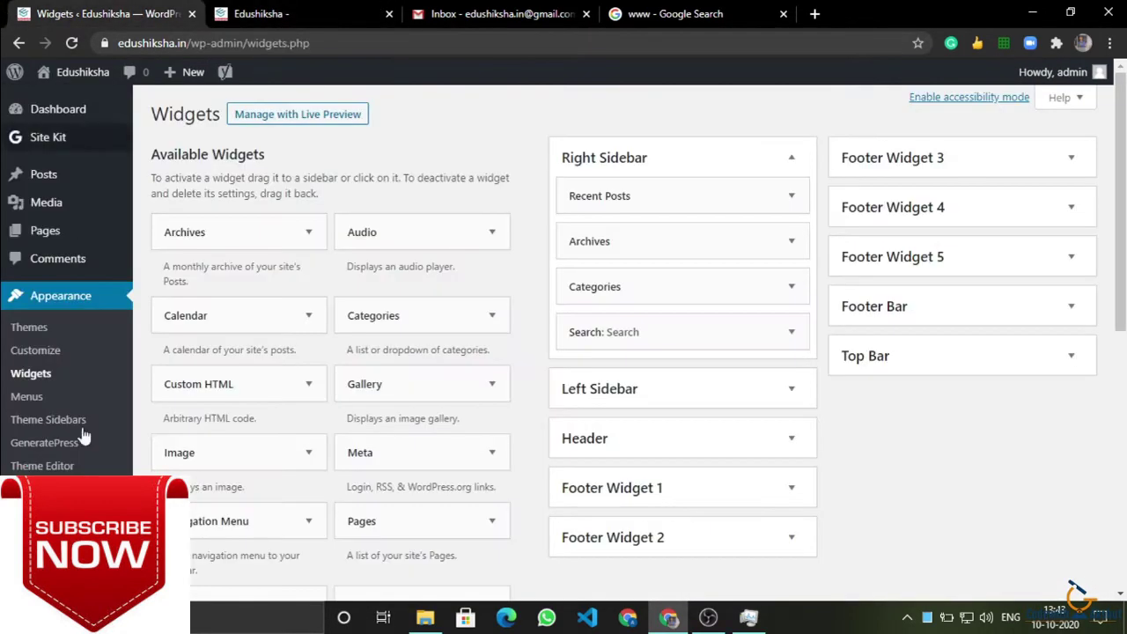
left_click(29, 398)
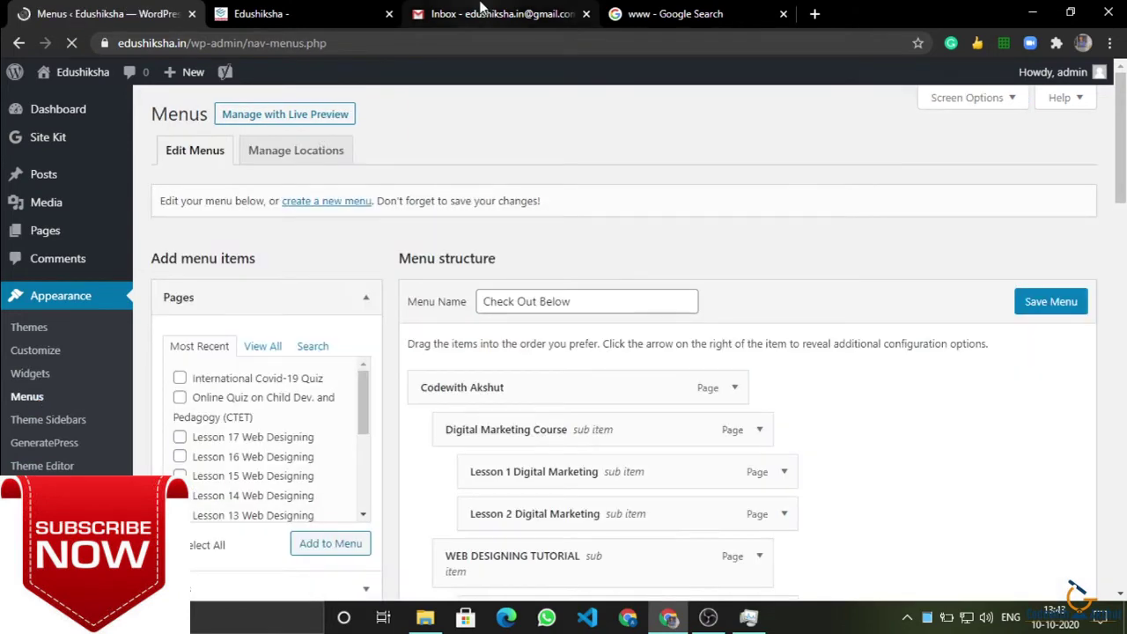
- Switch to Gmail and check the topics listed in Today's Agenda
left_click(493, 14)
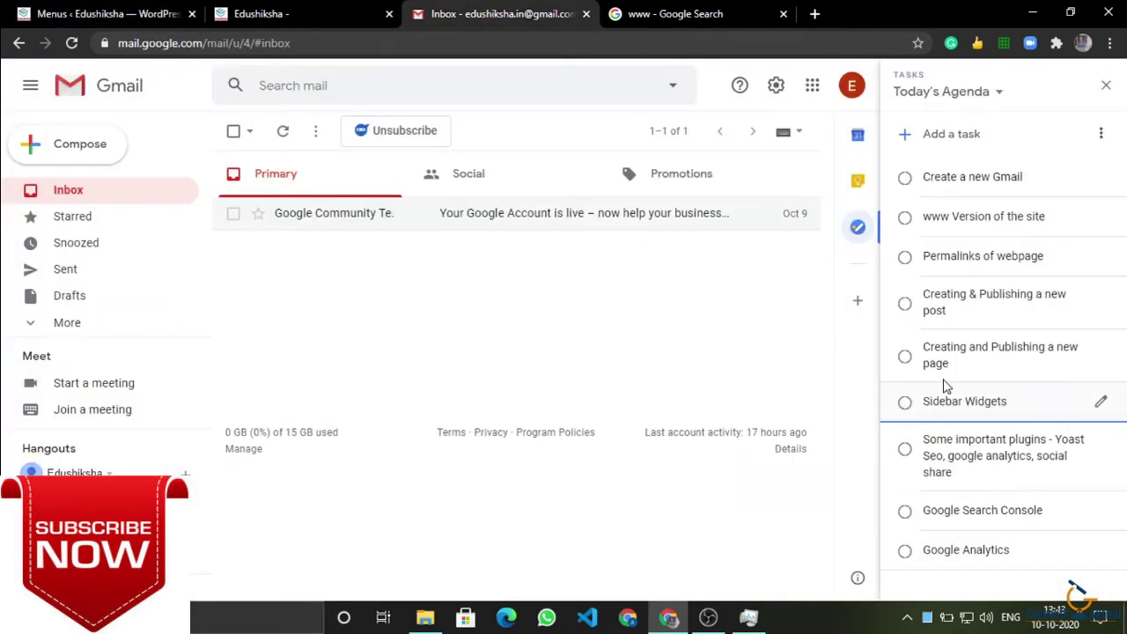
key("ctrl+1")
left_click(462, 11)
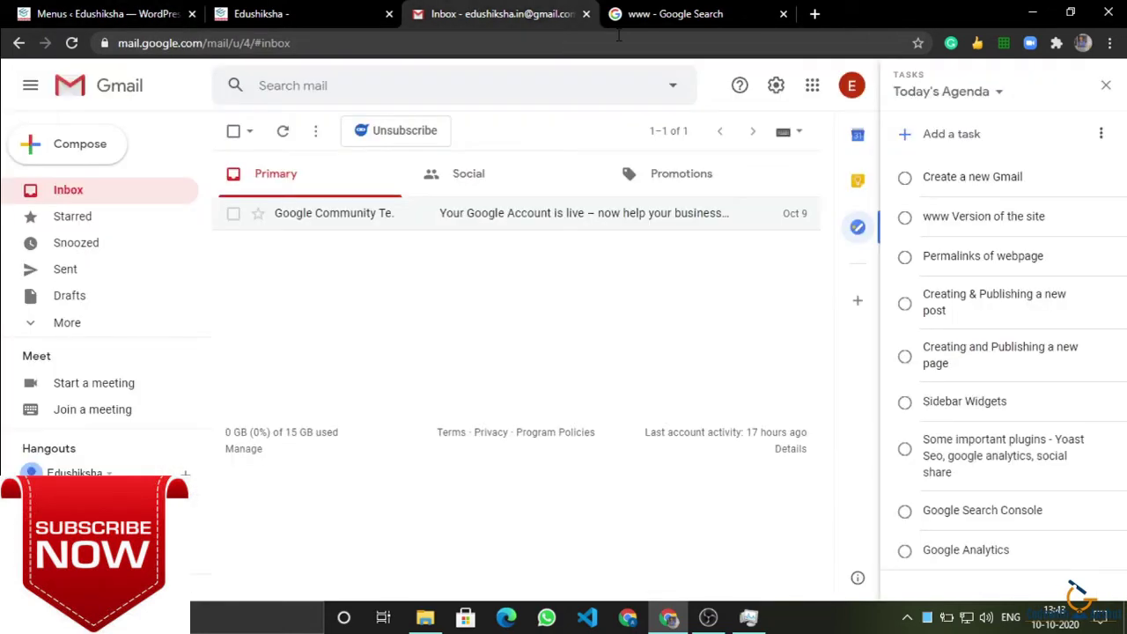
left_click(1033, 407)
key("Return")
type("Themes")
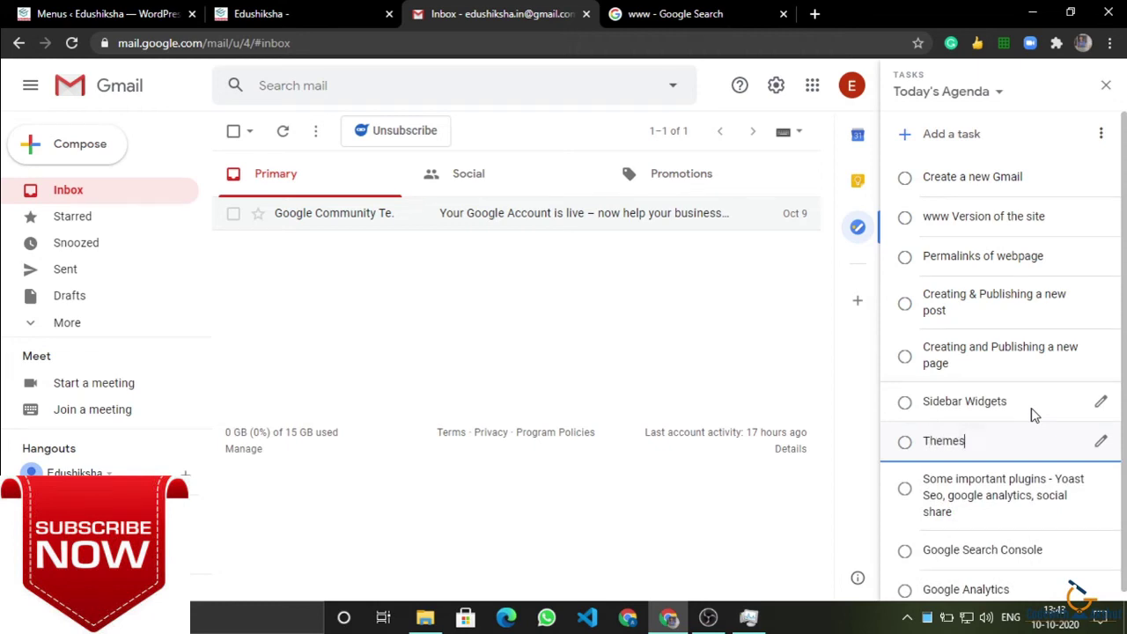
key("BackSpace")
key("BackSpace")
key("BackSpace")
key("BackSpace")
key("BackSpace")
key("BackSpace")
key("BackSpace")
type("a")
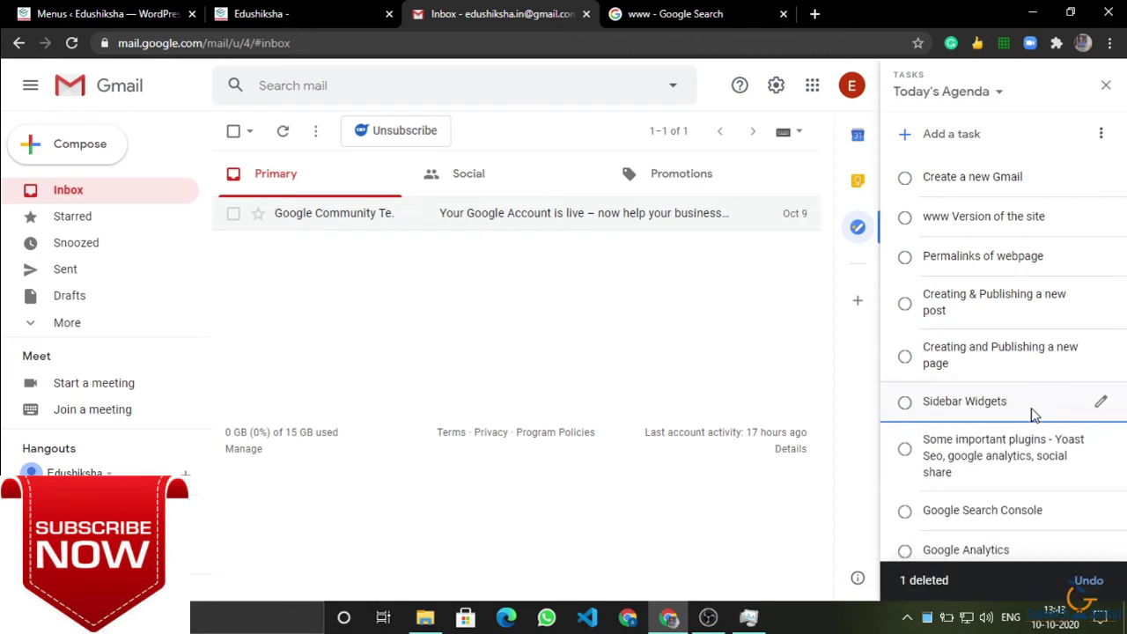
- Add an "Appearances" task directly below Sidebar Widgets in Today's Agenda
key("Return")
type("Ap")
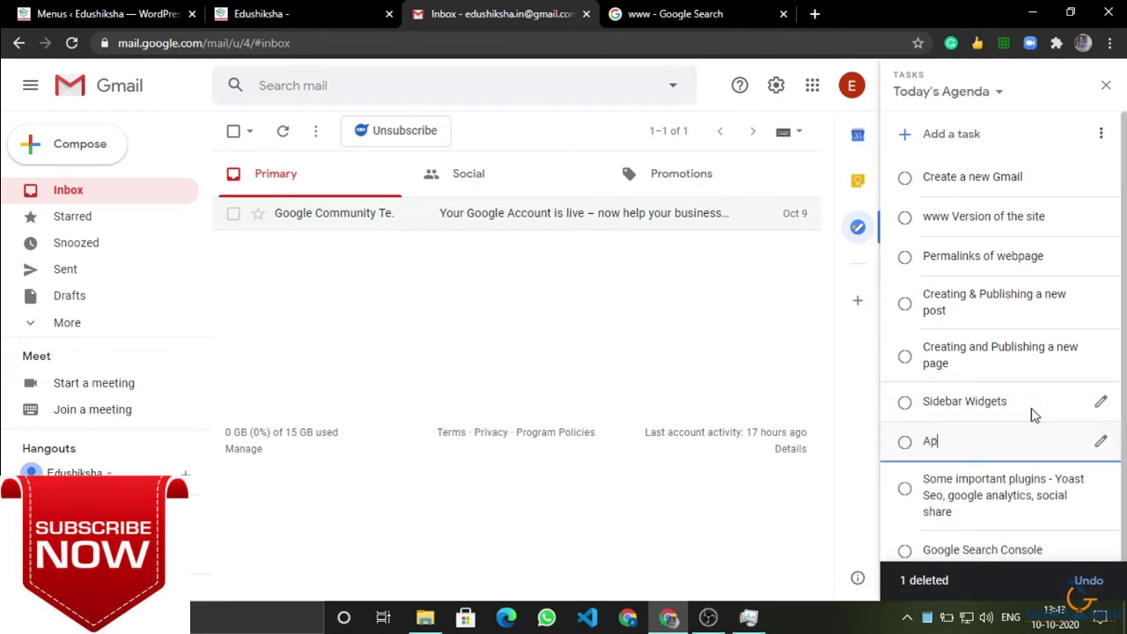
type("pe")
key("BackSpace")
type("earences")
left_click(965, 440)
key("BackSpace")
type("a")
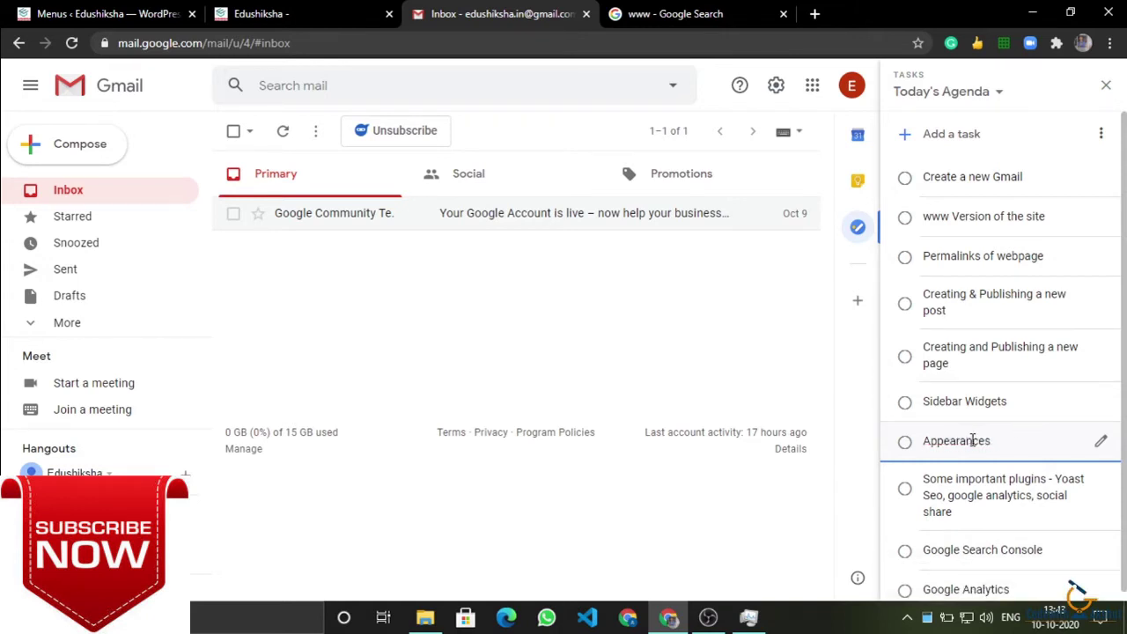
left_click(839, 479)
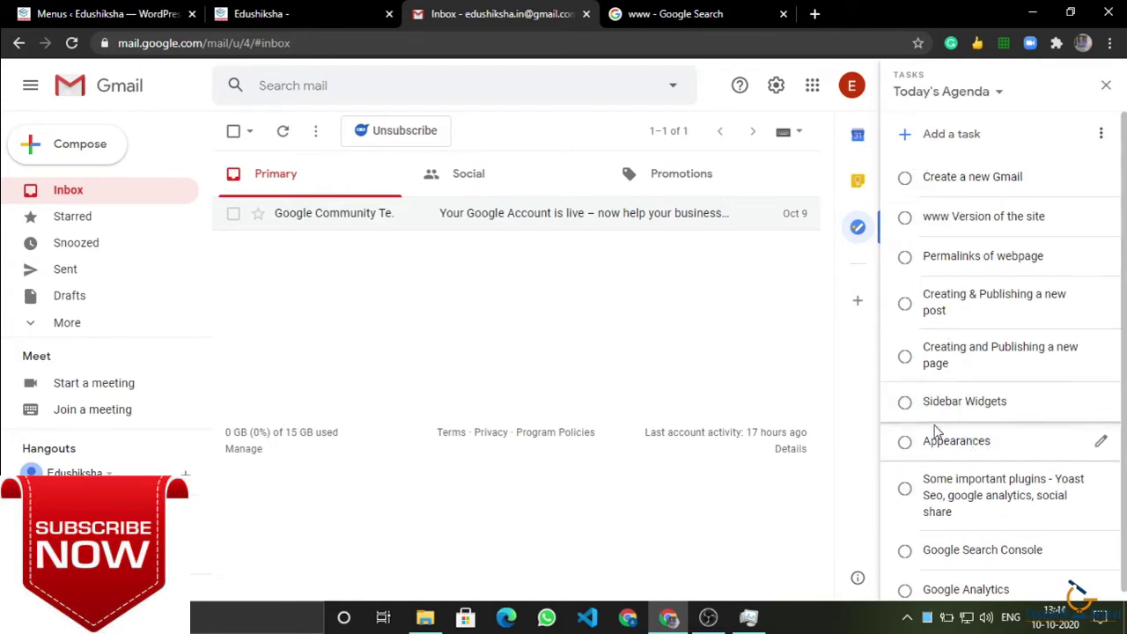
- Add a "Comments" task below "Creating and Publishing a new page" in the Gmail agenda
left_click(115, 13)
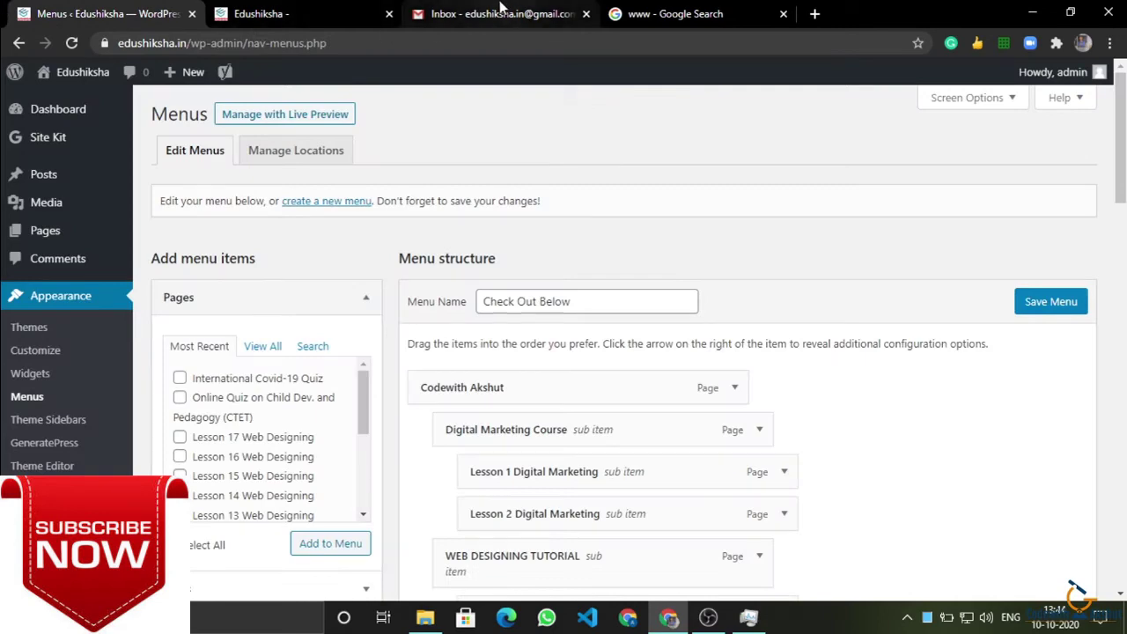
left_click(501, 7)
left_click(1006, 378)
key("Return")
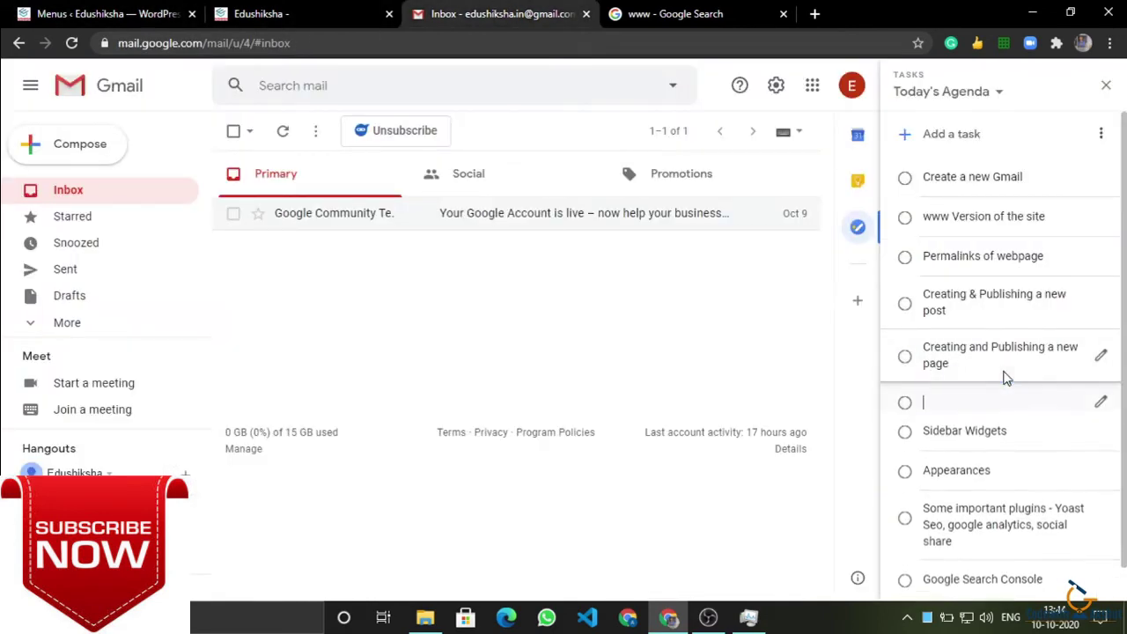
type("Comments")
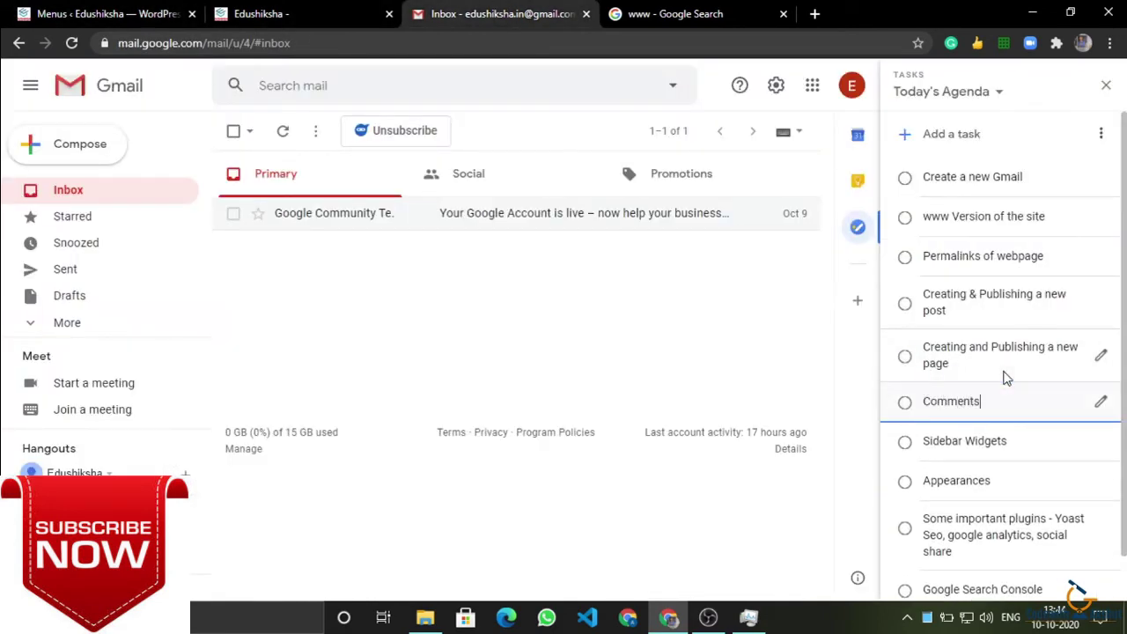
key("Return")
key("BackSpace")
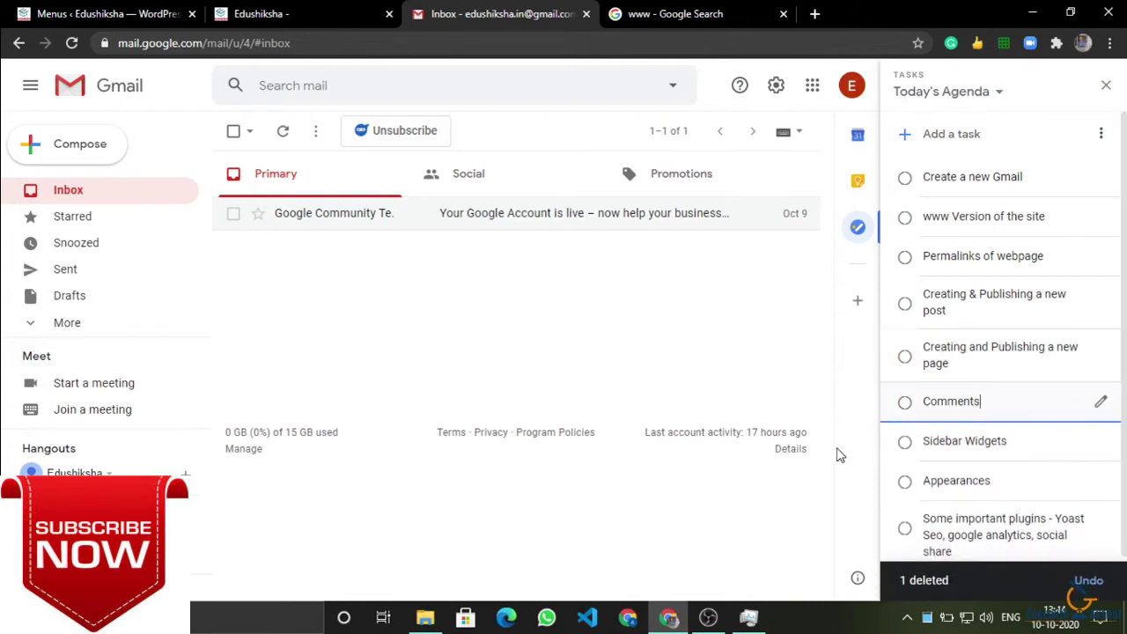
- Switch to the WordPress Menus page, rename the Check Out Below menu to "Navigation" and save it
scroll(1040, 358, "down", 1)
scroll(217, 363, "down", 3)
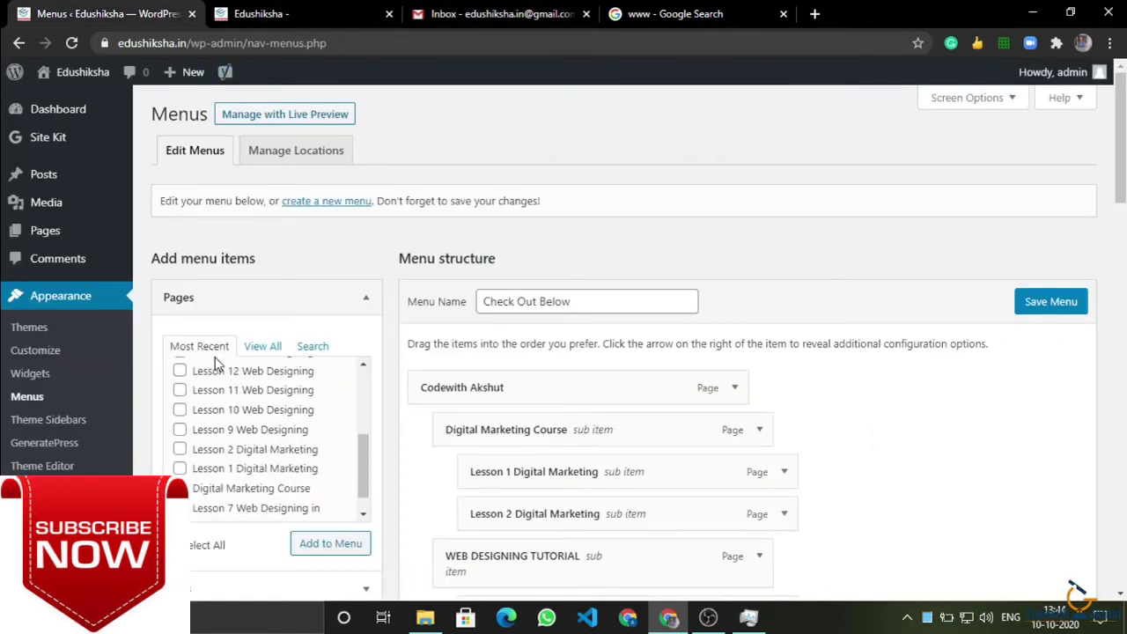
scroll(252, 421, "up", 3)
scroll(398, 282, "down", 2)
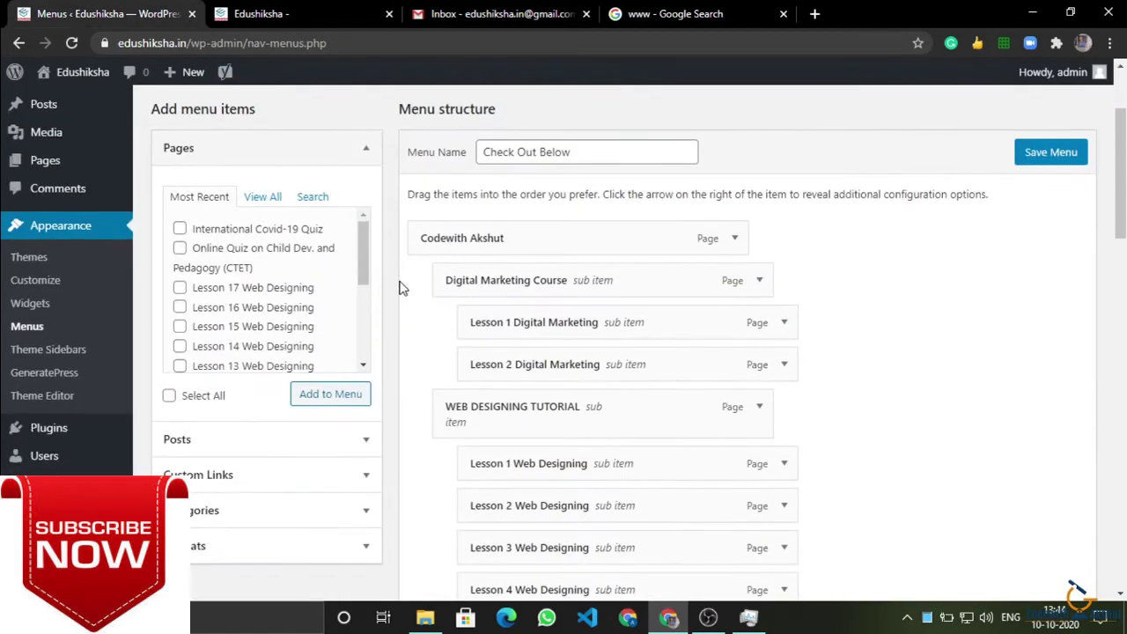
scroll(398, 282, "up", 2)
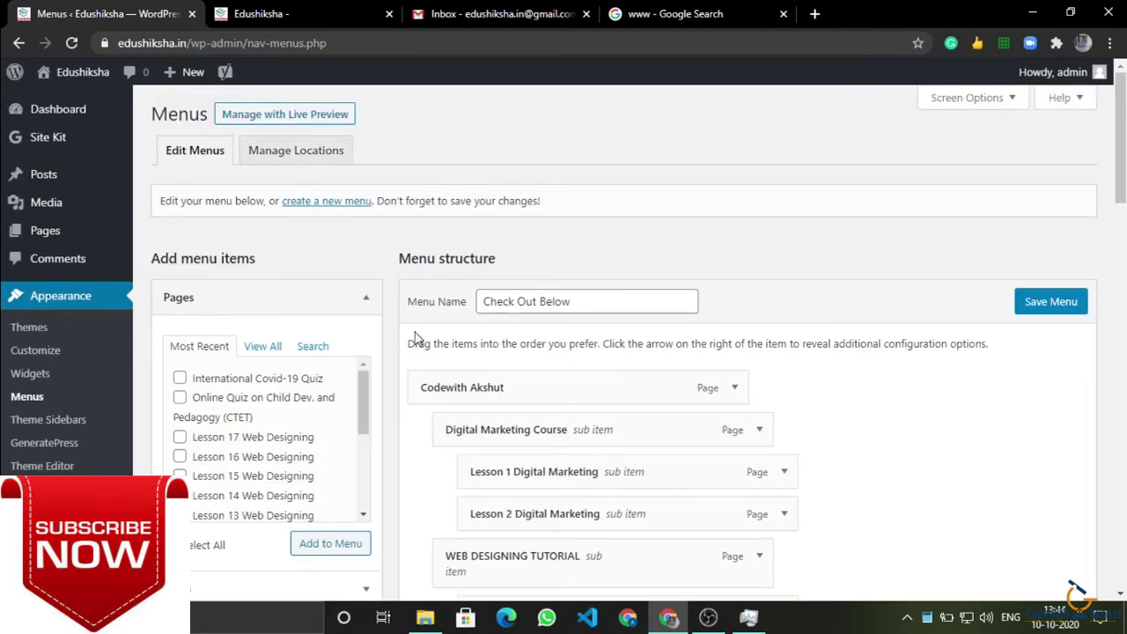
left_click_drag(627, 296, 435, 305)
type("Navigation")
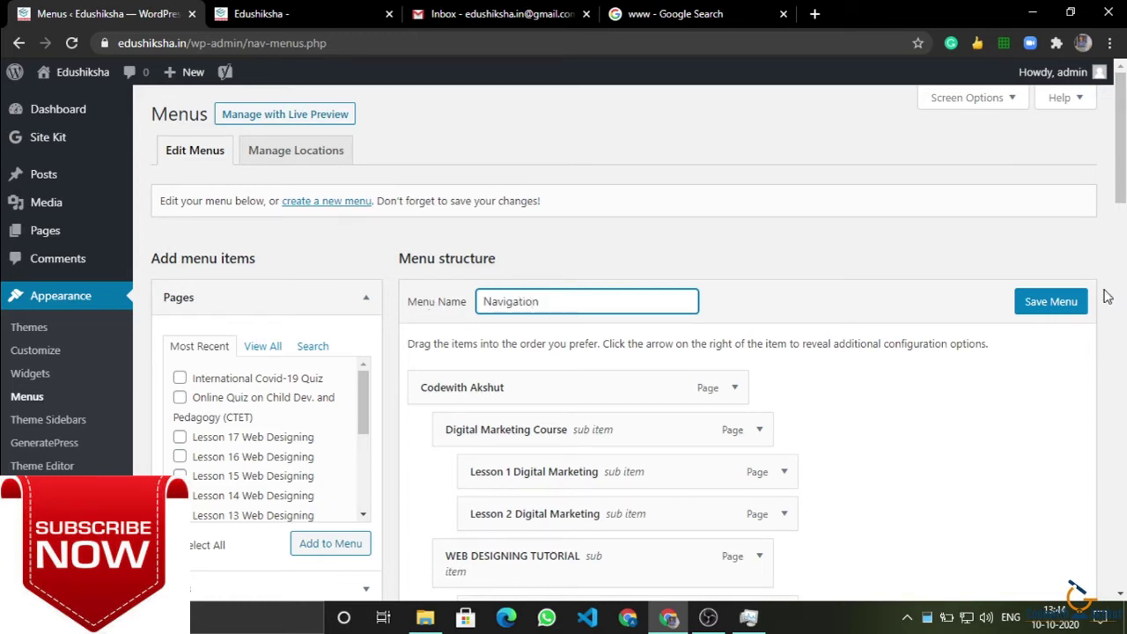
left_click(1027, 312)
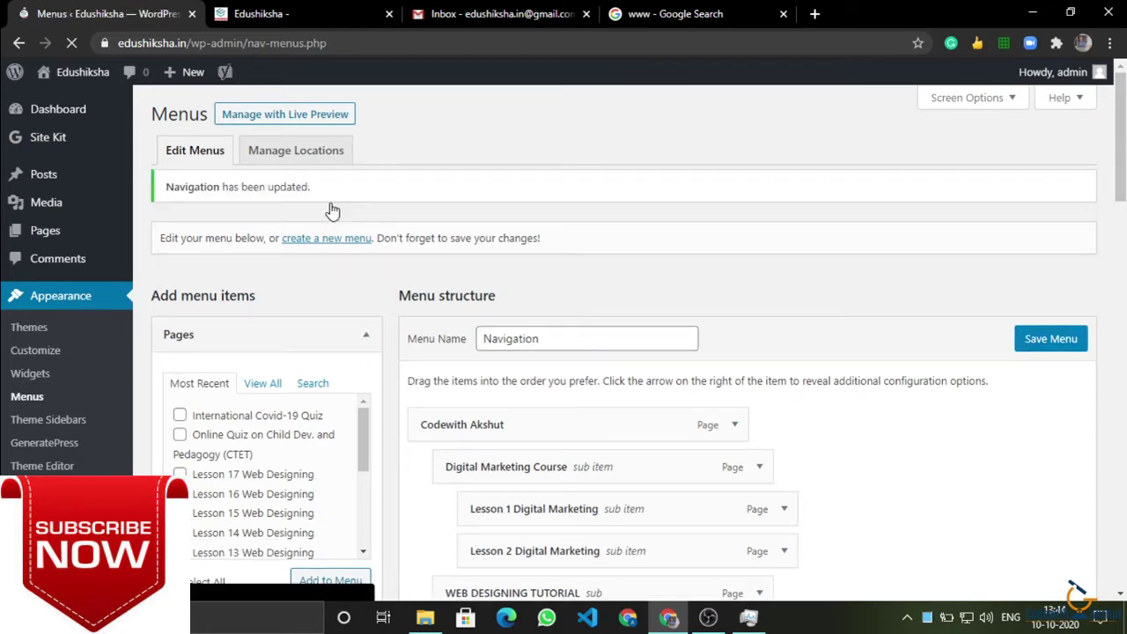
- View the blank form for creating a new menu, and return to the Navigation menu's structure
left_click(301, 255)
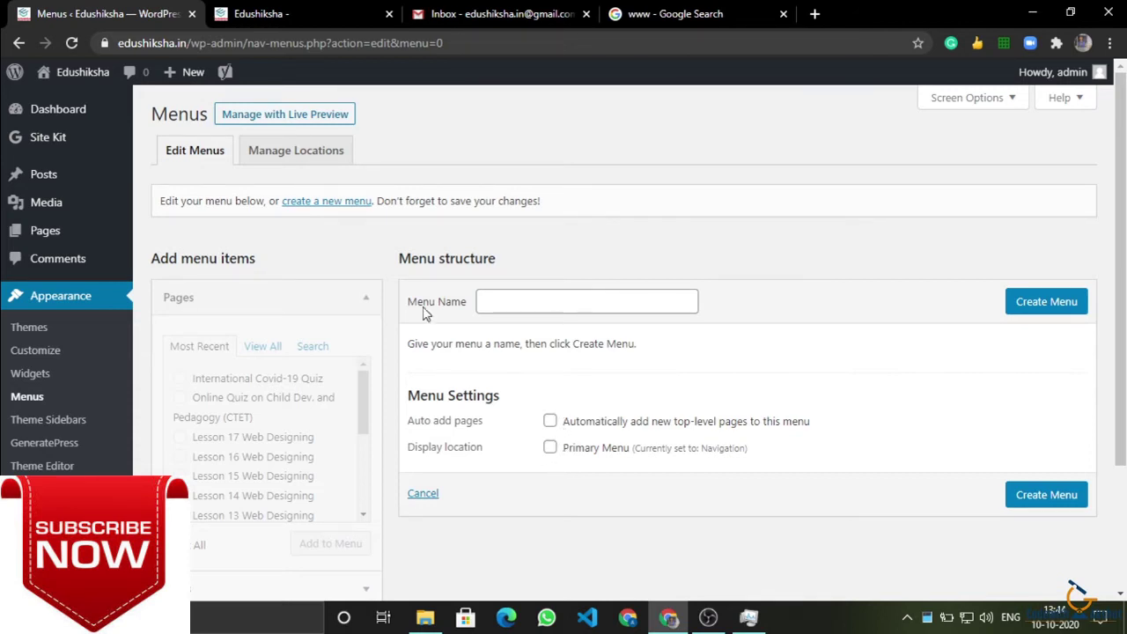
left_click(12, 46)
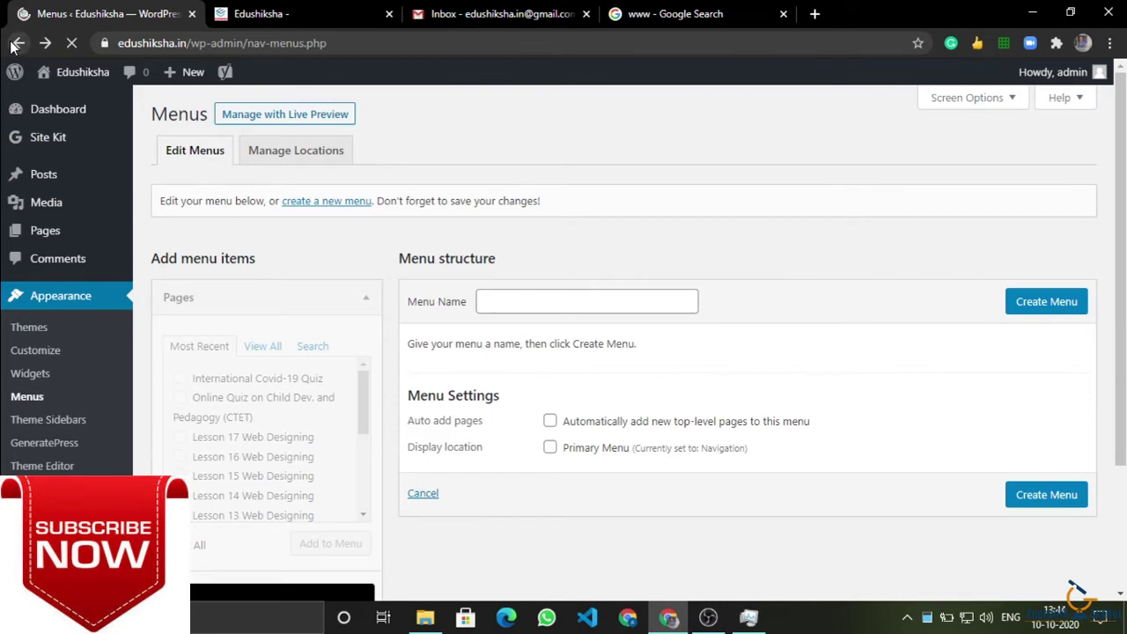
scroll(629, 403, "down", 20)
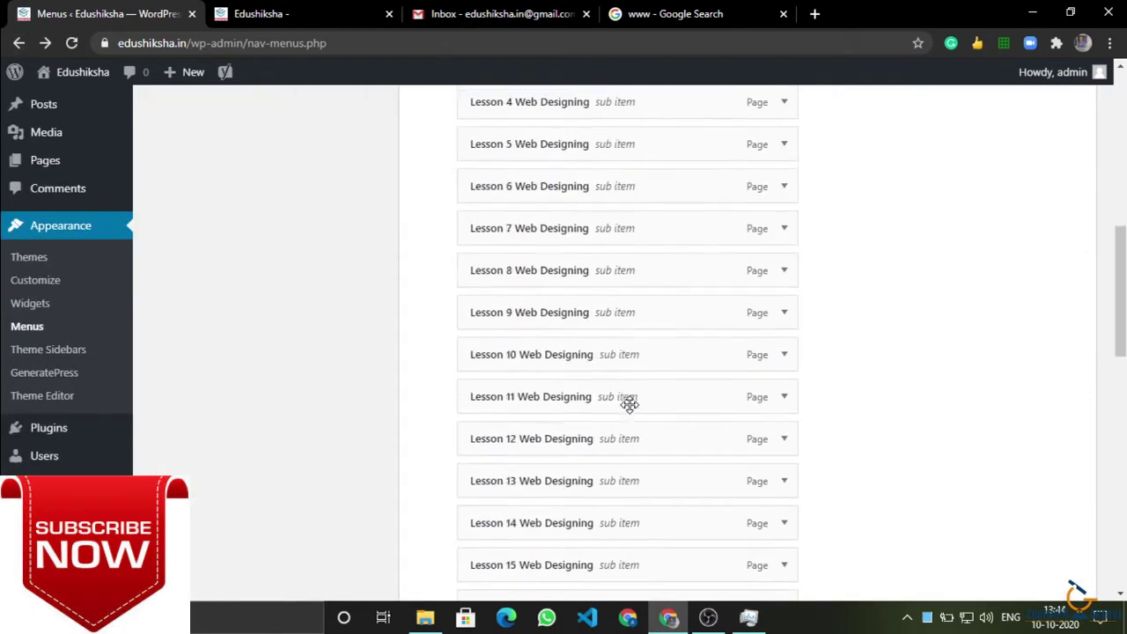
- Compare the Navigation menu's items and display location with the navigation bar on the live Edushiksha homepage
left_click(493, 13)
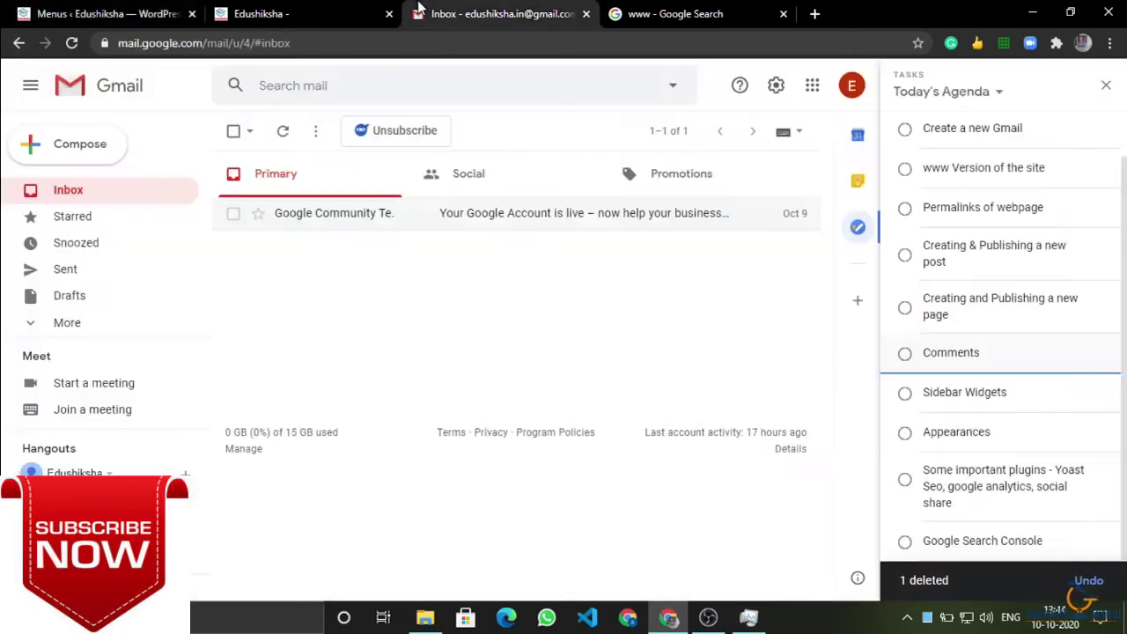
left_click(268, 10)
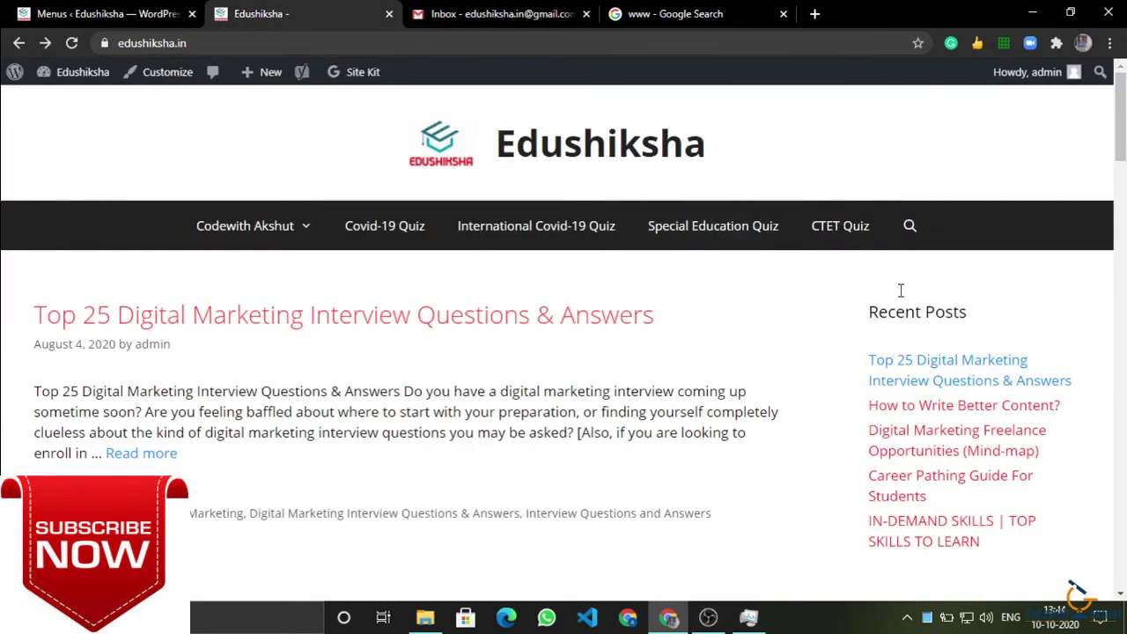
left_click(97, 13)
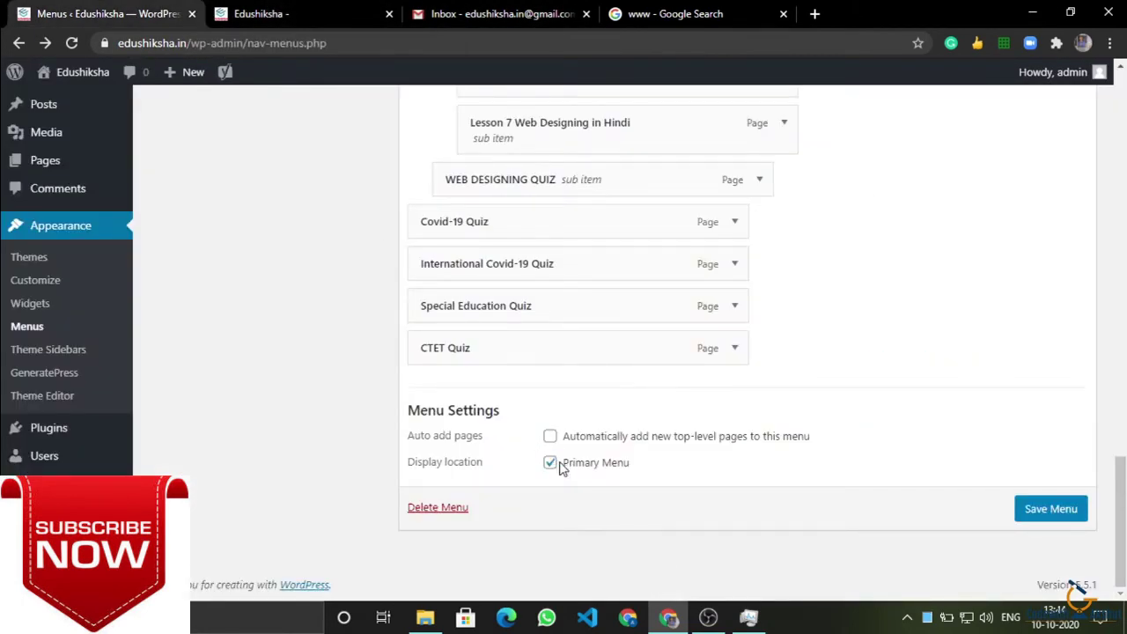
scroll(629, 461, "up", 20)
scroll(499, 402, "down", 10)
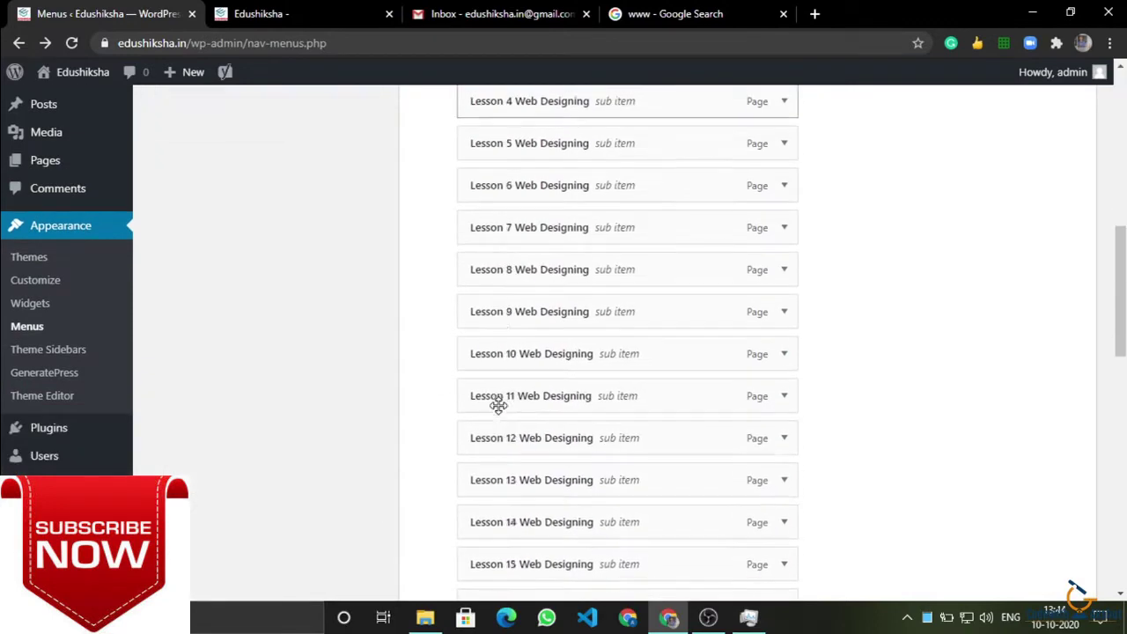
scroll(499, 405, "up", 10)
left_click(282, 13)
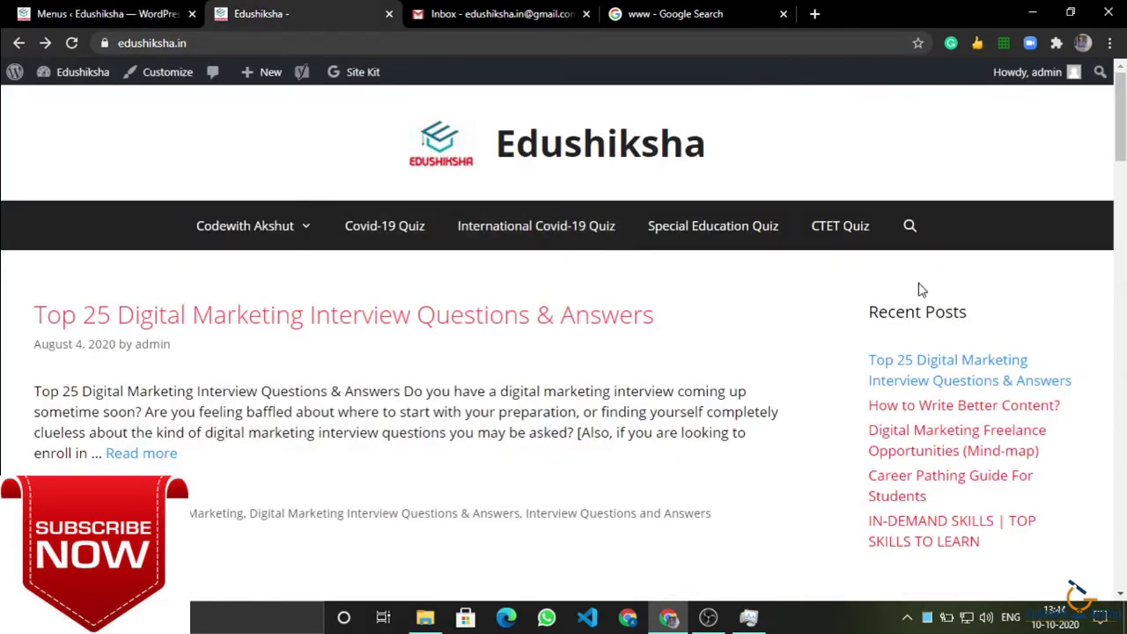
left_click(29, 10)
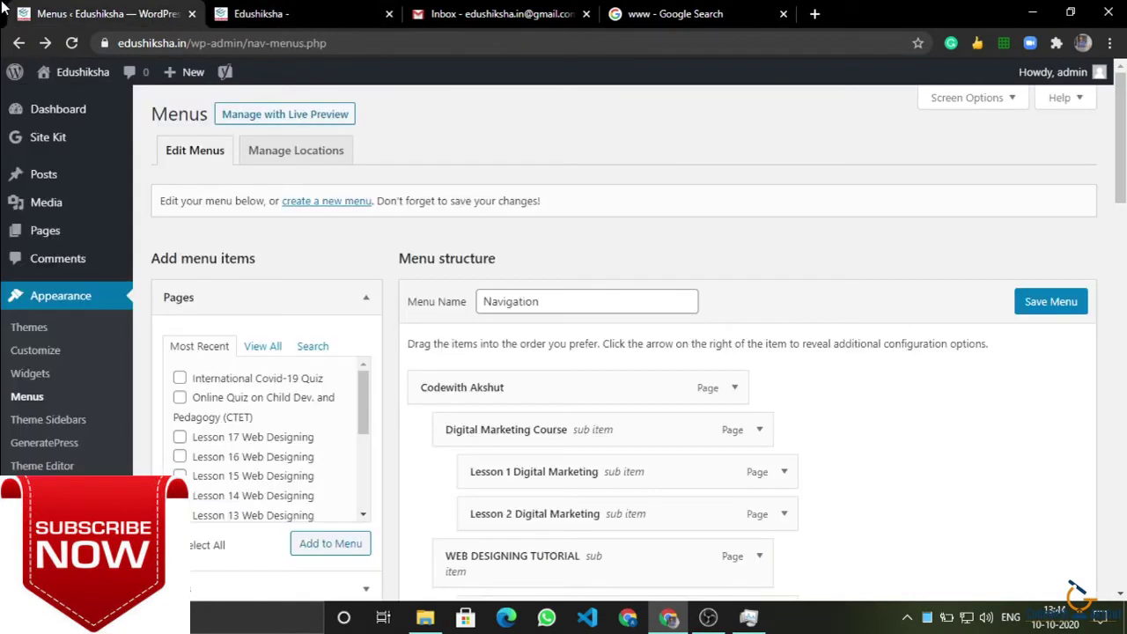
- Browse the recent posts and pages available for adding to the Navigation menu
scroll(594, 365, "down", 8)
scroll(594, 370, "up", 6)
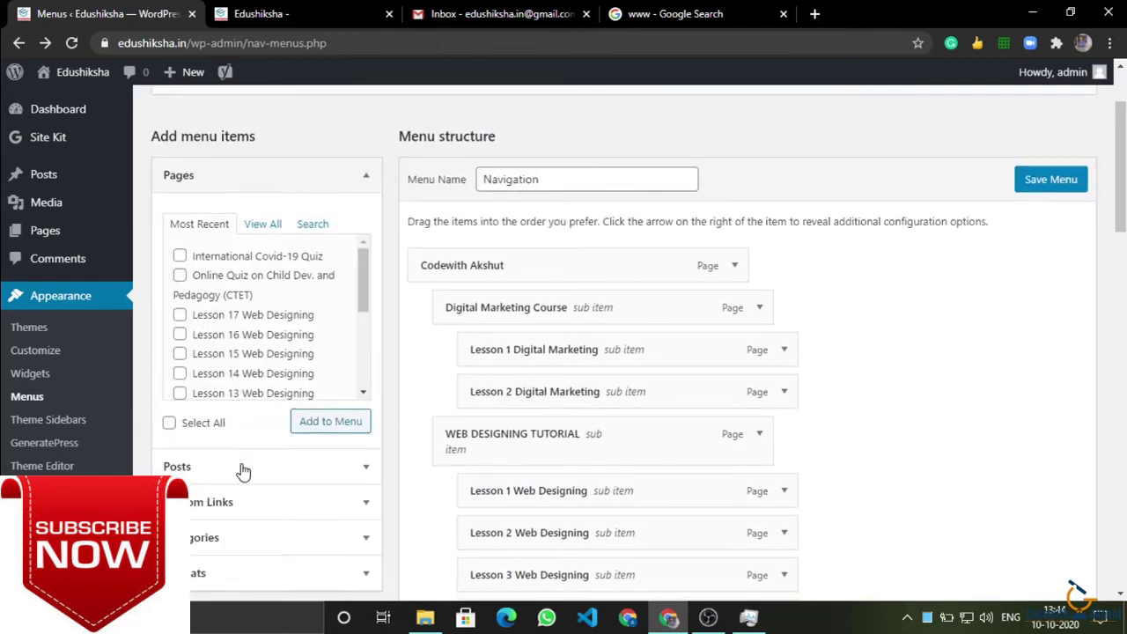
left_click(241, 499)
scroll(241, 493, "up", 2)
left_click(226, 347)
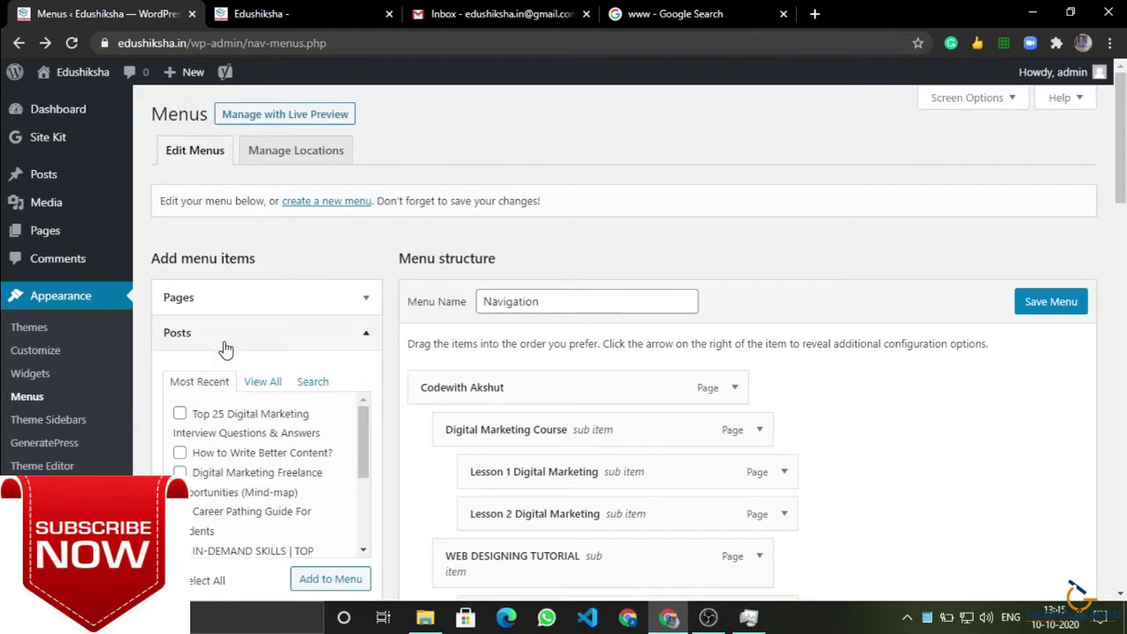
scroll(224, 353, "down", 3)
scroll(221, 417, "up", 3)
left_click(233, 332)
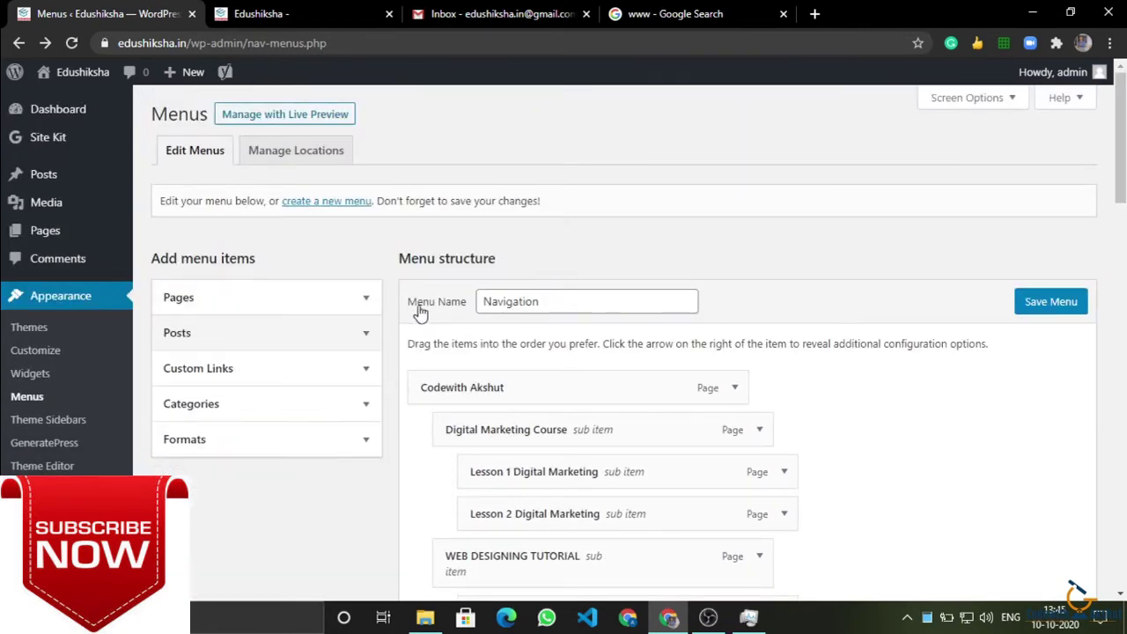
left_click(264, 302)
scroll(267, 306, "down", 1)
scroll(268, 423, "down", 5)
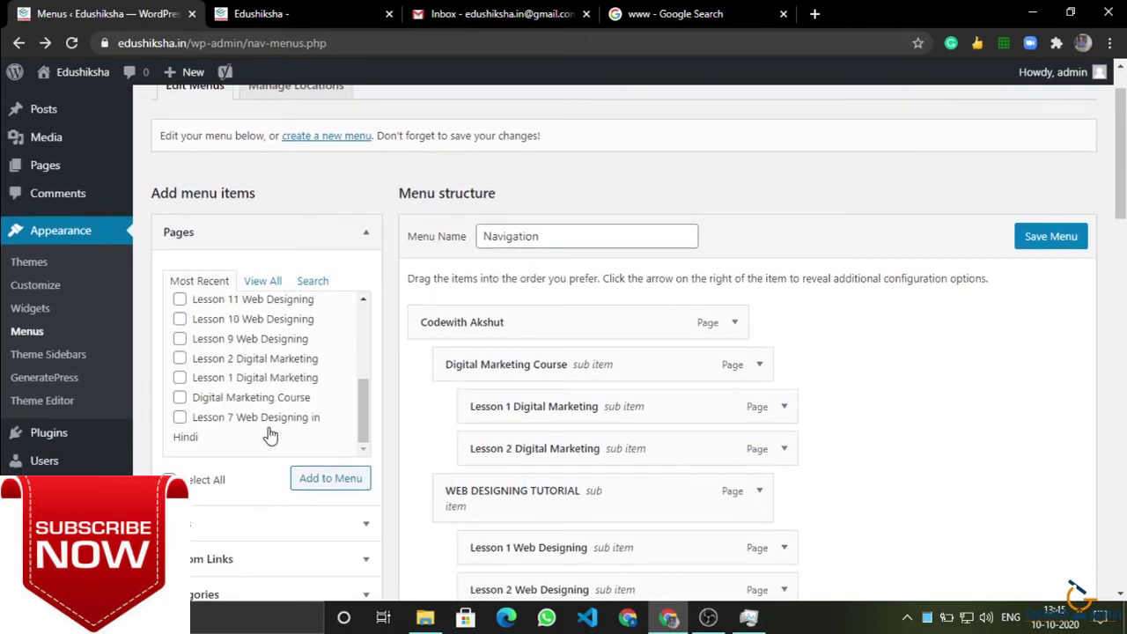
left_click(212, 238)
left_click(217, 277)
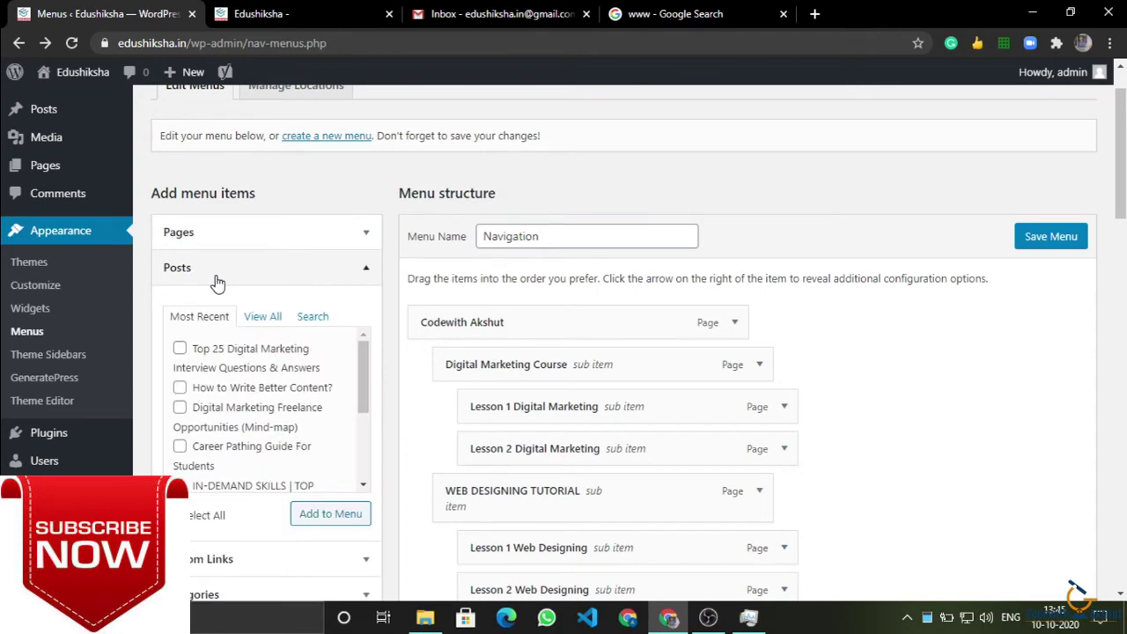
scroll(220, 352, "down", 3)
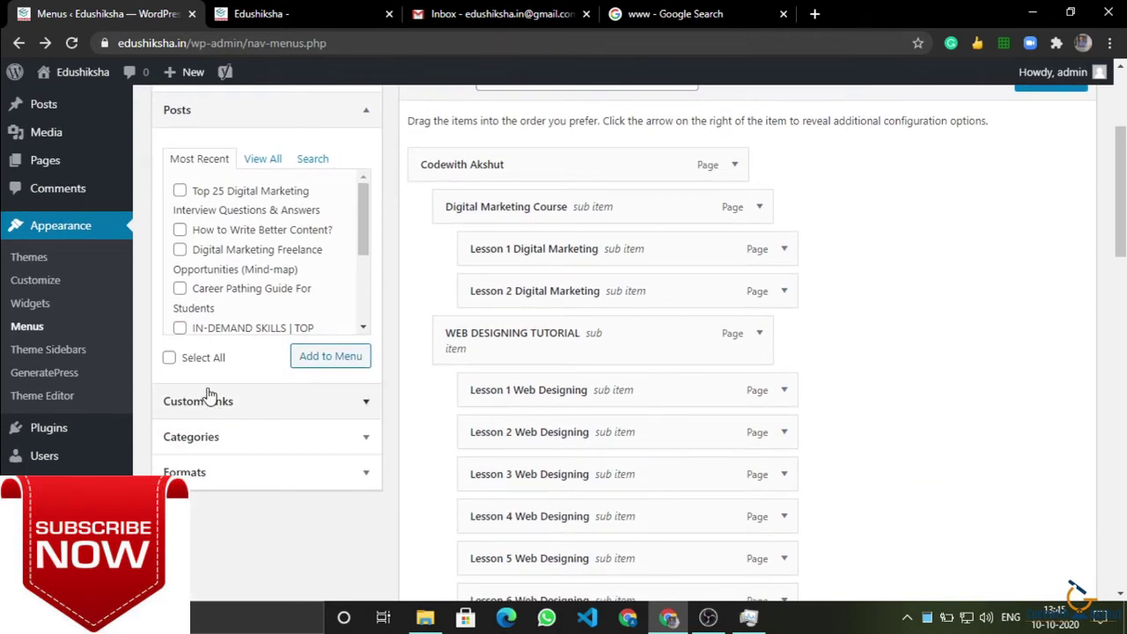
- Check the Custom Links, Categories and Formats sources for menu items, and reopen the Pages source
left_click(209, 401)
scroll(221, 489, "down", 2)
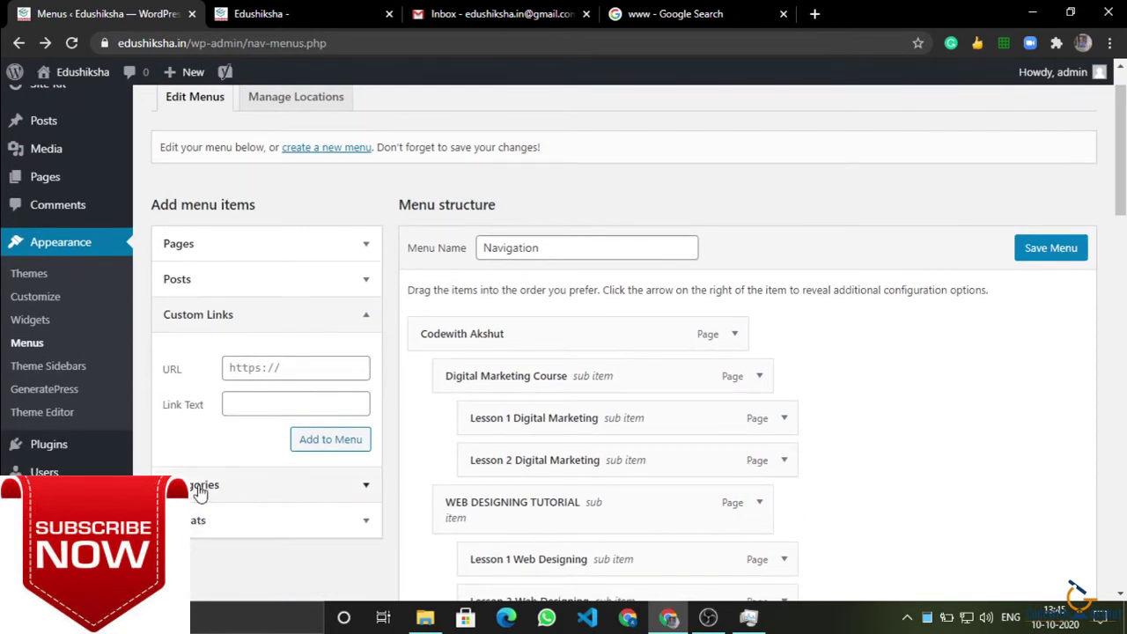
left_click(201, 490)
scroll(197, 491, "down", 3)
left_click(190, 521)
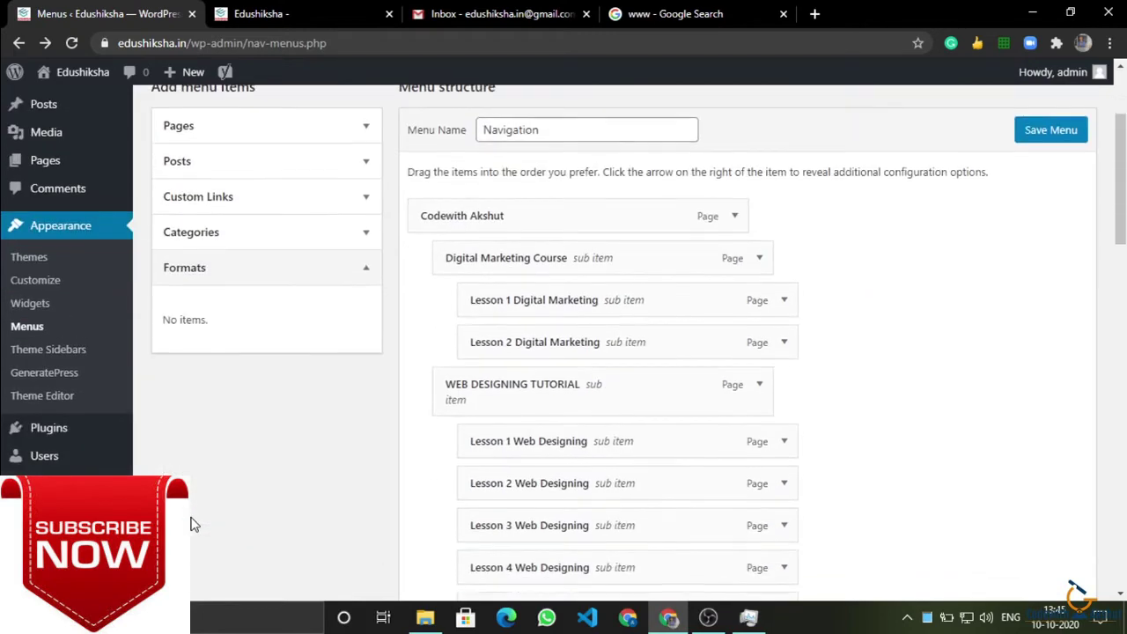
left_click(229, 162)
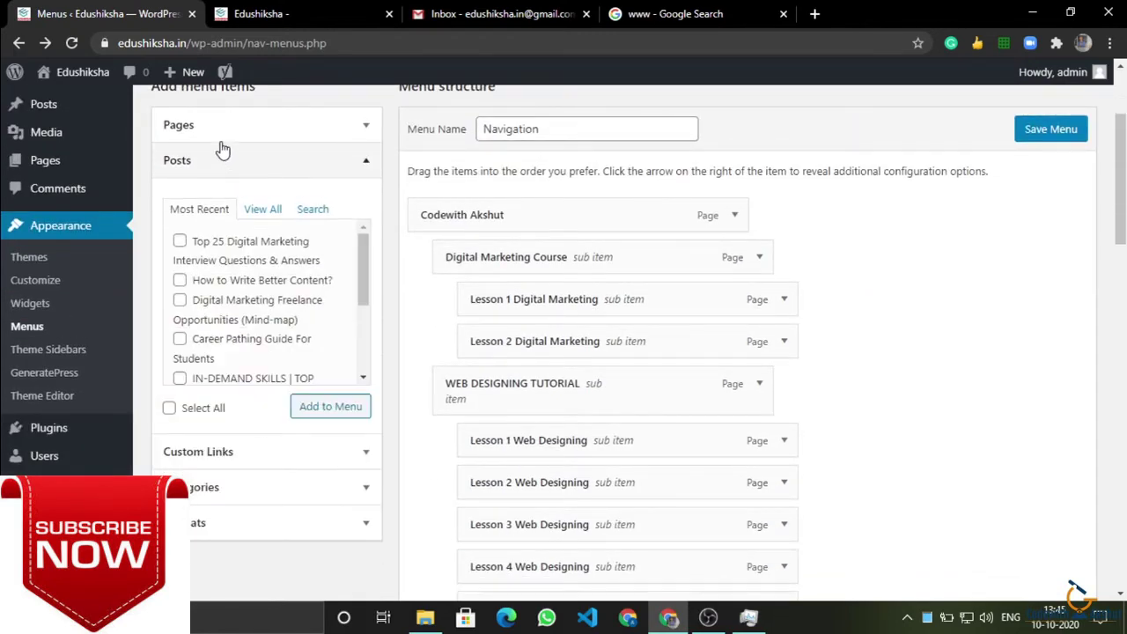
left_click(221, 143)
- Examine the Navigation menu's structure, from Codewith Akshut and its sub items to the quiz pages and menu settings
scroll(578, 421, "down", 15)
scroll(578, 421, "up", 4)
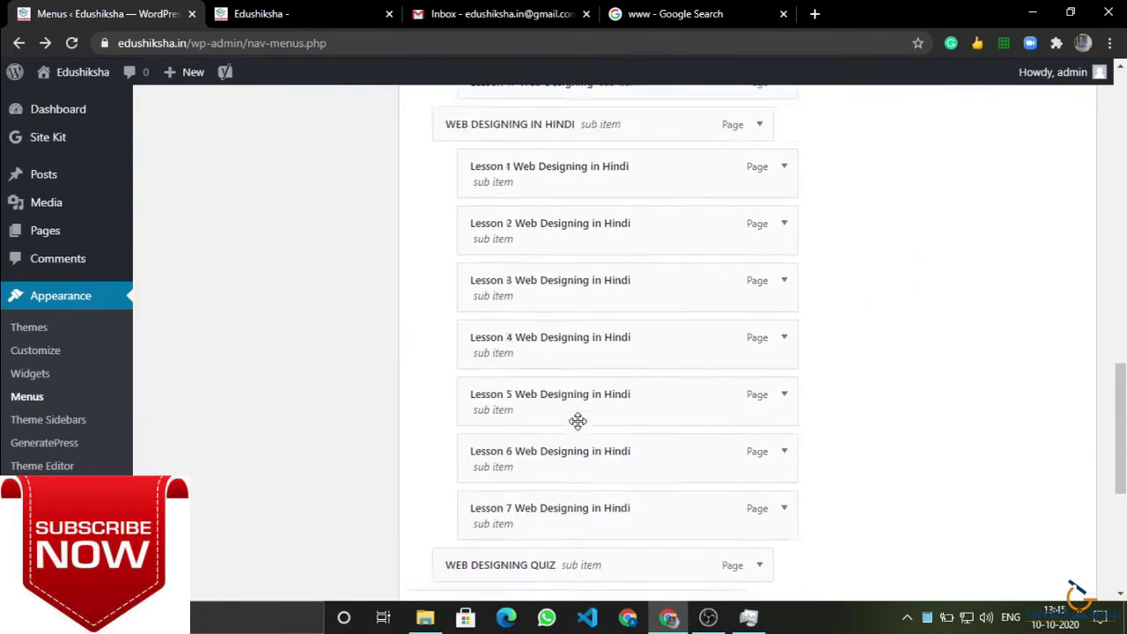
scroll(578, 421, "up", 10)
scroll(577, 421, "down", 8)
scroll(577, 421, "up", 8)
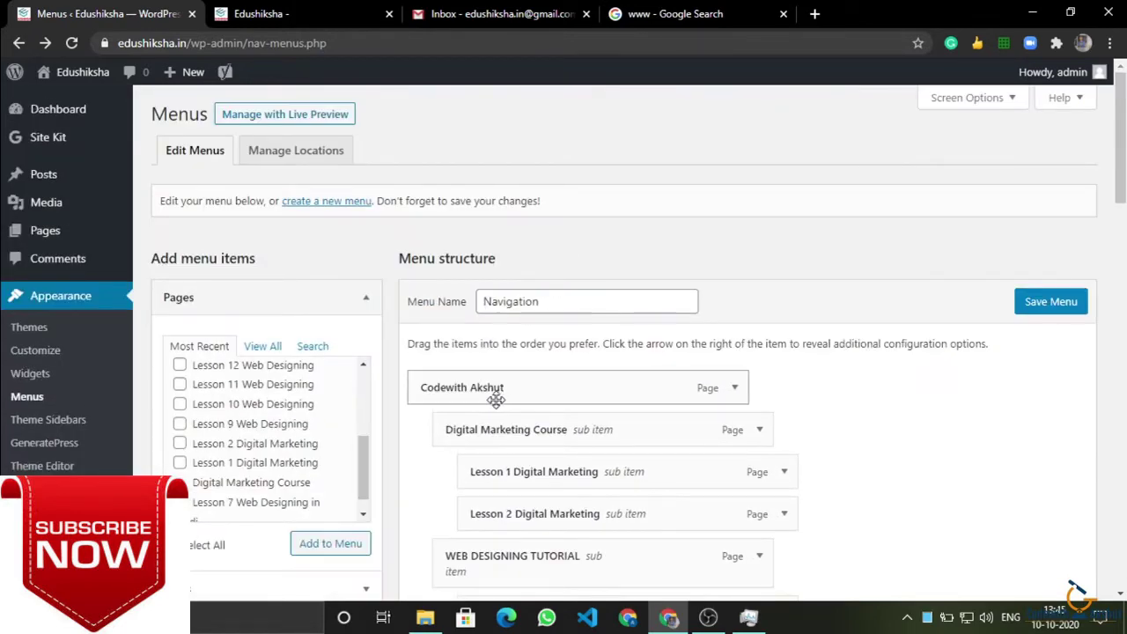
scroll(541, 453, "down", 12)
scroll(501, 332, "up", 1)
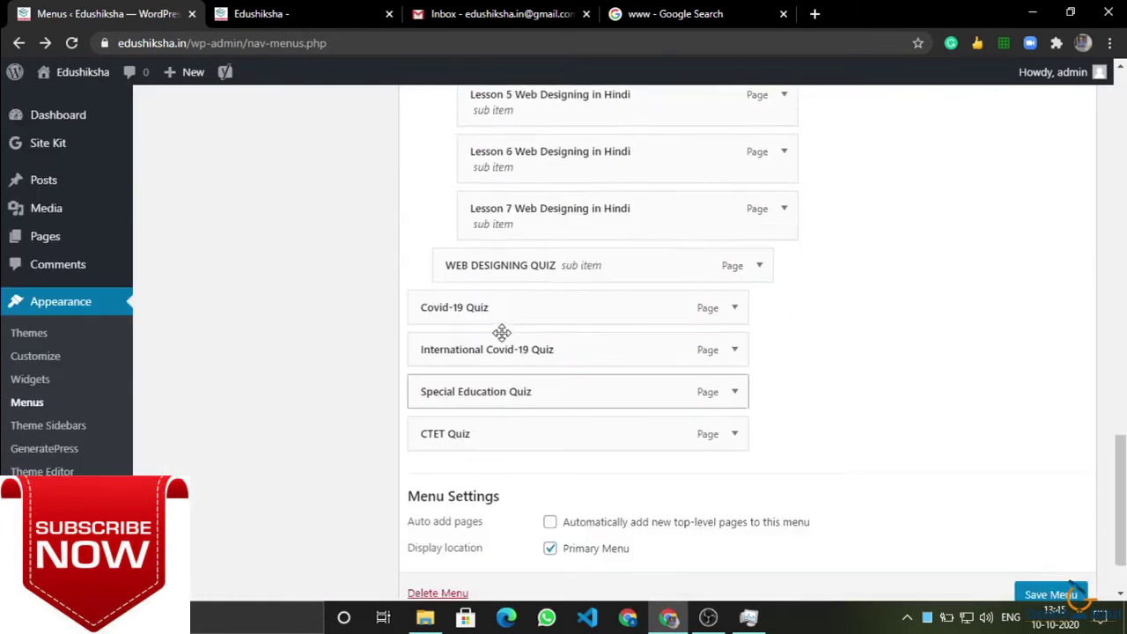
scroll(501, 332, "up", 11)
scroll(501, 332, "down", 12)
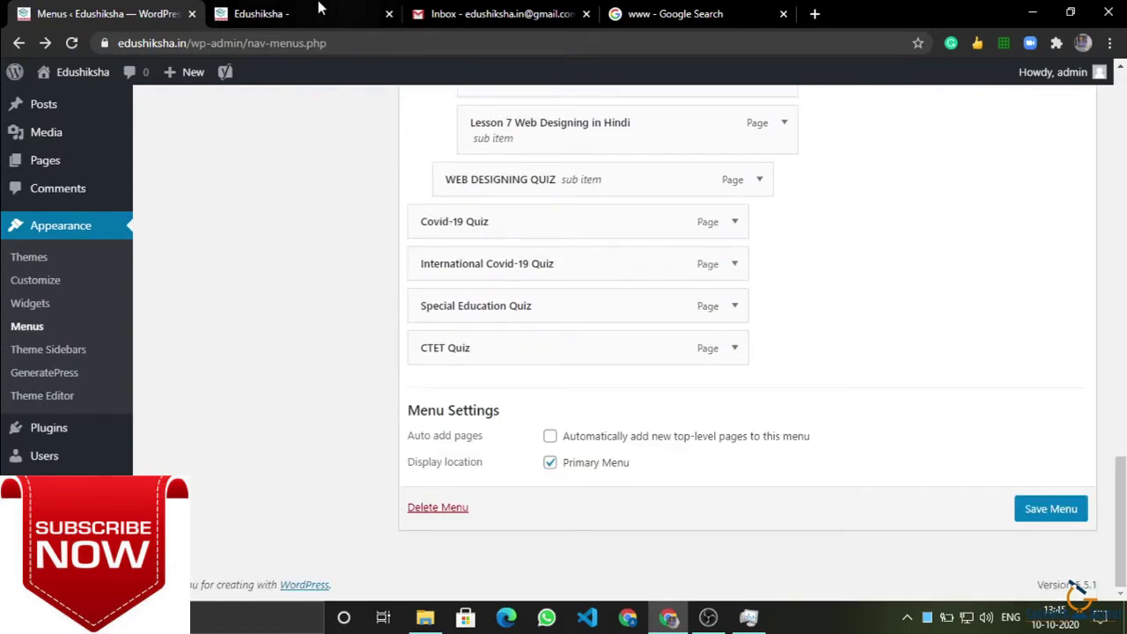
- Look over the live homepage down to its footer, and return to the WordPress Menus page
left_click(320, 8)
scroll(967, 496, "down", 20)
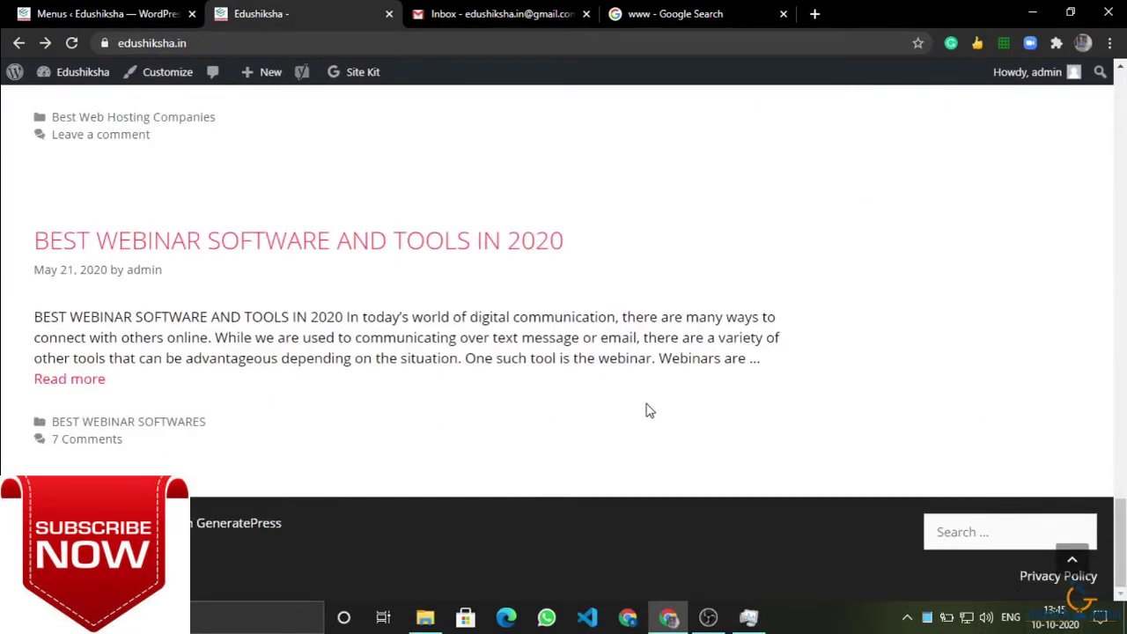
left_click(106, 13)
scroll(616, 340, "up", 2)
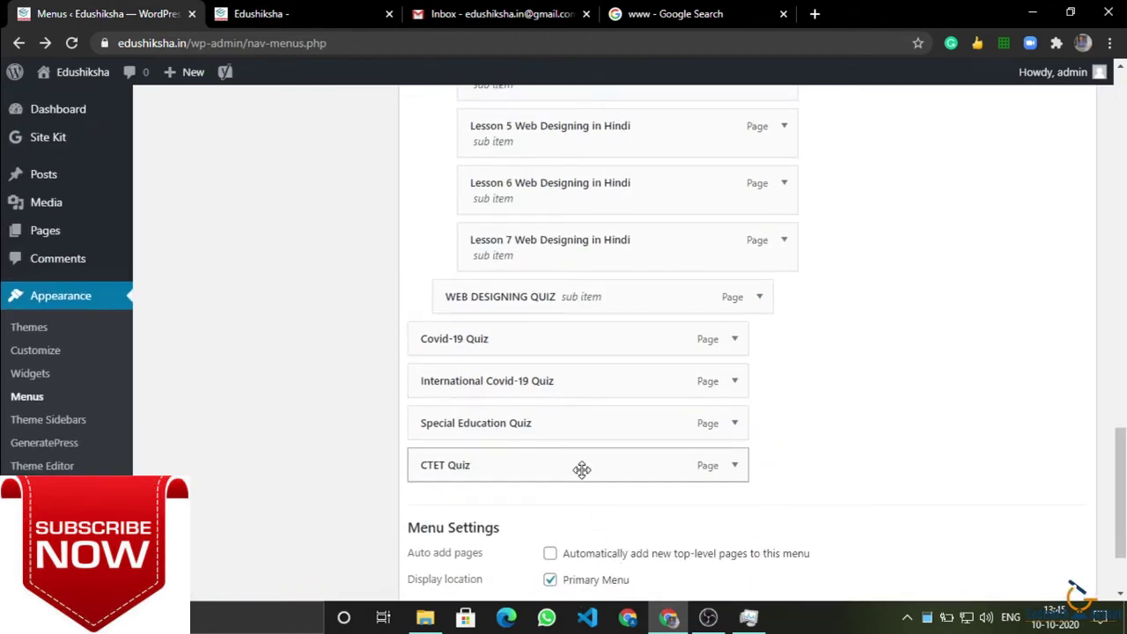
- Add the Lesson 12 Web Designing page to the Navigation menu and locate it in the menu structure
scroll(581, 467, "up", 15)
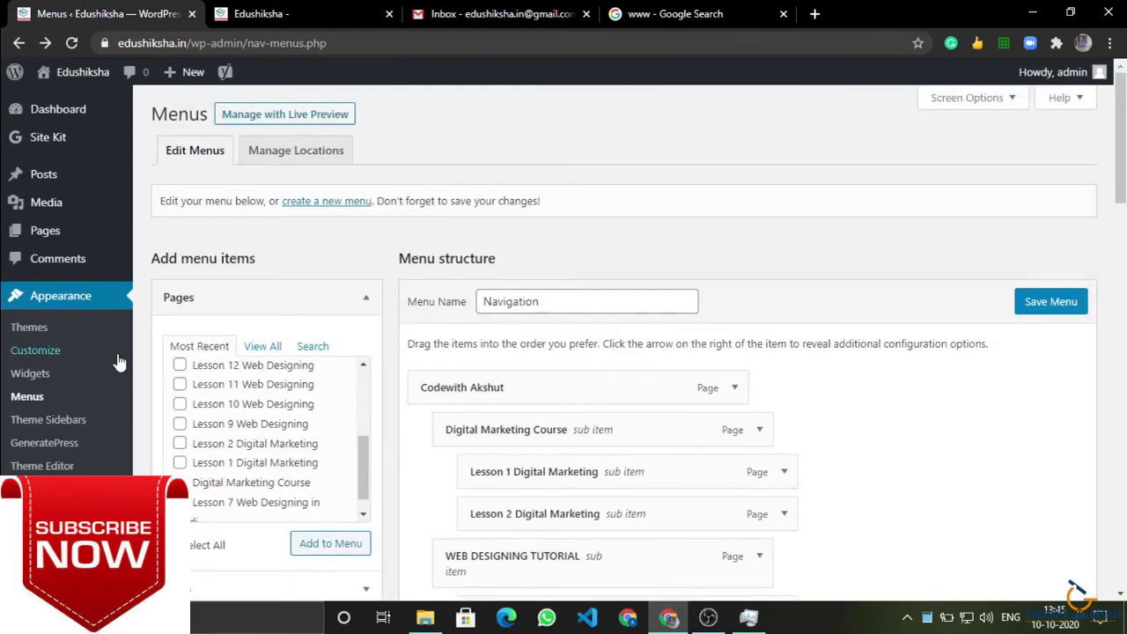
left_click(208, 368)
scroll(529, 357, "down", 20)
scroll(533, 364, "up", 5)
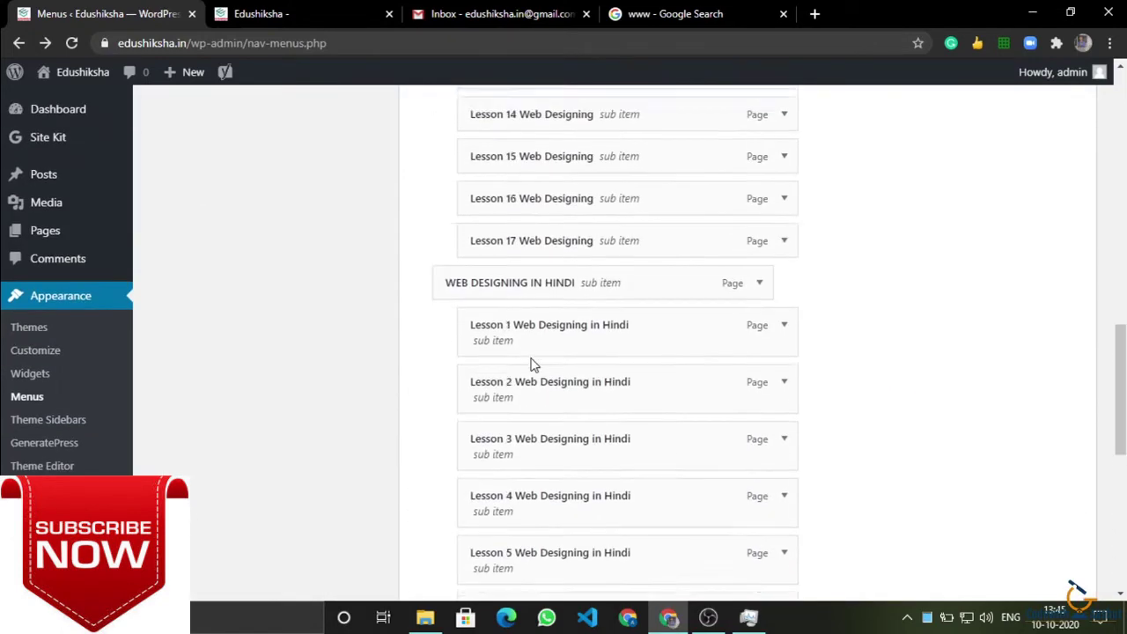
scroll(531, 364, "up", 10)
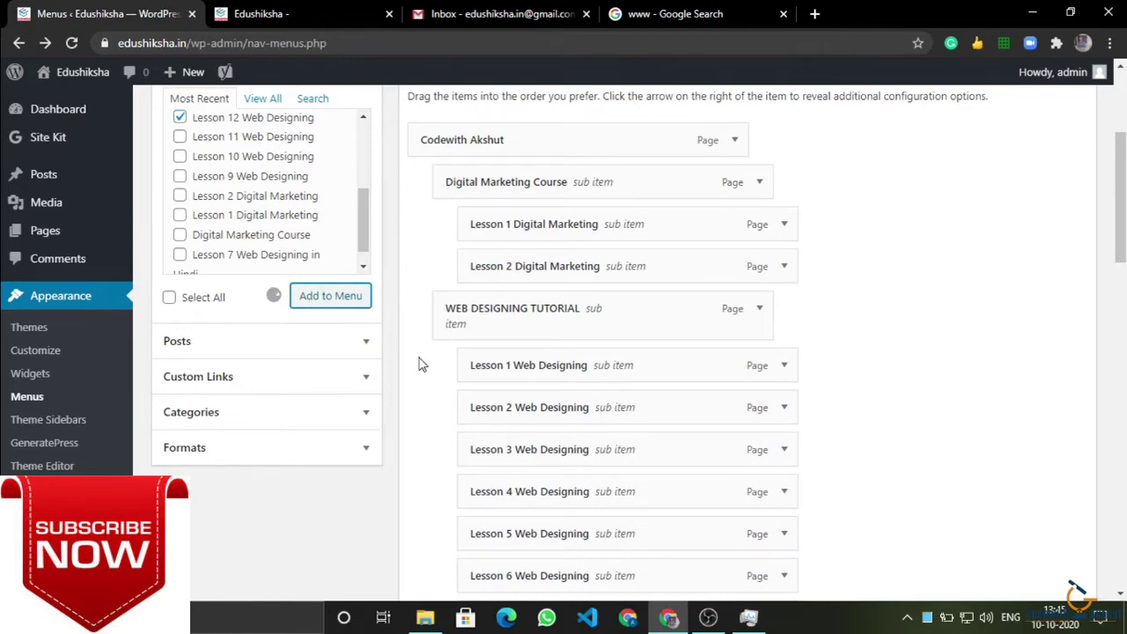
scroll(445, 428, "down", 15)
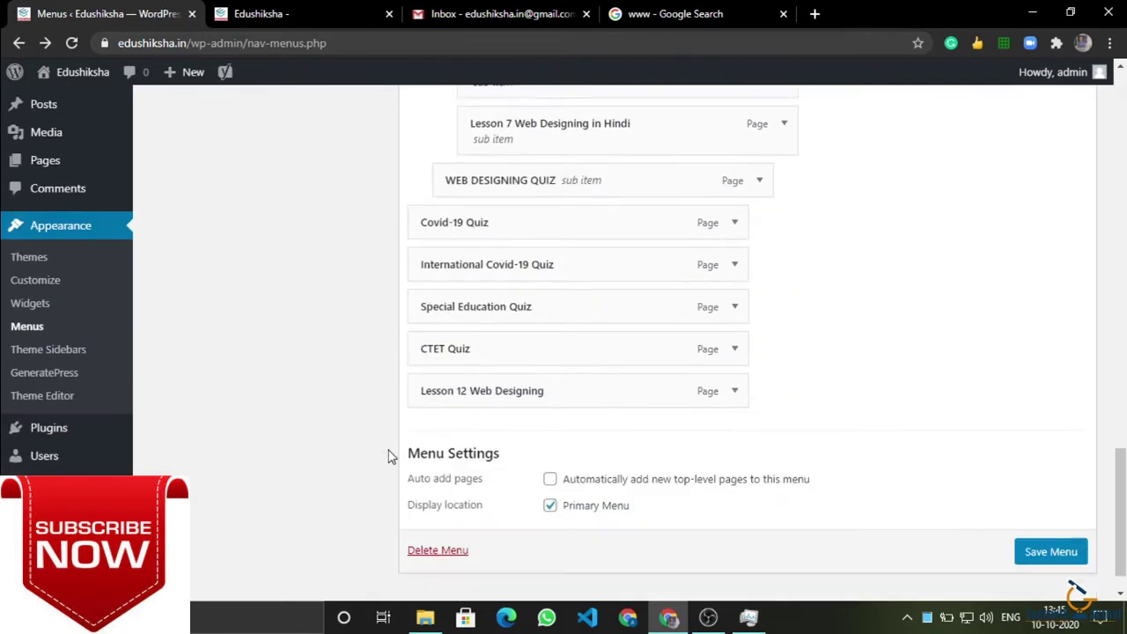
- Expand the Lesson 12 Web Designing item in the Navigation menu structure and remove it
scroll(392, 456, "up", 2)
left_click_drag(536, 463, 755, 450)
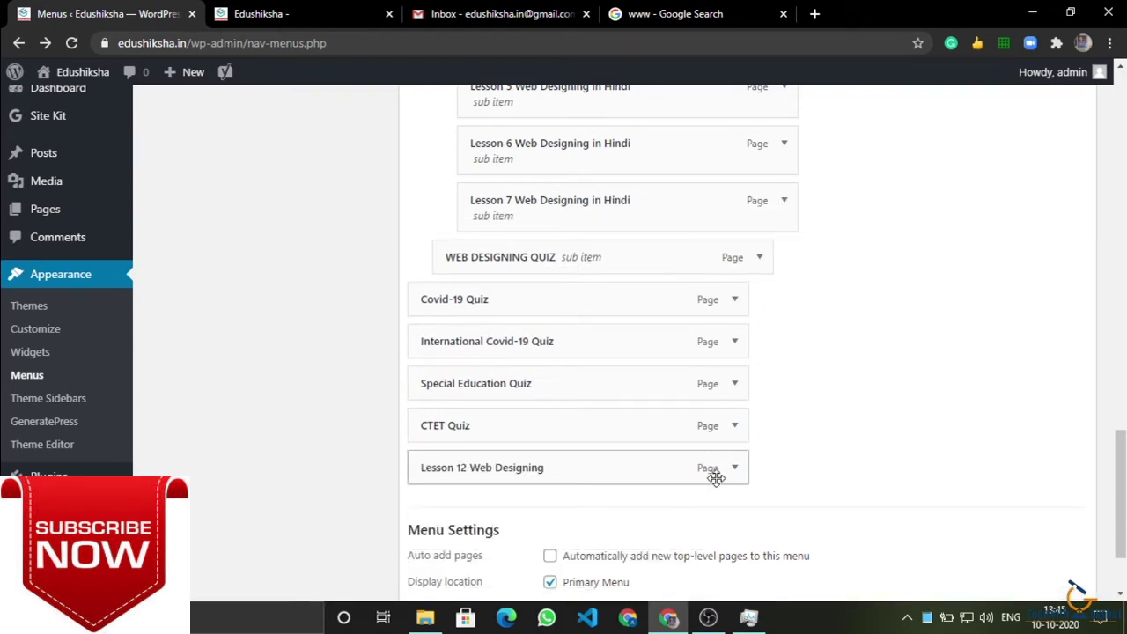
left_click(735, 468)
scroll(526, 517, "down", 1)
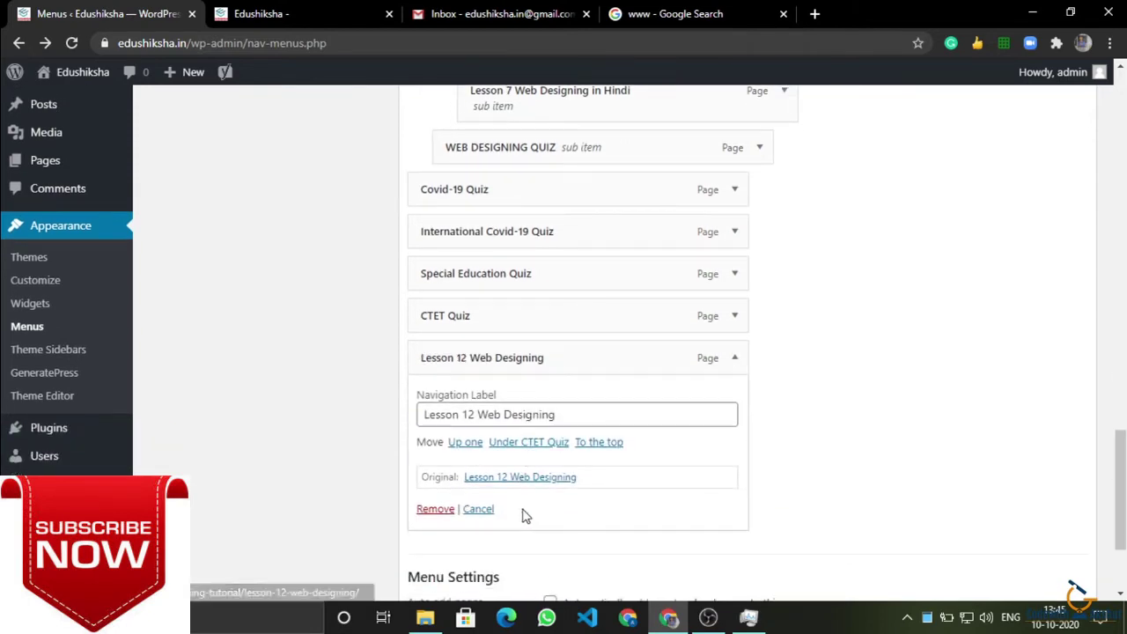
left_click(435, 509)
key("super+d")
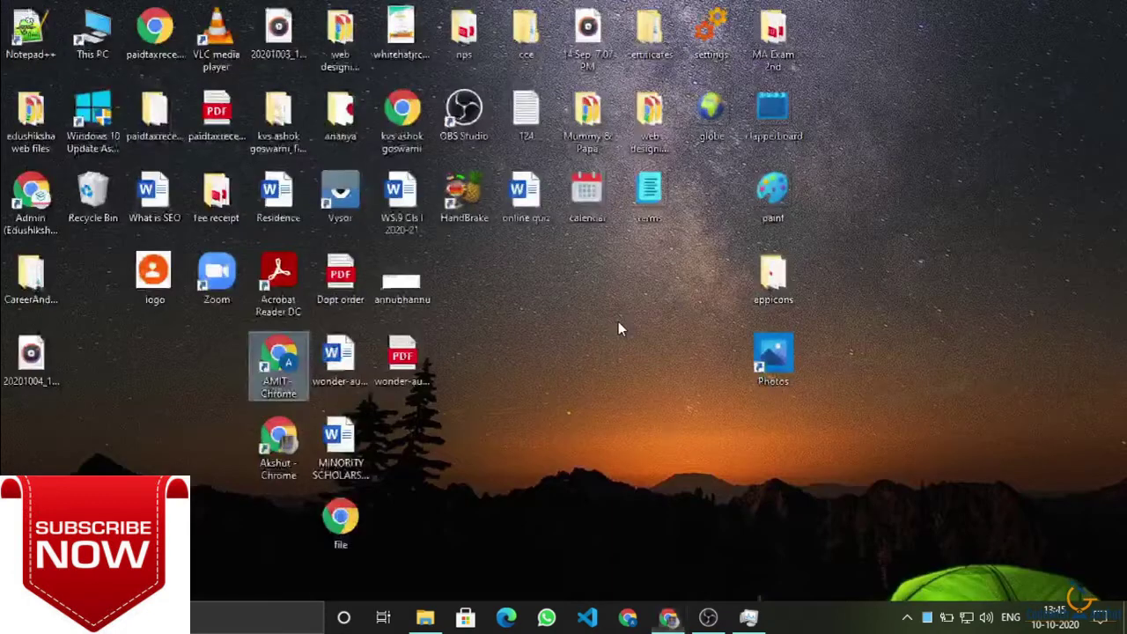
left_click(669, 617)
- Look over the Navigation menu down to its settings and save the menu
scroll(660, 388, "up", 10)
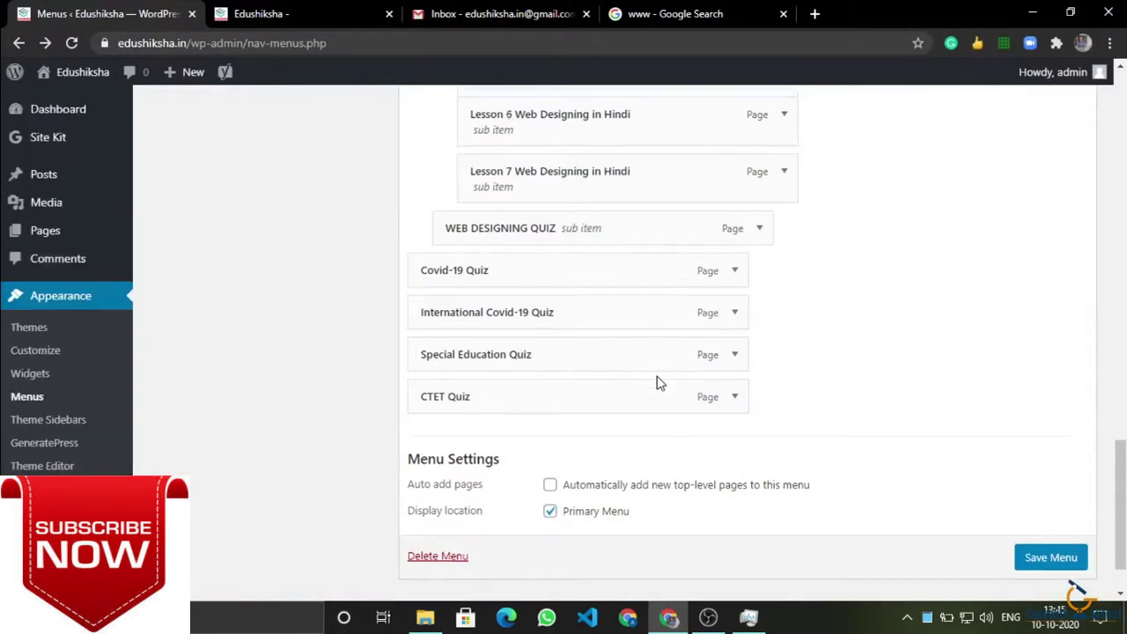
left_click(345, 11)
left_click(106, 14)
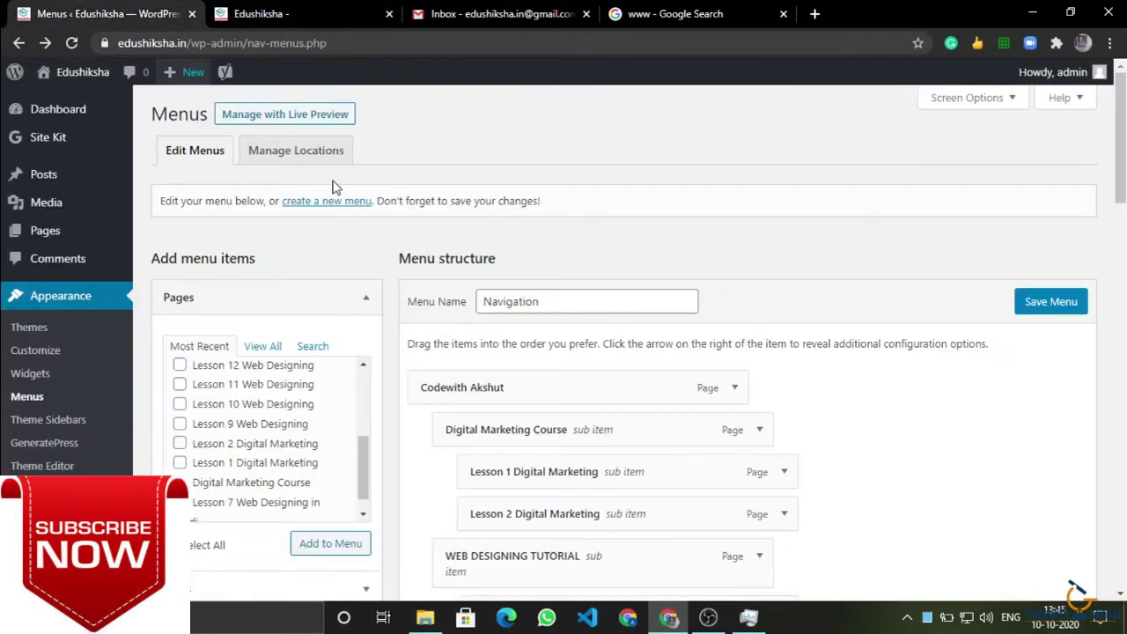
scroll(473, 341, "down", 6)
scroll(473, 344, "down", 10)
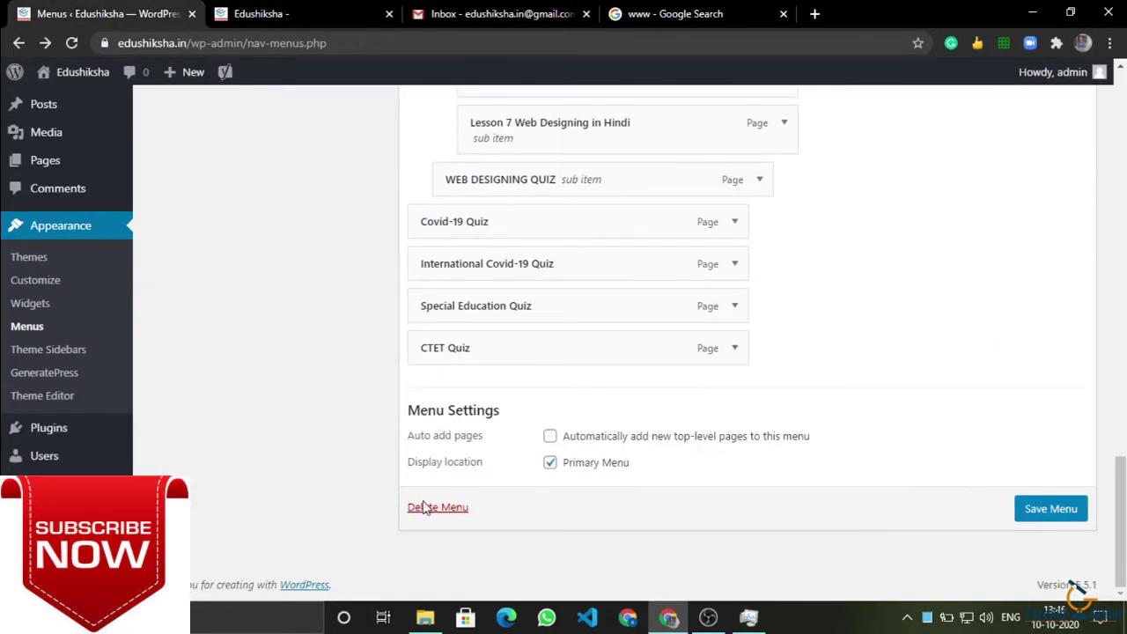
scroll(540, 591, "up", 15)
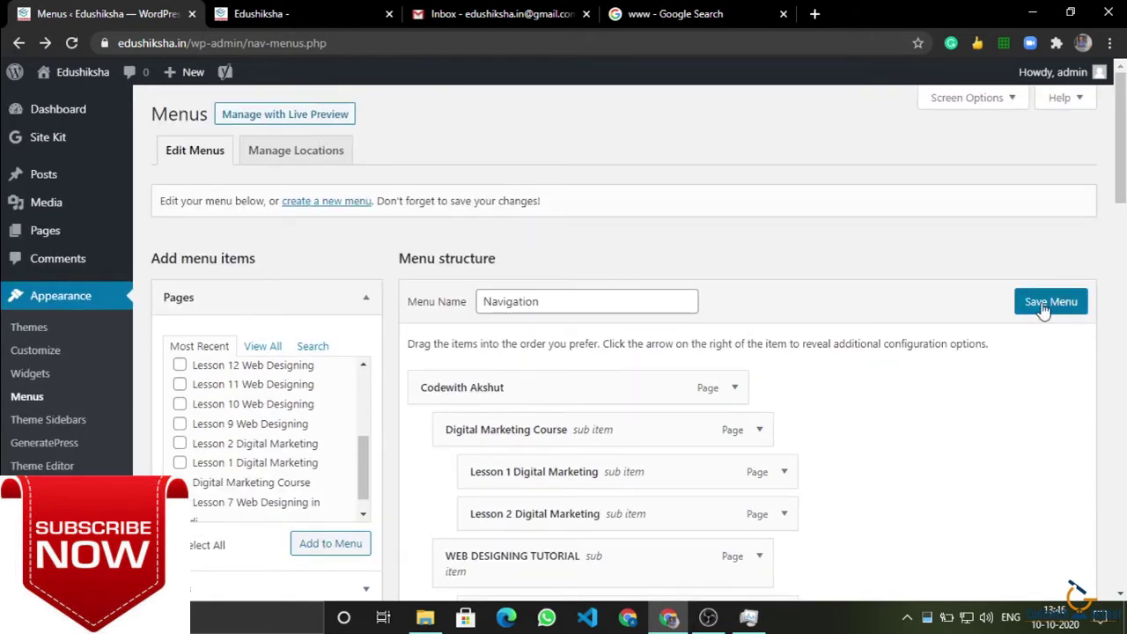
left_click(1041, 304)
scroll(767, 302, "down", 1)
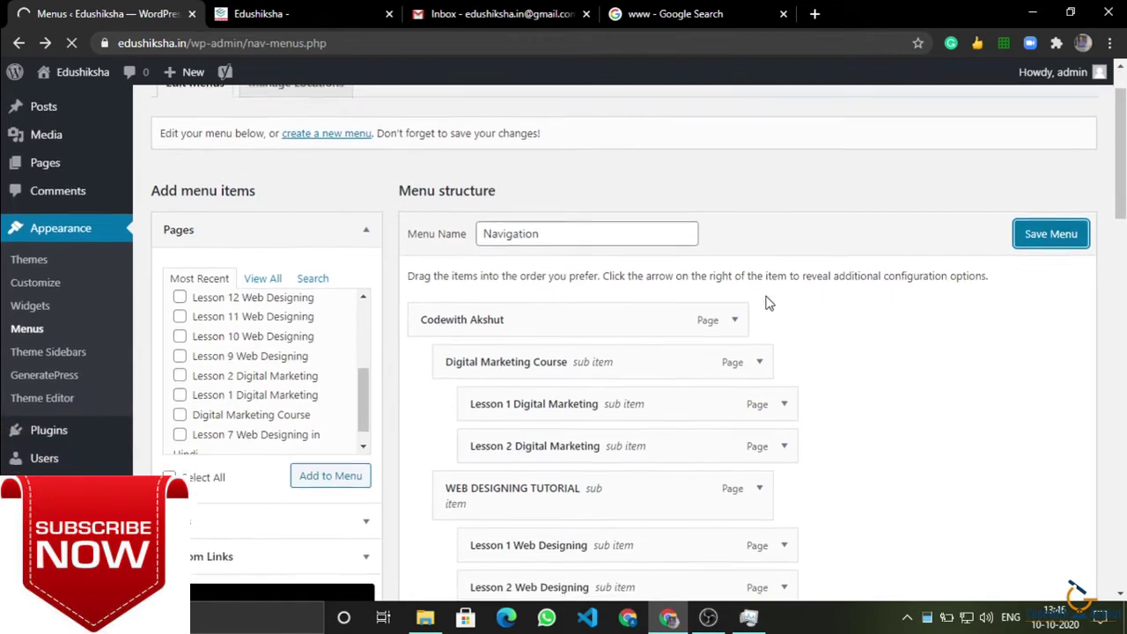
scroll(767, 302, "down", 1)
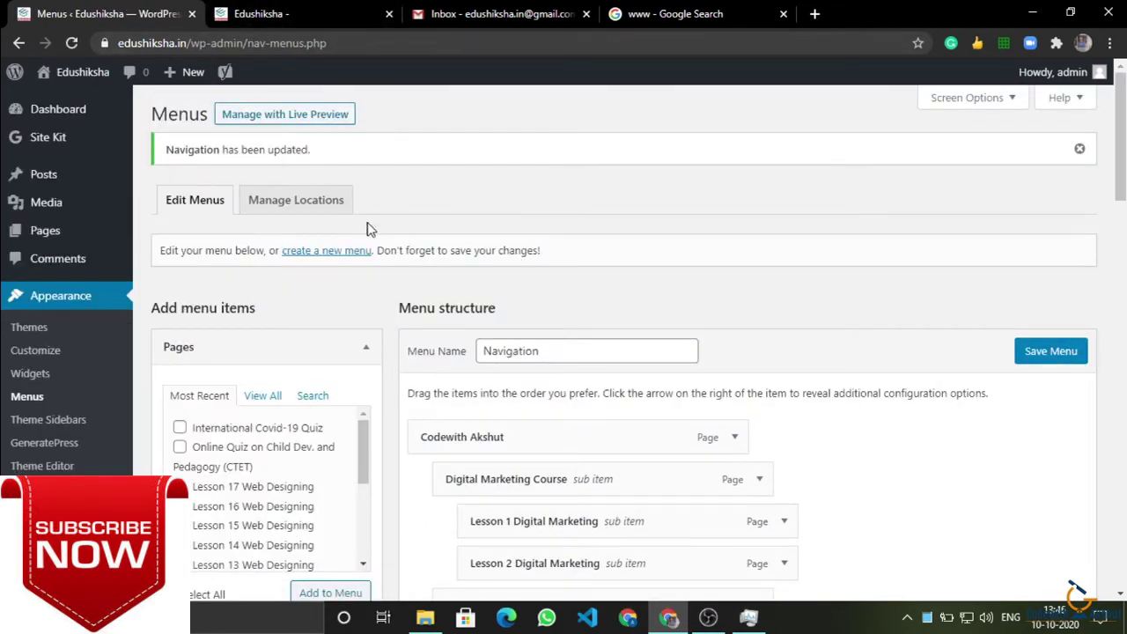
- Compare the saved menu structure with the navigation bar on the live Edushiksha homepage
left_click(282, 13)
left_click(94, 10)
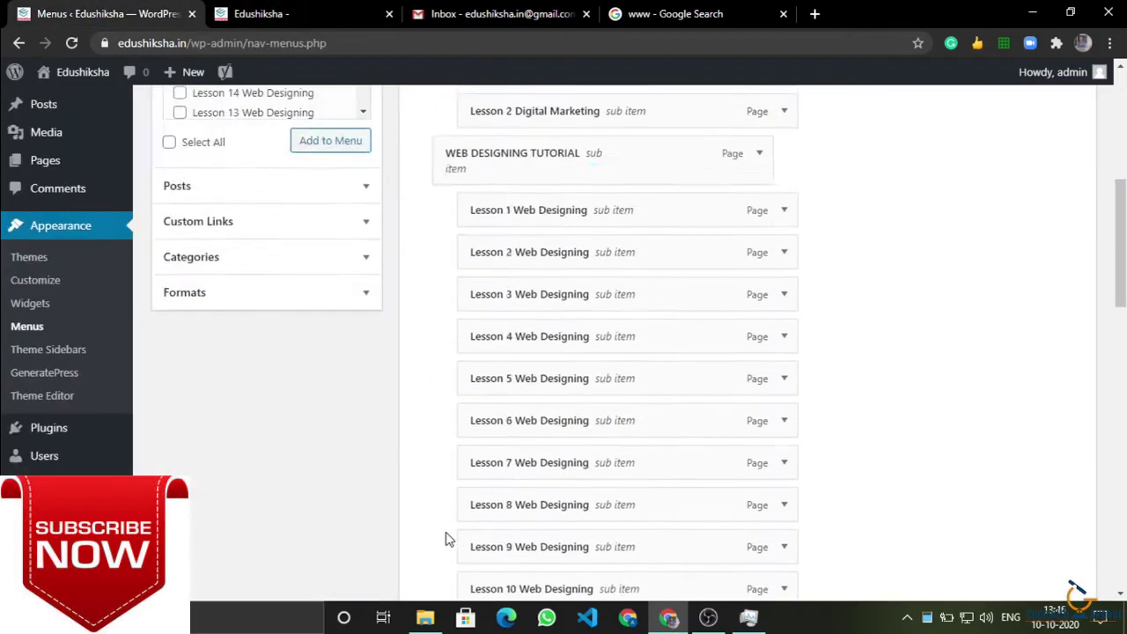
scroll(448, 536, "down", 5)
left_click(220, 10)
scroll(314, 111, "up", 15)
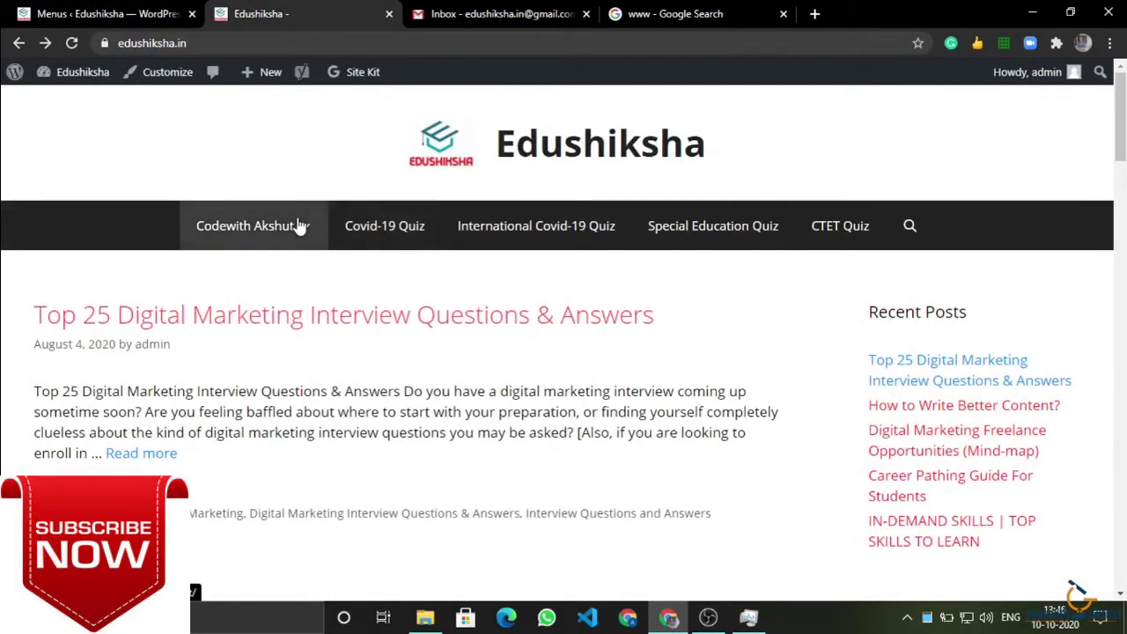
mouse_move(297, 226)
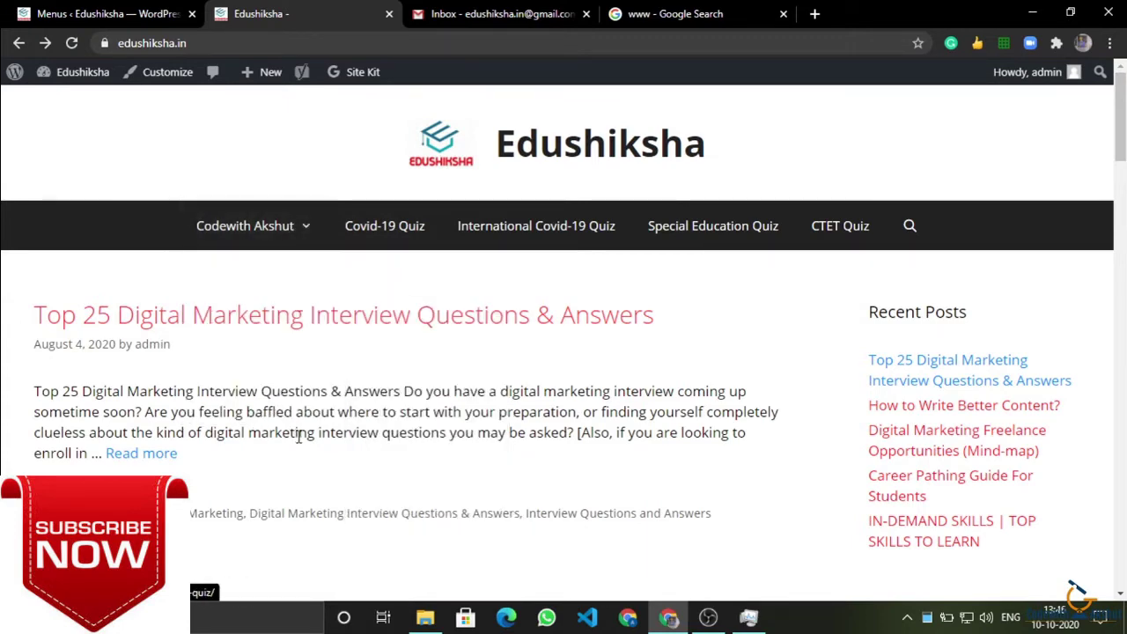
left_click(37, 12)
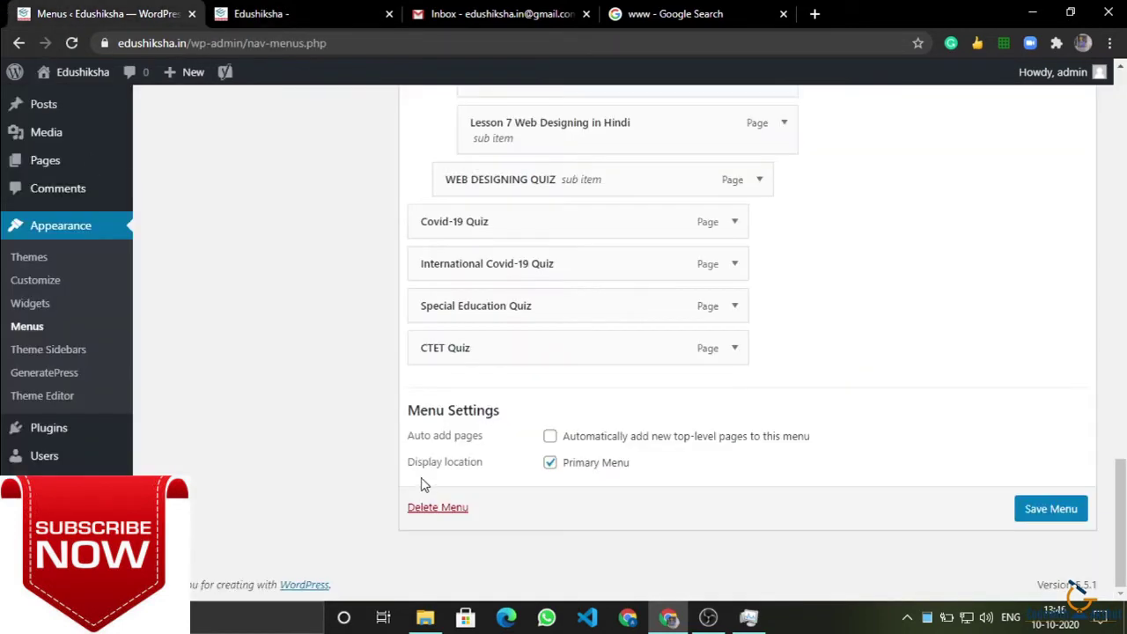
scroll(425, 485, "up", 10)
- Open the Theme Sidebars page and compare its options with the Recent Posts sidebar on the live homepage
left_click(34, 423)
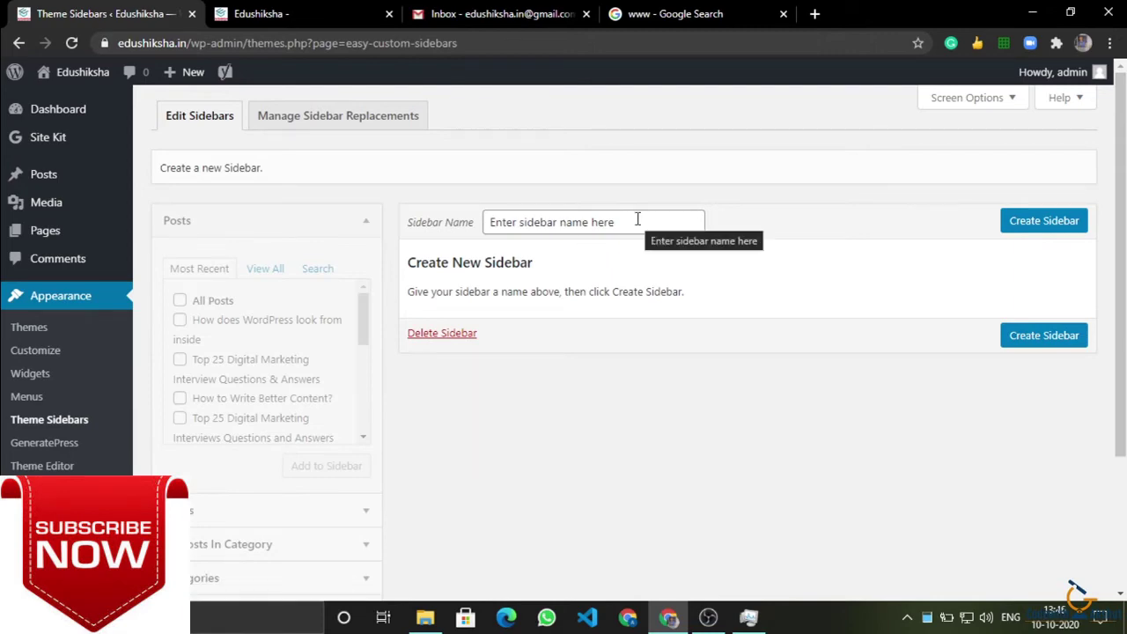
key("ctrl+Tab")
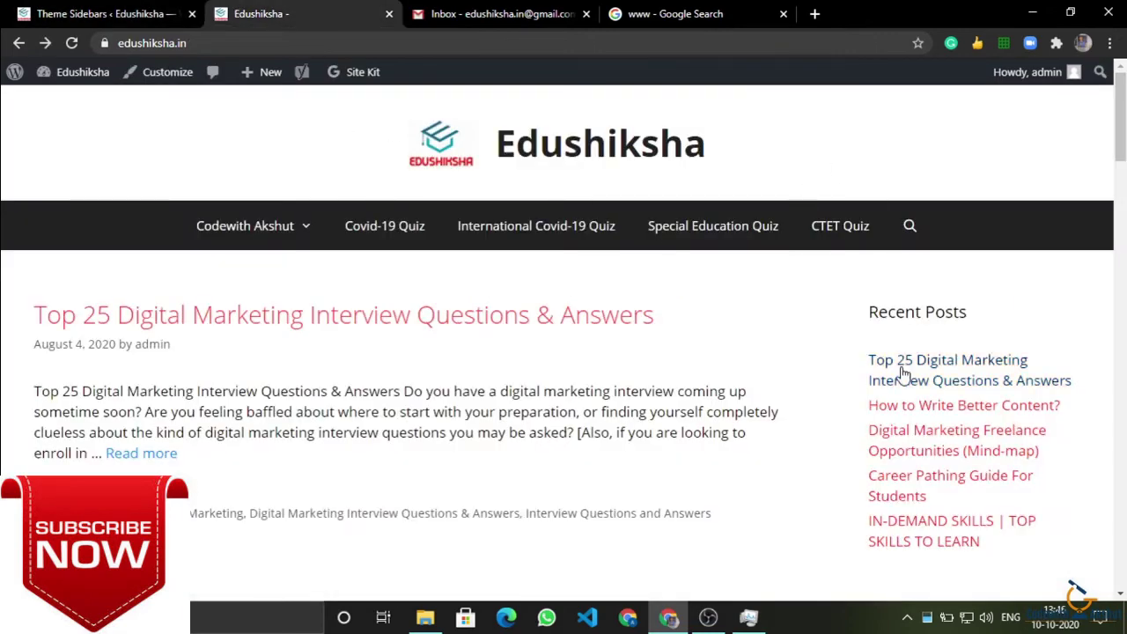
scroll(898, 361, "down", 10)
key("ctrl+shift+Tab")
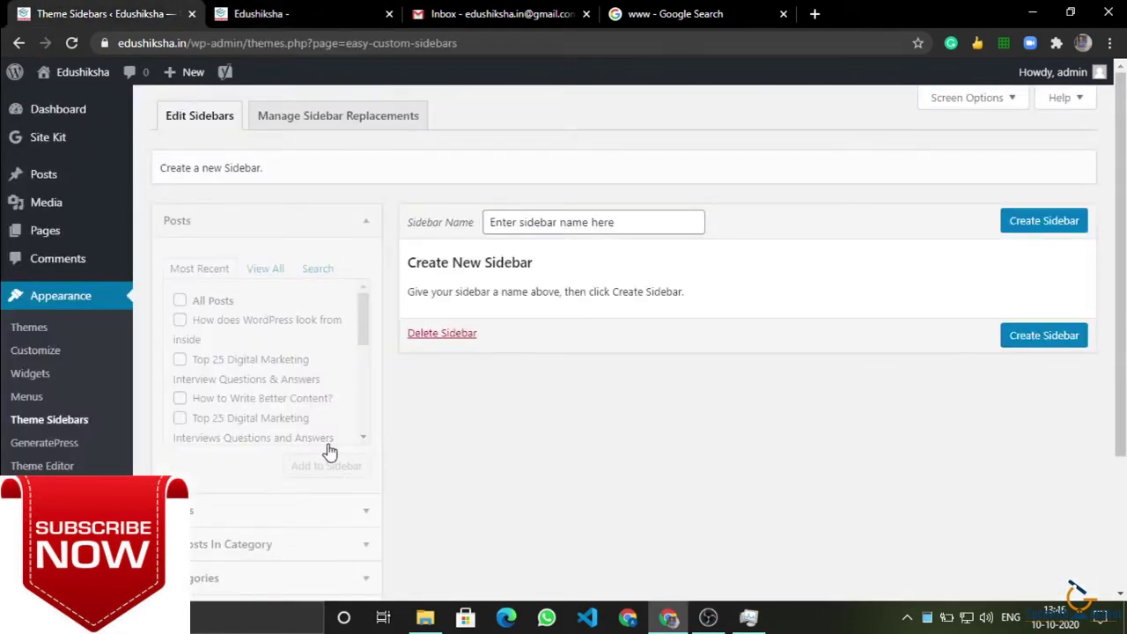
scroll(327, 444, "down", 5)
scroll(314, 405, "up", 10)
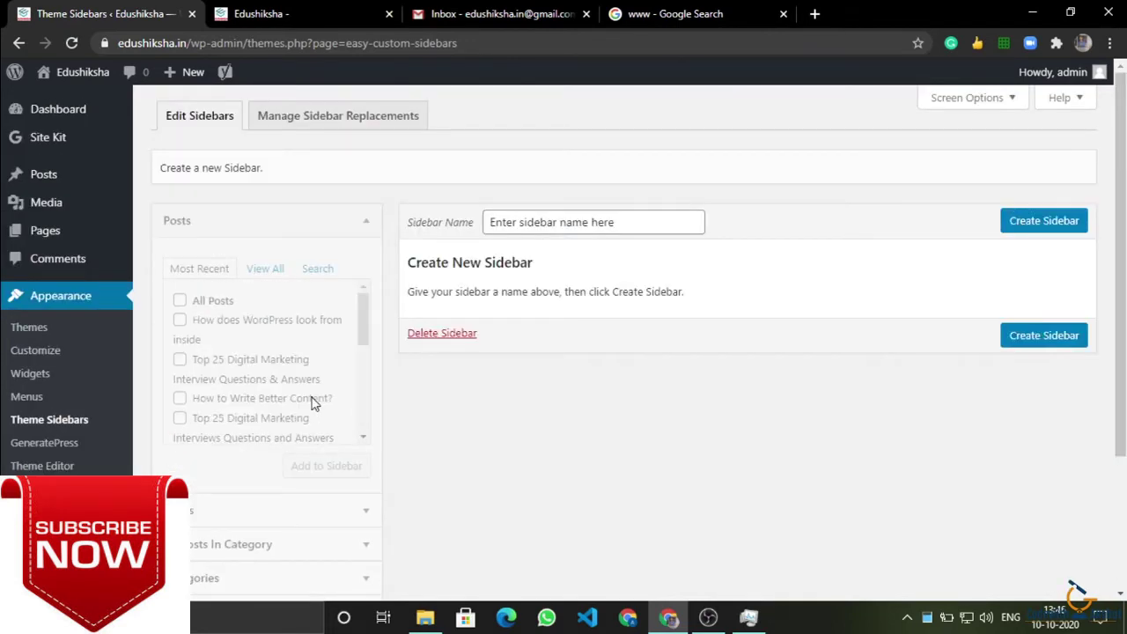
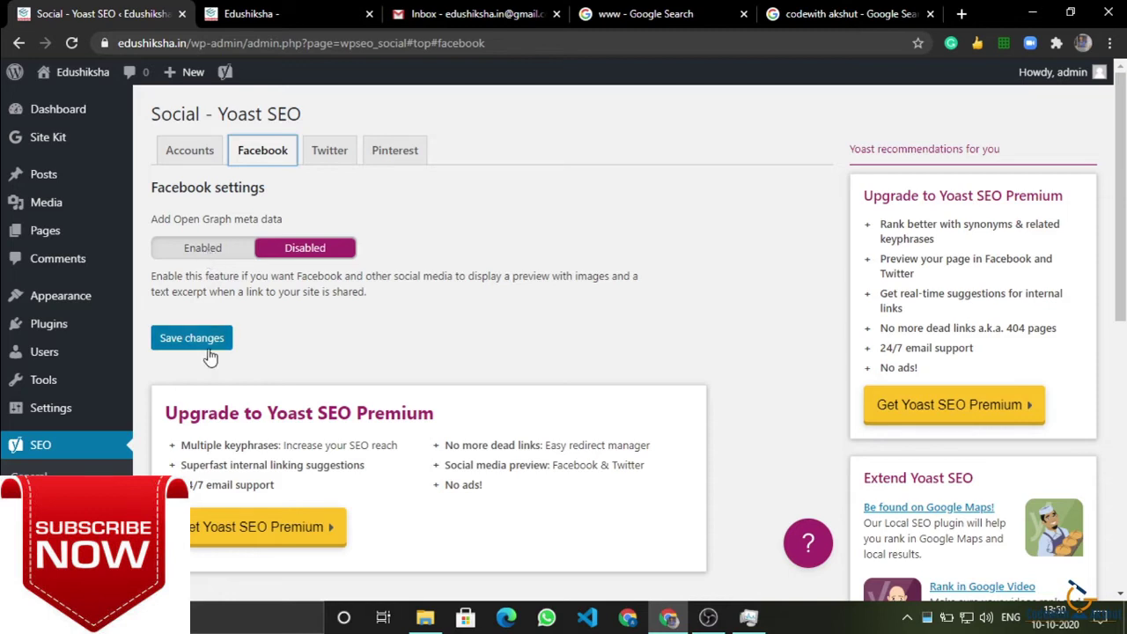
- Read the explanation of the Open Graph meta data feature in Yoast SEO's Facebook settings
left_click_drag(205, 276, 326, 277)
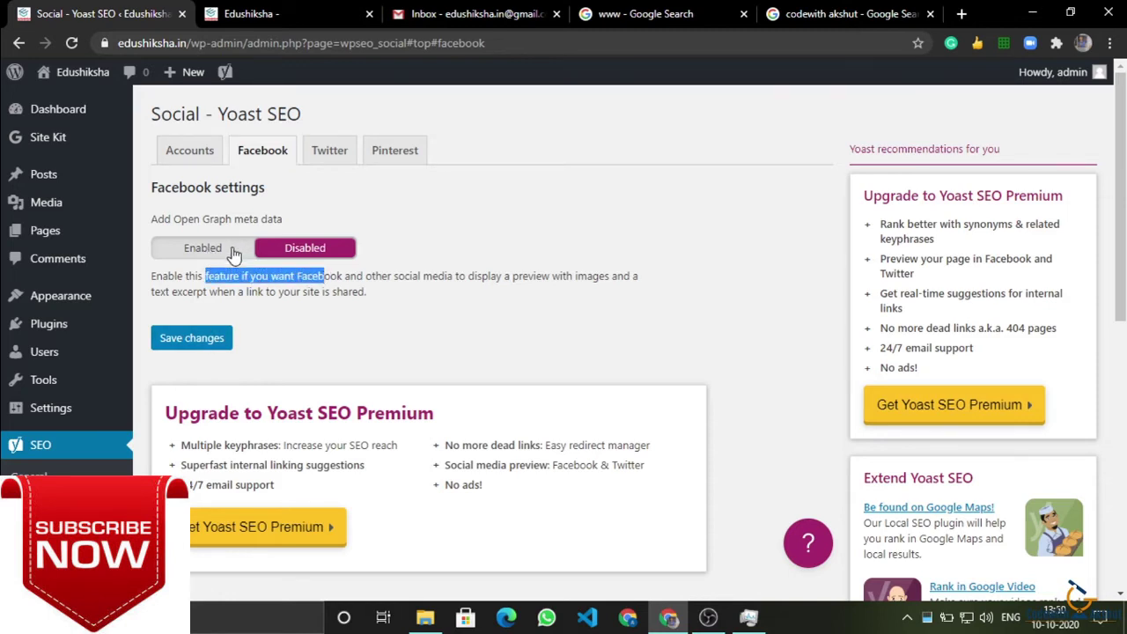
left_click_drag(184, 276, 599, 292)
left_click(505, 279)
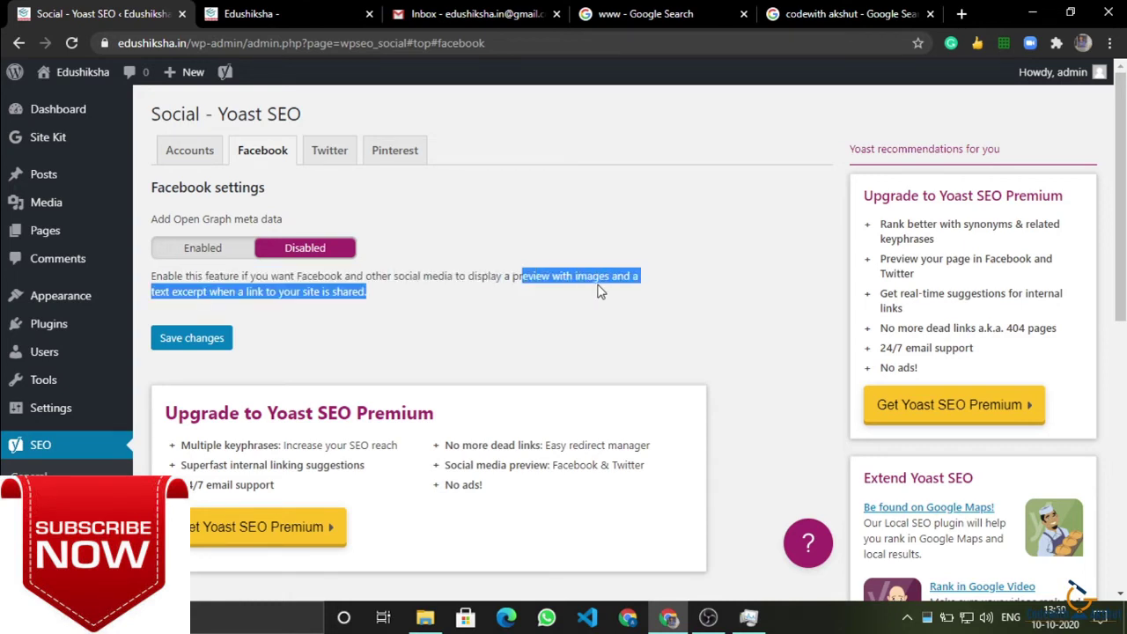
left_click(592, 271)
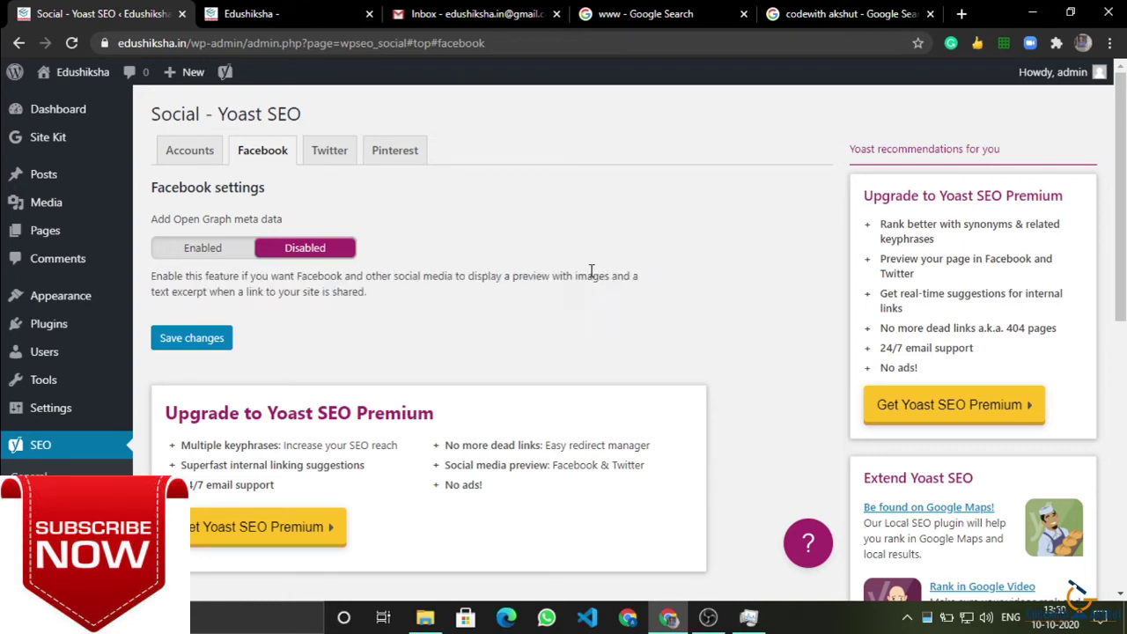
triple_click(300, 297)
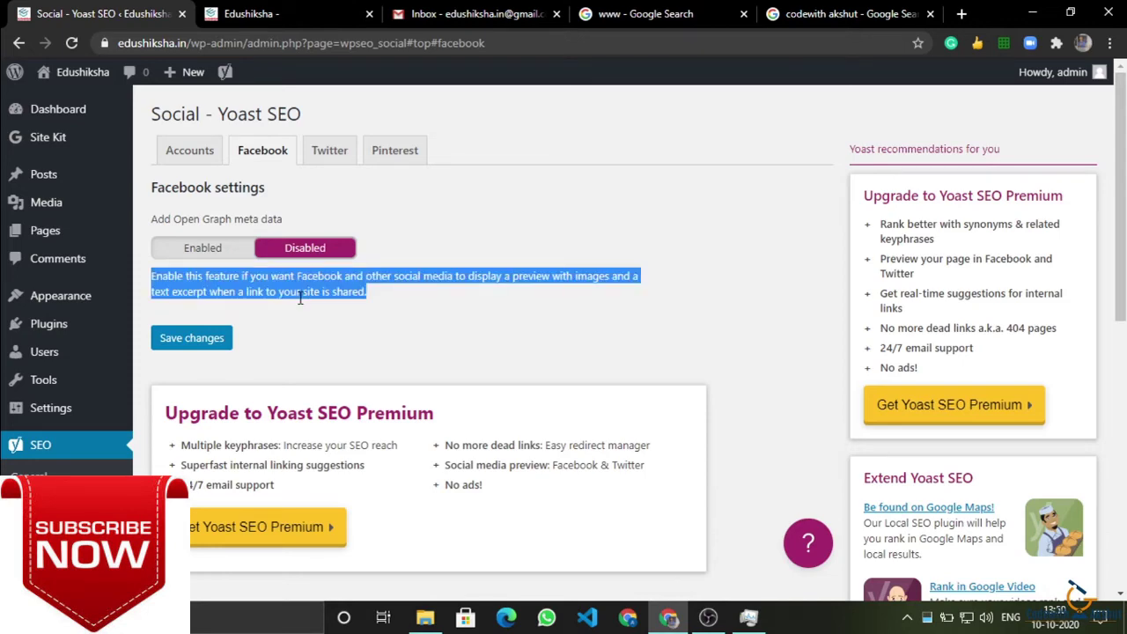
- Enable Open Graph meta data to view the extra Facebook settings, and set it back to Disabled
left_click(202, 249)
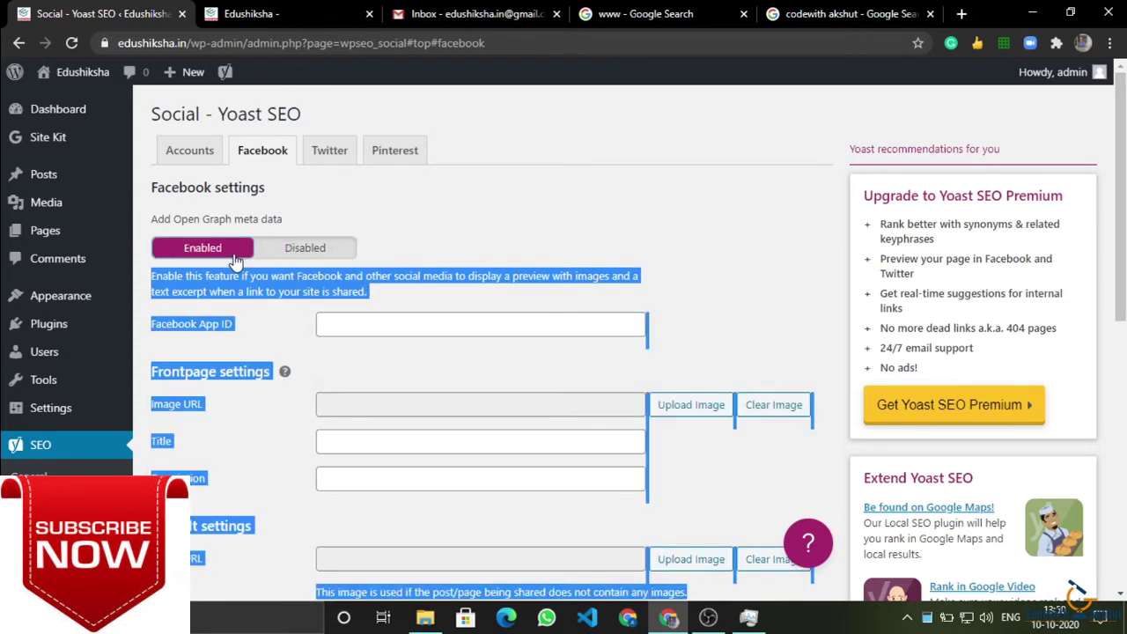
scroll(251, 314, "down", 1)
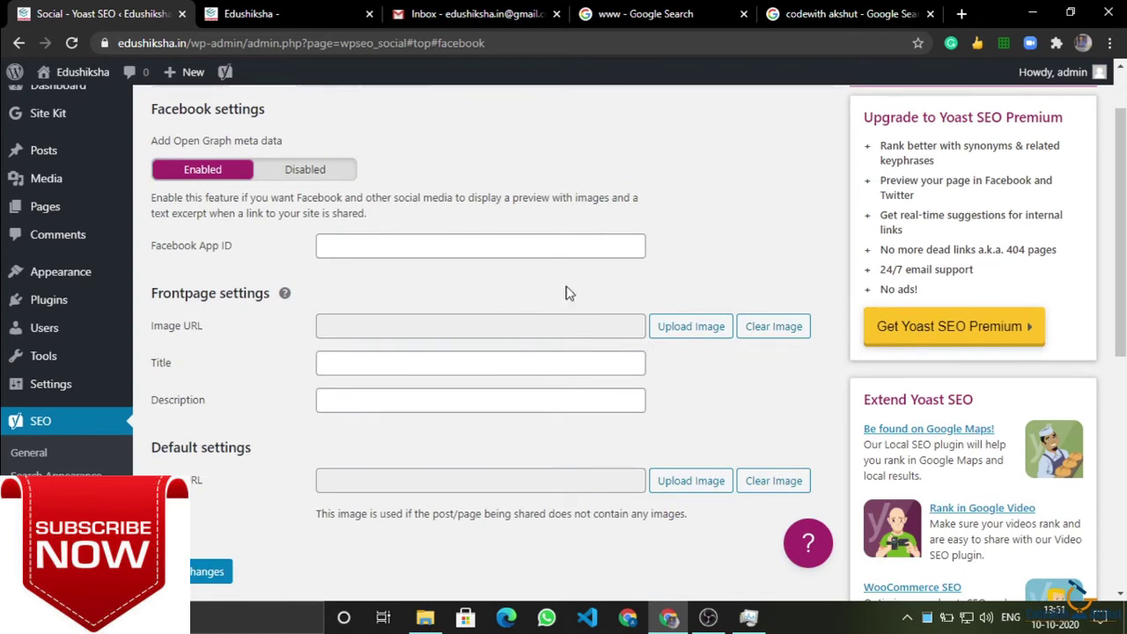
scroll(398, 234, "up", 1)
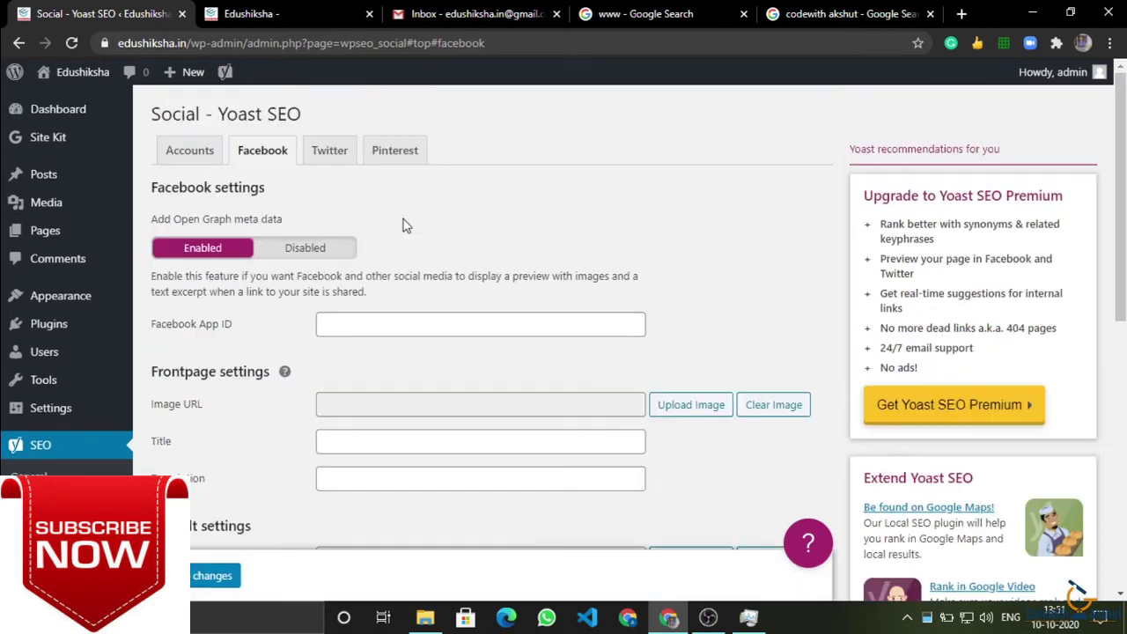
scroll(423, 364, "down", 1)
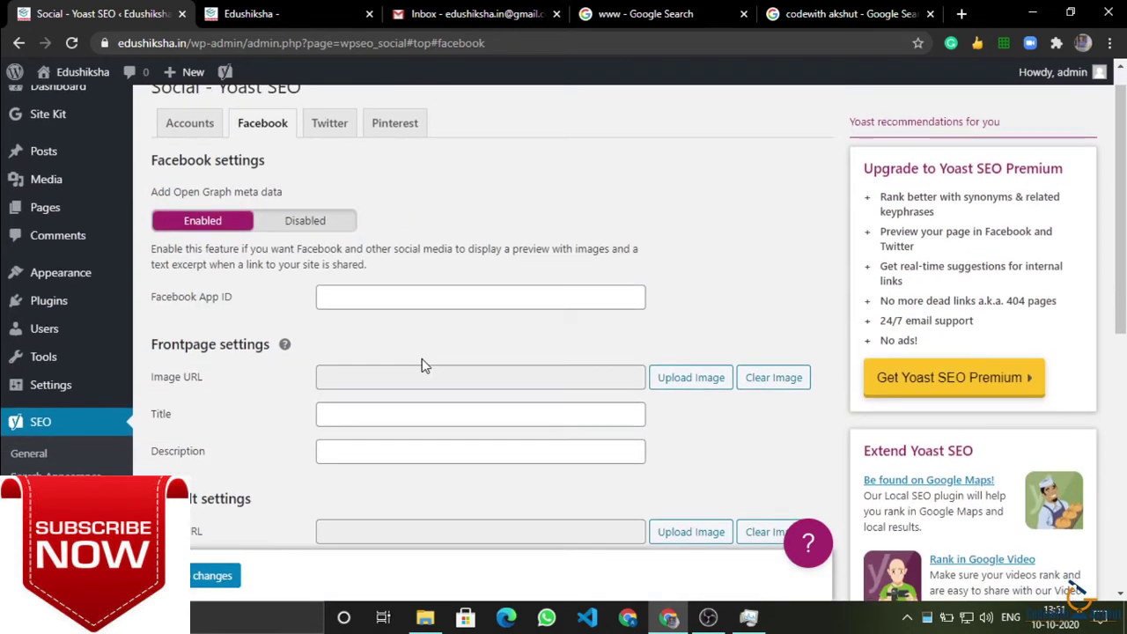
left_click(304, 221)
- View the Twitter, Pinterest and Accounts social settings, and open Yoast SEO's Tools page
left_click(339, 124)
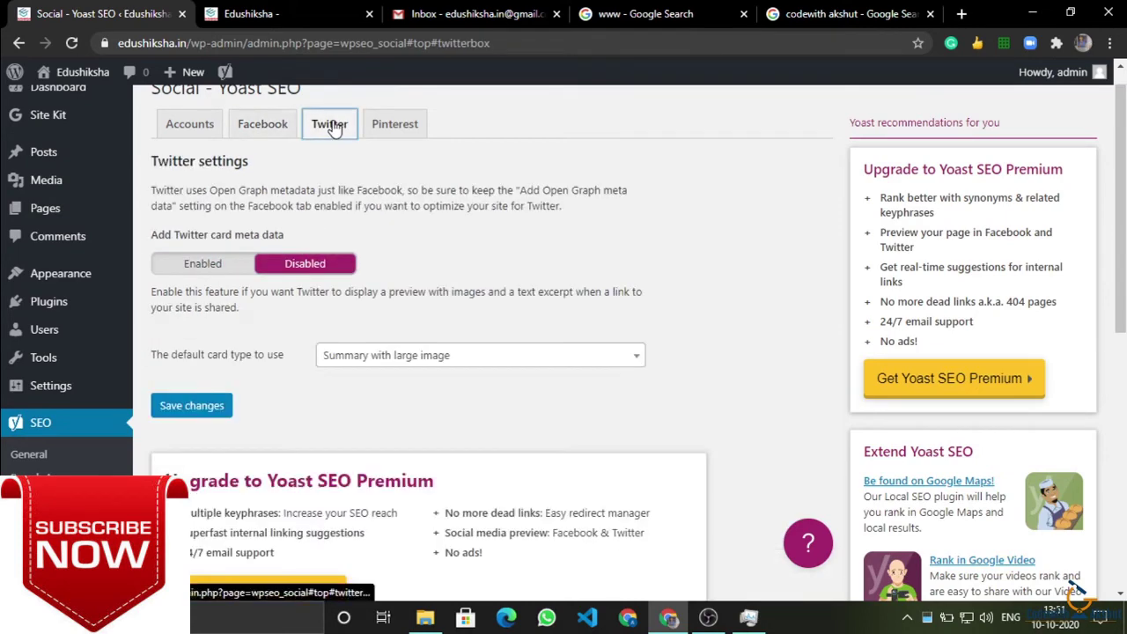
left_click(384, 134)
left_click(194, 125)
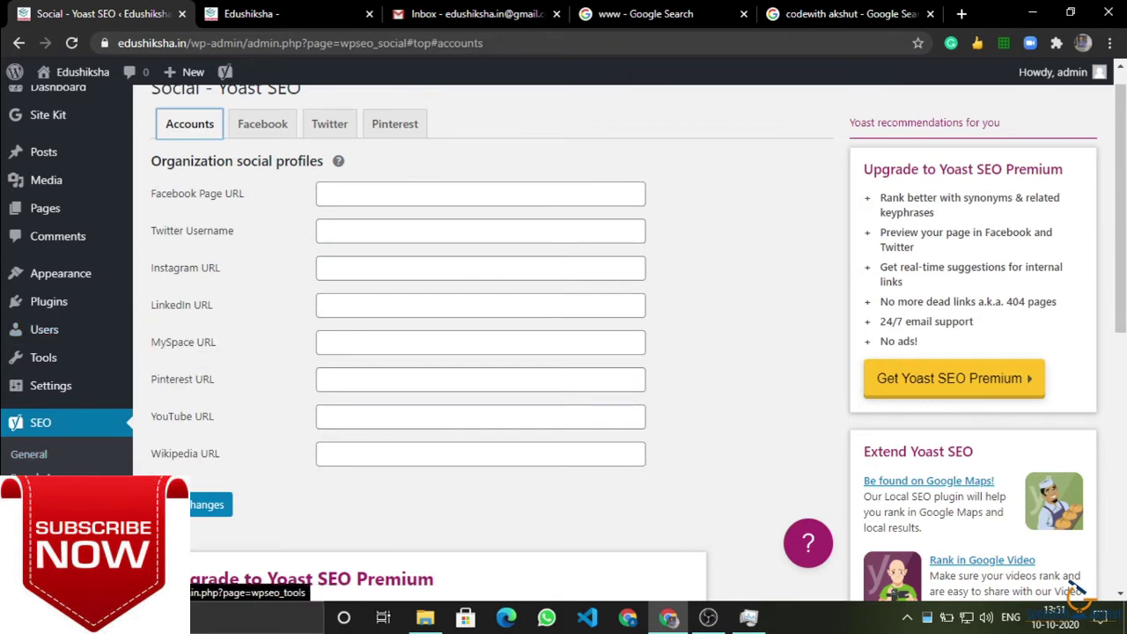
left_click(34, 525)
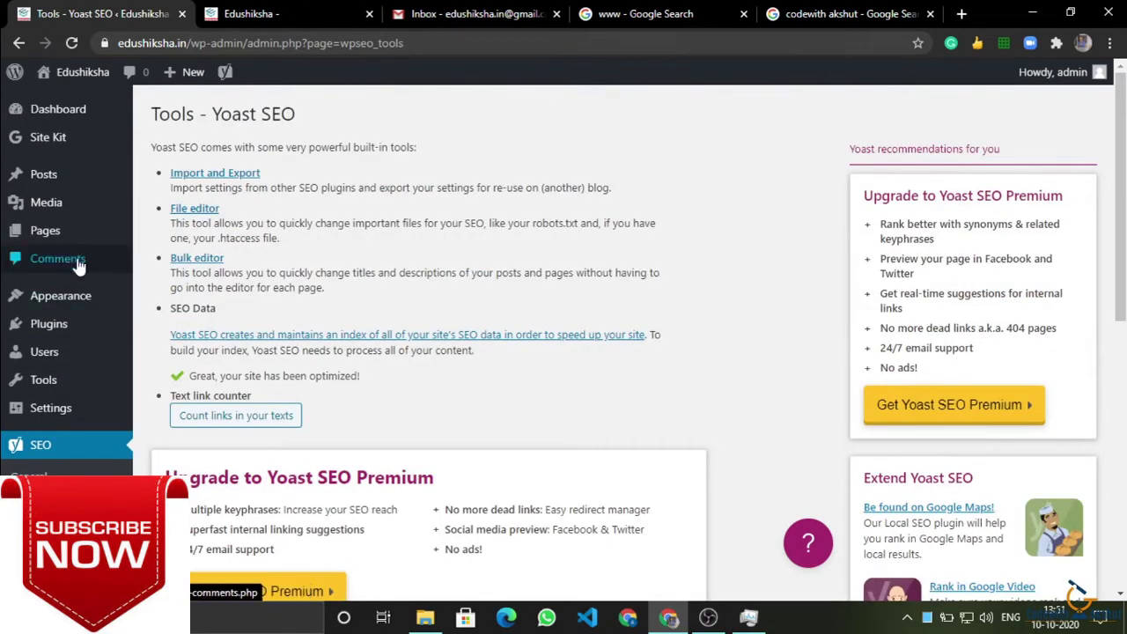
mouse_move(38, 413)
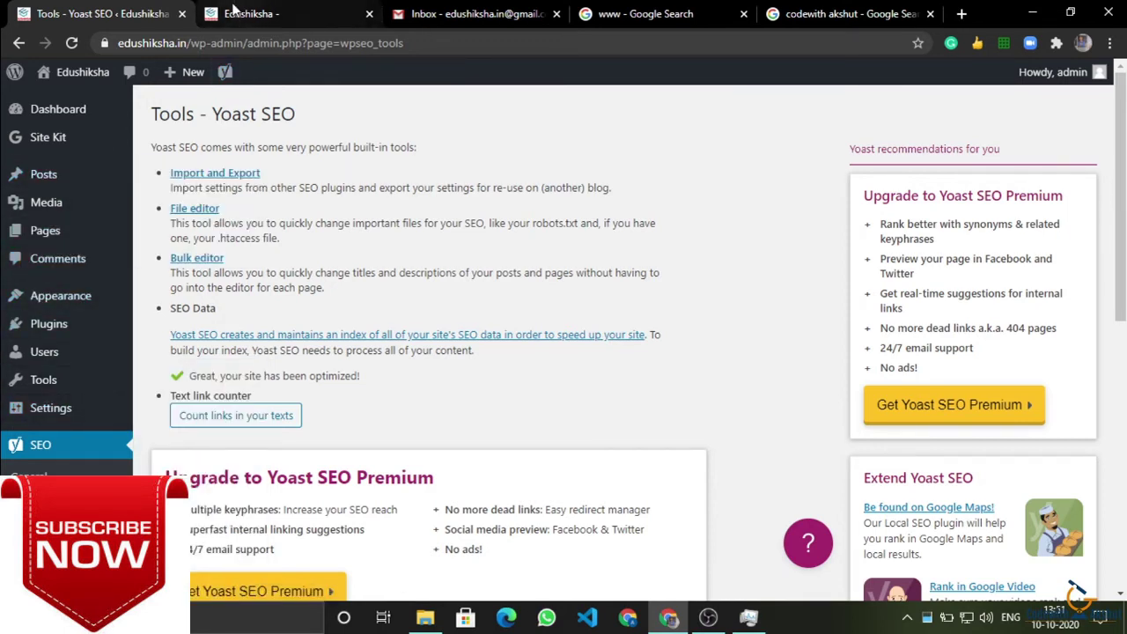
- Open the list of all posts, check the live homepage, and switch to the Today's Agenda task list in Gmail
left_click(44, 177)
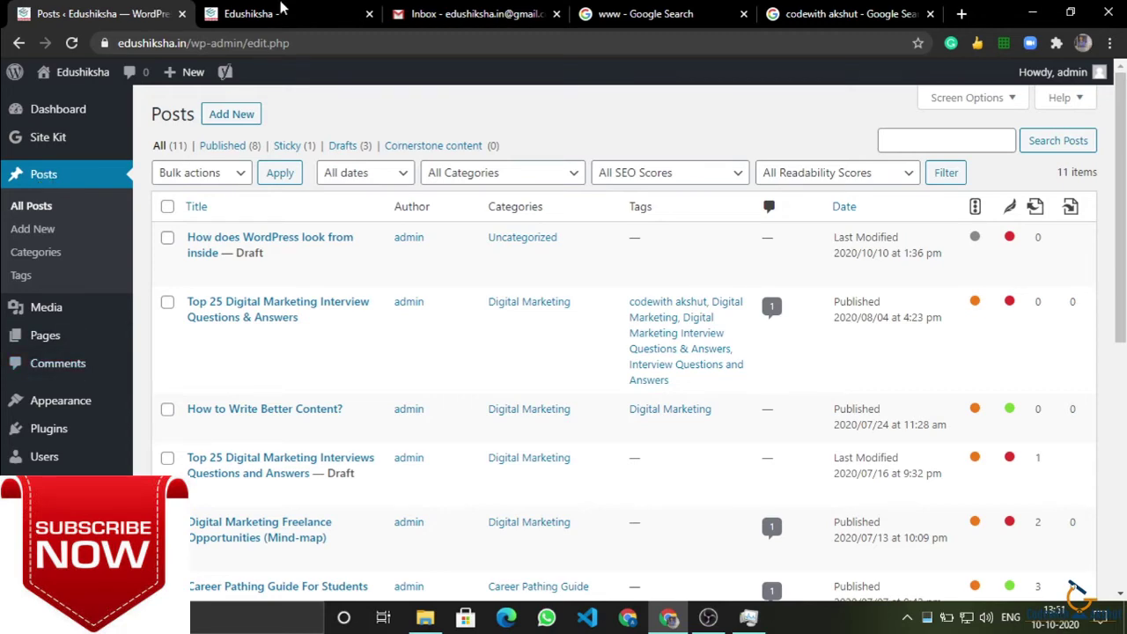
left_click(283, 10)
left_click(456, 9)
left_click(646, 13)
left_click(468, 13)
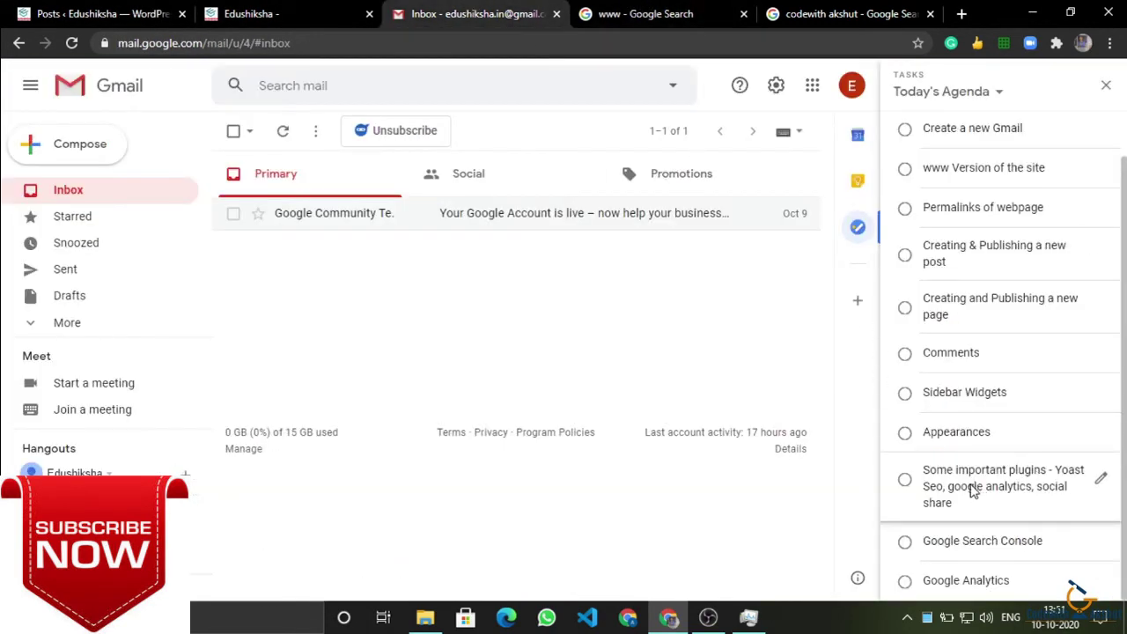
- Place the "Some important plugins" task above Google Search Console in Today's Agenda, and return to the WordPress Posts page
scroll(986, 520, "down", 1)
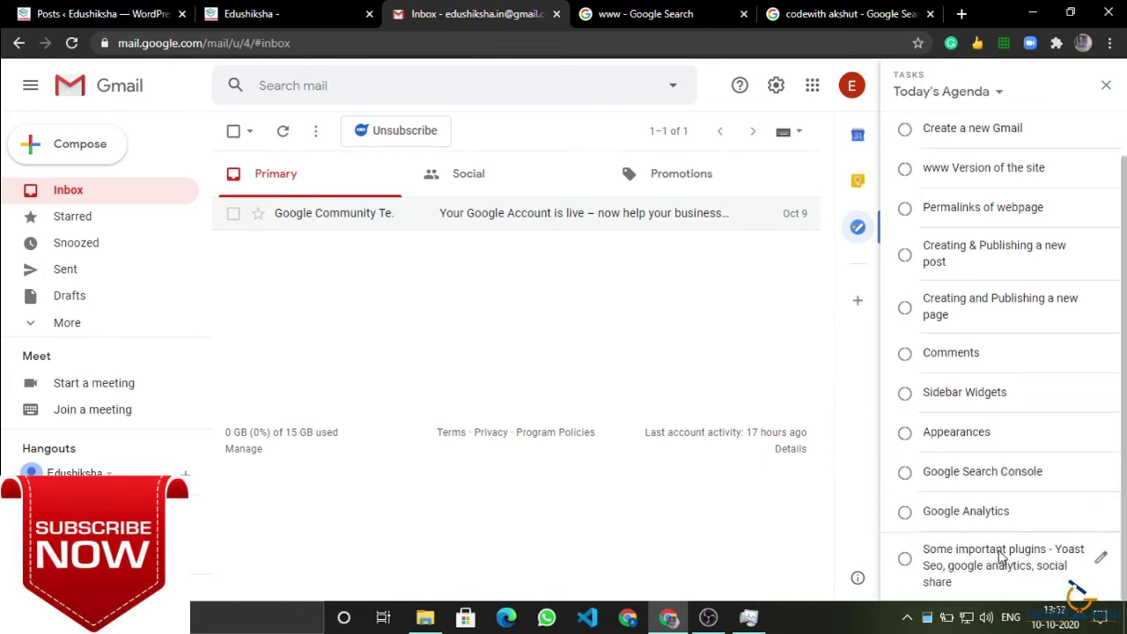
left_click_drag(996, 551, 976, 504)
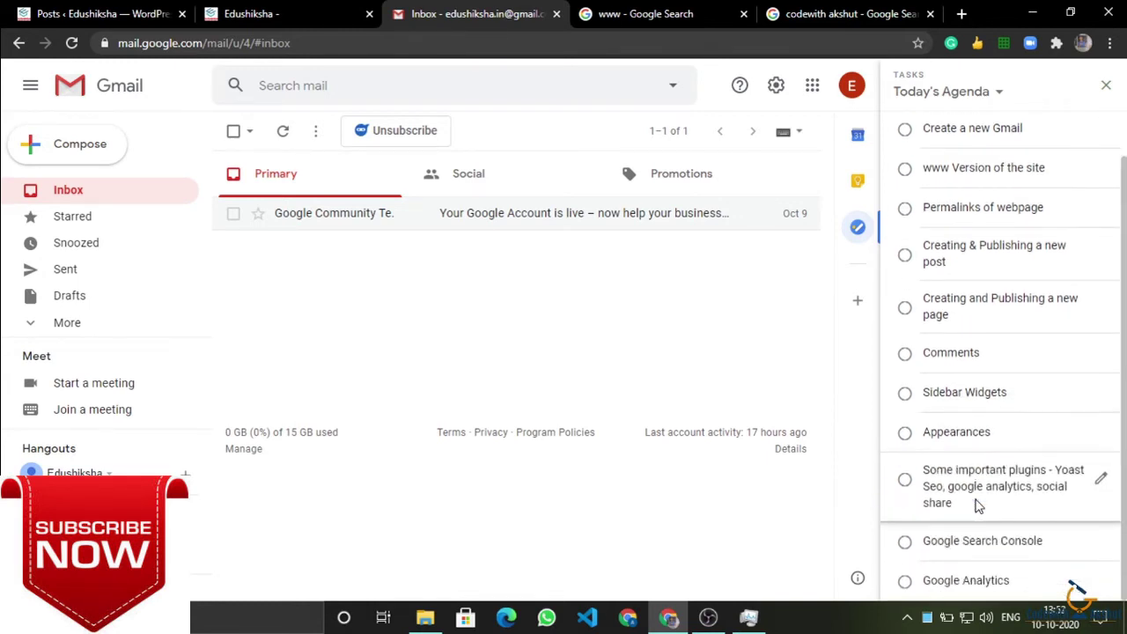
left_click(101, 13)
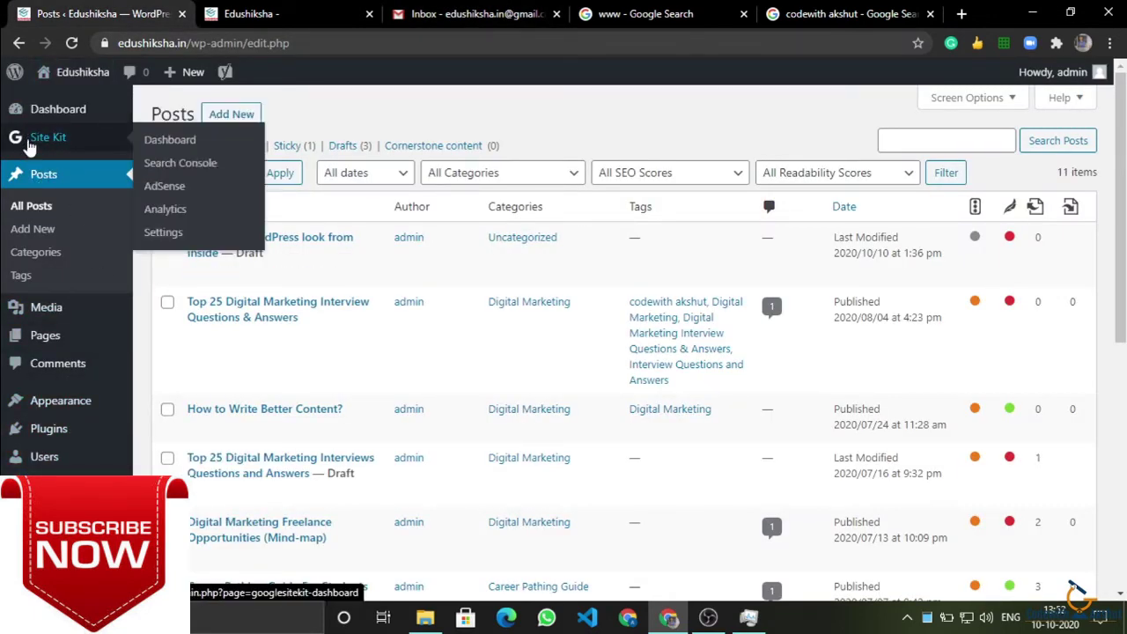
- Open Site Kit's settings and view the Connected Services, Connect More Services and Admin Settings sections
mouse_move(40, 141)
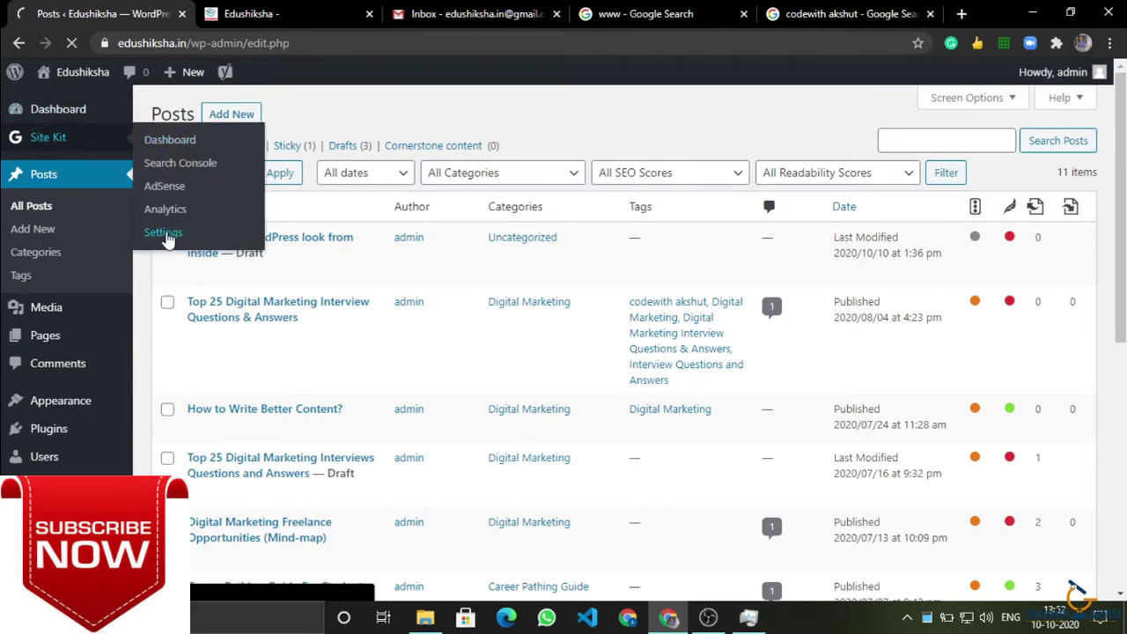
left_click(187, 169)
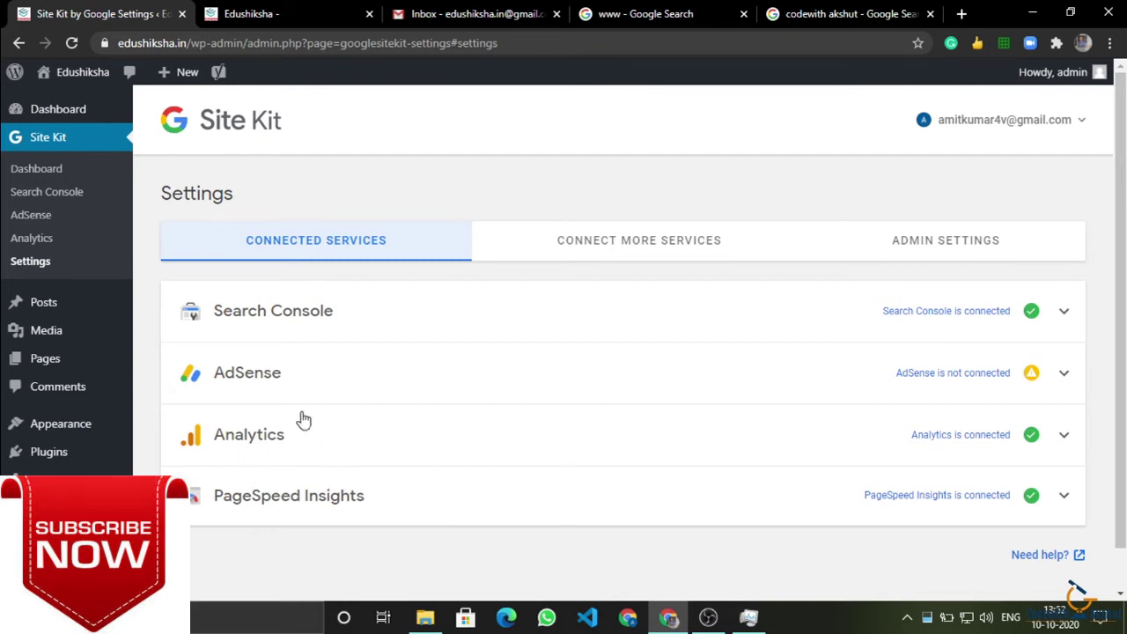
left_click(610, 261)
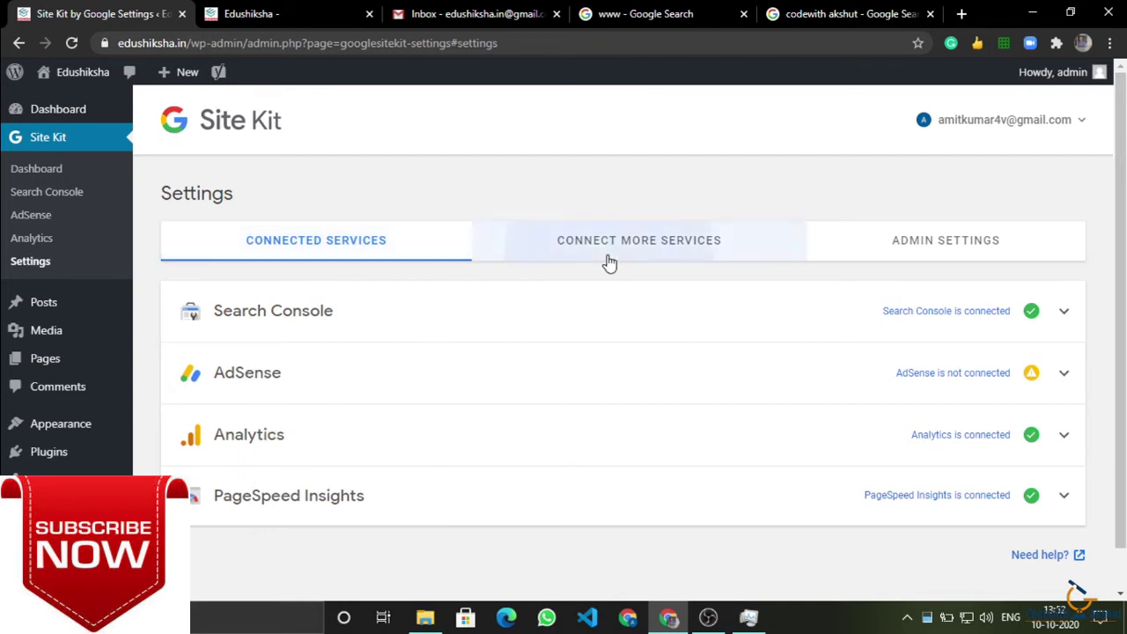
left_click(961, 243)
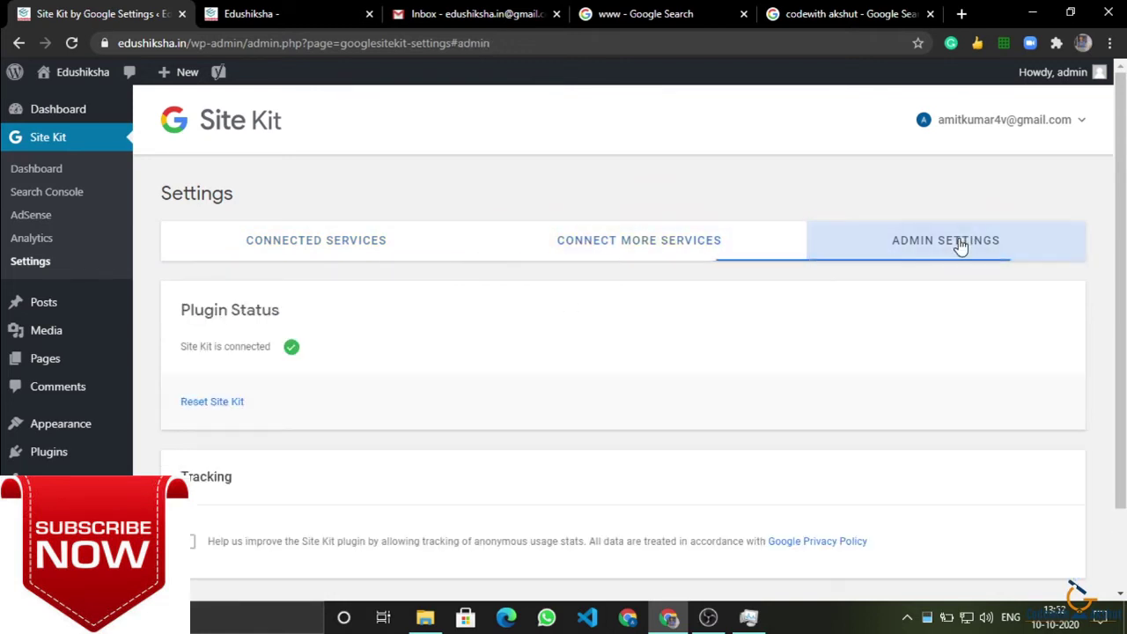
scroll(696, 332, "down", 1)
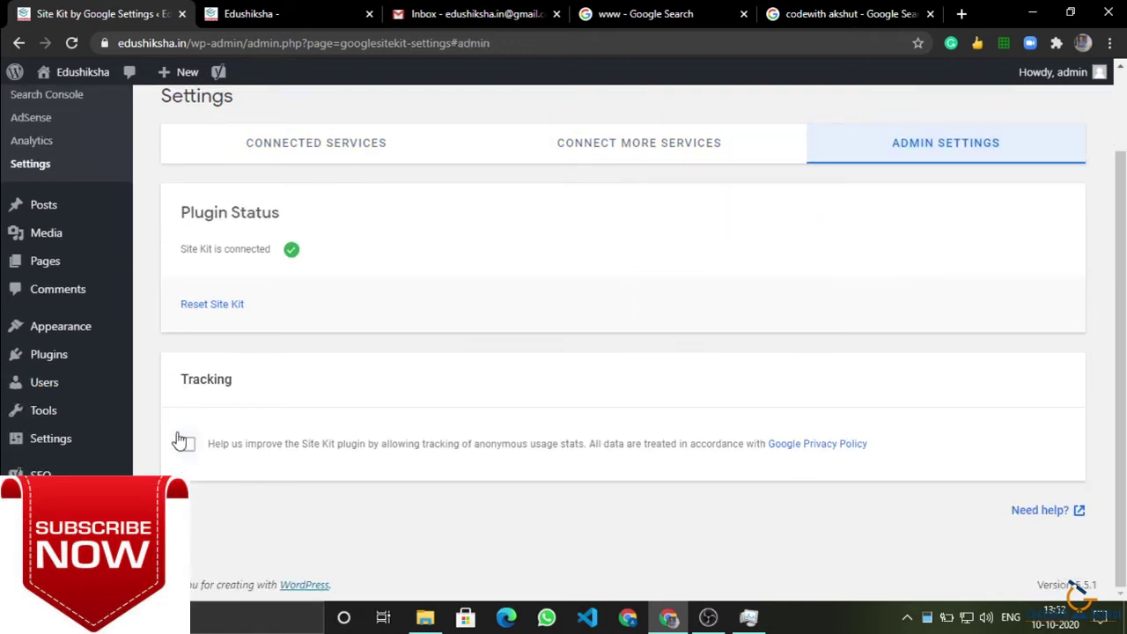
- Search the Add Plugins page for "site kit", and open and close the details of Site Kit by Google
mouse_move(45, 355)
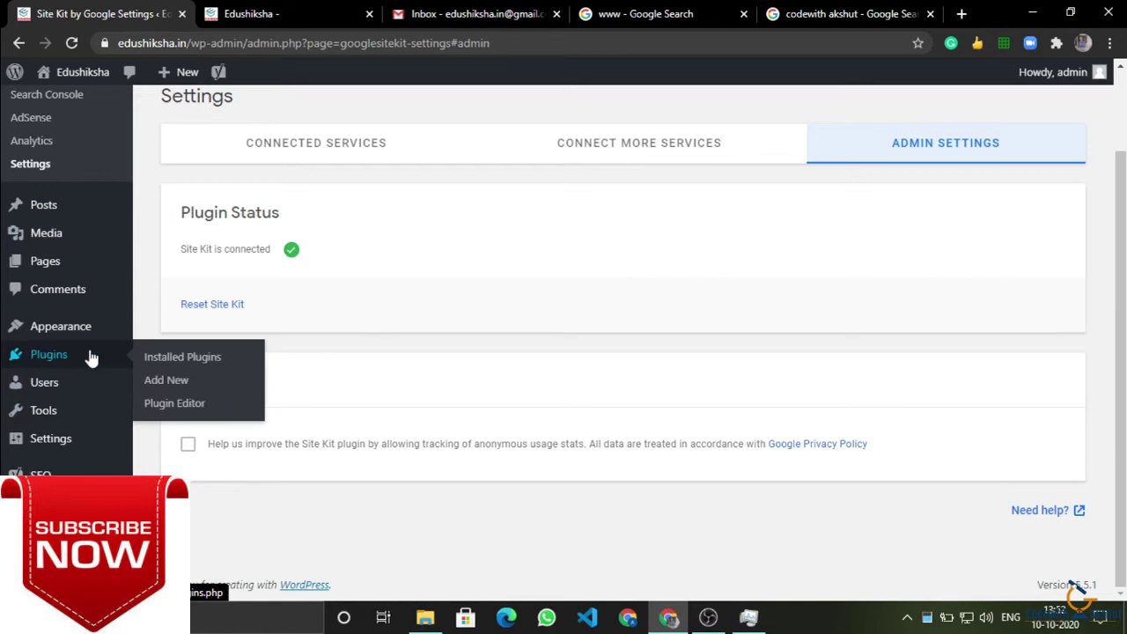
left_click(156, 384)
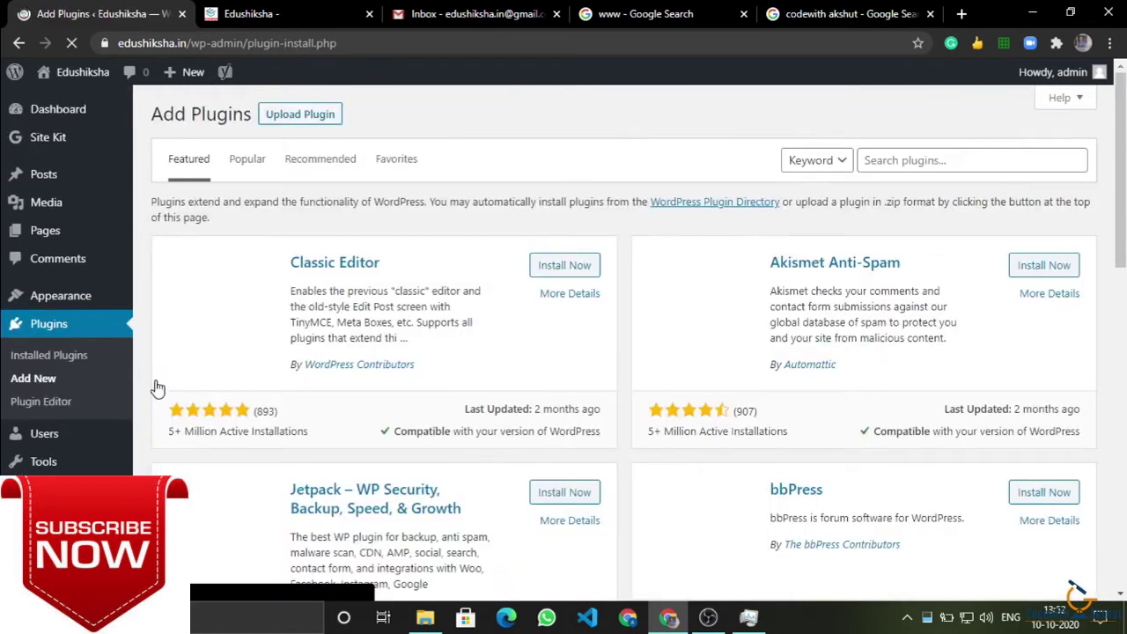
left_click(939, 162)
type("site kit")
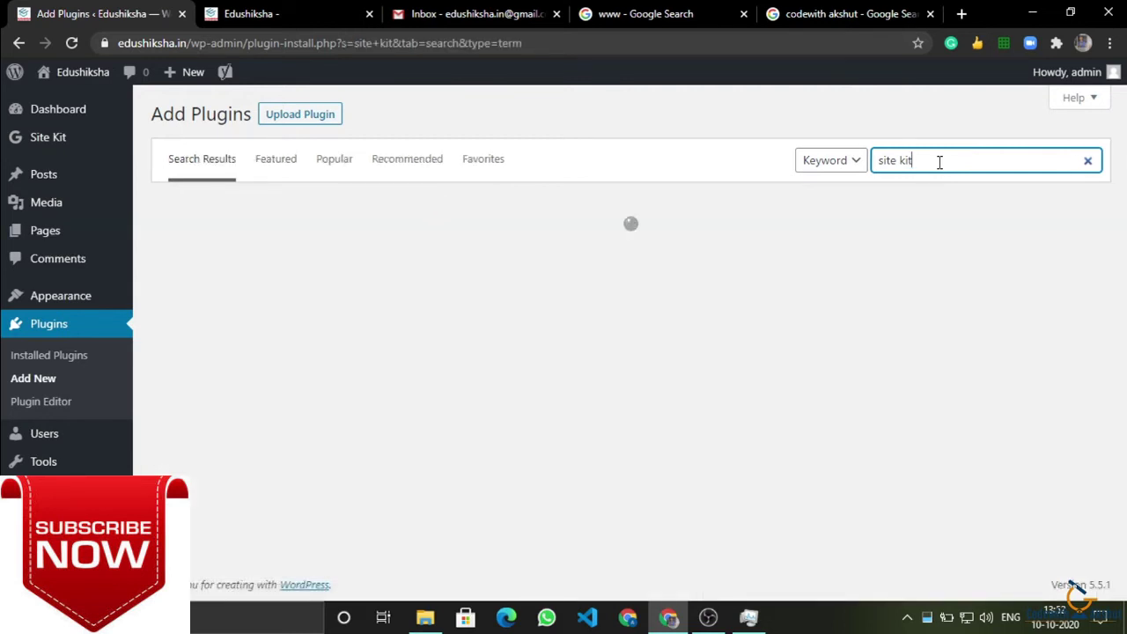
left_click(324, 167)
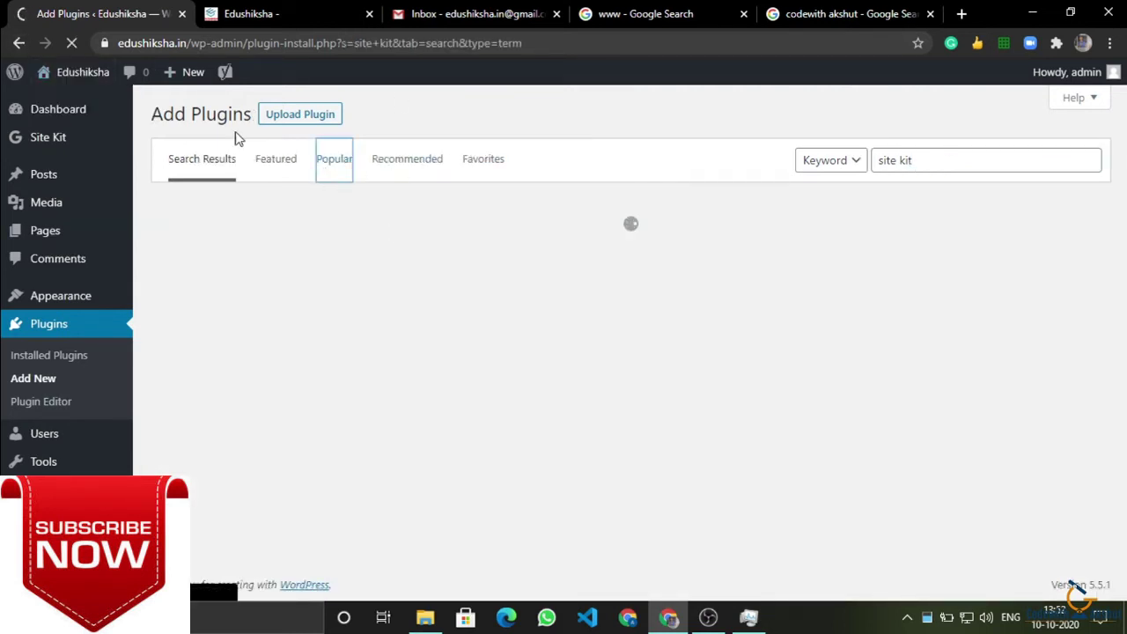
left_click(344, 46)
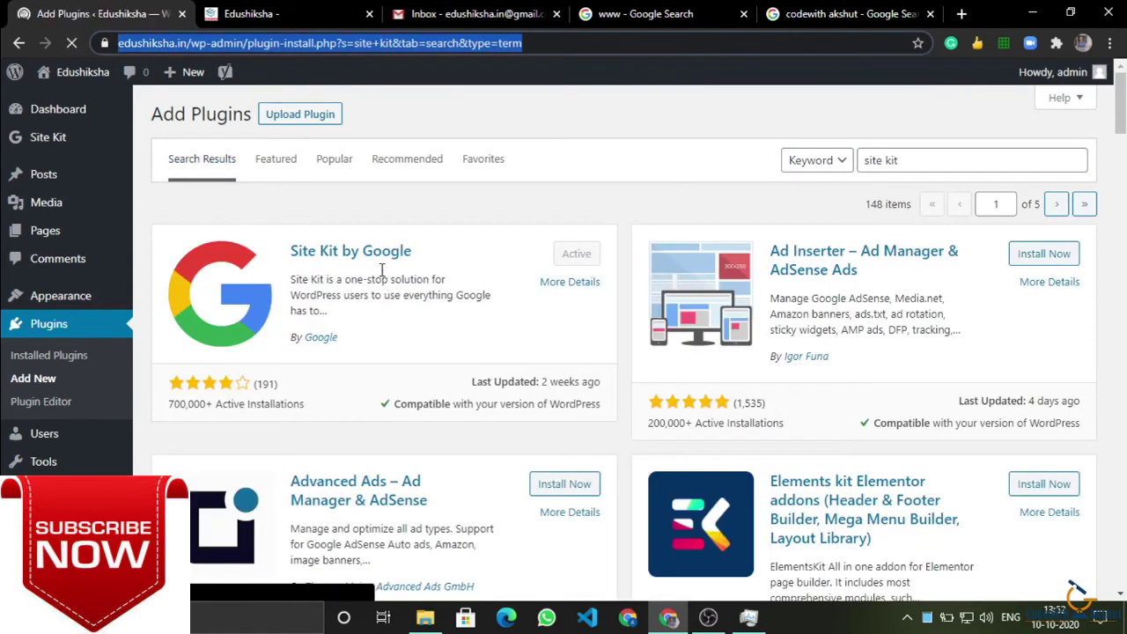
left_click(330, 255)
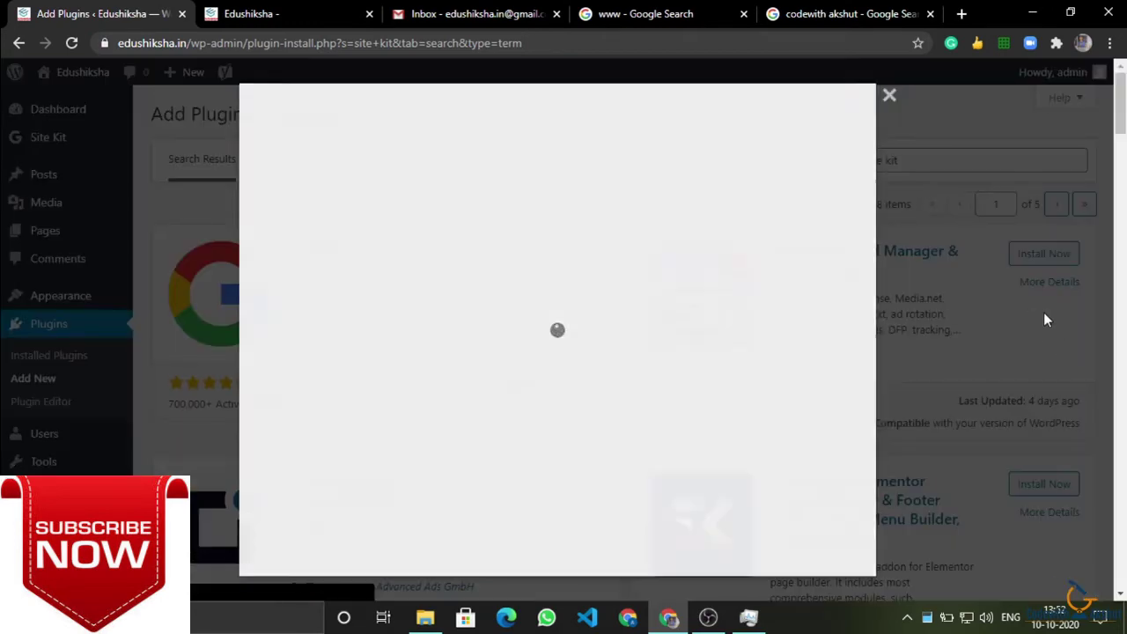
left_click(1044, 312)
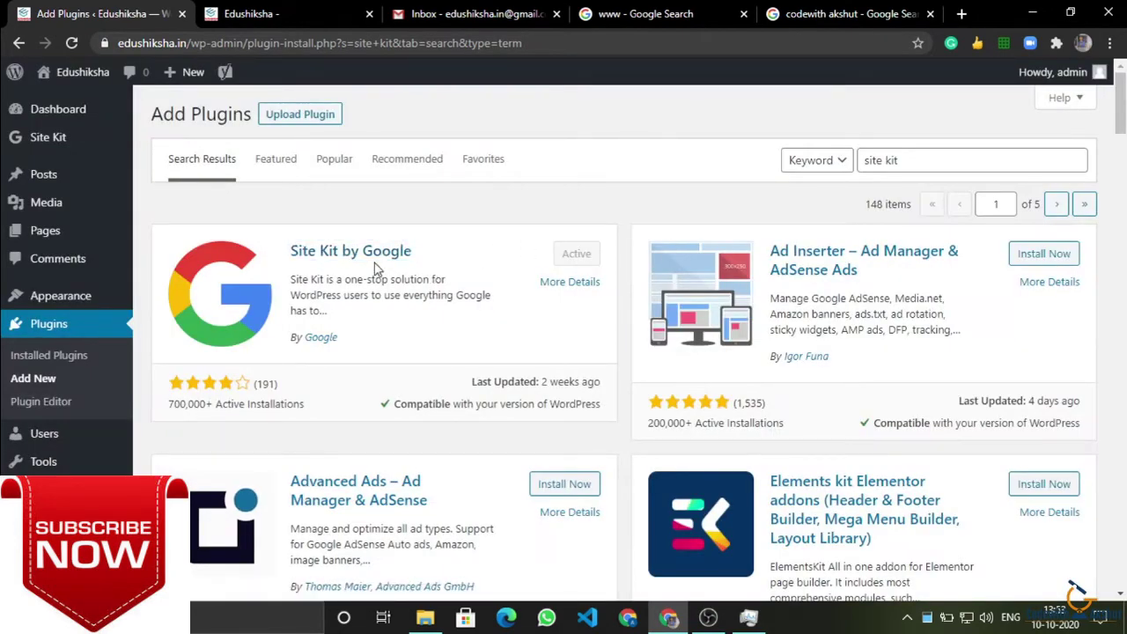
- Open the Site Kit dashboard and look through its traffic, search funnel and popularity reports
left_click(45, 138)
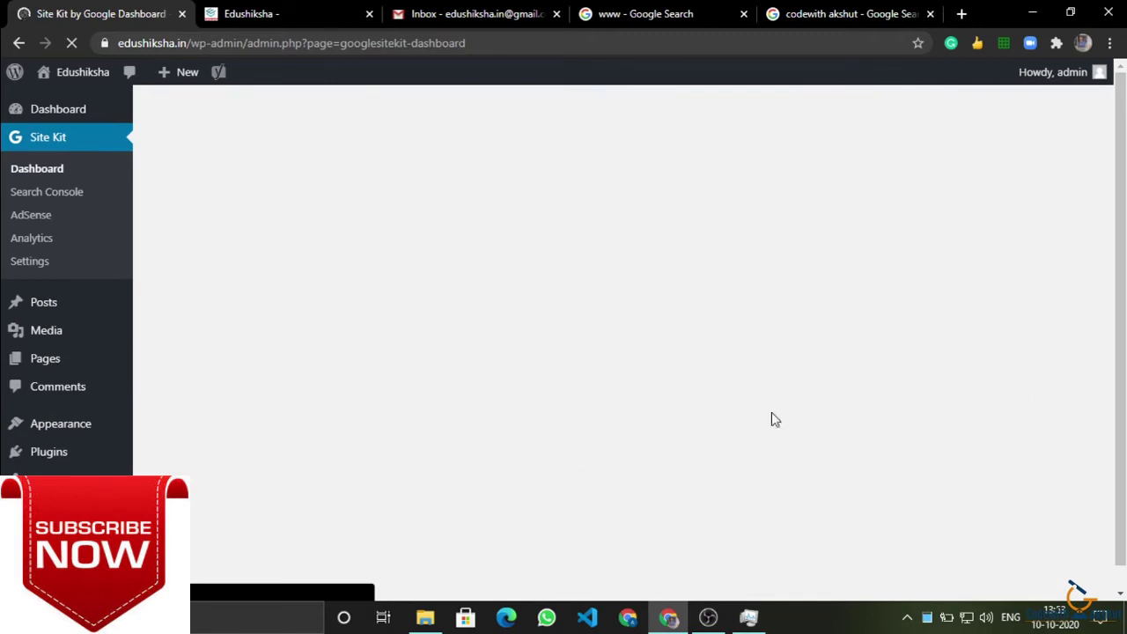
scroll(429, 420, "down", 10)
scroll(429, 420, "up", 15)
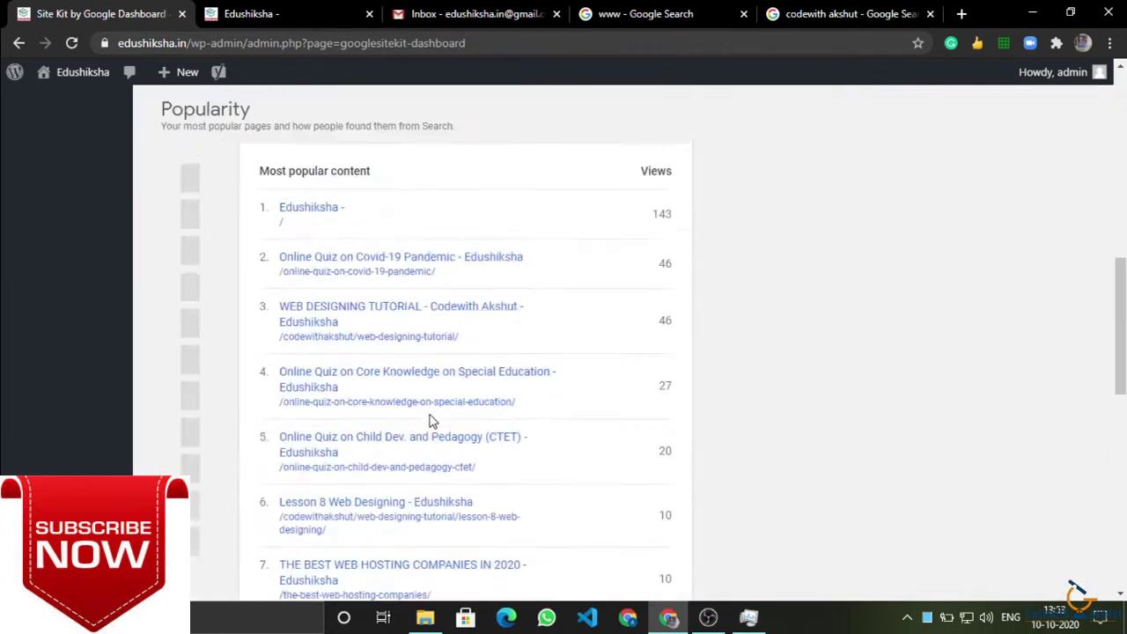
scroll(429, 420, "down", 8)
scroll(428, 420, "up", 8)
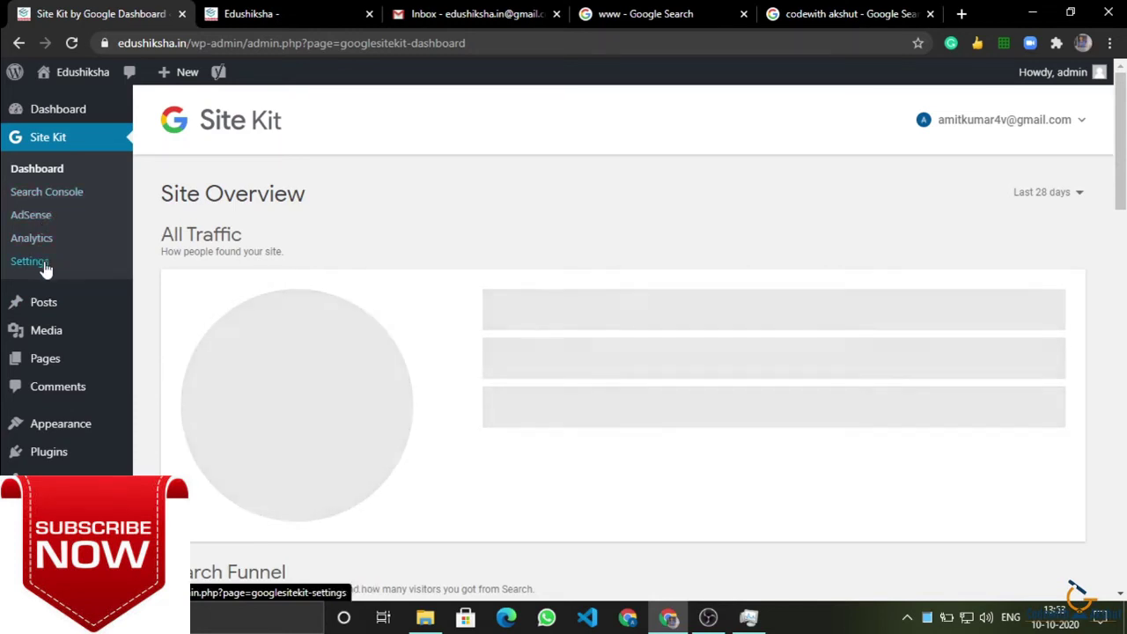
- Open Site Kit's settings and expand the Search Console service to check its connected property
left_click(43, 263)
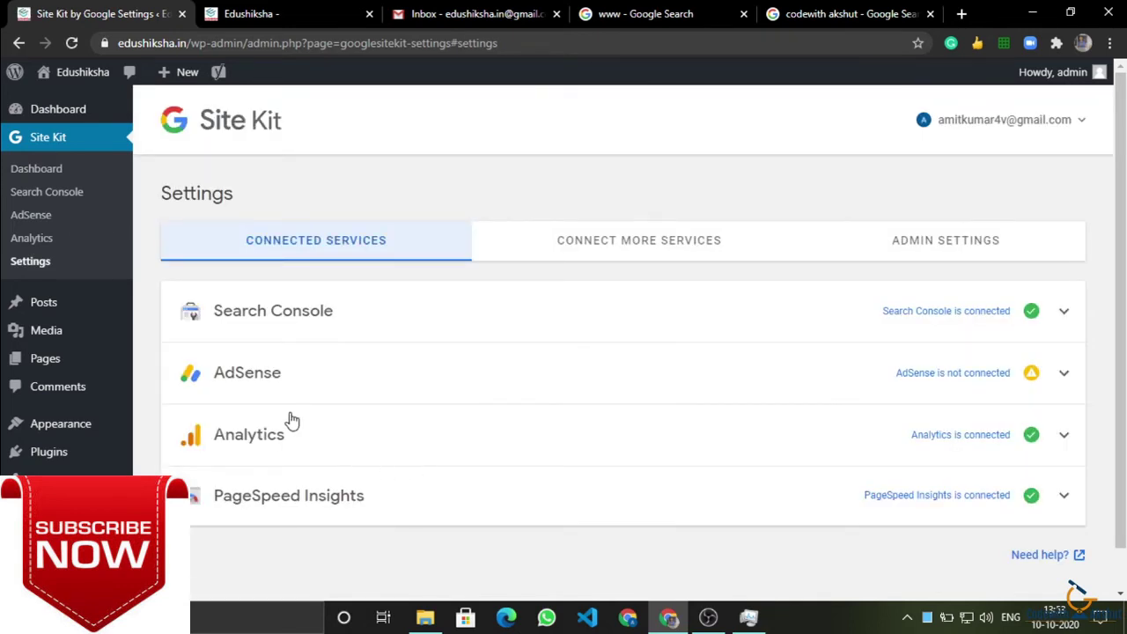
left_click(269, 323)
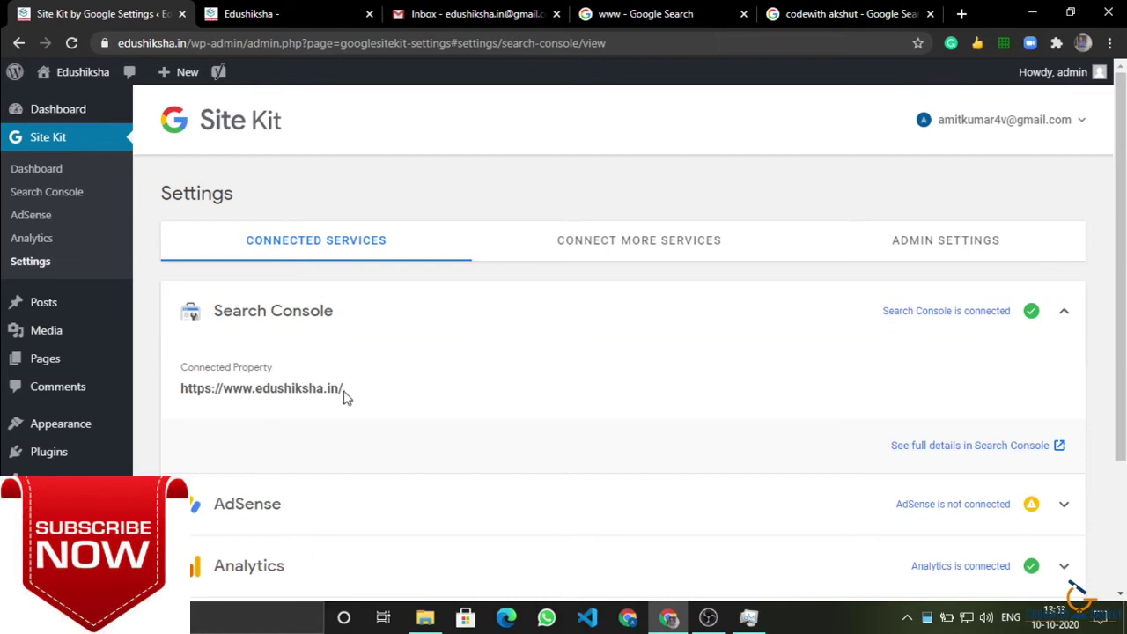
left_click_drag(345, 398, 168, 391)
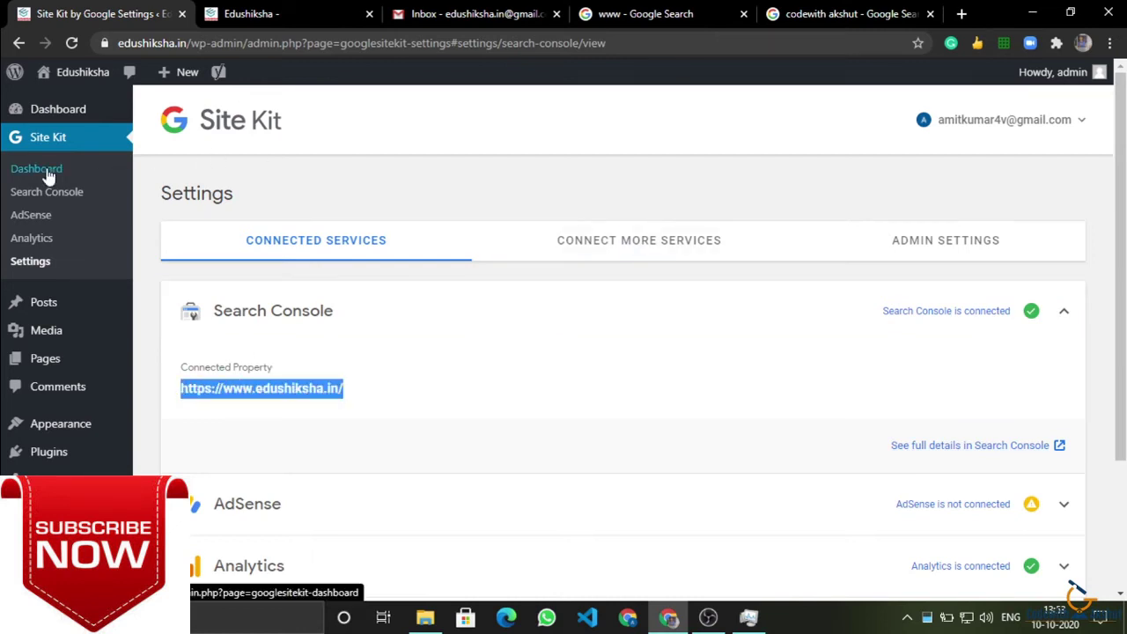
left_click(1063, 313)
left_click(1064, 317)
- Highlight parts of the connected property's URL, and expand and collapse the AdSense service details
scroll(669, 305, "down", 1)
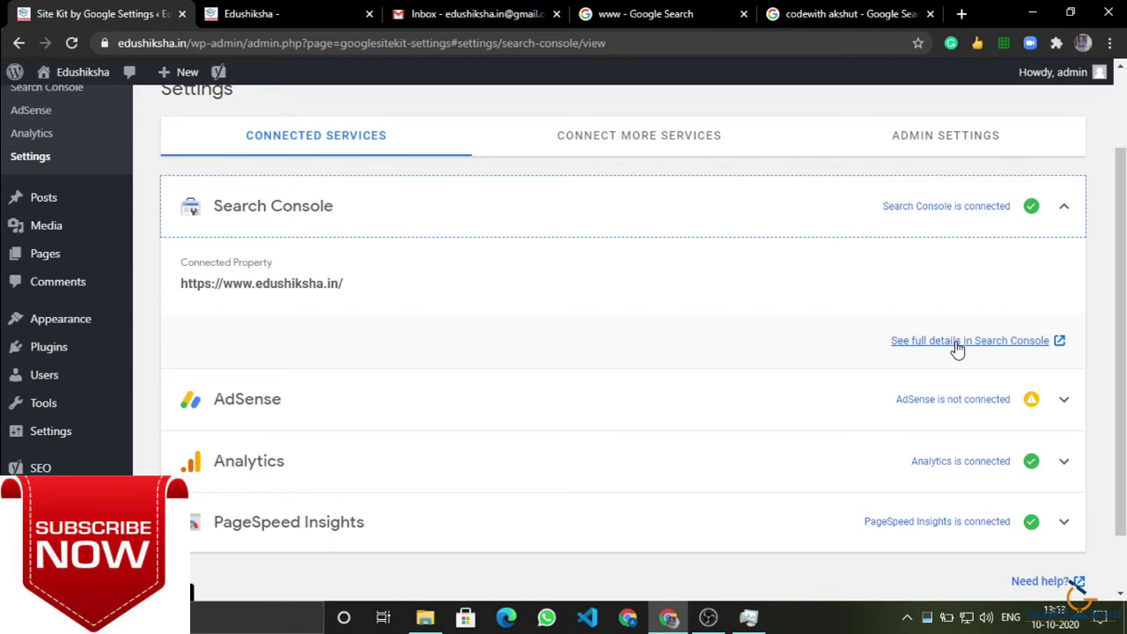
left_click_drag(284, 283, 333, 280)
left_click(221, 283)
left_click(338, 282)
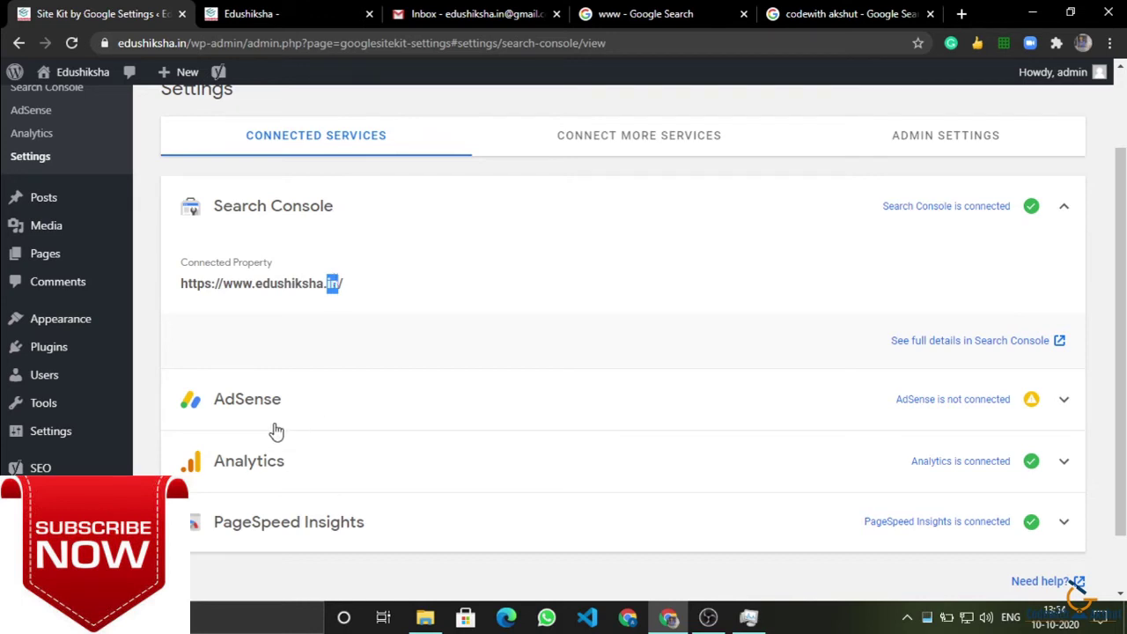
left_click(1035, 407)
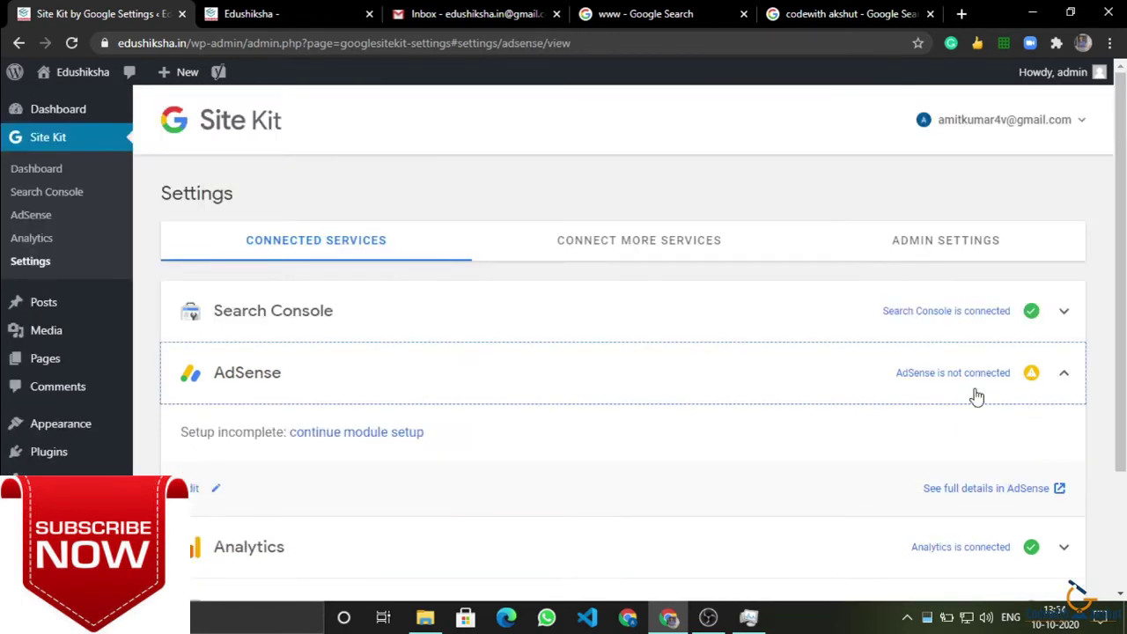
left_click(851, 381)
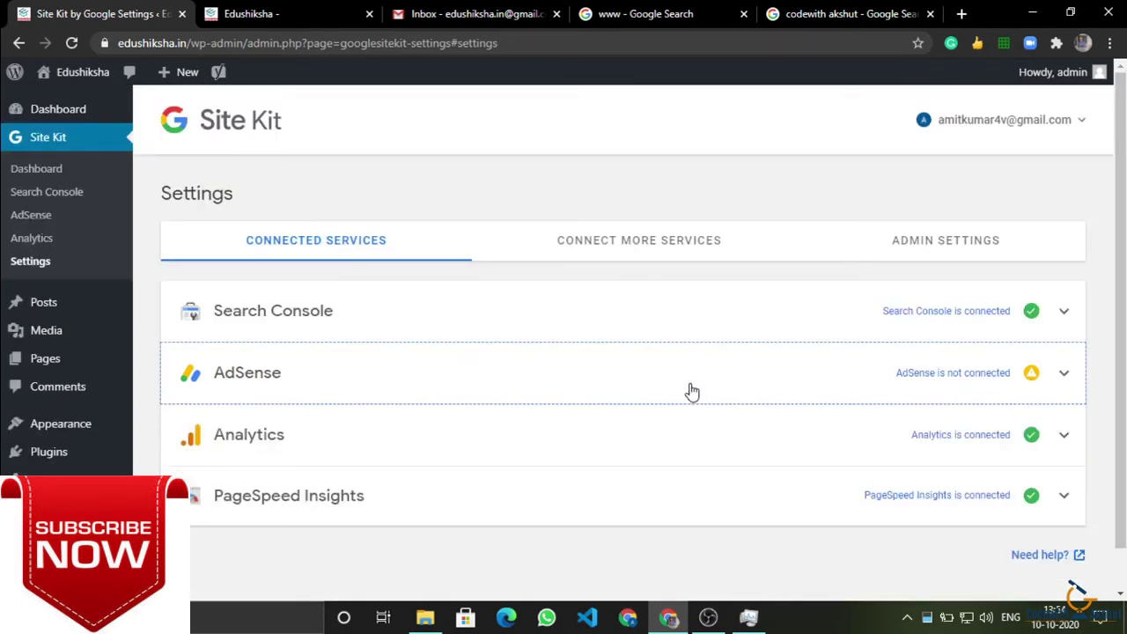
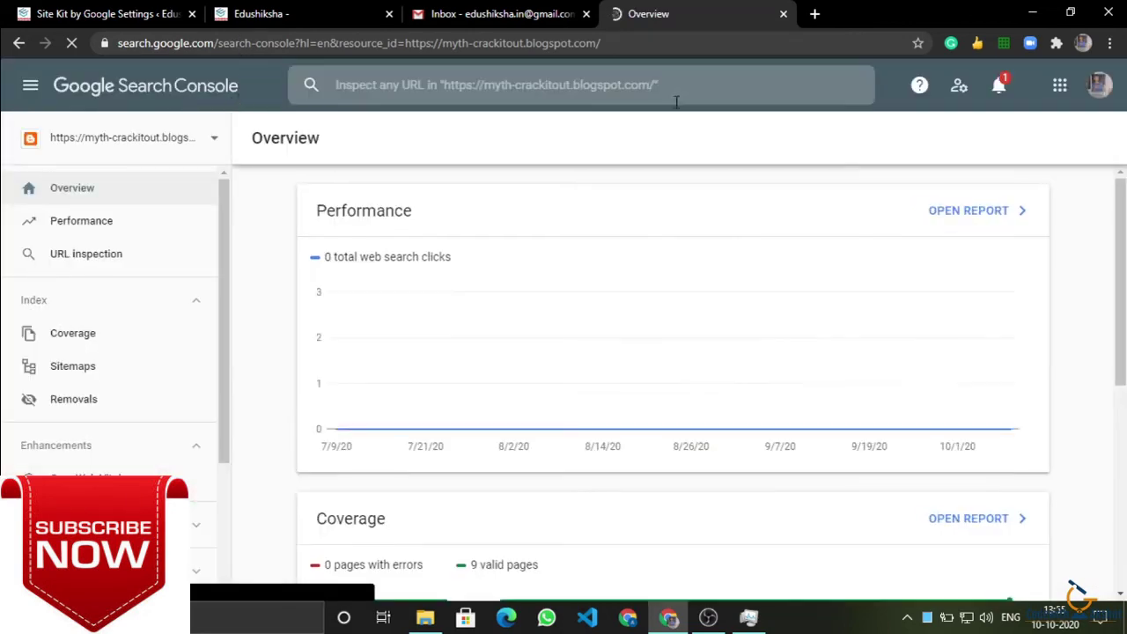
- Dismiss the Mobile First Indexing notice, switch Search Console to the Edushiksha account, and close the previous account's Overview tab
scroll(285, 464, "down", 5)
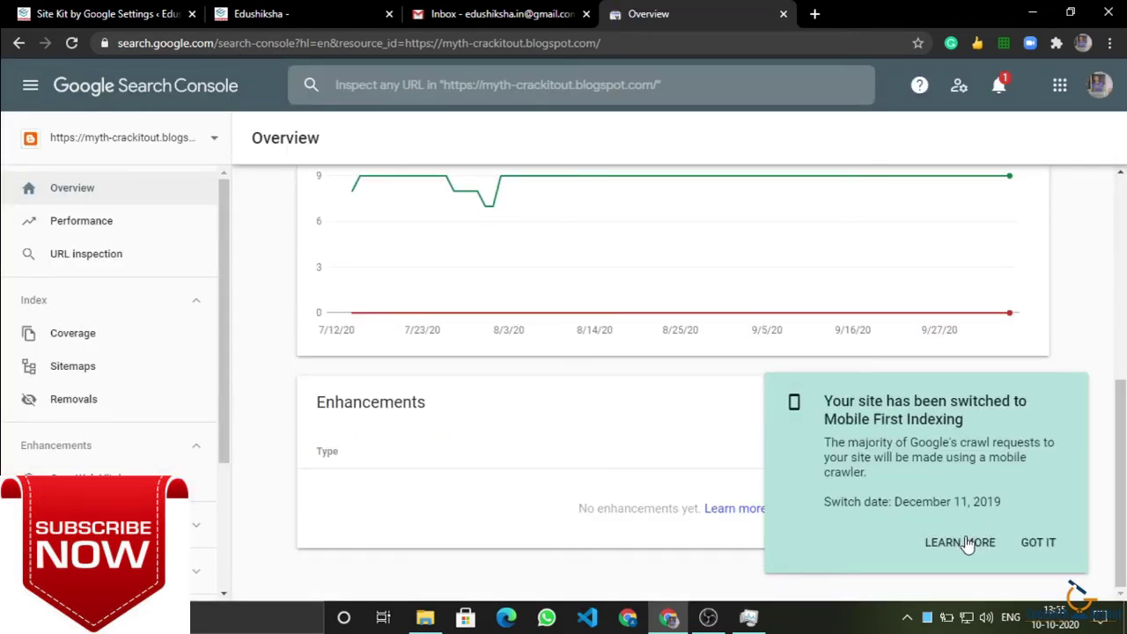
left_click(1045, 541)
left_click(1098, 85)
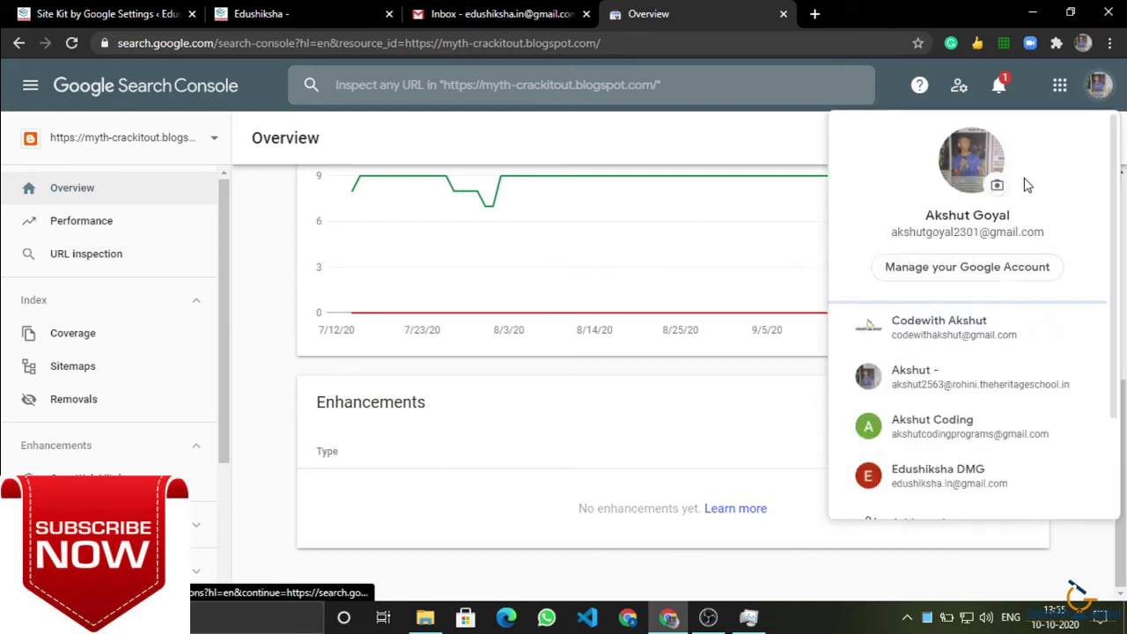
left_click(905, 475)
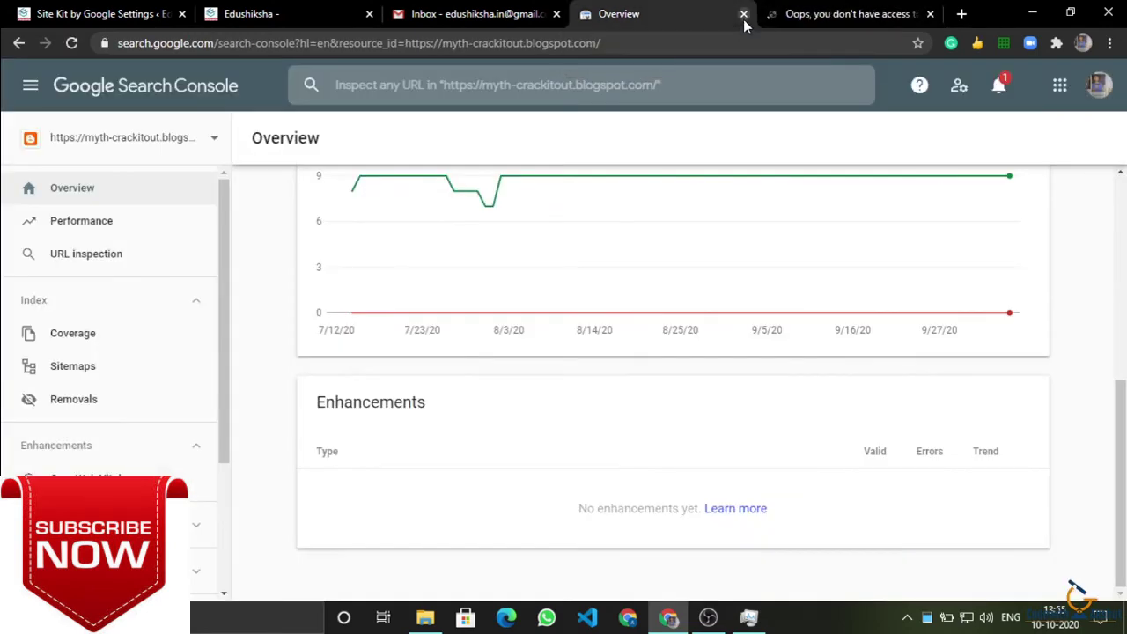
left_click(743, 15)
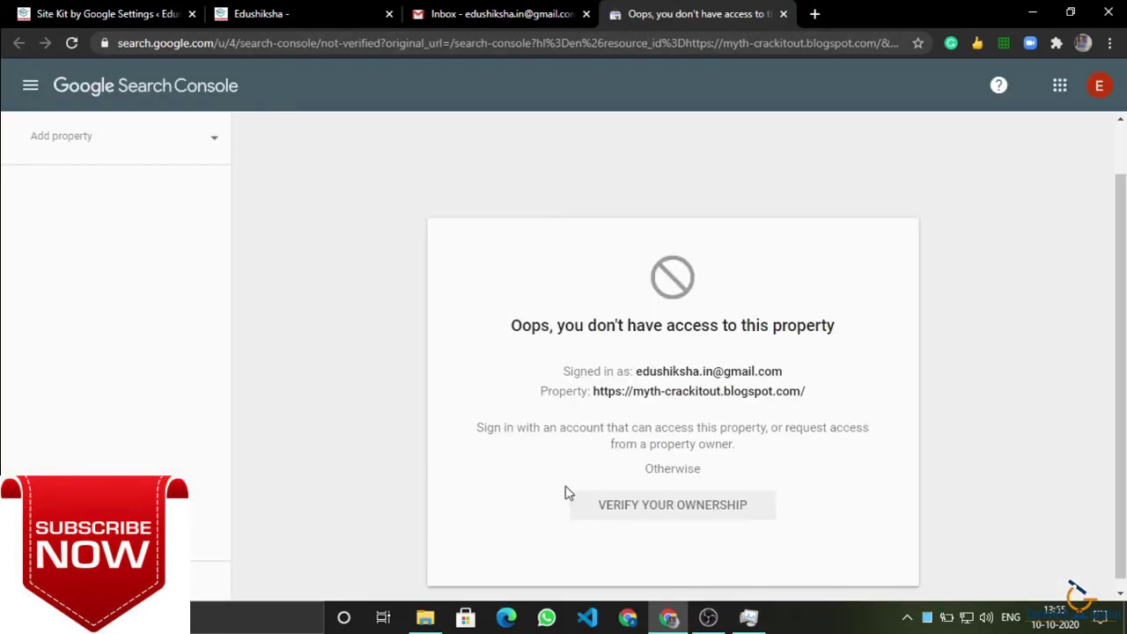
- Start adding a new property in the Edushiksha account's Search Console
left_click(41, 139)
left_click(449, 238)
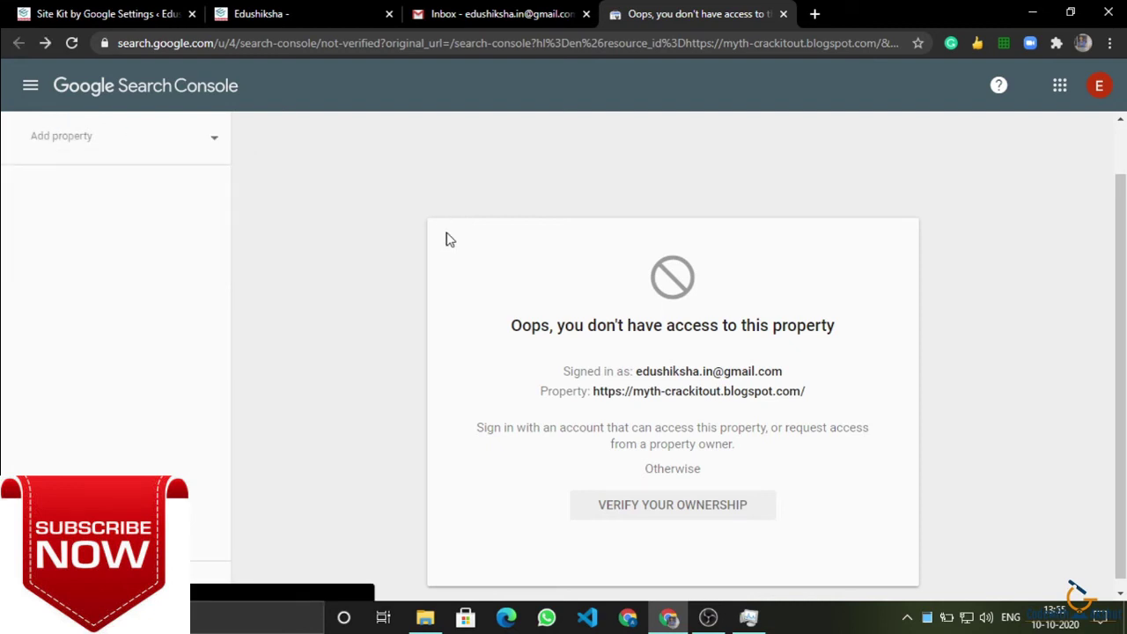
left_click(55, 132)
left_click(92, 233)
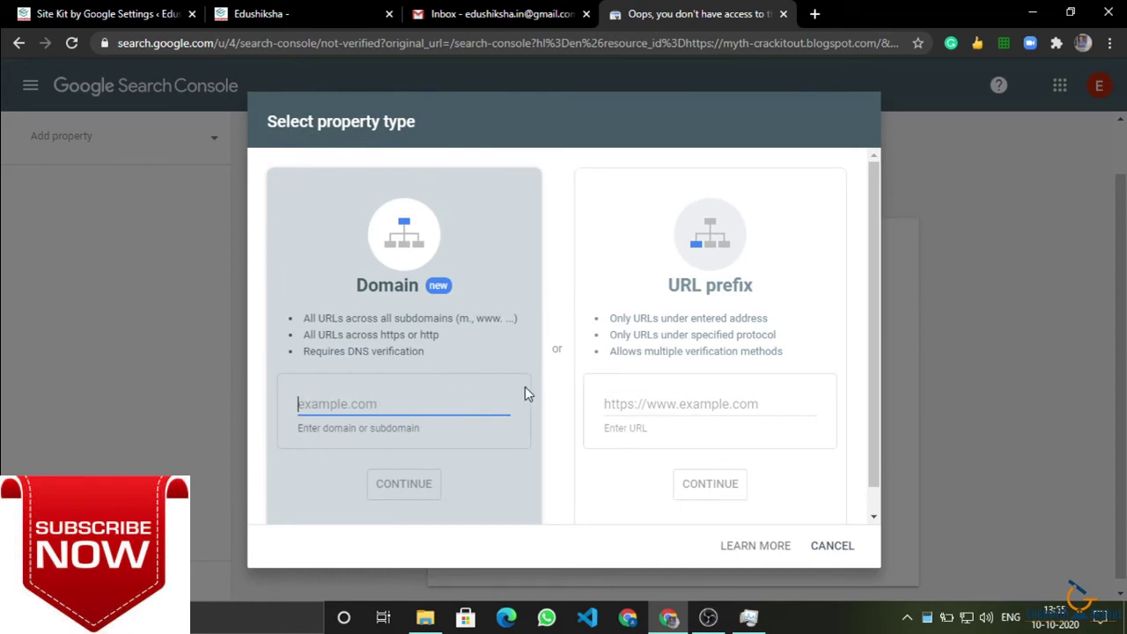
- Compare the Domain and URL prefix property types, and submit edushiksha.in as a Domain property
left_click_drag(432, 355, 337, 318)
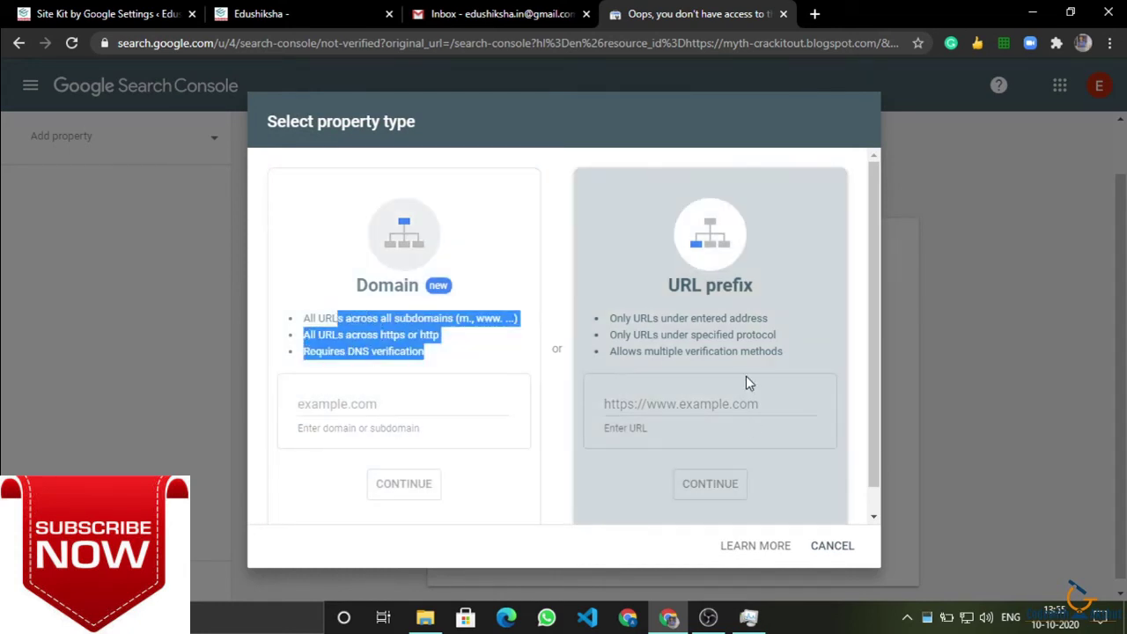
left_click(698, 398)
left_click(464, 405)
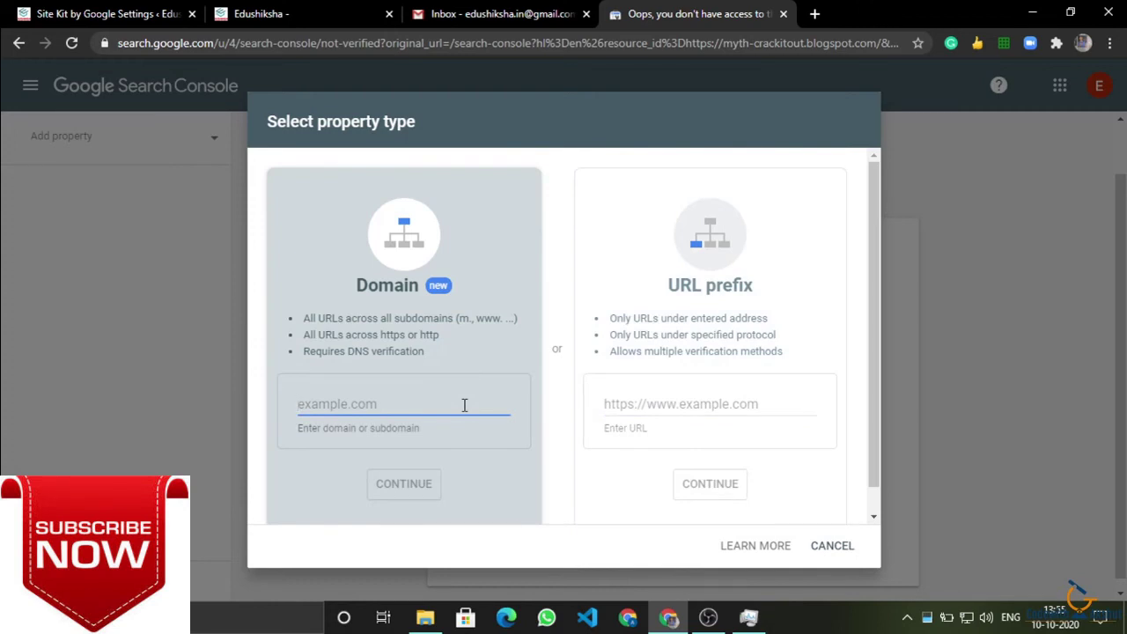
type("edushiksha.in")
key("Return")
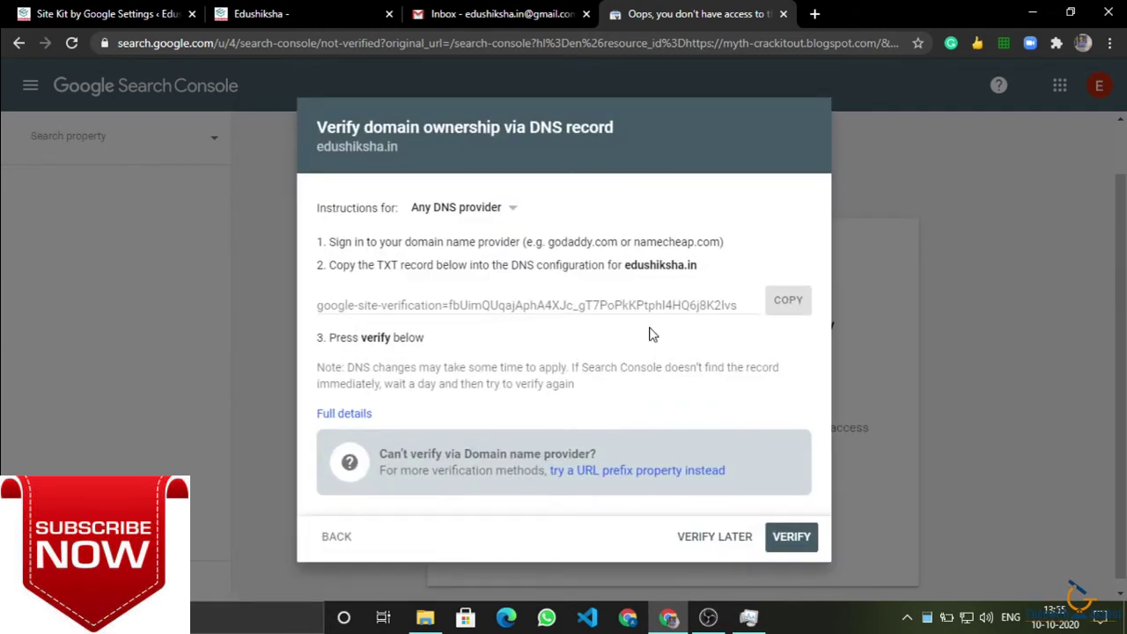
- Review the DNS provider choices, keep Any DNS provider, and highlight the verification instructions and the TXT record's verification code
left_click(454, 211)
scroll(454, 211, "down", 1)
scroll(485, 302, "up", 1)
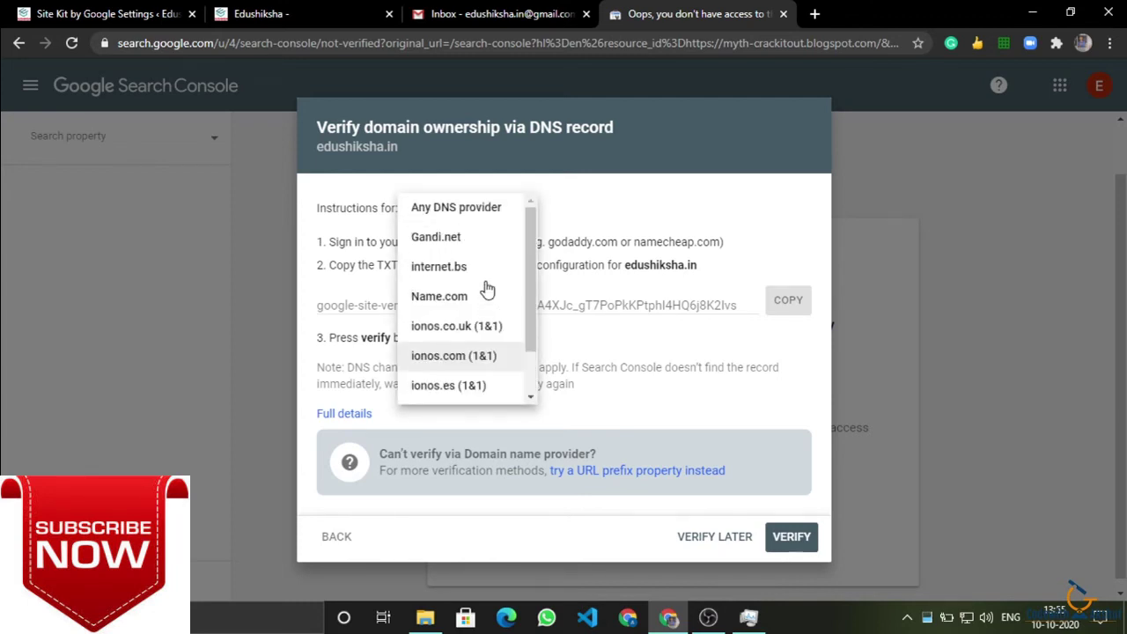
left_click(481, 214)
left_click_drag(371, 242, 701, 286)
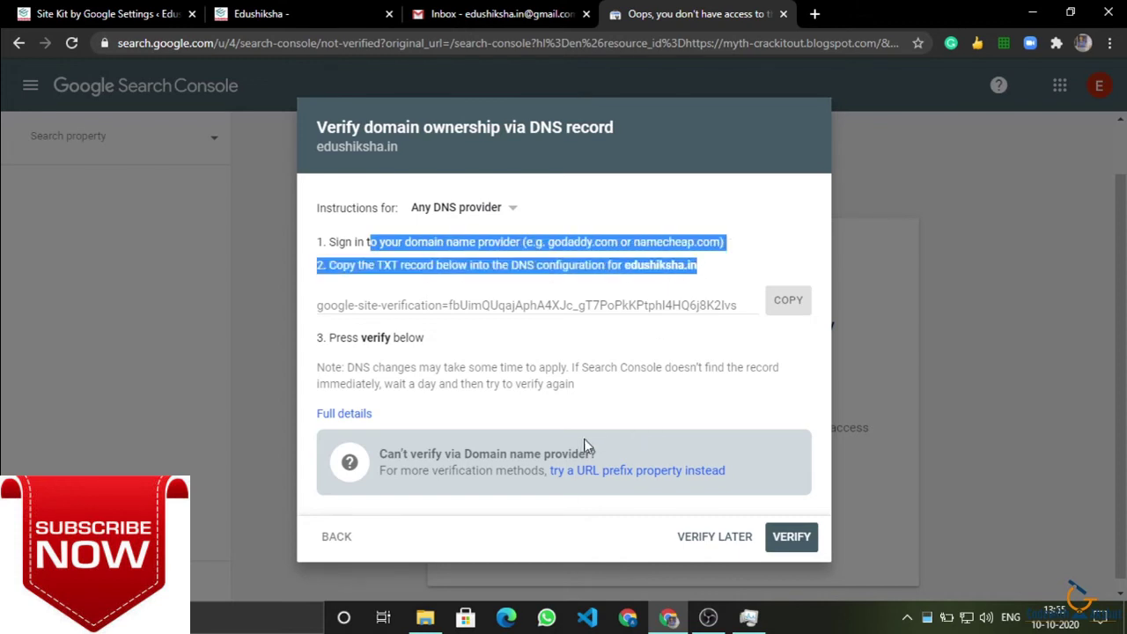
double_click(473, 308)
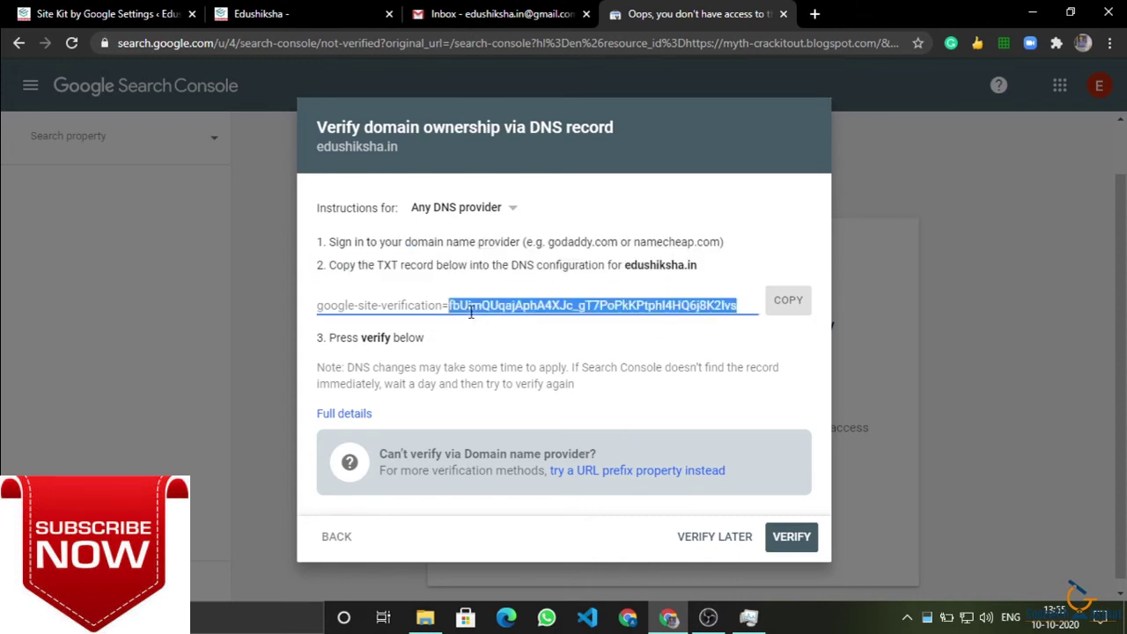
- Go over the domain provider sign-in and TXT record instructions, and browse the list of DNS providers
left_click(745, 305)
double_click(634, 305)
left_click(536, 297)
left_click_drag(467, 241, 564, 243)
triple_click(550, 241)
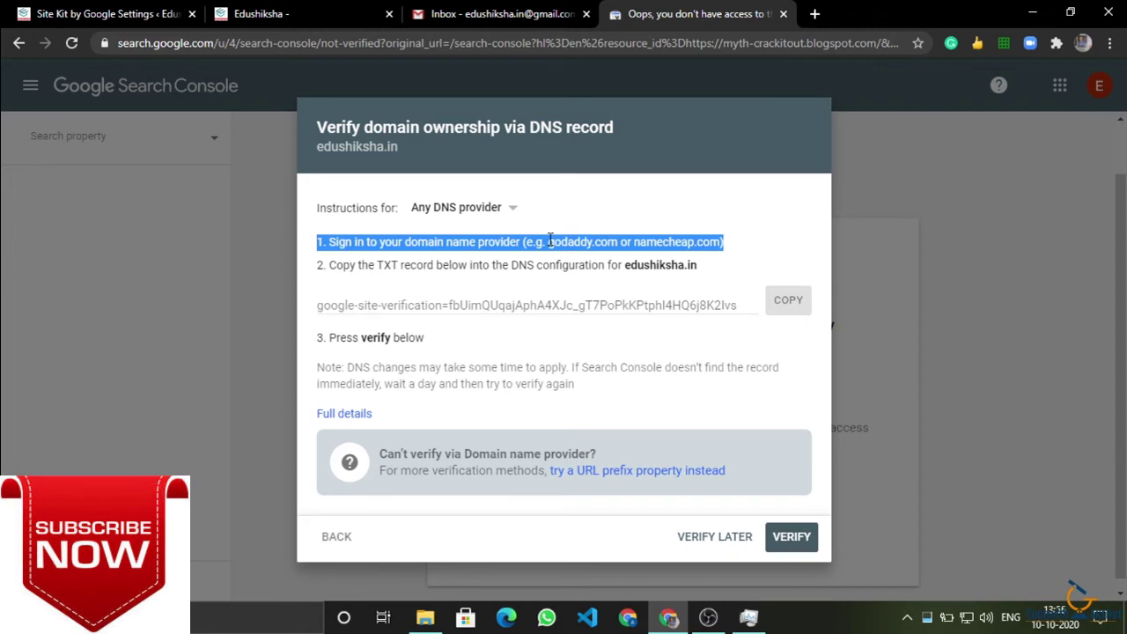
left_click_drag(377, 264, 408, 272)
left_click_drag(433, 308, 745, 306)
left_click(440, 209)
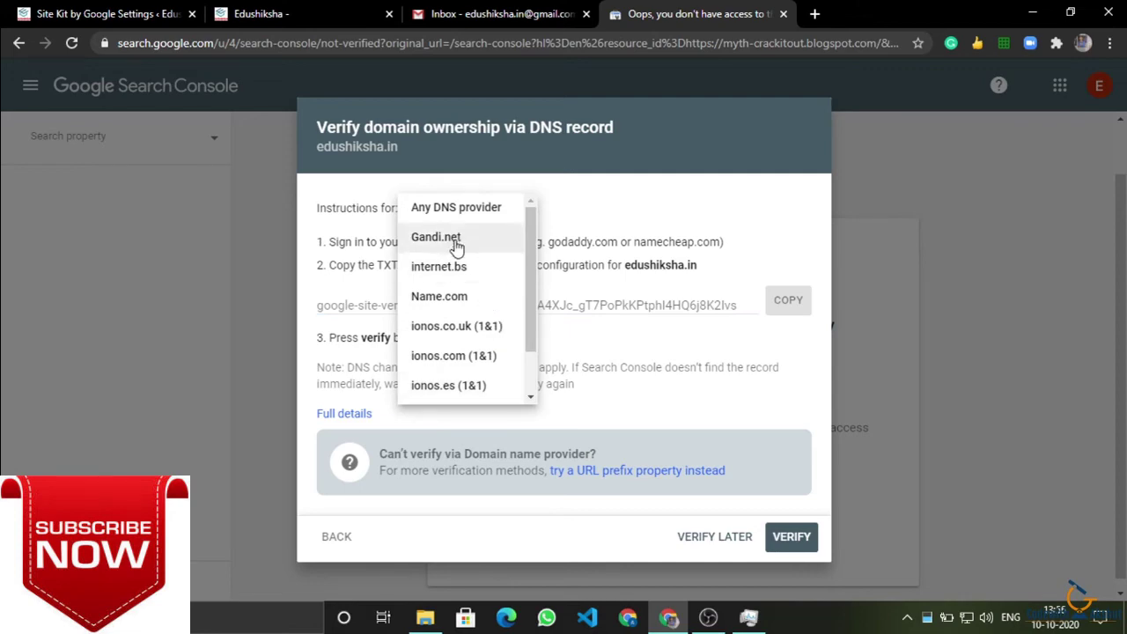
scroll(456, 264, "down", 1)
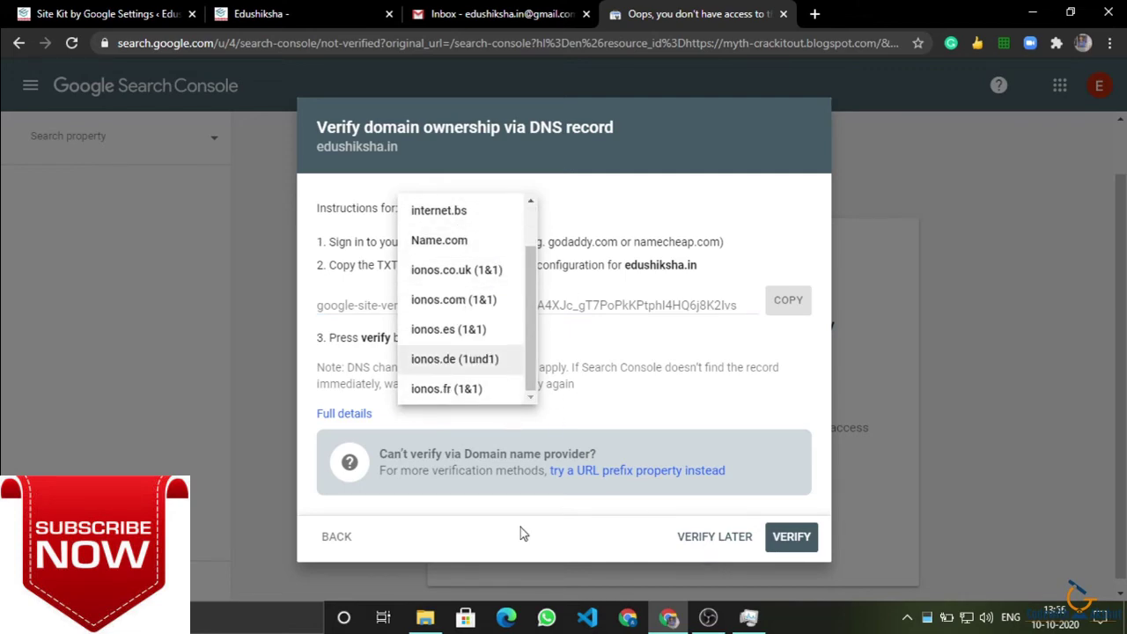
left_click(317, 548)
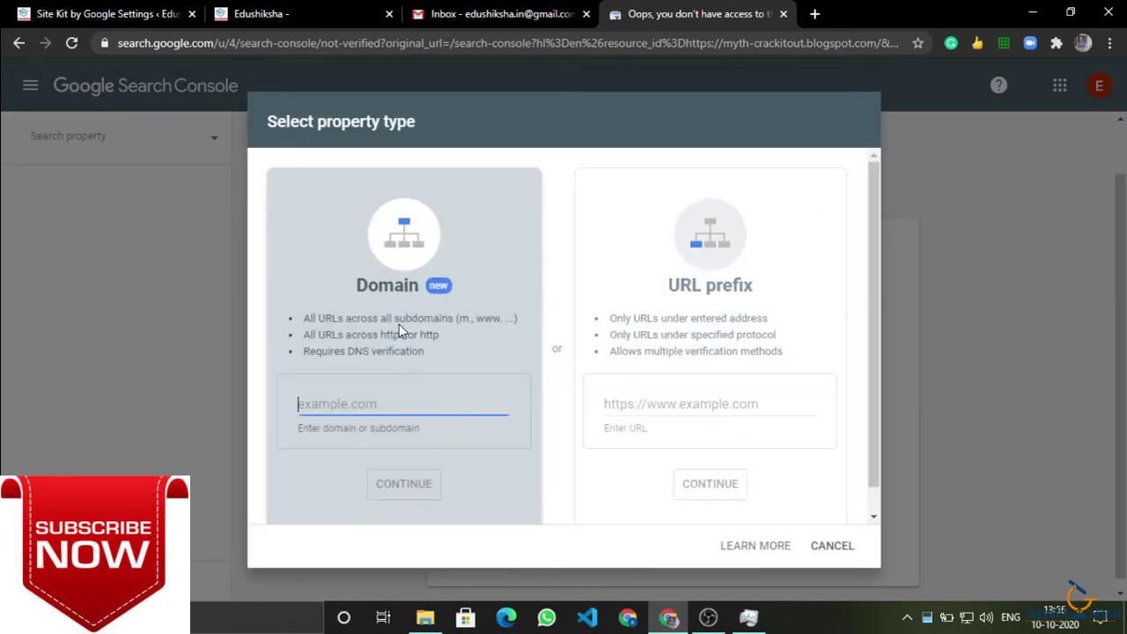
left_click(657, 404)
type("ht")
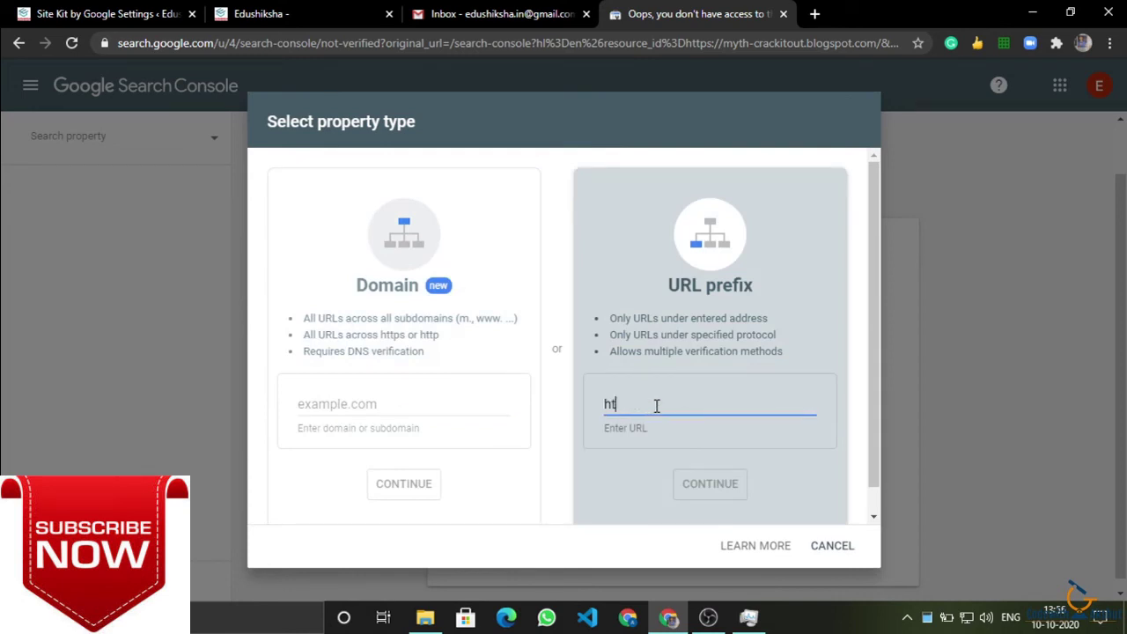
type("tps://www.edushiksha.in")
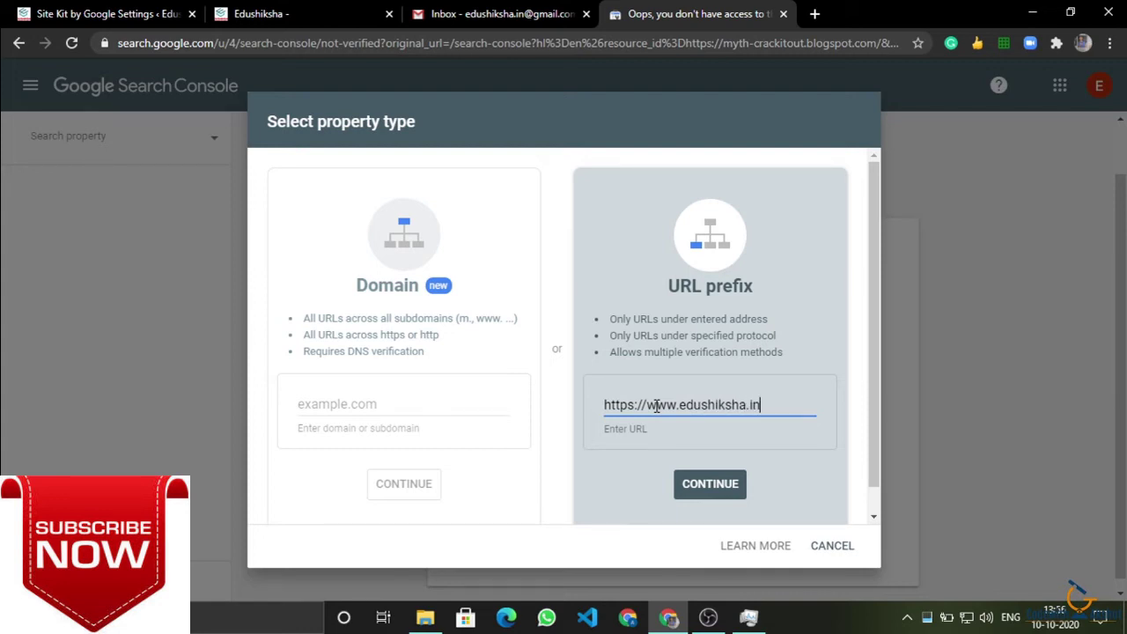
key("Return")
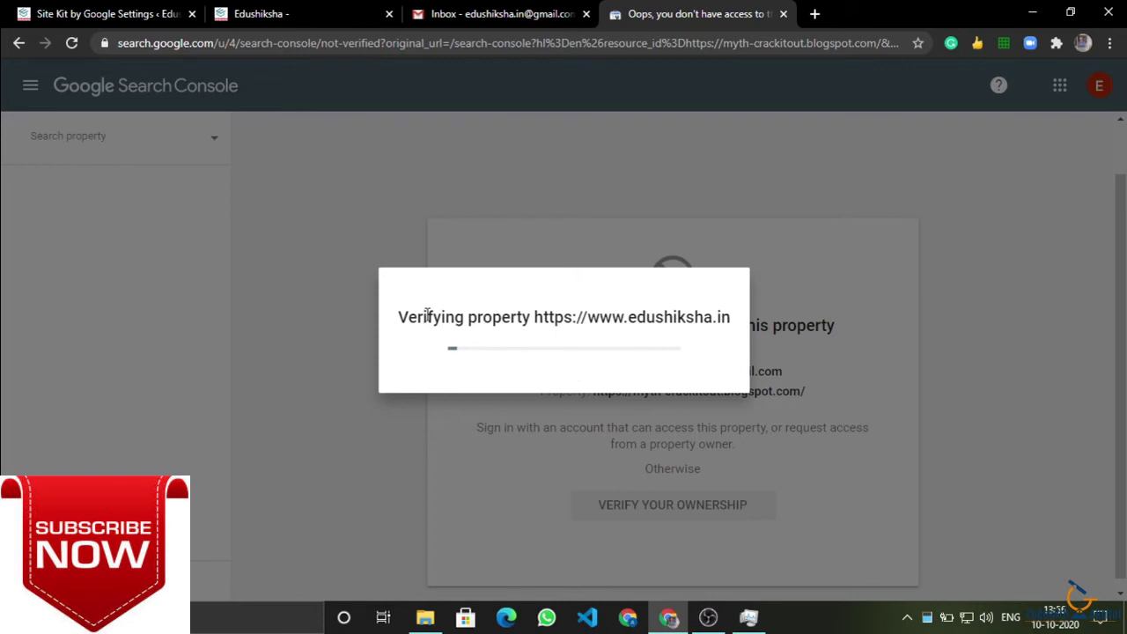
left_click_drag(461, 318, 507, 310)
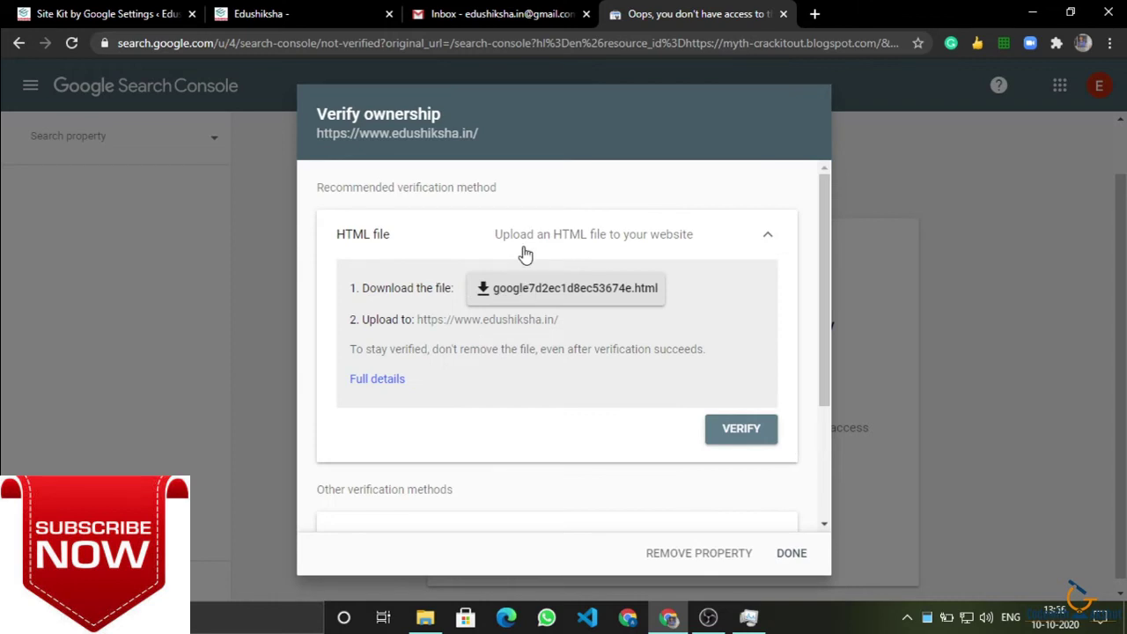
- Collapse and reopen the HTML file verification method, and highlight its upload instructions
left_click(525, 254)
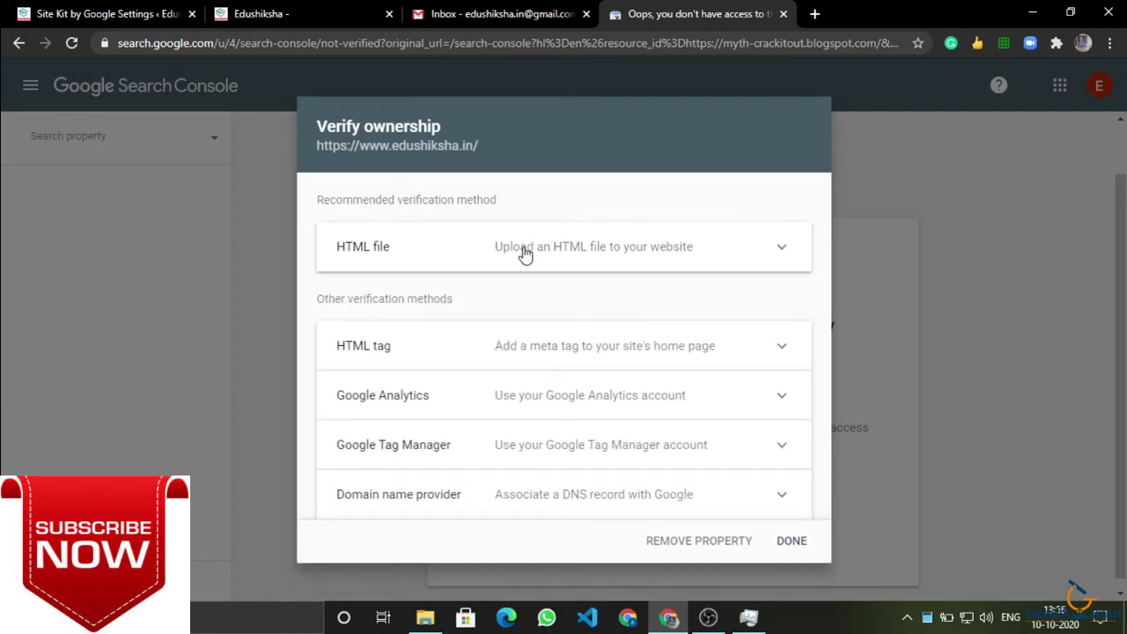
left_click(525, 254)
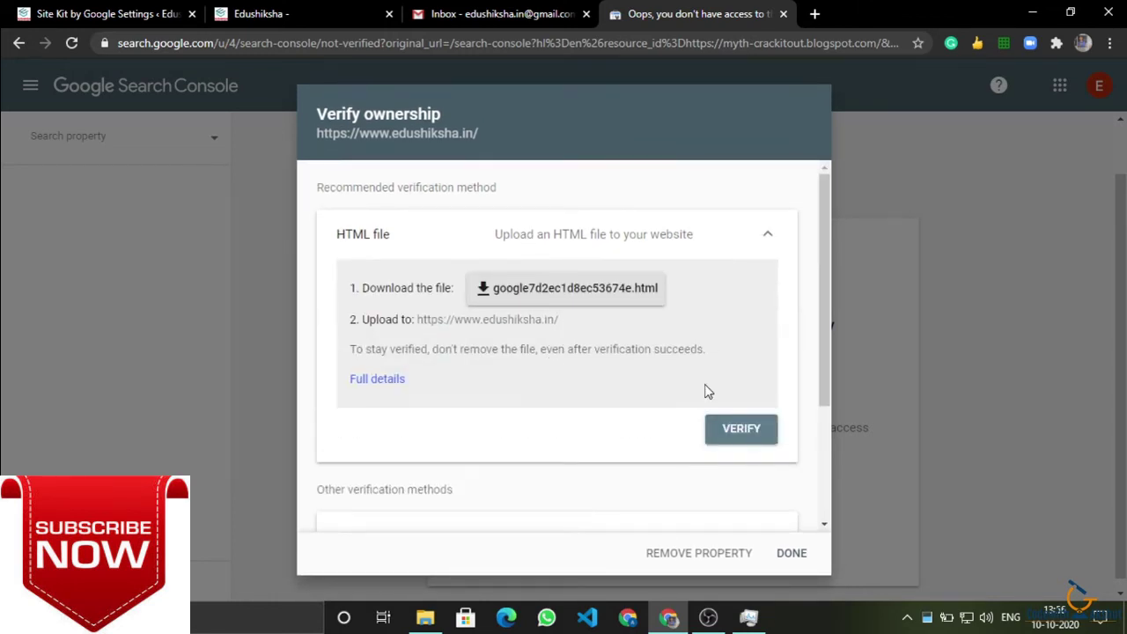
left_click_drag(737, 352, 321, 335)
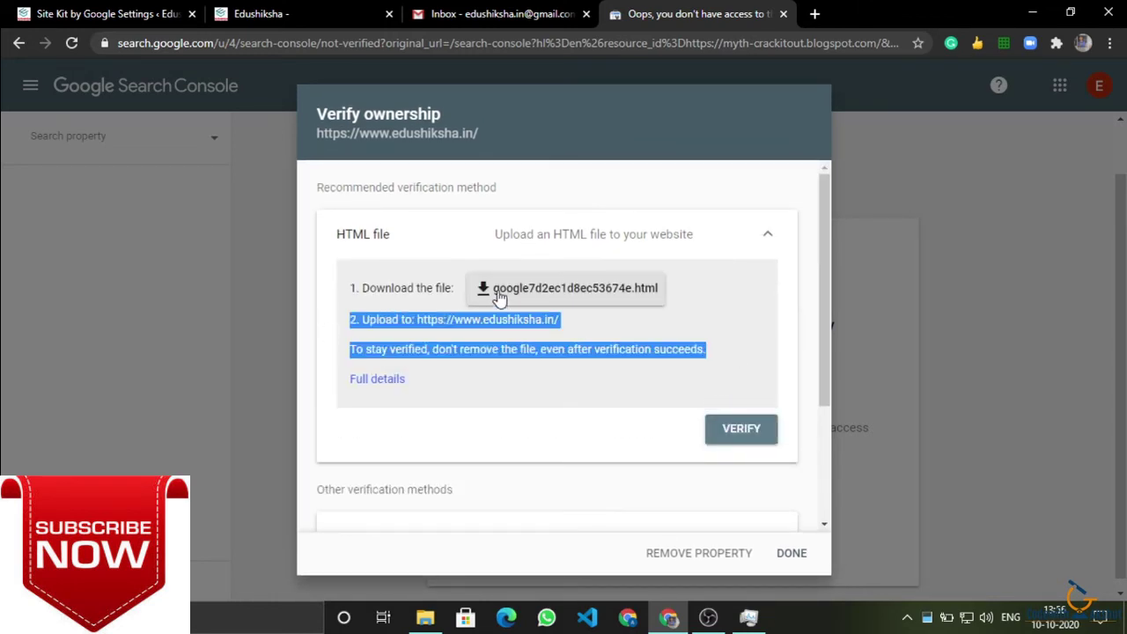
left_click(601, 366)
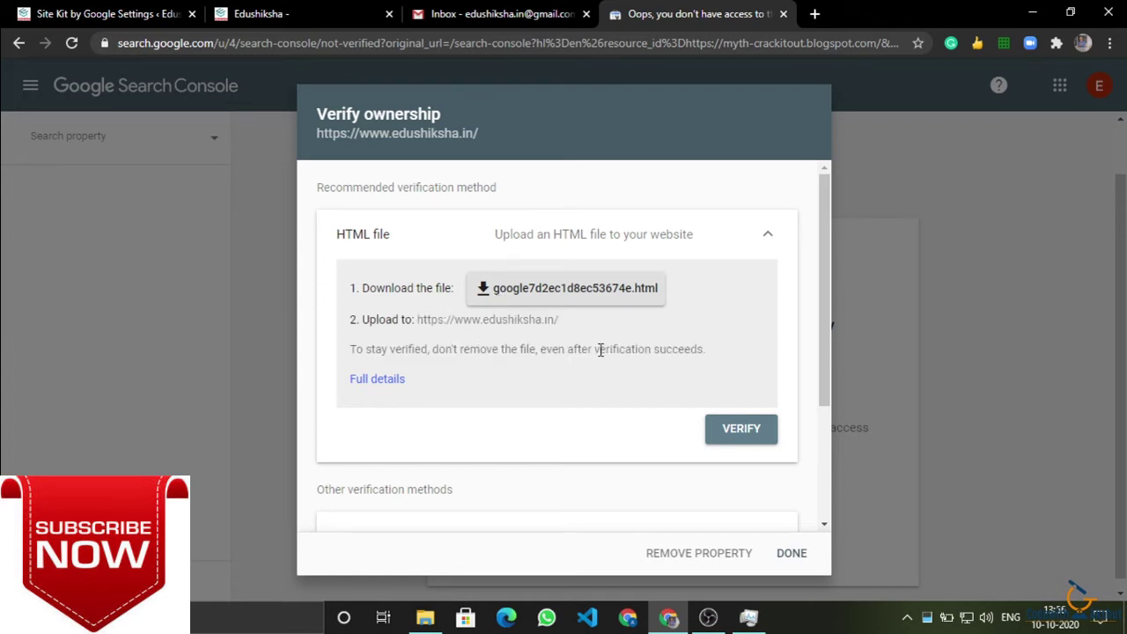
- Expand the HTML tag verification method and highlight part of the meta tag meant for the site's home page
scroll(599, 349, "down", 3)
left_click(488, 369)
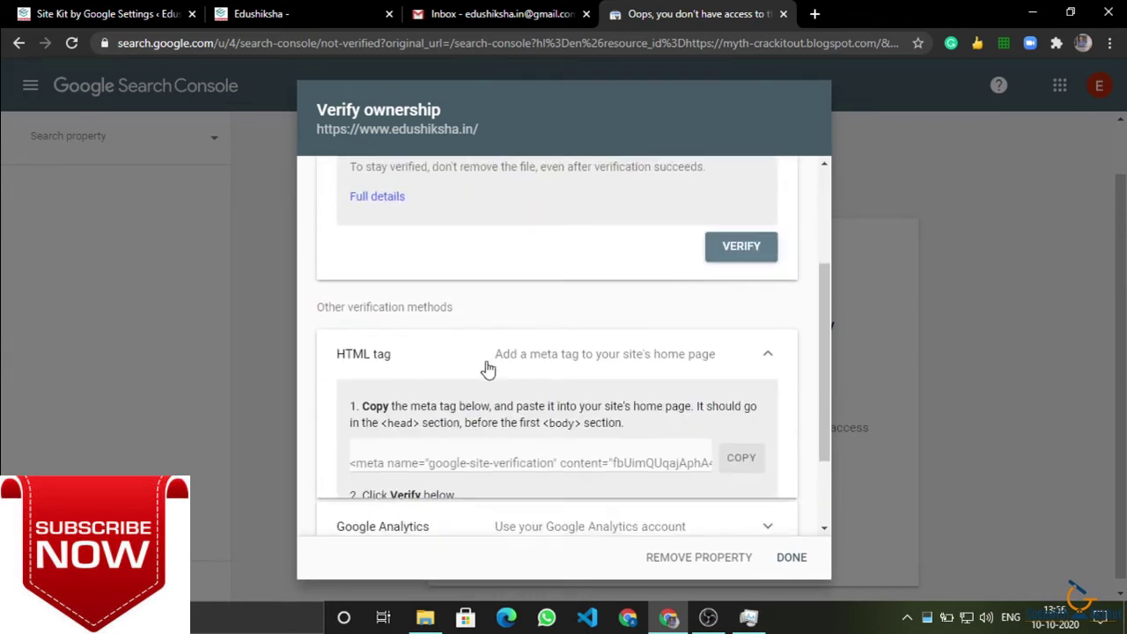
left_click_drag(352, 414, 702, 392)
double_click(528, 407)
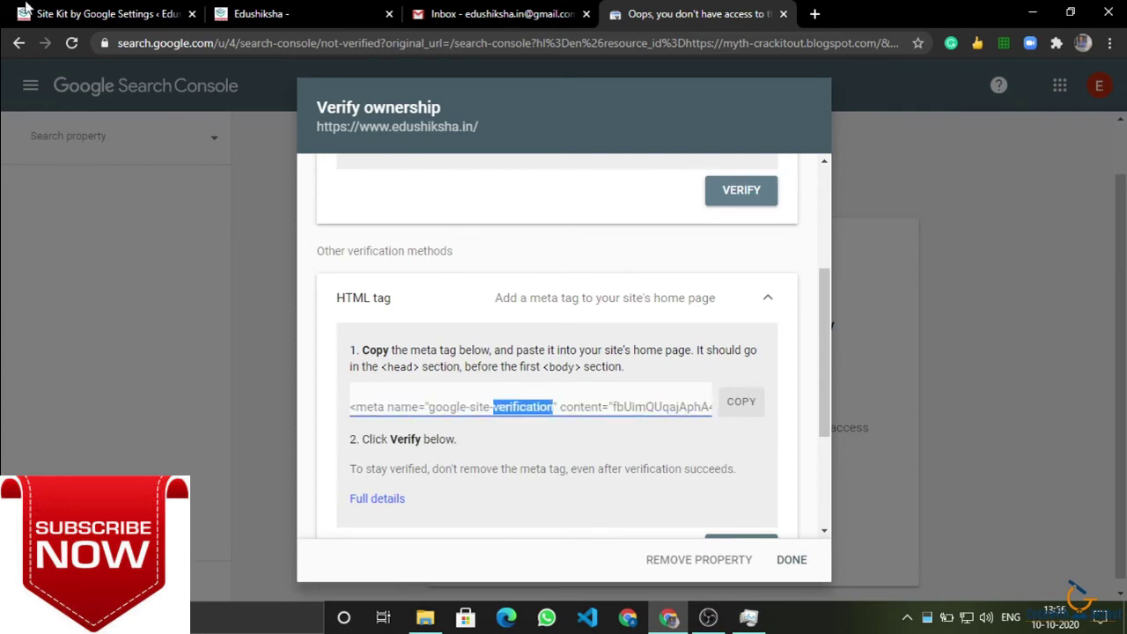
- Look through the open Site Kit, Edushiksha site and Gmail pages, and return to Search Console's ownership verification
left_click(114, 14)
left_click(304, 14)
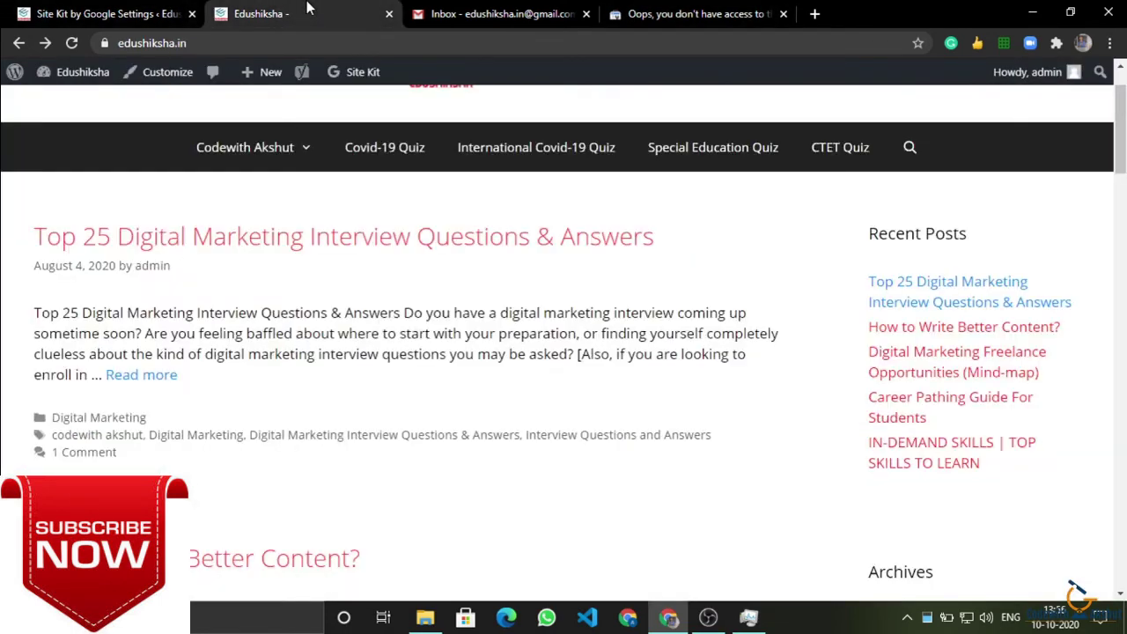
left_click(493, 11)
left_click(643, 9)
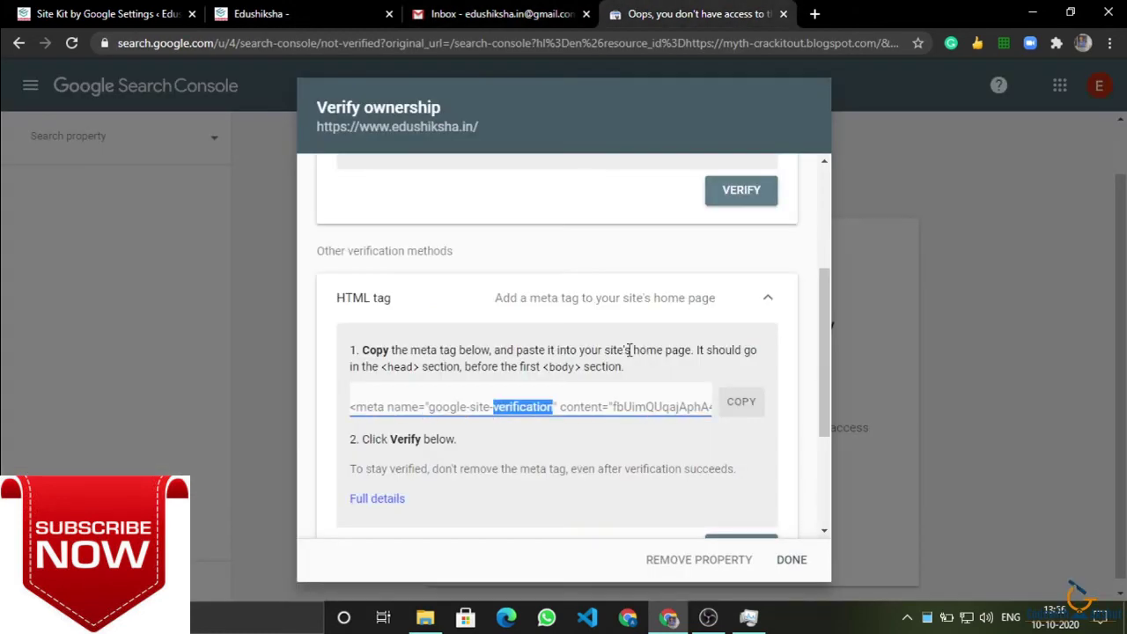
- Expand the Google Analytics, Google Tag Manager and Domain name provider verification methods to review their requirements
scroll(632, 352, "down", 2)
left_click(430, 476)
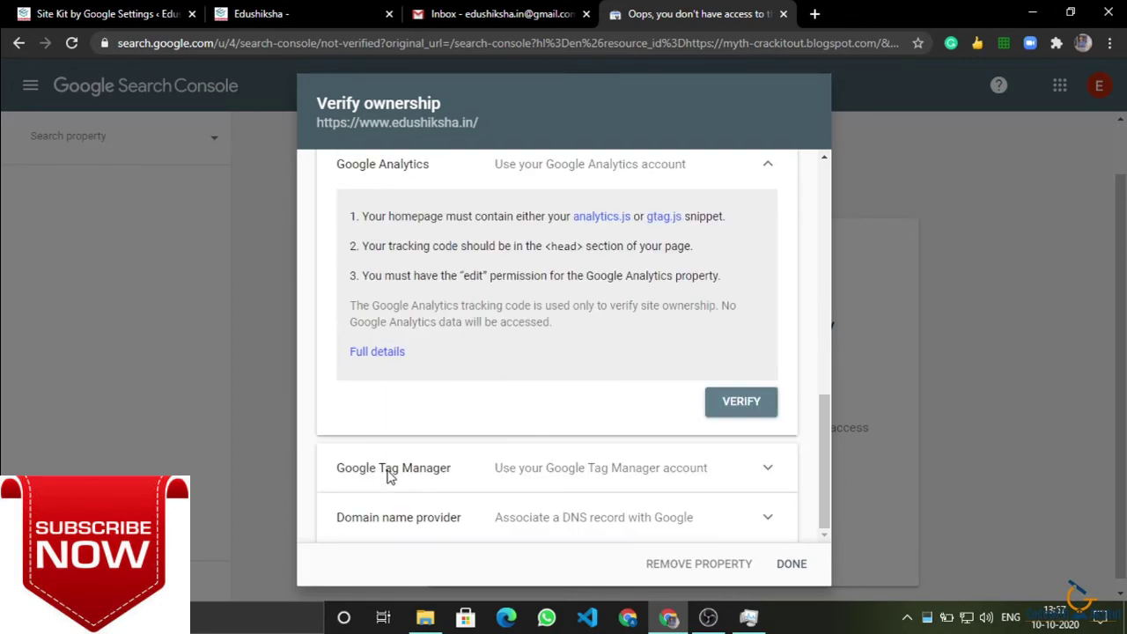
left_click(389, 478)
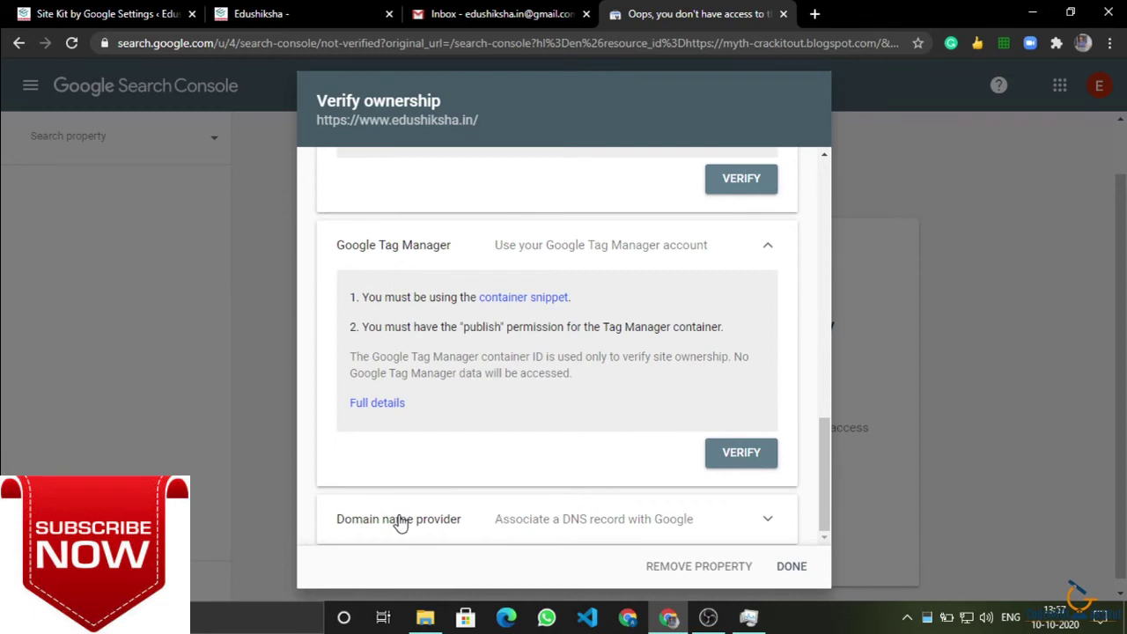
left_click(400, 521)
left_click_drag(700, 344, 389, 344)
- Return to the HTML file method and highlight the note about keeping the file after verification
scroll(442, 343, "up", 5)
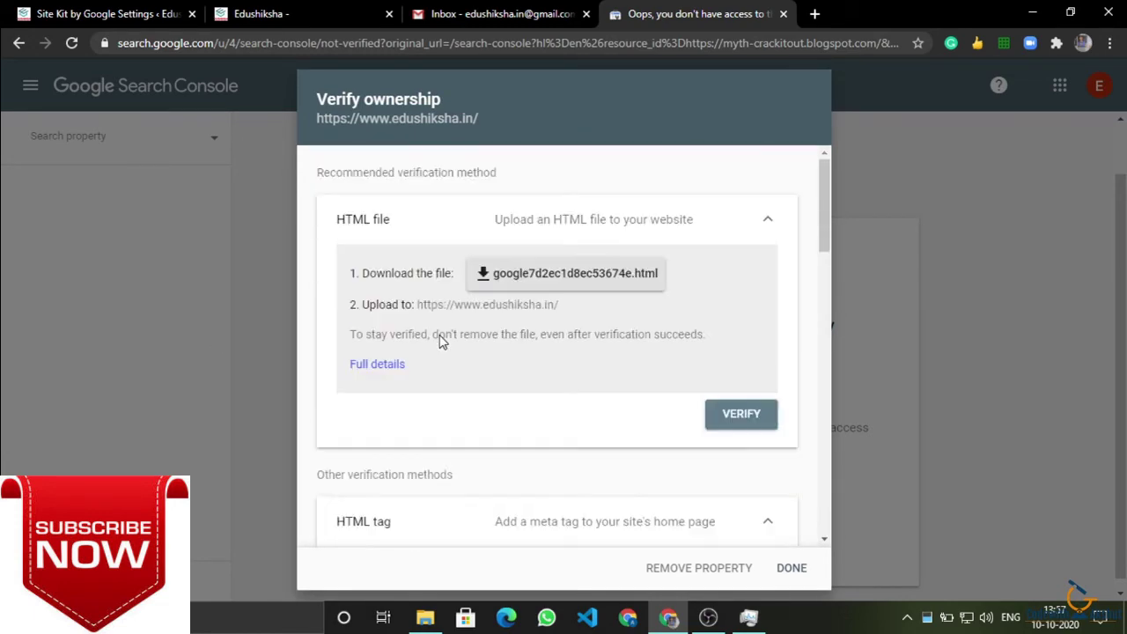
left_click_drag(498, 335, 779, 438)
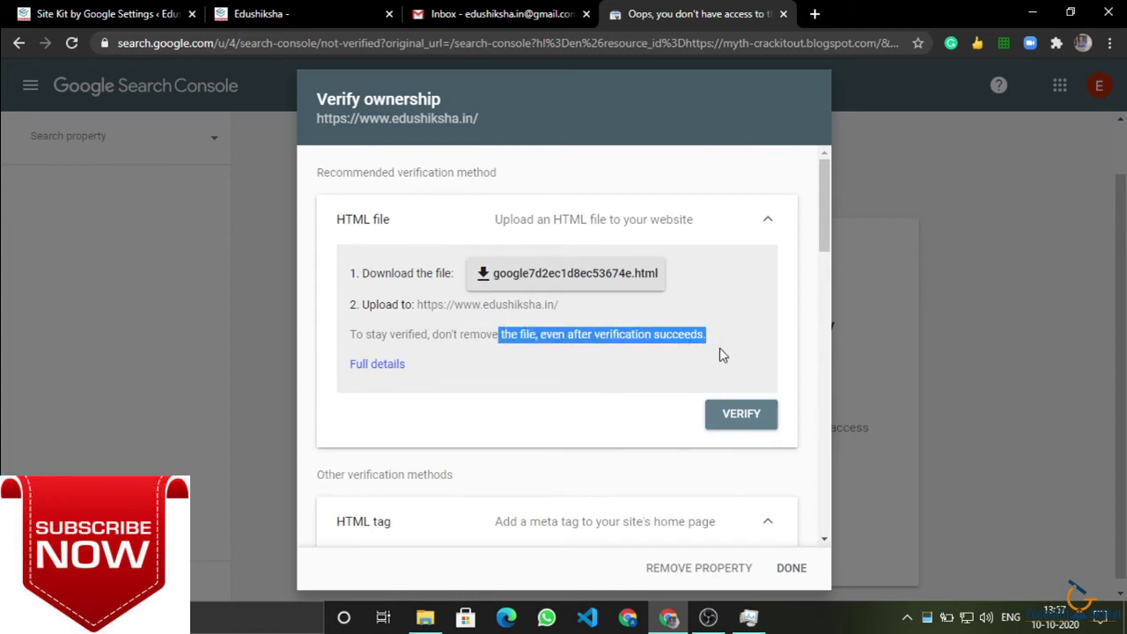
double_click(649, 345)
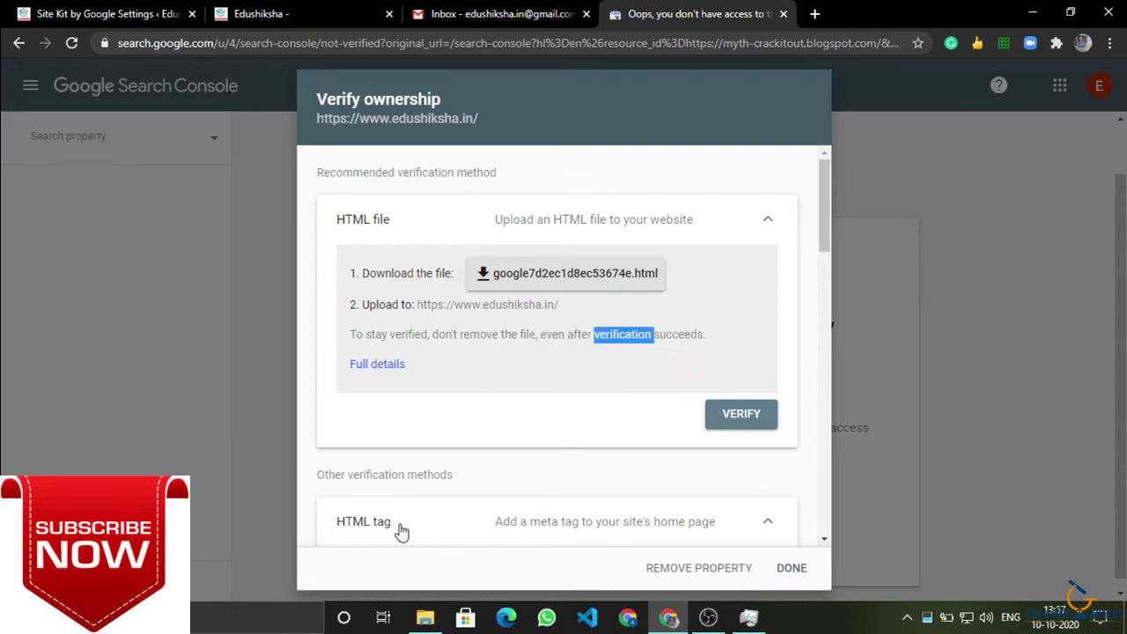
- Finish the ownership verification dialog without verifying, and open the edushiksha.in domain property from the property list
left_click(792, 568)
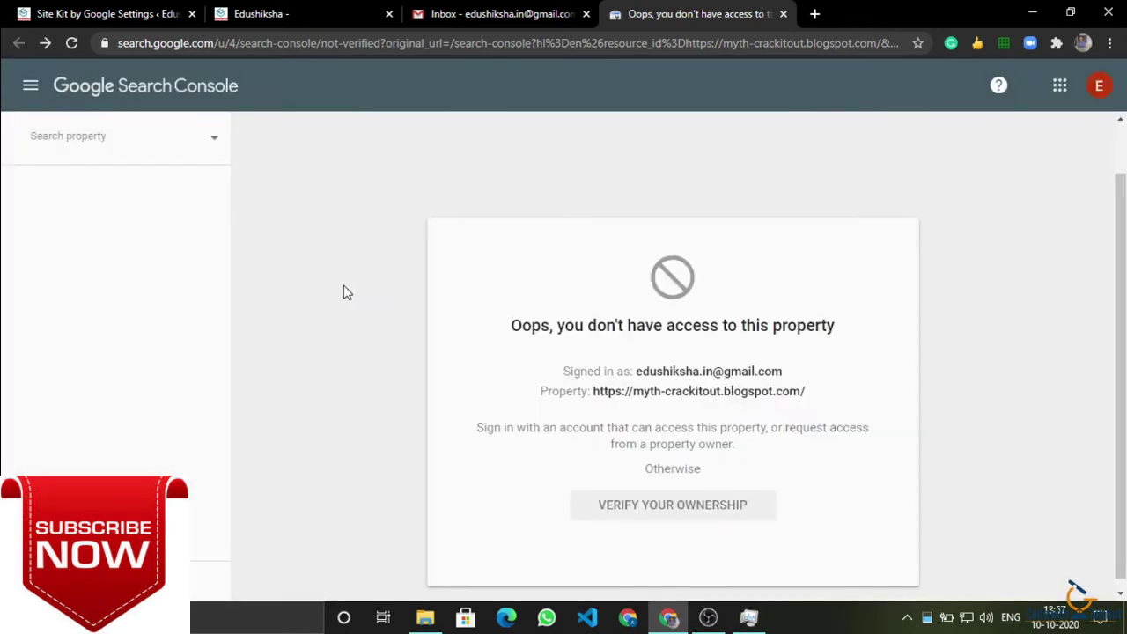
left_click(100, 150)
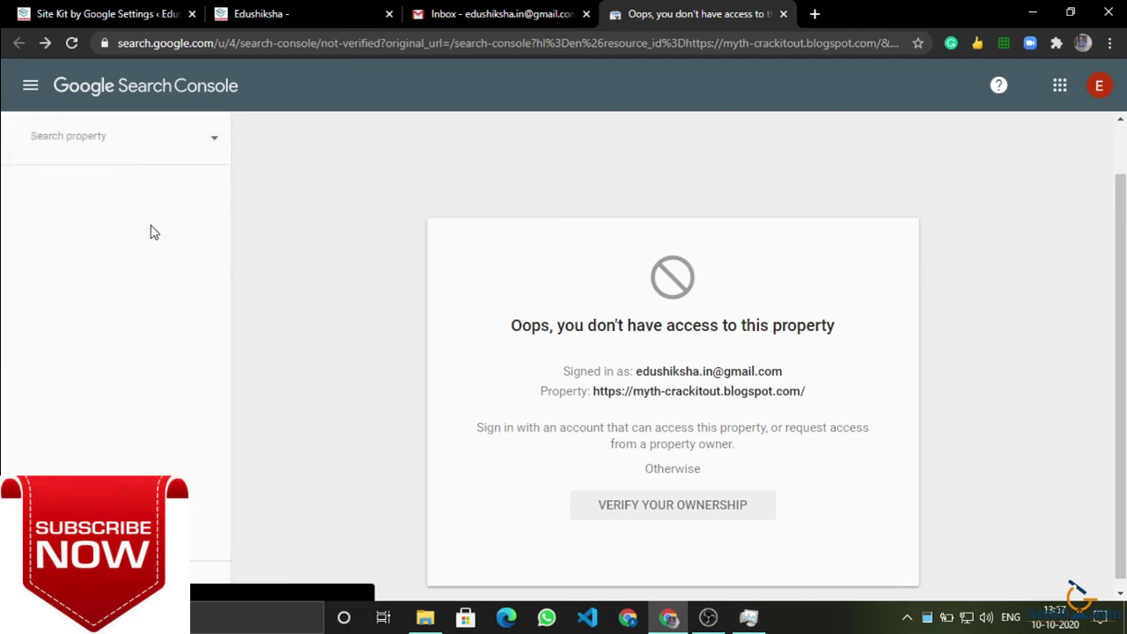
left_click(167, 236)
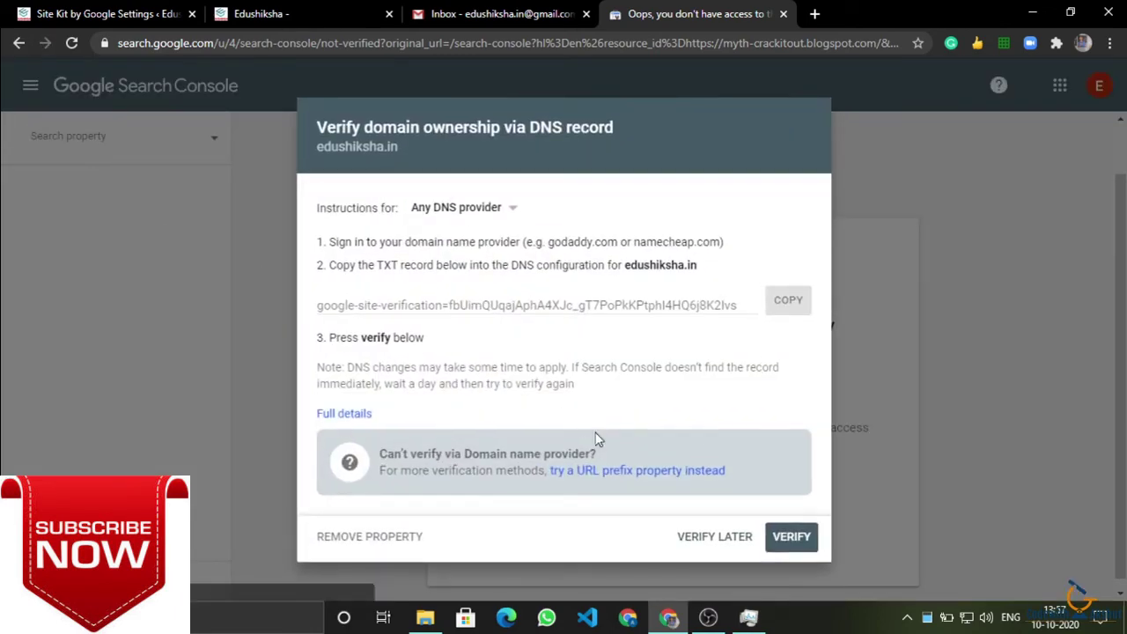
left_click(341, 543)
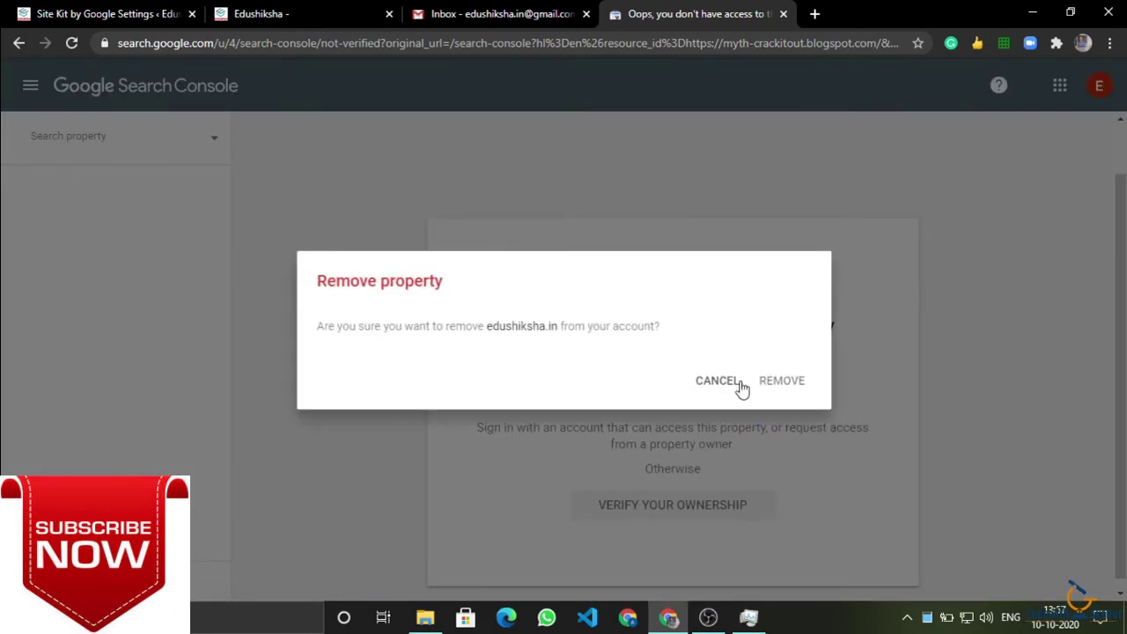
left_click(781, 388)
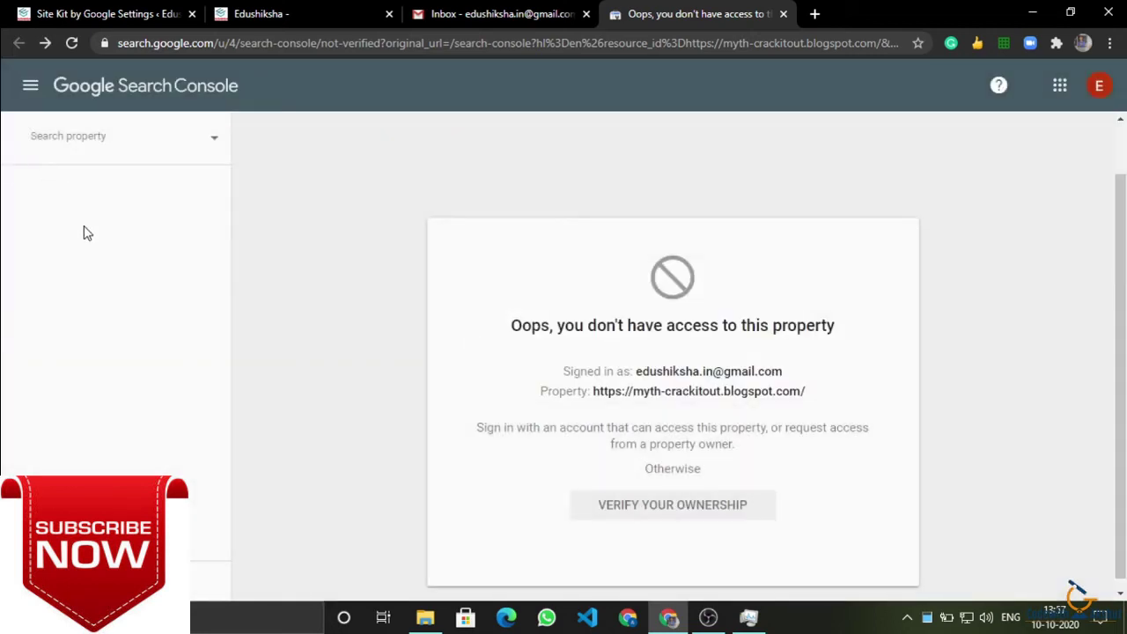
left_click(62, 136)
left_click(99, 224)
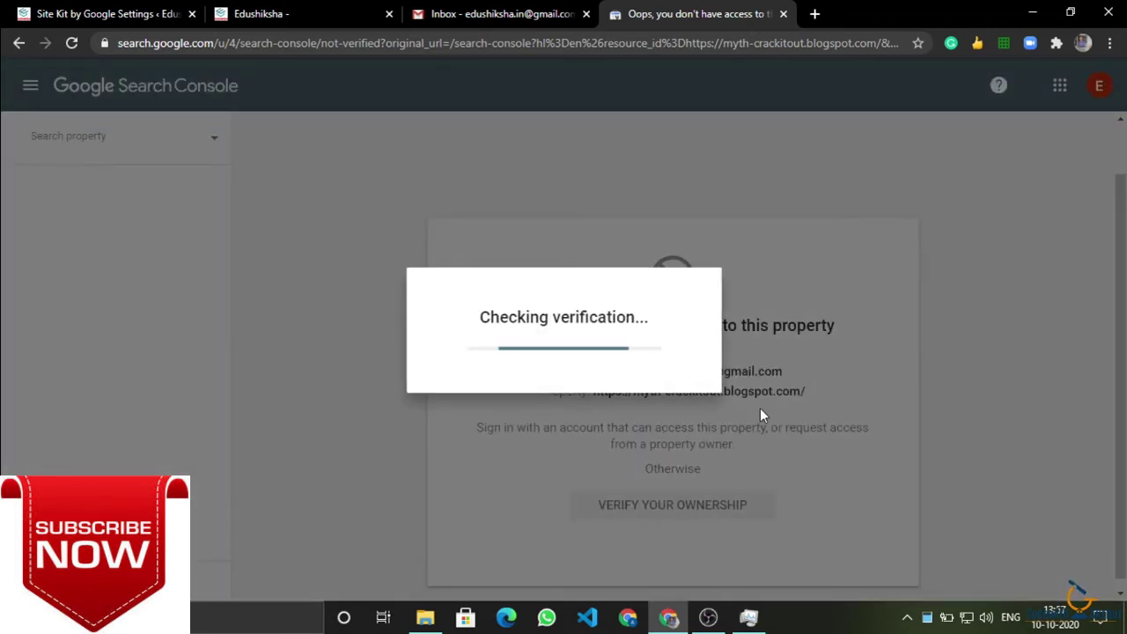
- Open a browser window under another profile and load the Google Search Console site in it
left_click(1082, 48)
left_click(924, 377)
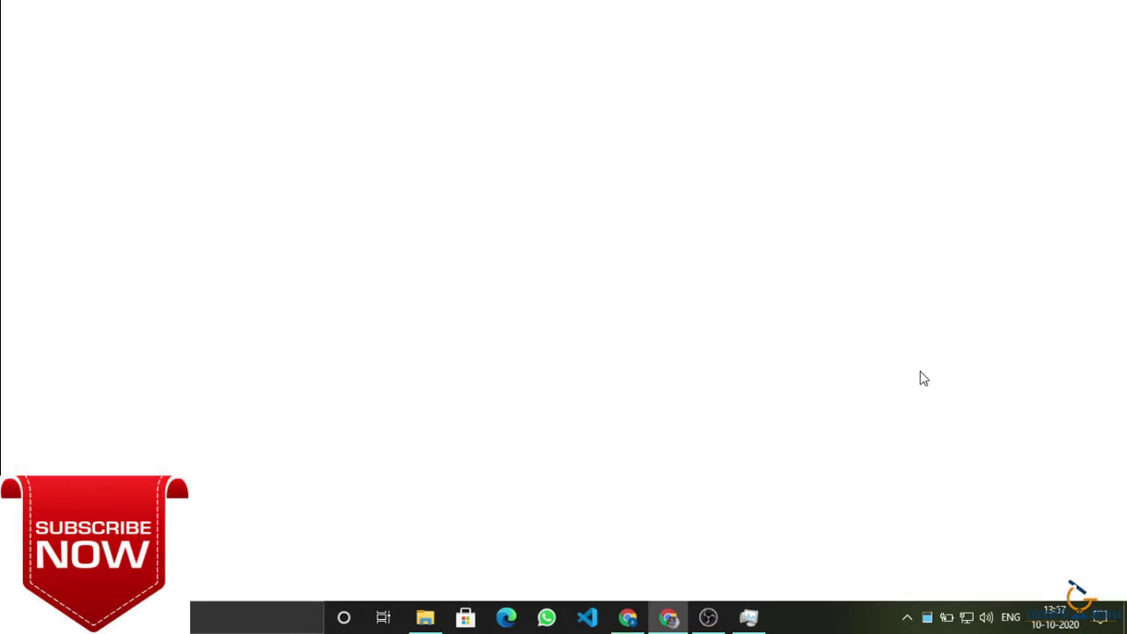
type("google se")
key("Down")
key("Return")
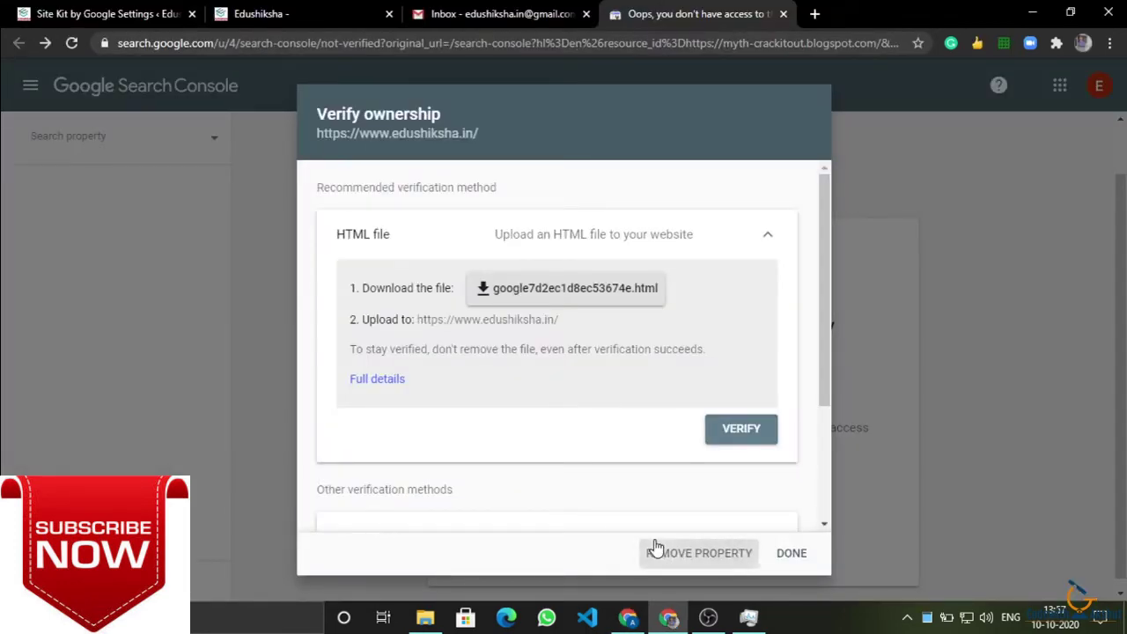
left_click(650, 551)
left_click(783, 381)
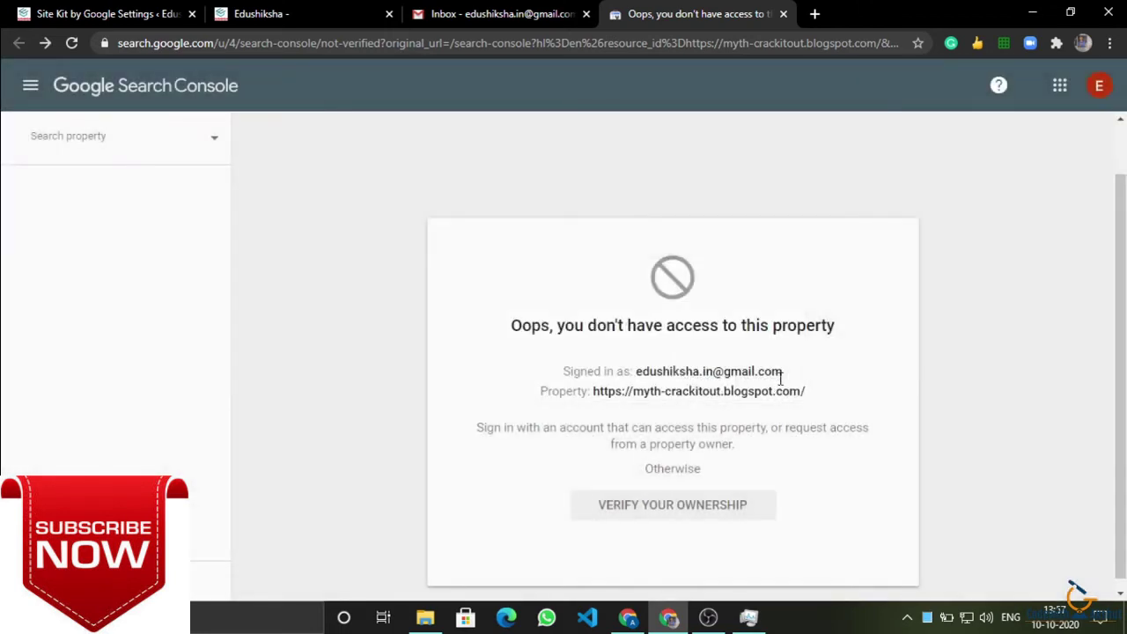
left_click(783, 13)
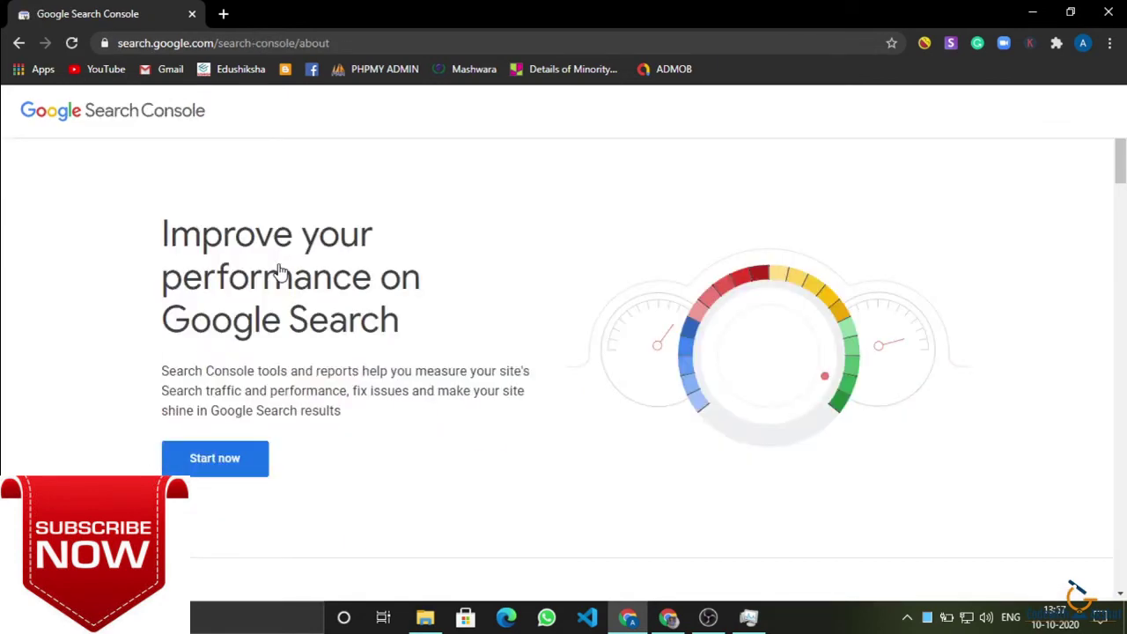
left_click(244, 465)
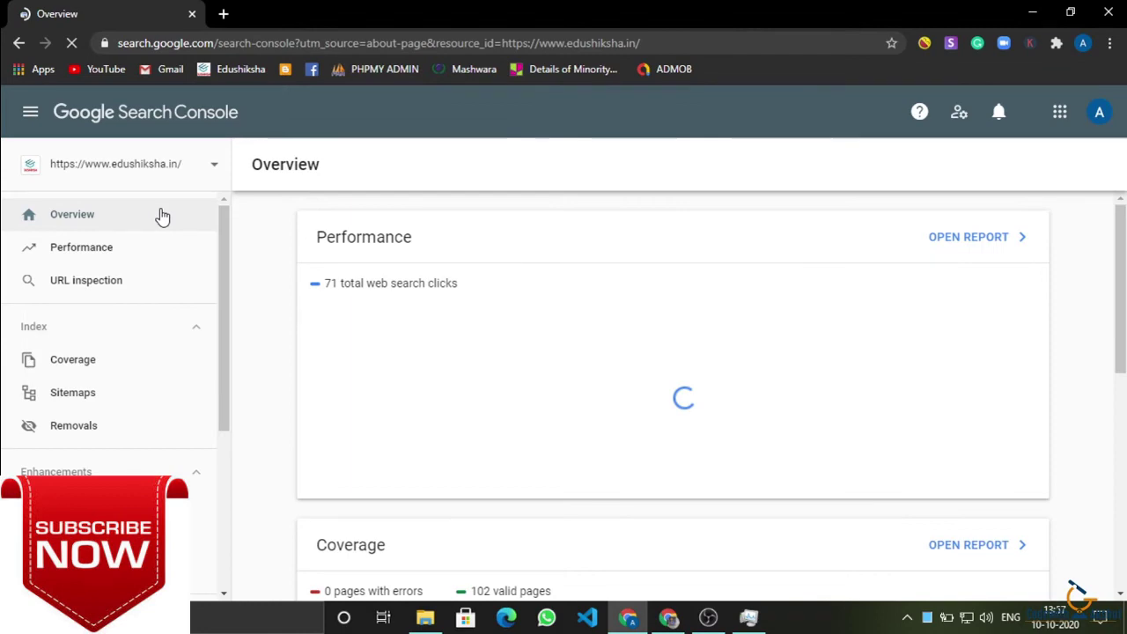
left_click(96, 174)
left_click(408, 182)
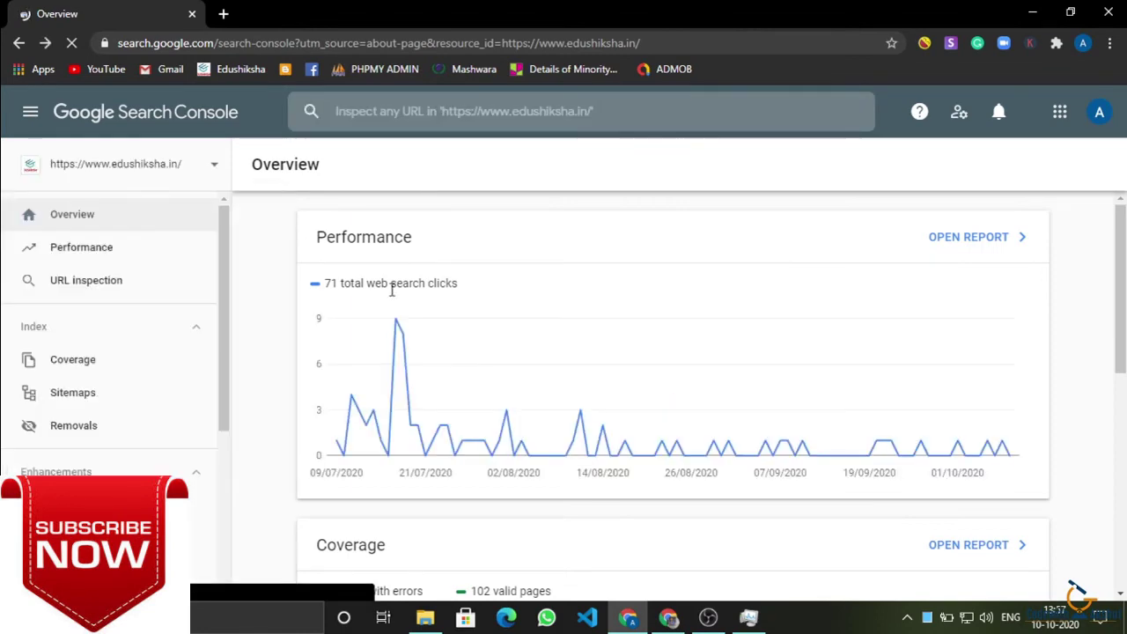
scroll(493, 495, "down", 5)
scroll(496, 493, "up", 5)
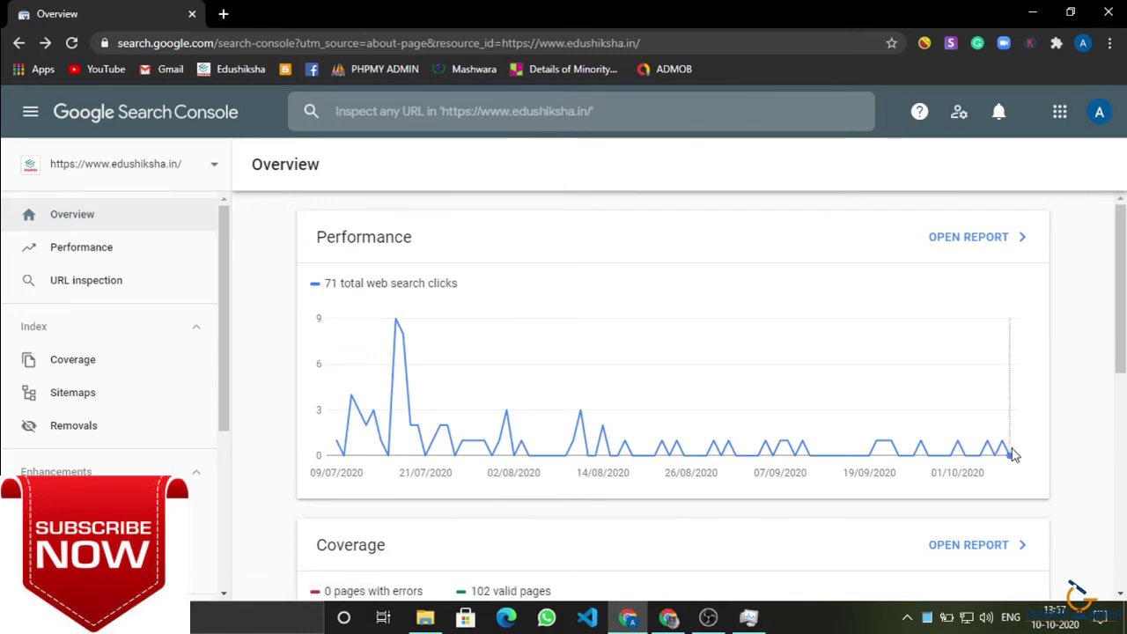
- Open the Performance report and examine its clicks, impressions, chart and list of queries
left_click(37, 252)
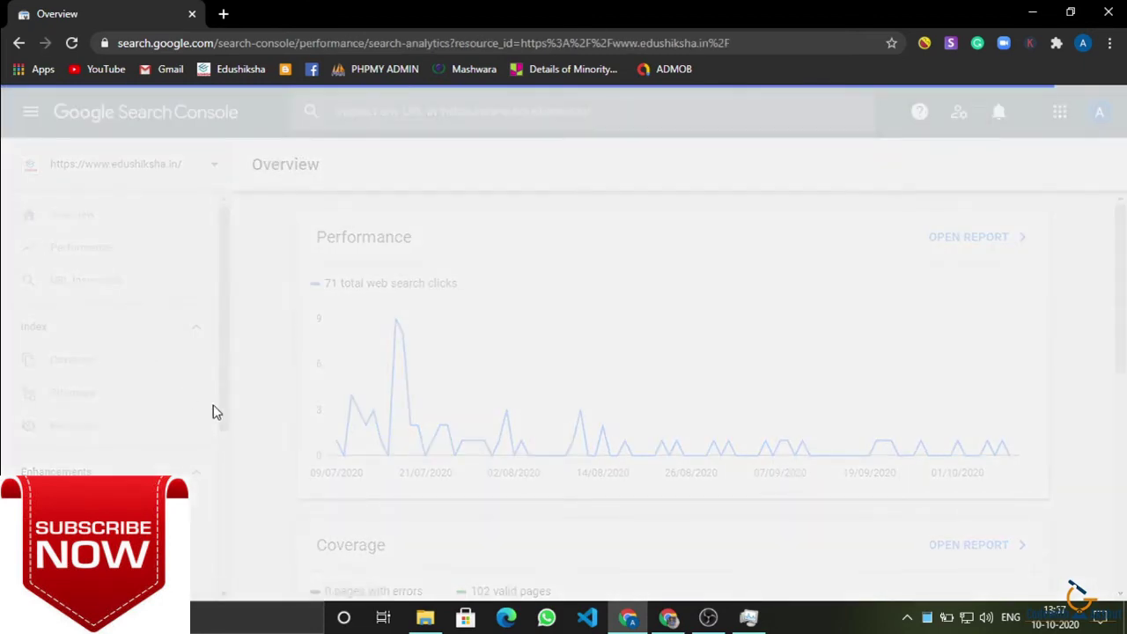
scroll(450, 374, "down", 4)
scroll(449, 375, "up", 4)
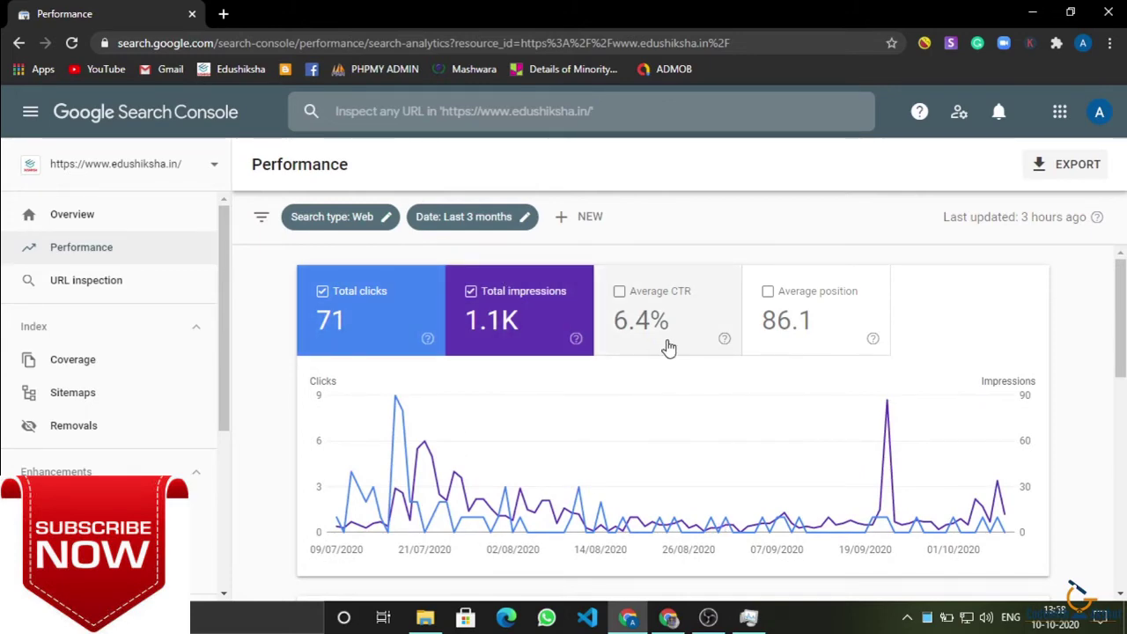
scroll(669, 334, "down", 4)
scroll(669, 327, "up", 4)
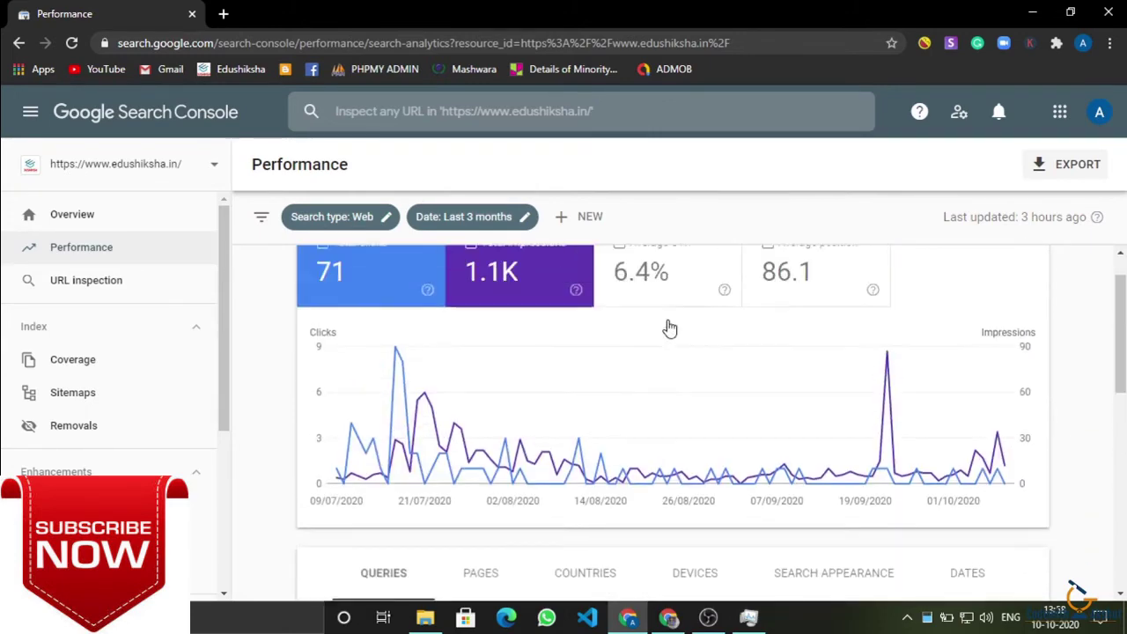
scroll(786, 402, "down", 3)
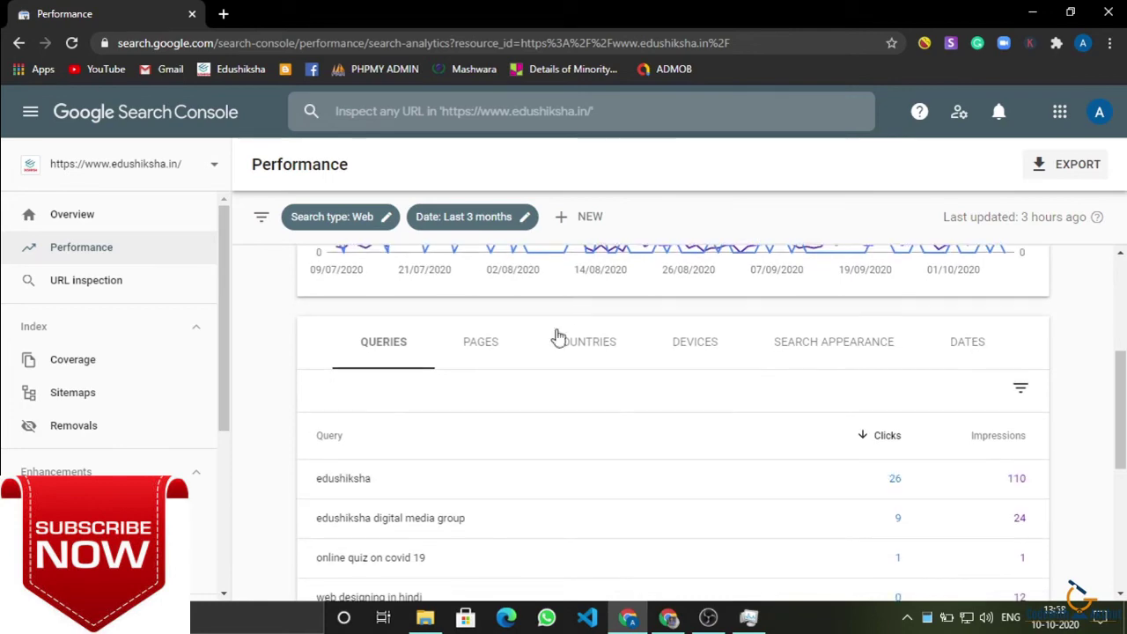
scroll(487, 342, "down", 2)
scroll(503, 290, "up", 6)
scroll(503, 294, "down", 4)
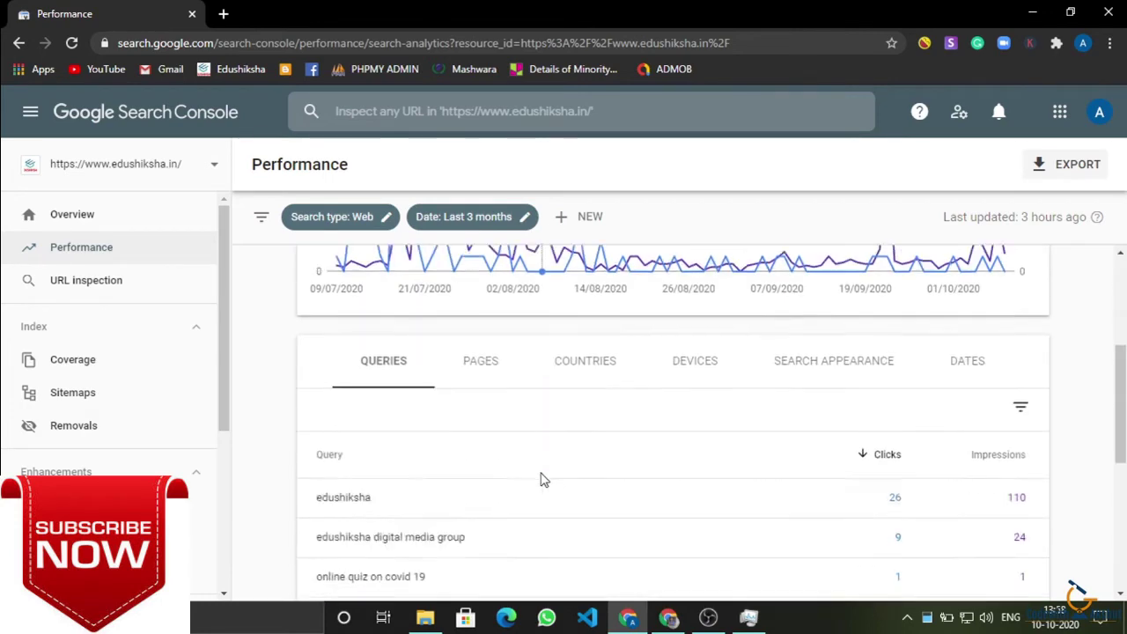
- View the Performance report broken down by pages, countries, search appearance and dates
scroll(483, 359, "up", 1)
left_click(480, 356)
scroll(480, 358, "down", 3)
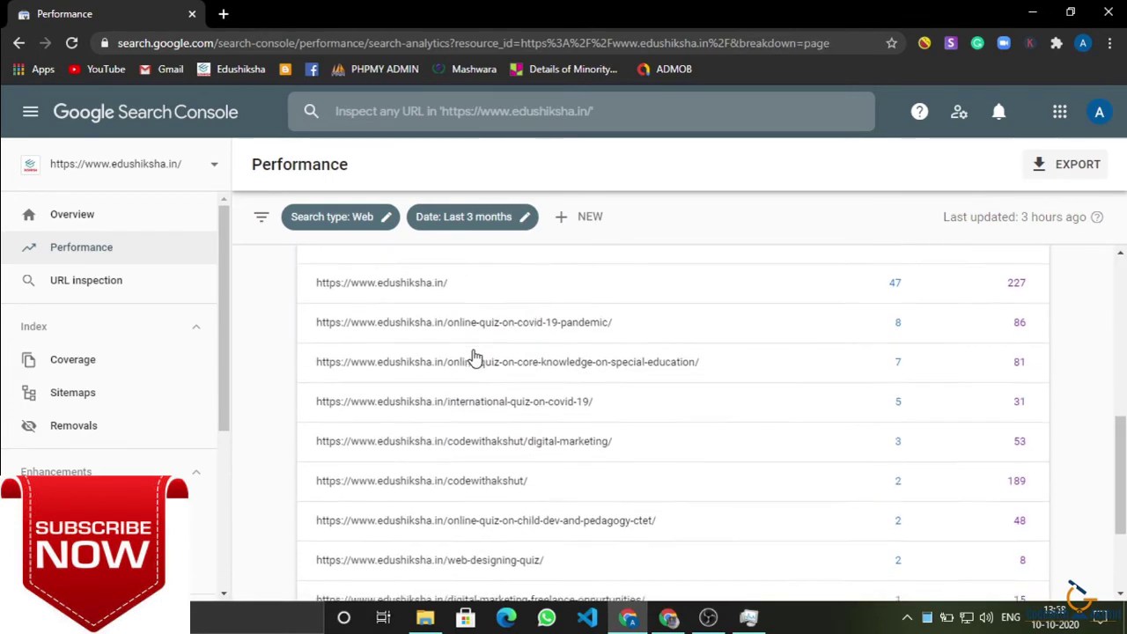
scroll(617, 385, "up", 1)
left_click(596, 272)
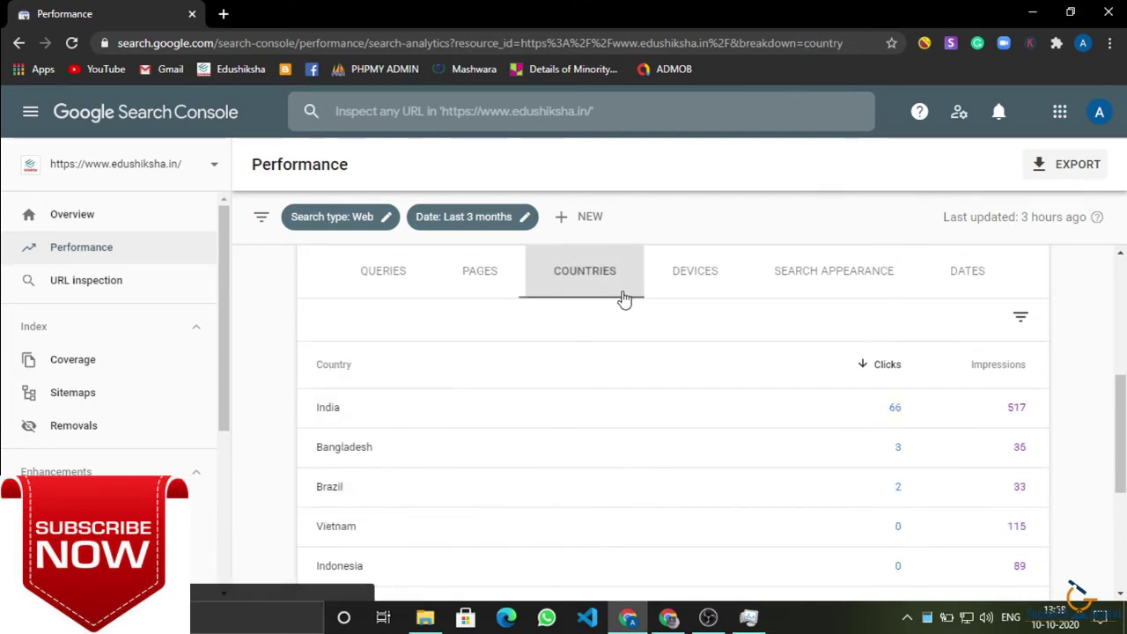
left_click(825, 276)
left_click(954, 350)
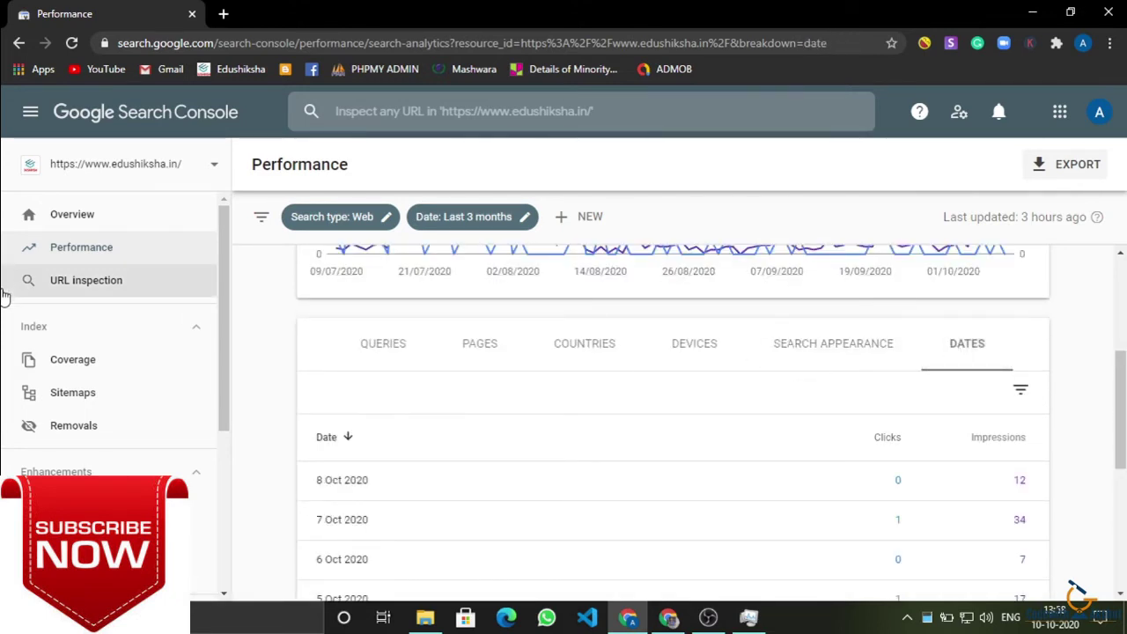
- Open the property's Sitemaps page, and in the WordPress admin search for new plugins with the keyword sitemaps
left_click(143, 399)
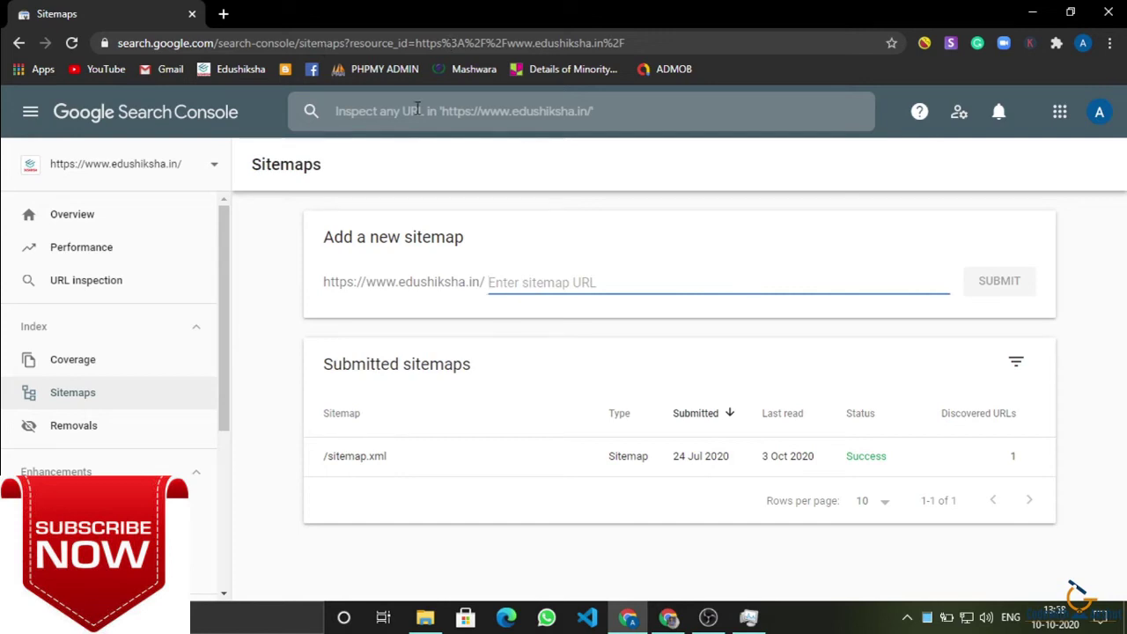
key("alt+Tab")
left_click(105, 14)
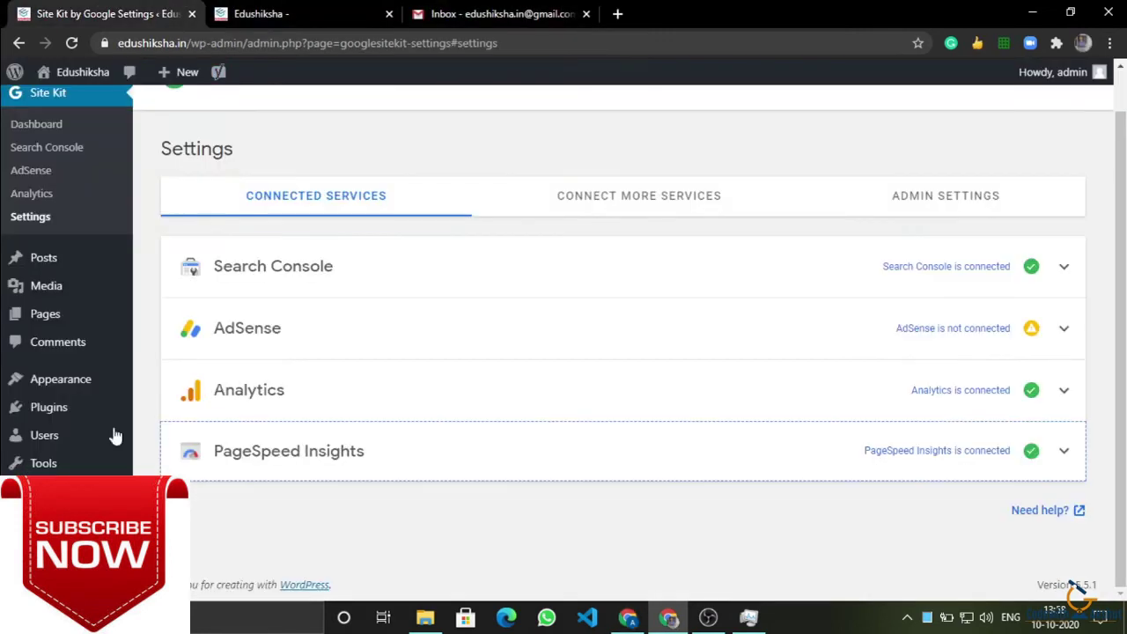
mouse_move(112, 417)
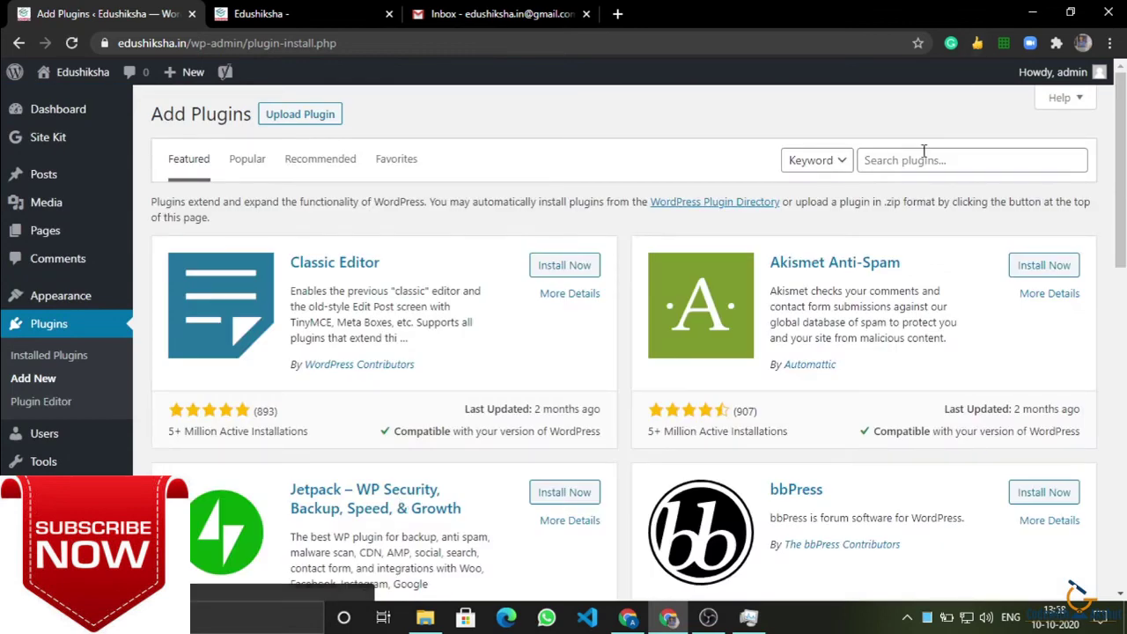
left_click(920, 161)
type("sitemaps")
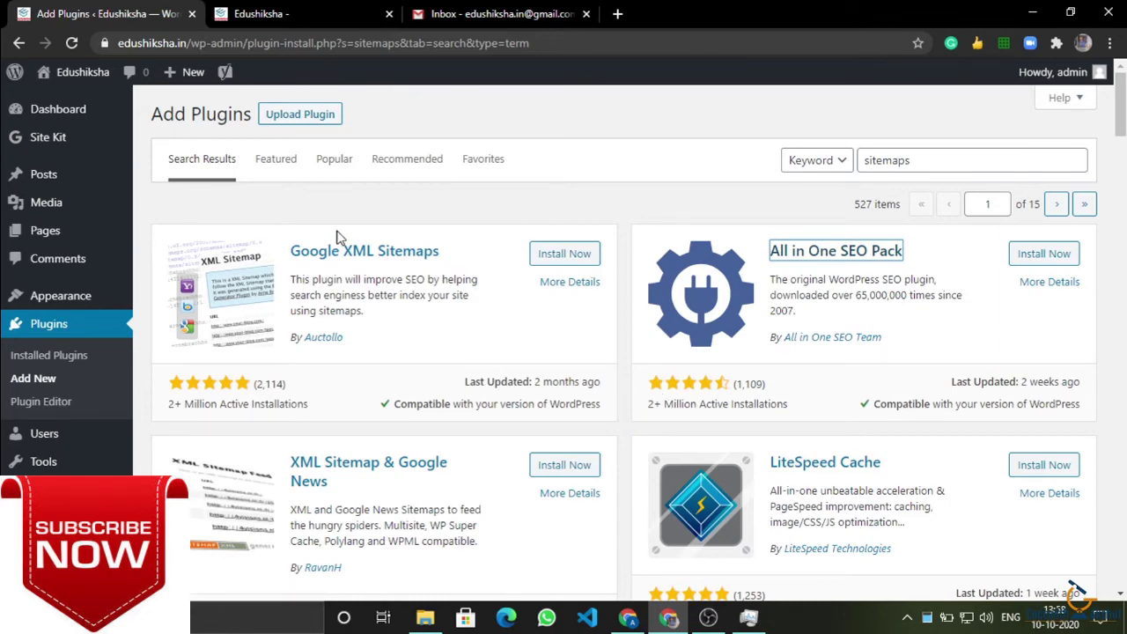
- Examine the description of the Google XML Sitemaps plugin in the search results
left_click_drag(433, 295, 398, 296)
double_click(378, 295)
scroll(377, 296, "down", 1)
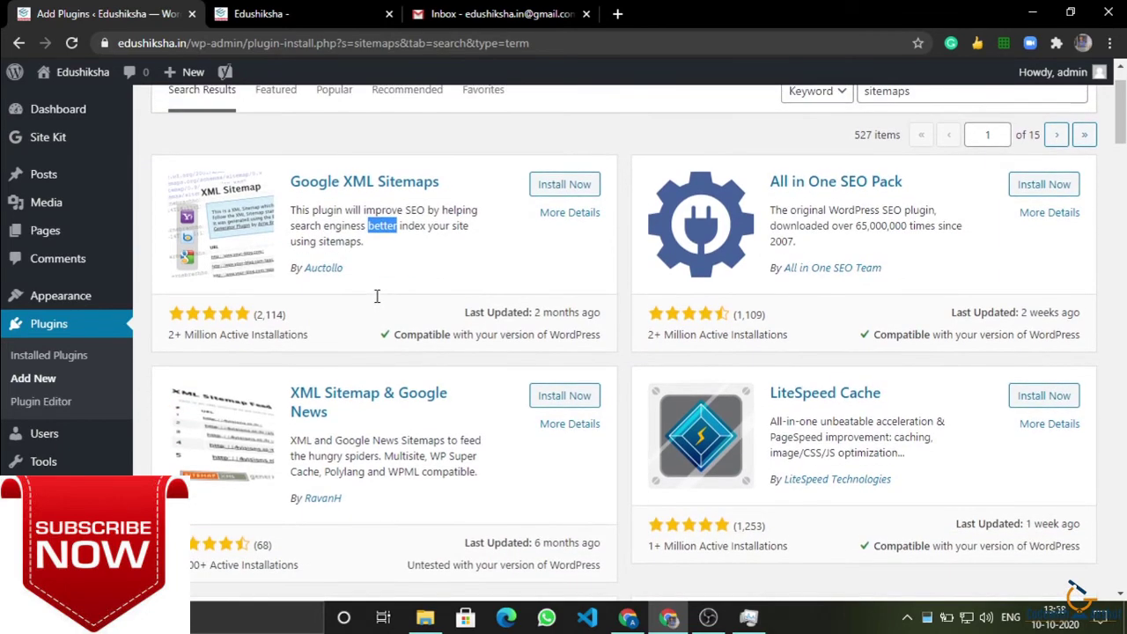
scroll(377, 298, "up", 1)
left_click_drag(493, 322, 414, 320)
left_click(288, 281)
left_click(618, 13)
left_click(253, 13)
left_click(291, 41)
left_click(290, 41)
type("/")
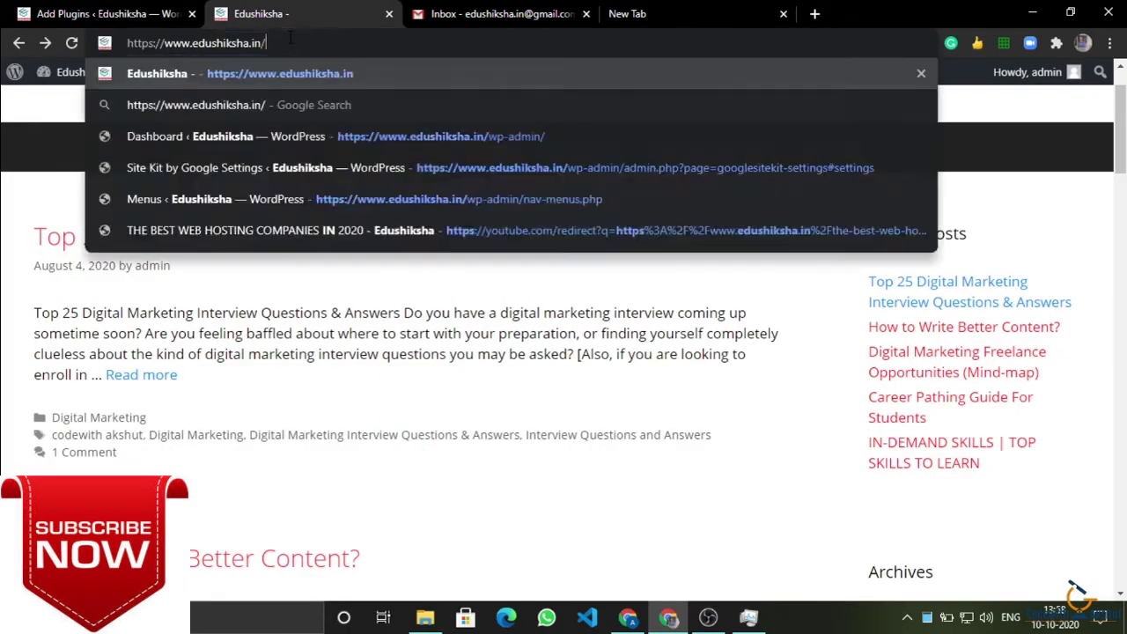
type("sitemap.xml")
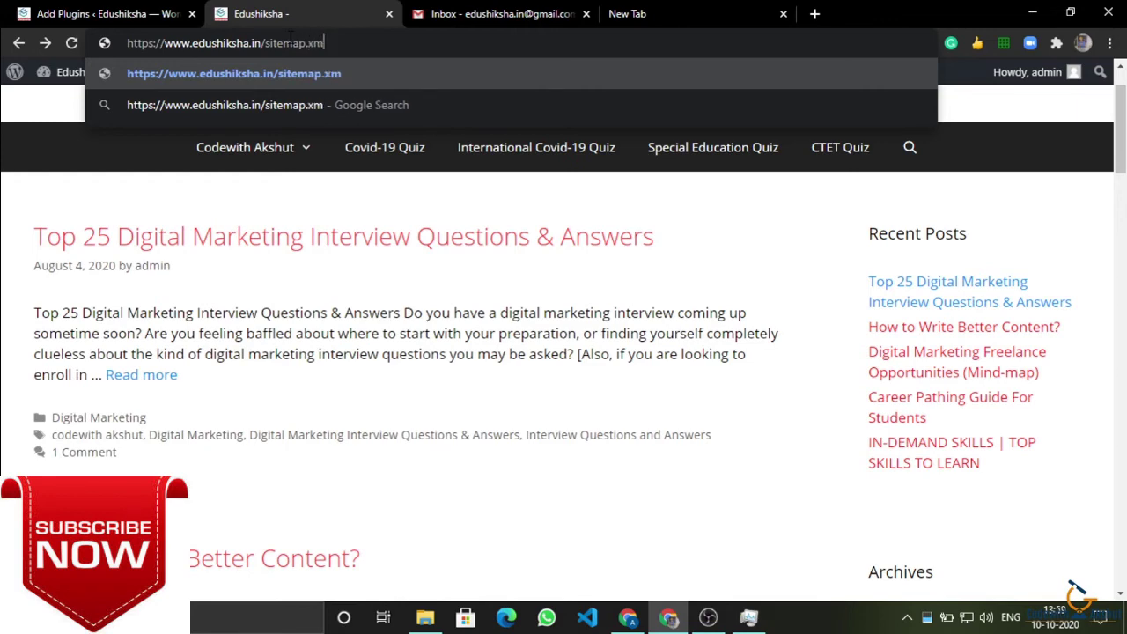
key("Return")
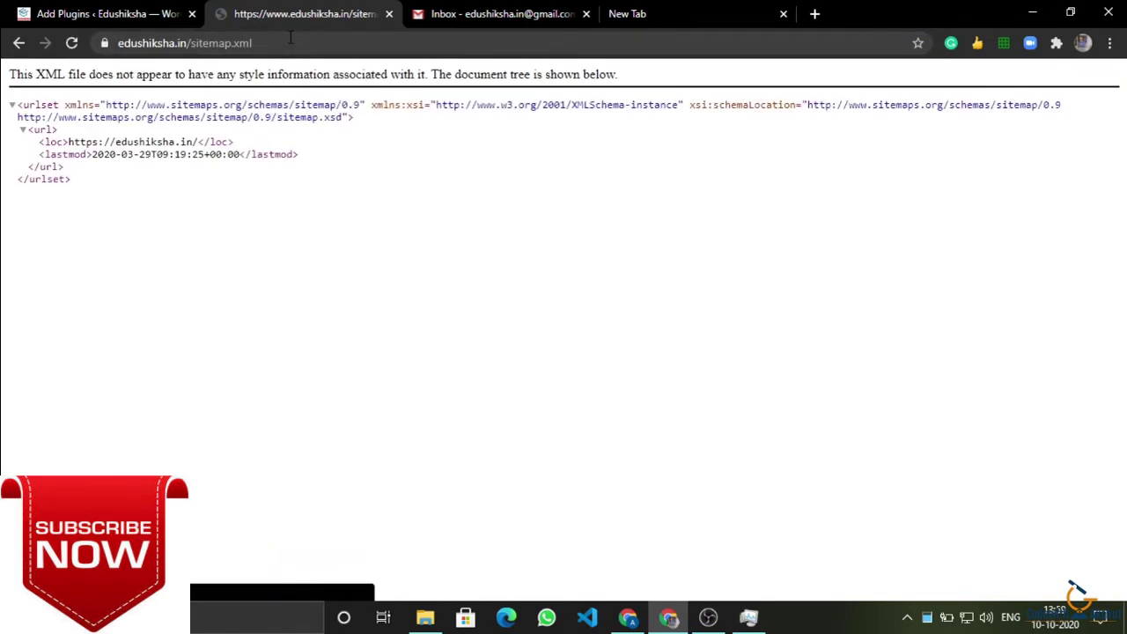
- Examine the sitemap's address and its XML contents, highlighting the whole URL set
key("ctrl+a")
left_click(169, 261)
key("ctrl+a")
left_click(227, 48)
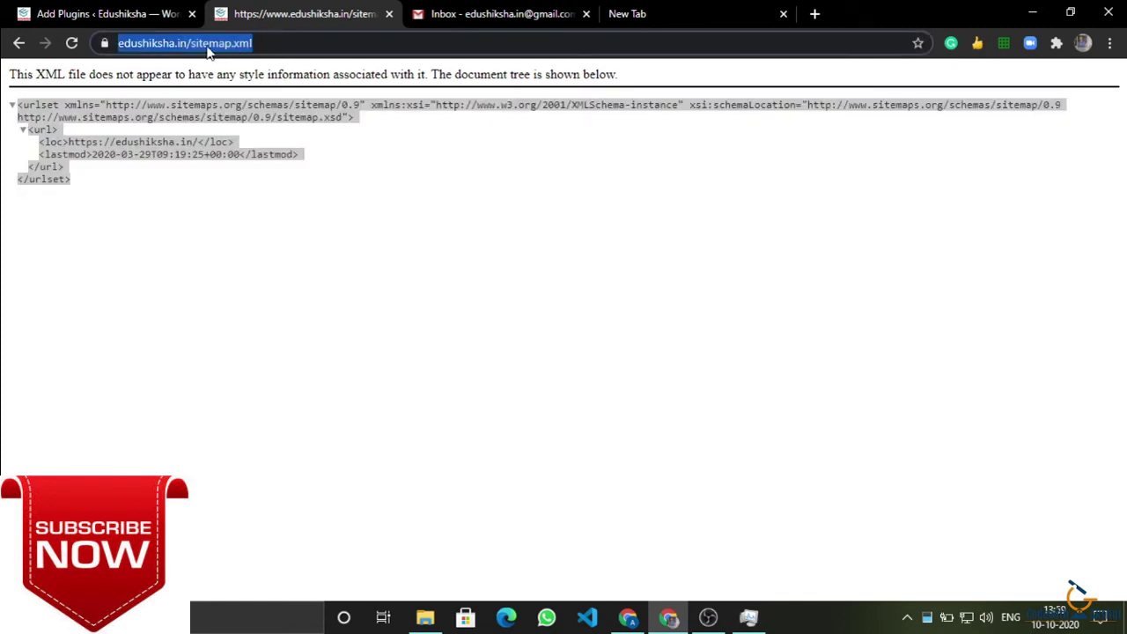
left_click(297, 291)
left_click_drag(261, 268, 12, 110)
left_click(115, 217)
left_click_drag(116, 217, 19, 79)
left_click(138, 217)
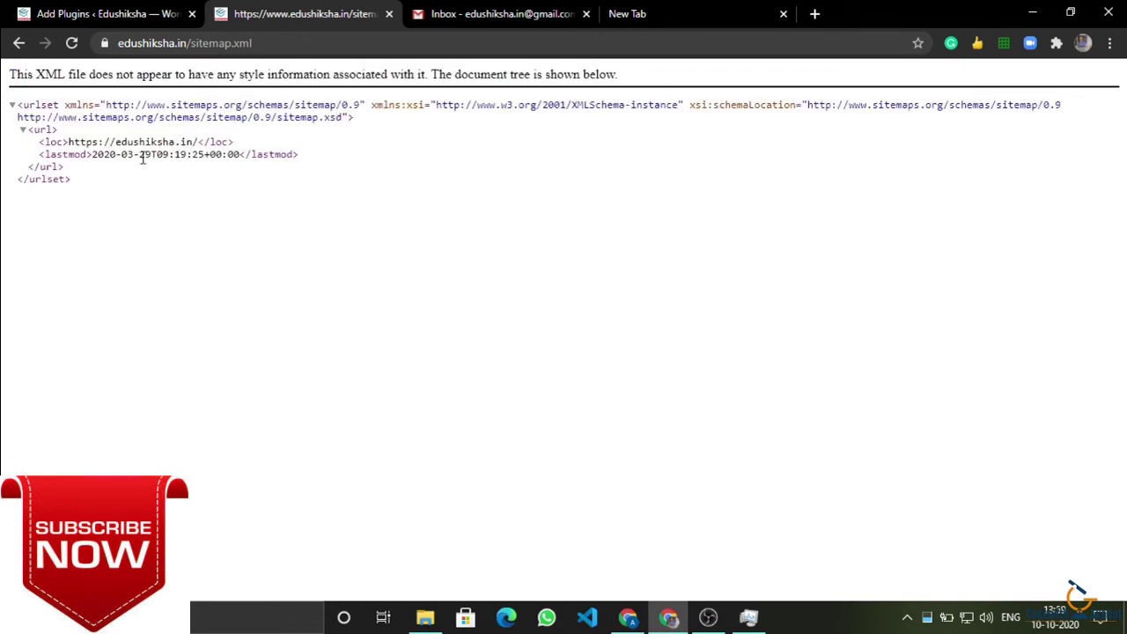
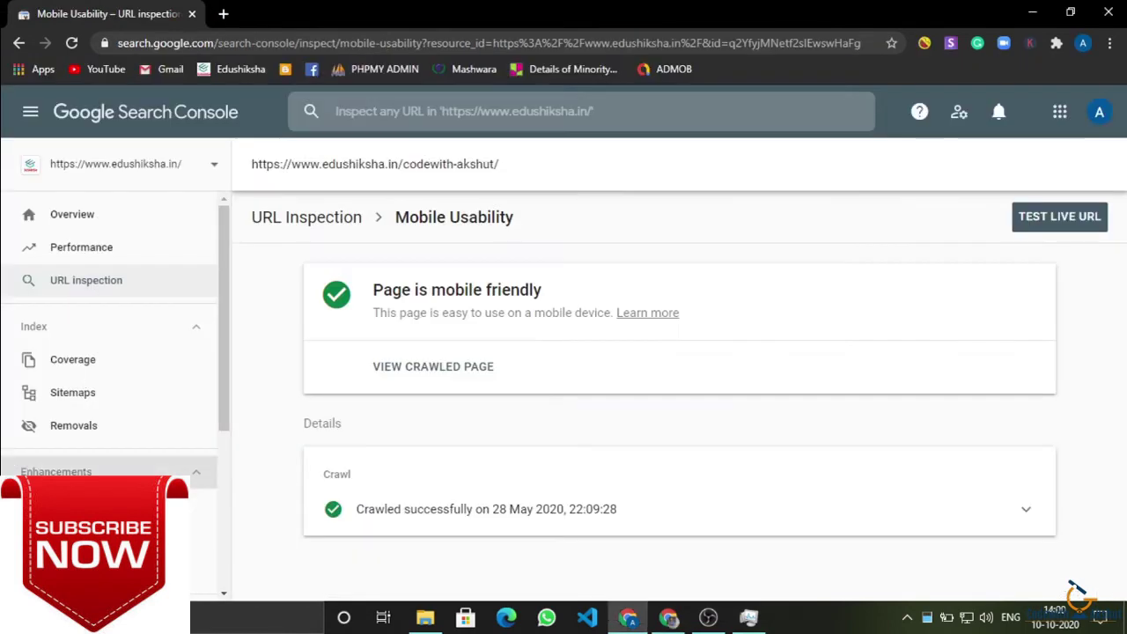
scroll(97, 291, "down", 5)
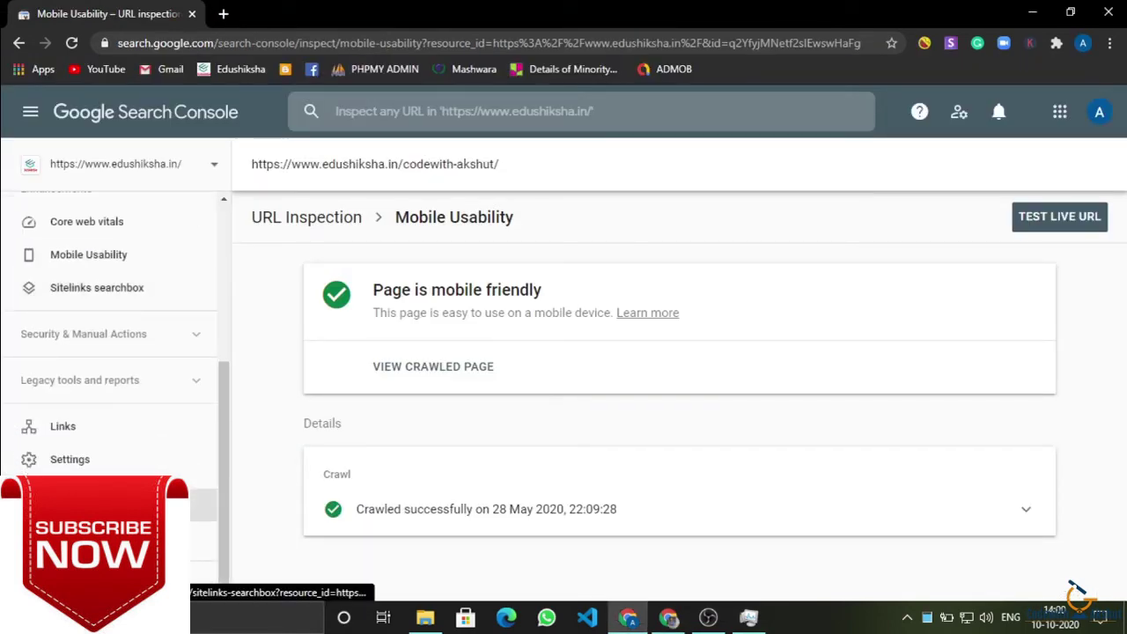
left_click(43, 458)
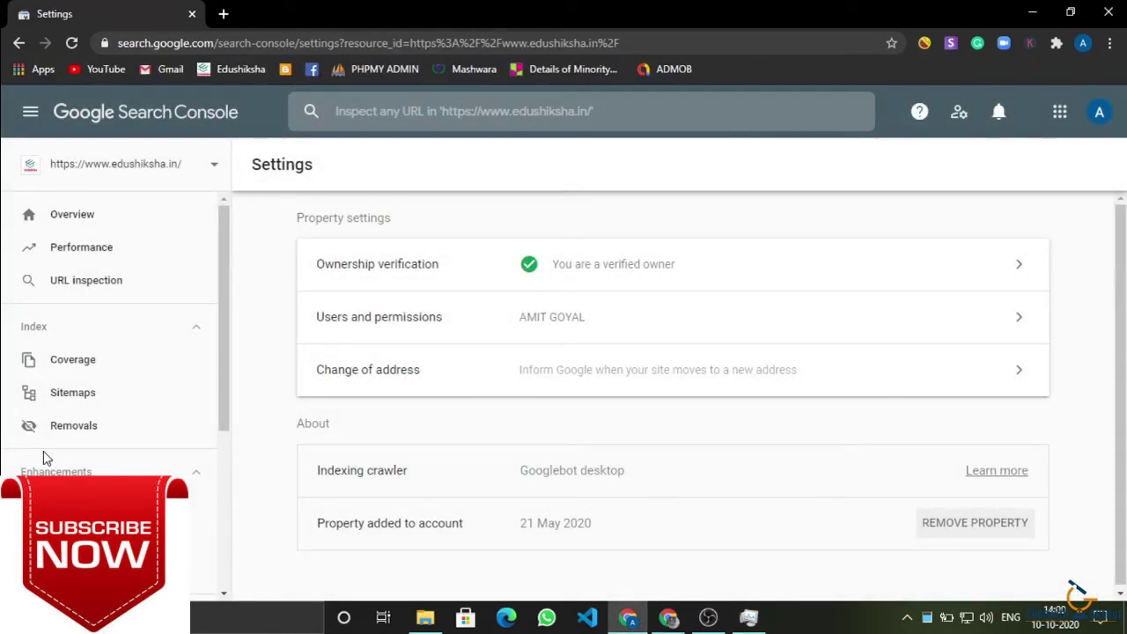
scroll(477, 495, "down", 1)
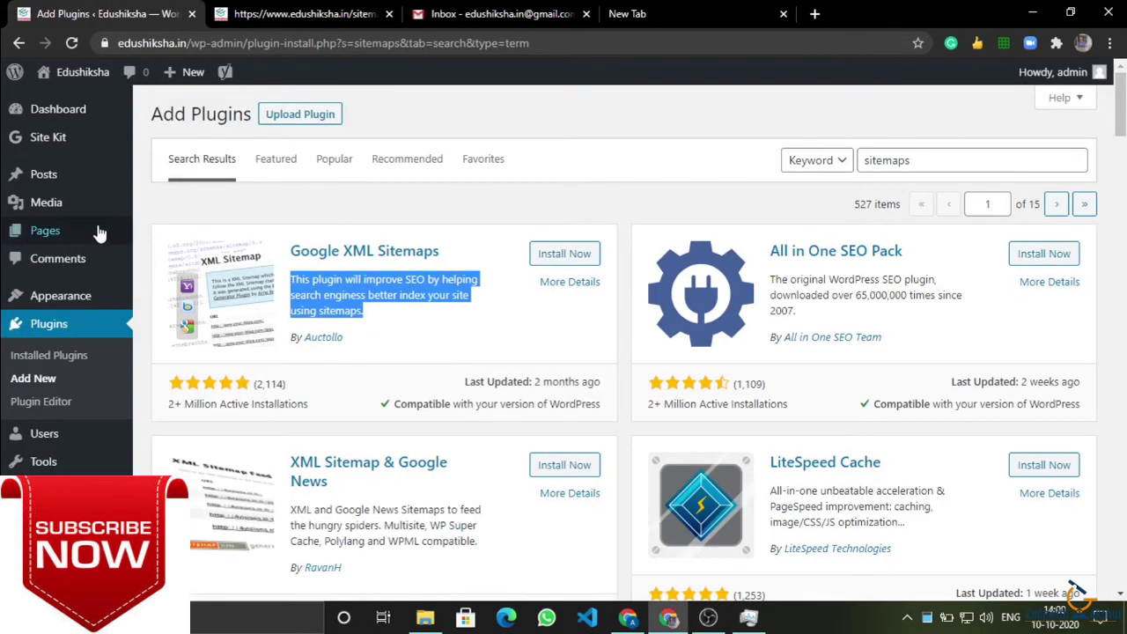
- Open Site Kit's Search Console page in the WordPress admin and check its connection status
mouse_move(49, 141)
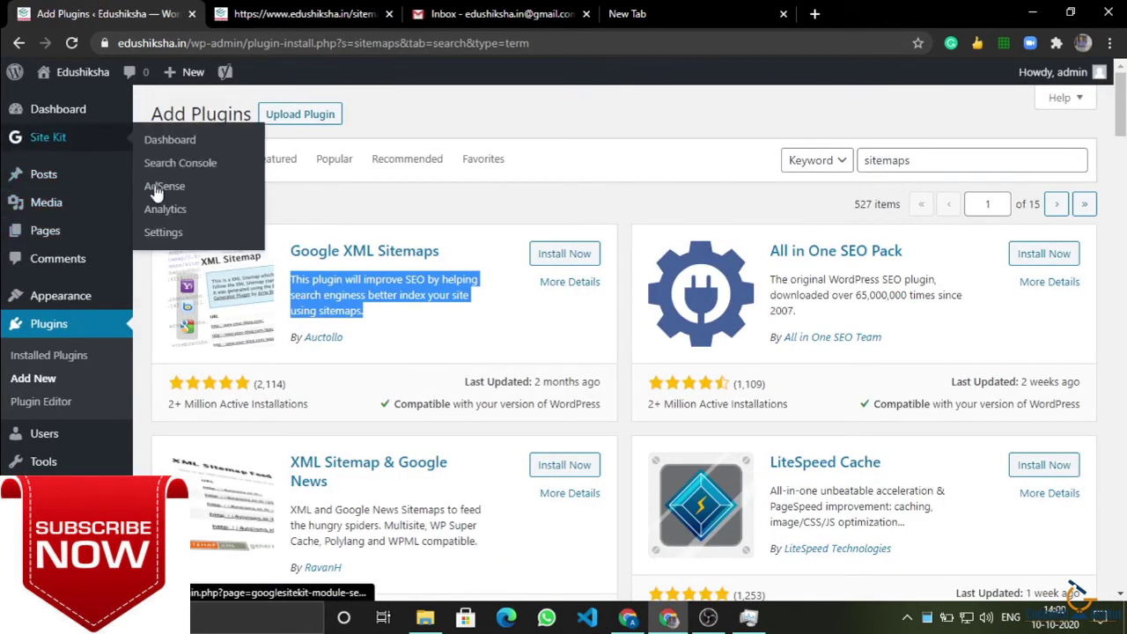
left_click(181, 165)
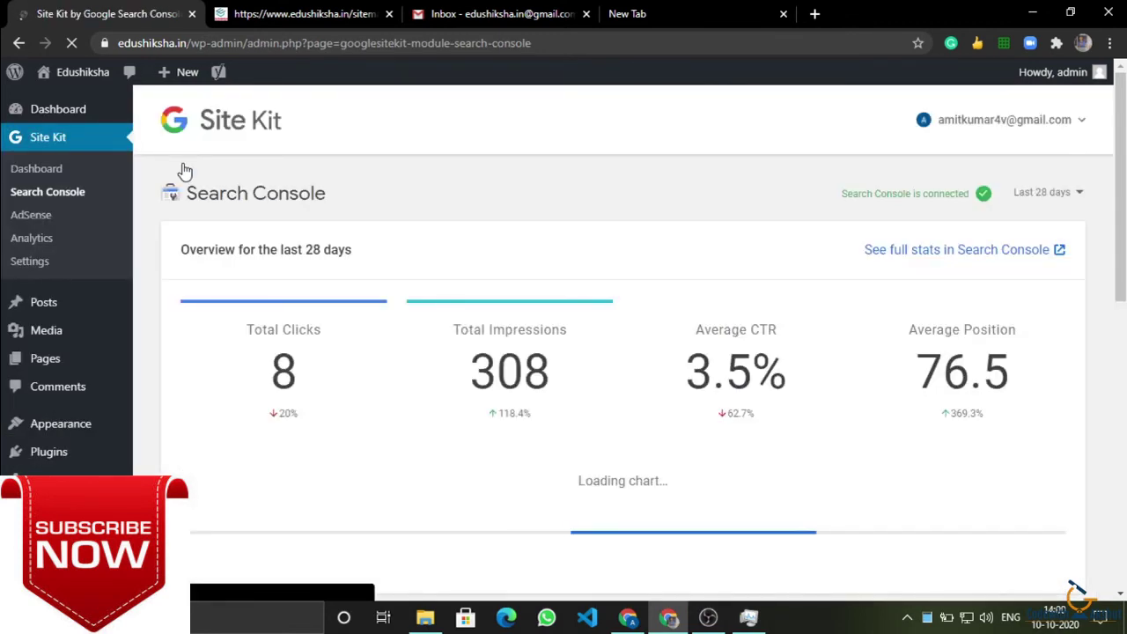
left_click_drag(957, 194, 843, 194)
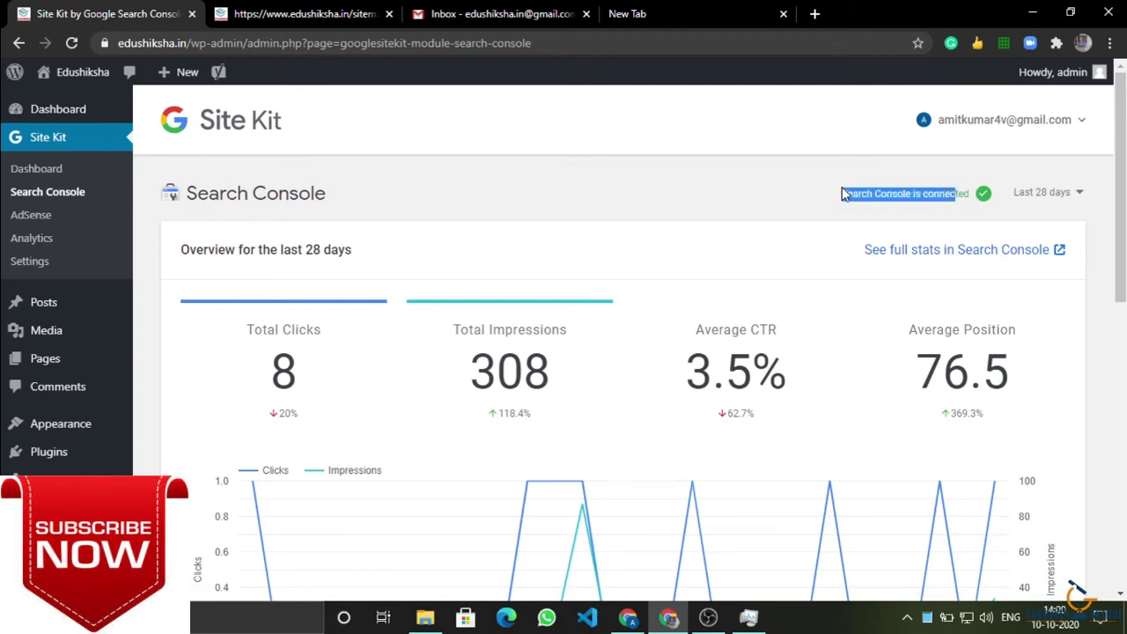
- Examine Site Kit's Search Console page, including its connection status, the 28-day overview chart and the keyword list
double_click(843, 194)
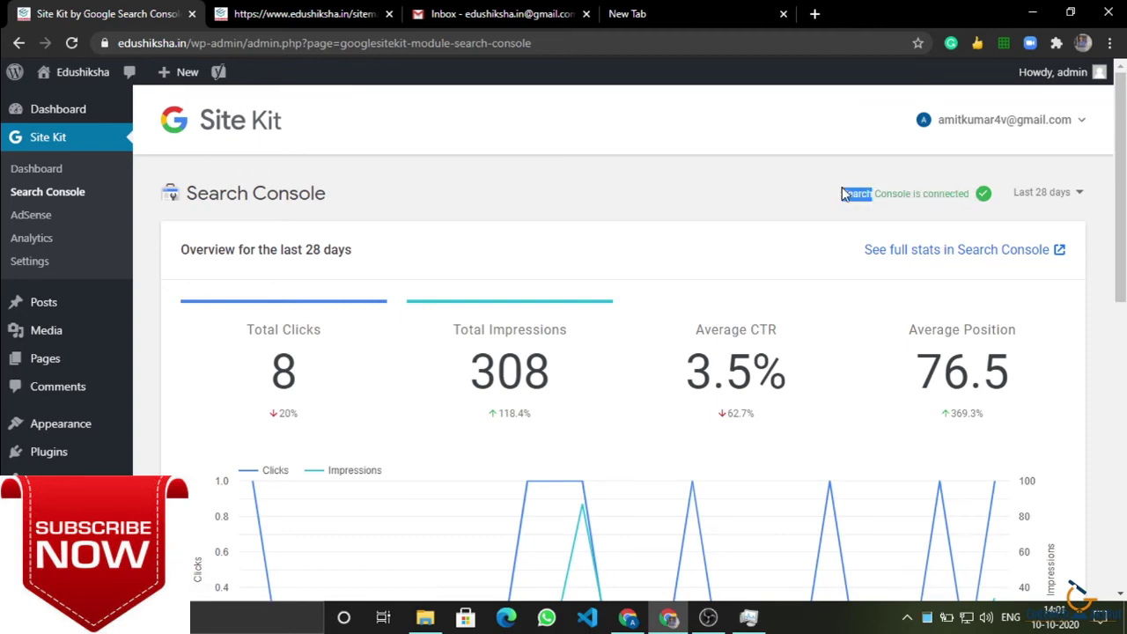
scroll(868, 221, "down", 10)
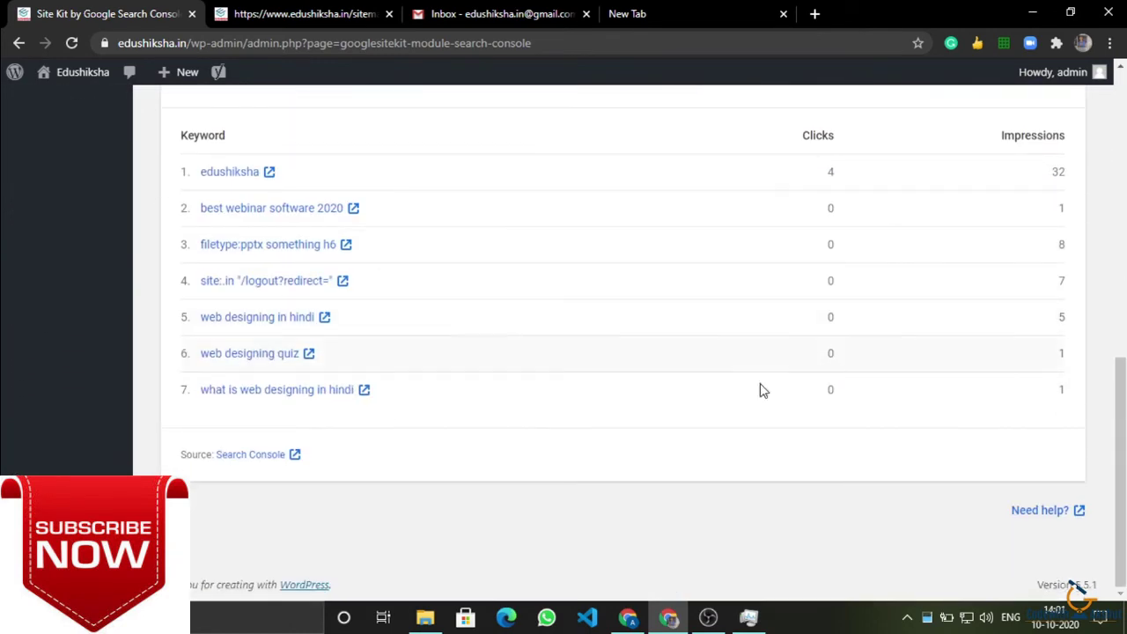
scroll(250, 478, "up", 10)
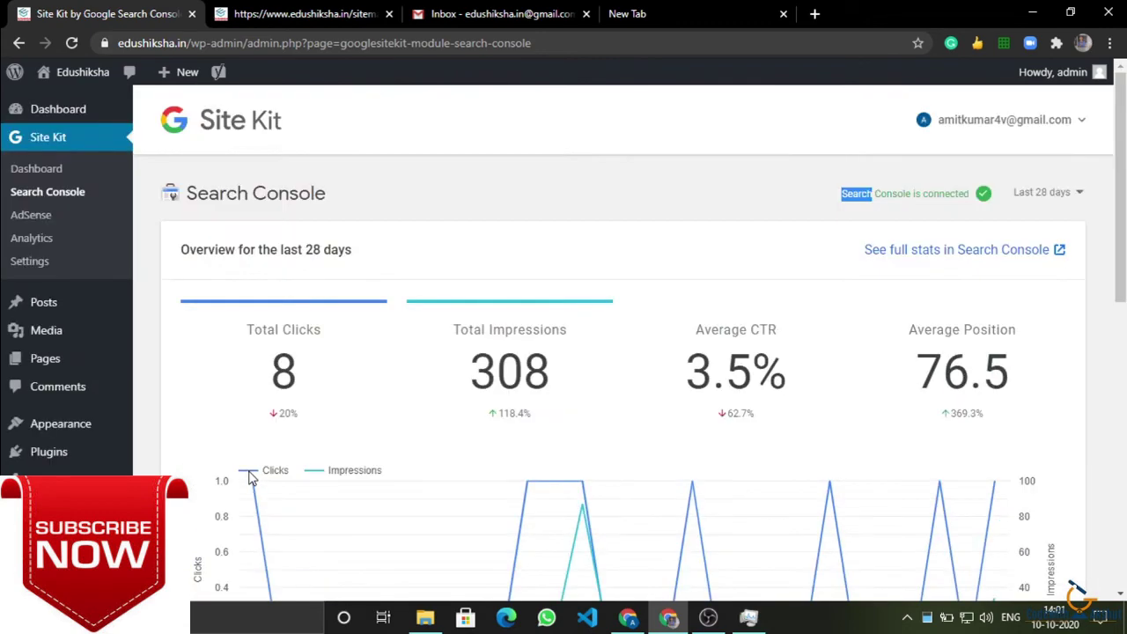
scroll(397, 403, "down", 2)
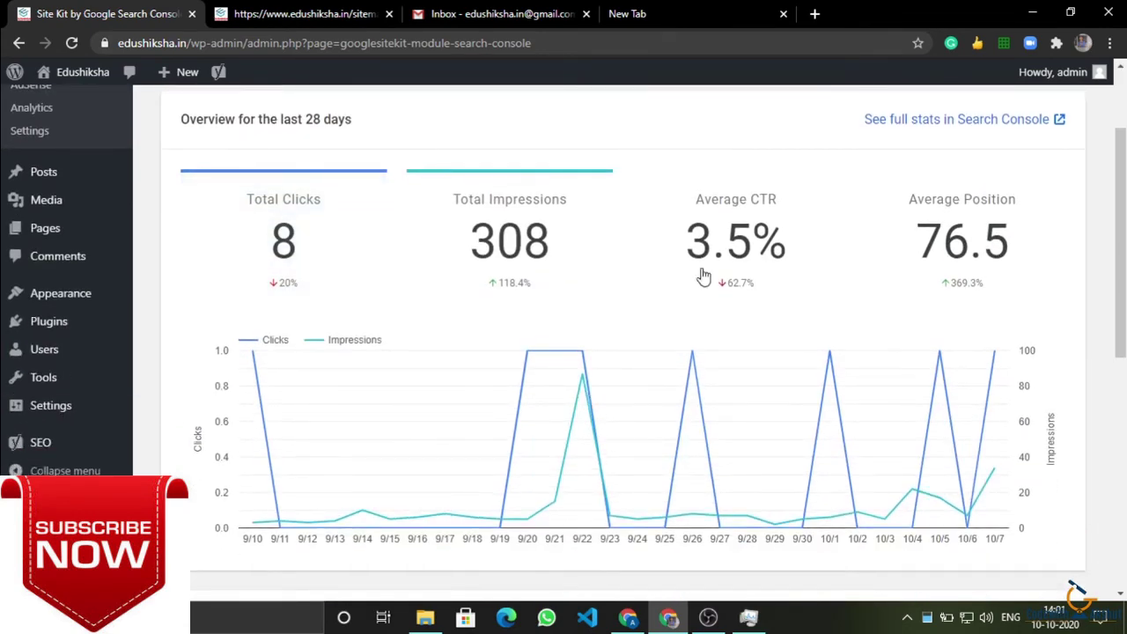
scroll(798, 262, "up", 2)
left_click_drag(873, 193, 989, 221)
left_click(943, 191)
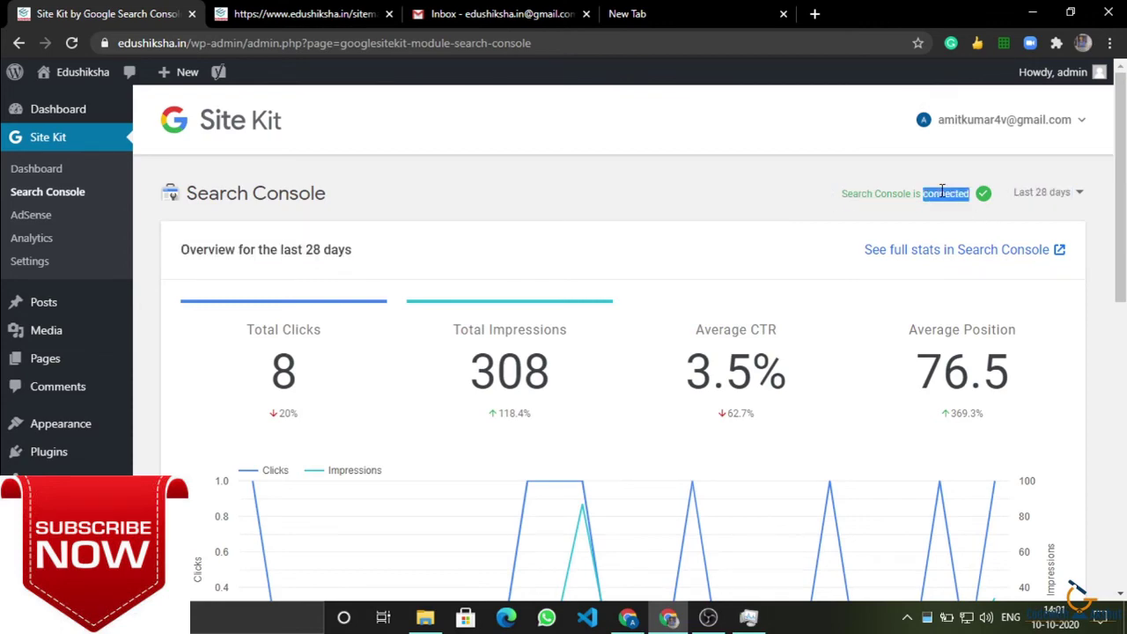
scroll(944, 190, "down", 5)
scroll(943, 194, "up", 5)
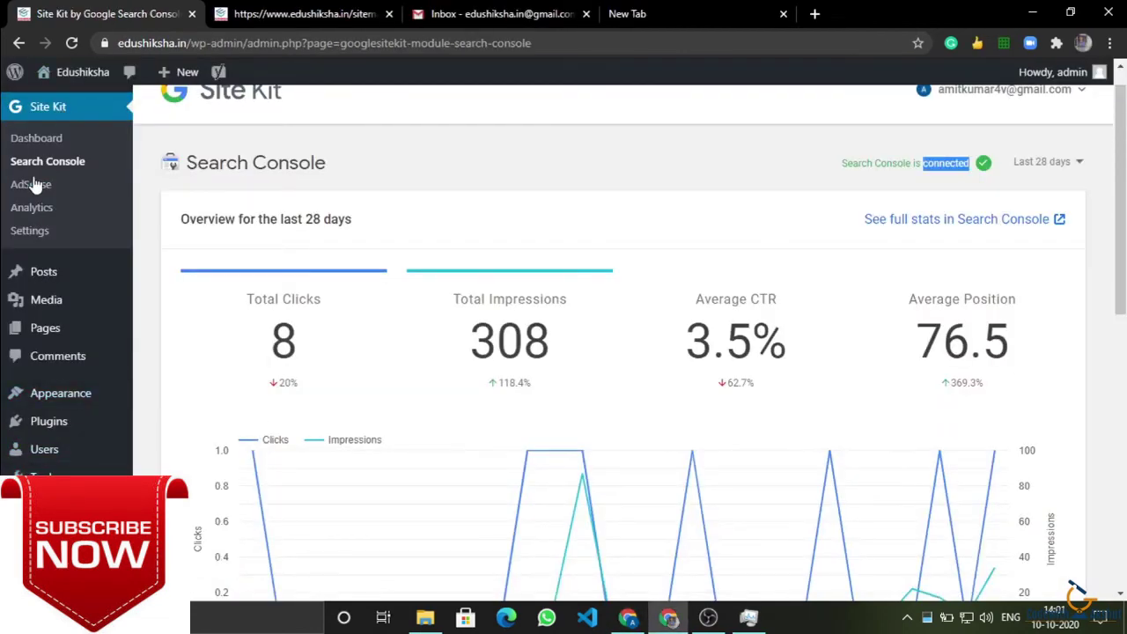
- Open the Site Kit dashboard and review its All Traffic, Search Funnel and Popularity sections
left_click(33, 150)
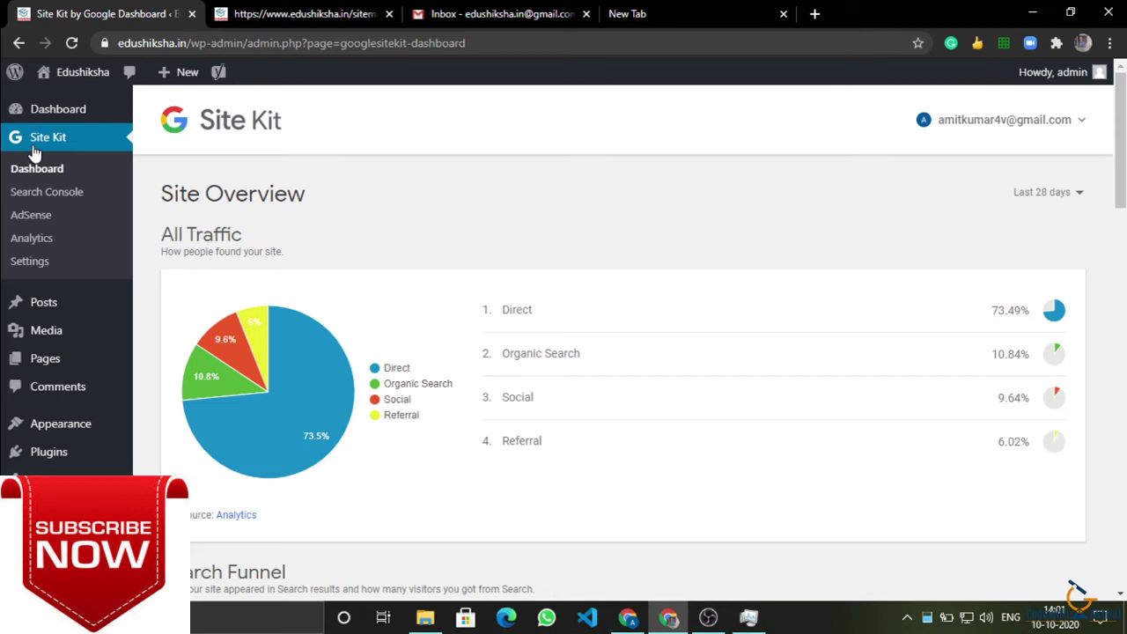
mouse_move(255, 352)
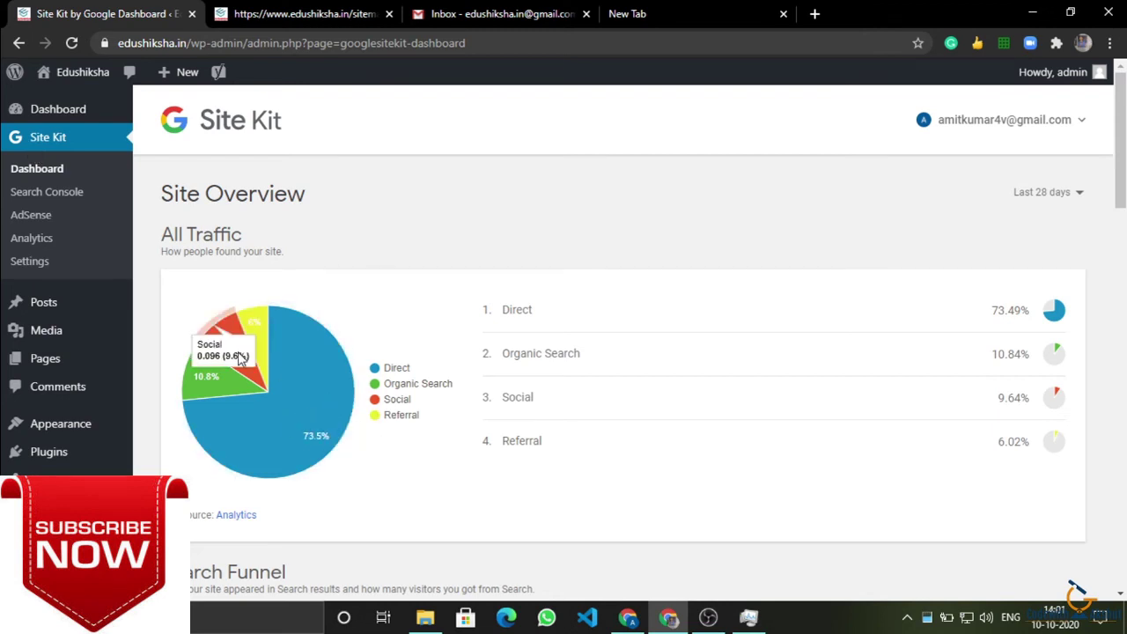
mouse_move(314, 433)
scroll(457, 492, "down", 4)
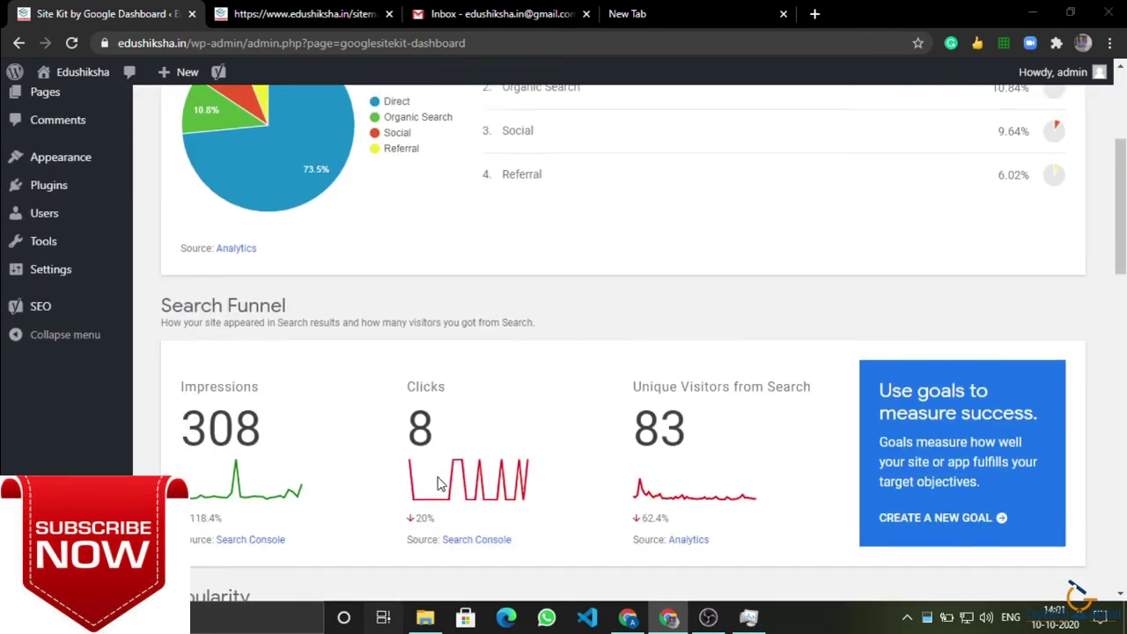
scroll(446, 231, "down", 5)
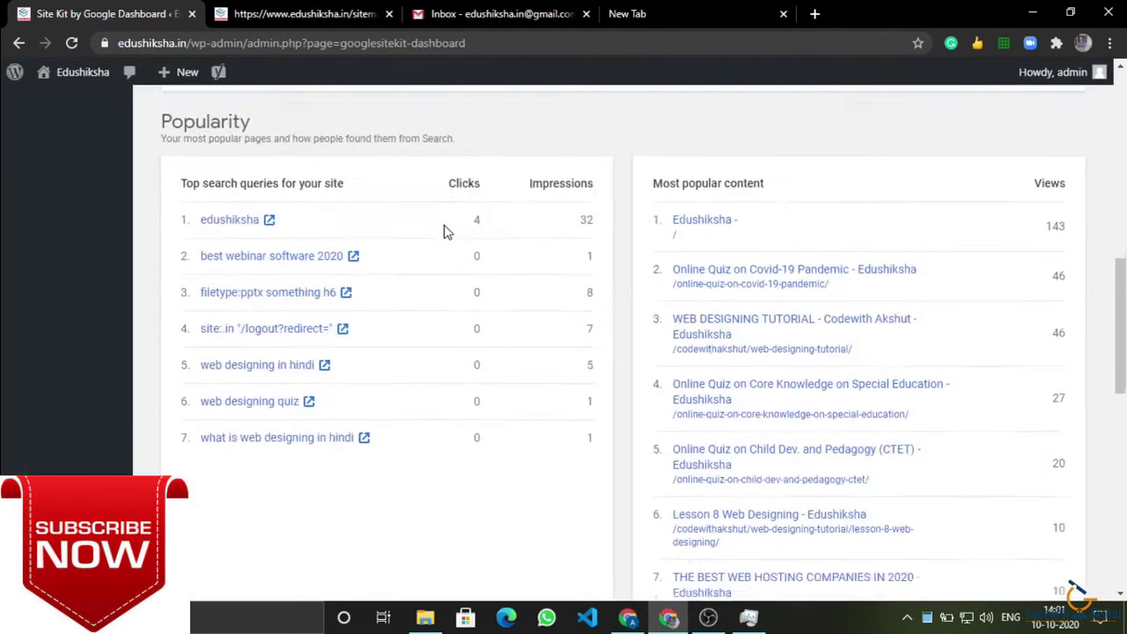
scroll(445, 232, "up", 5)
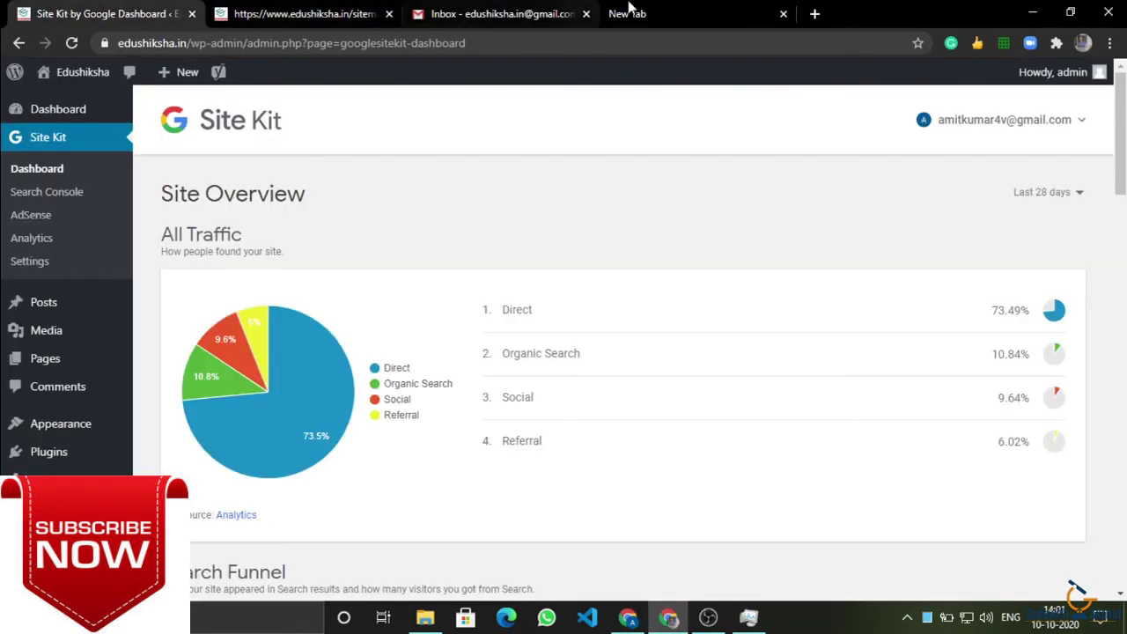
- Search for "analytics" in the empty tab, and load Google Analytics in a new tab of the Search Console window
left_click(629, 13)
type("analytics")
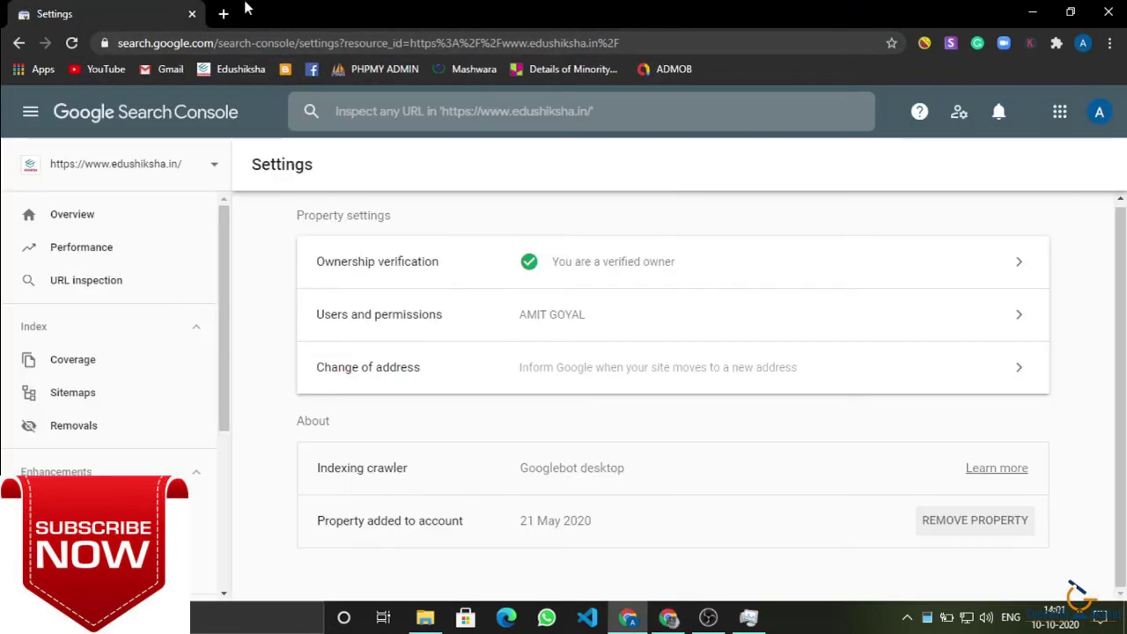
left_click(222, 11)
type("ana")
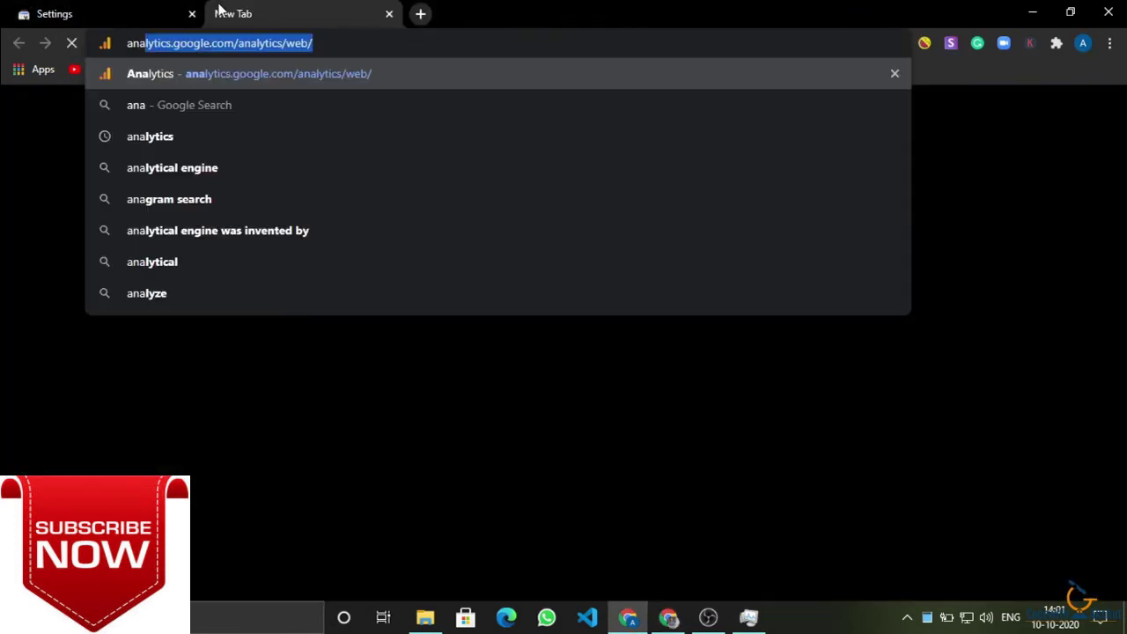
type("lyti")
key("Right")
key("Return")
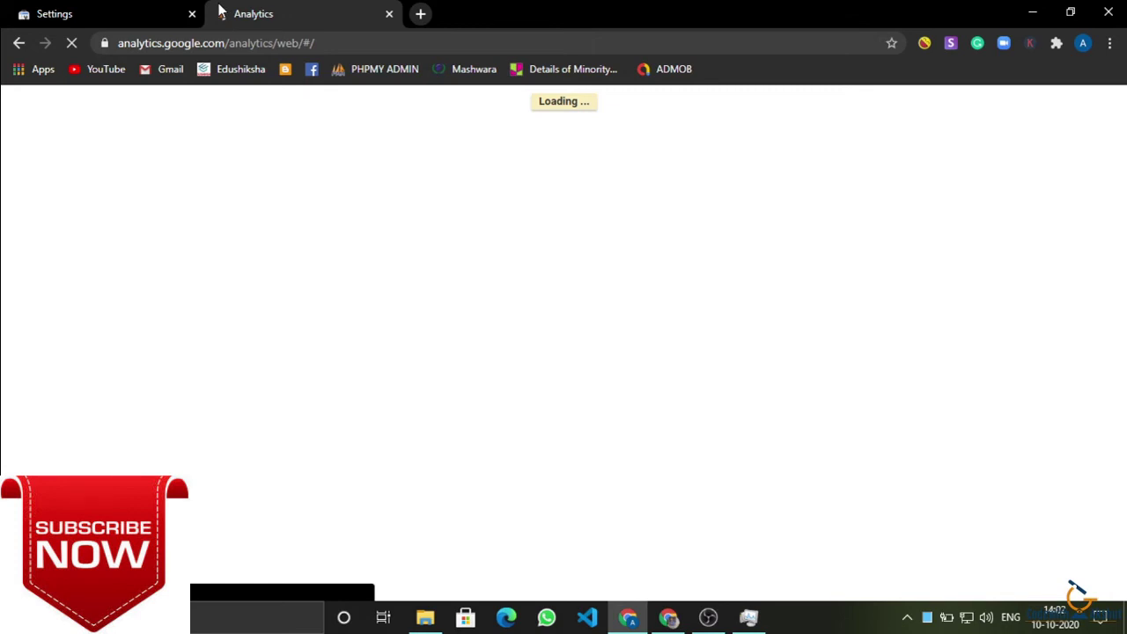
- Return to the WordPress admin and open Site Kit's Analytics page
key("alt+Tab")
left_click(176, 15)
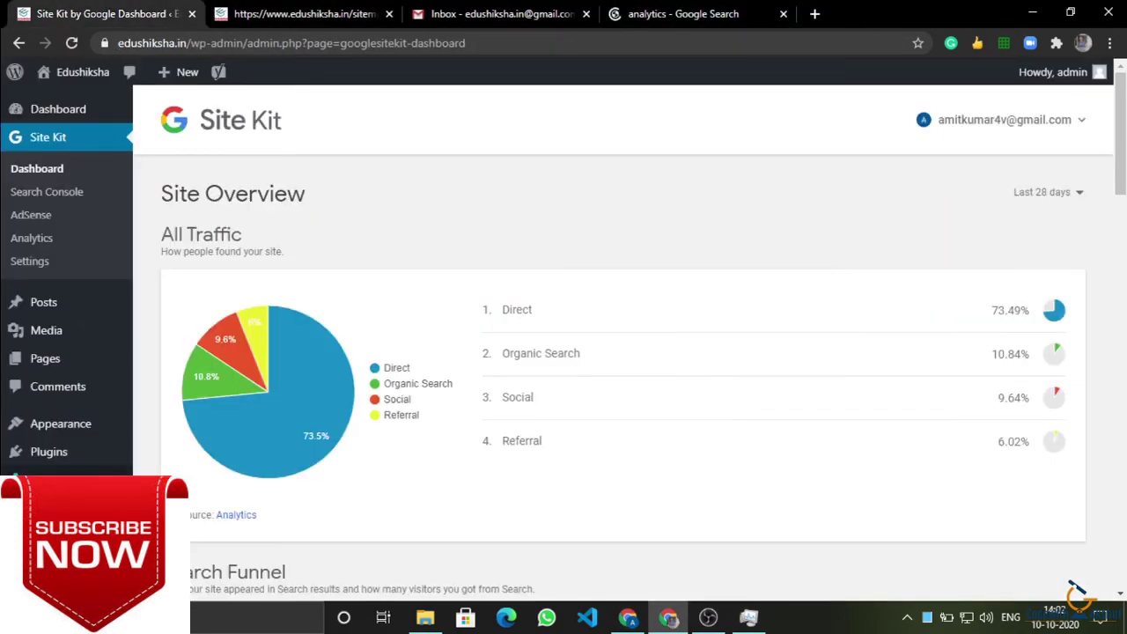
left_click(33, 238)
- Dismiss the mobile app notice in Google Analytics and check the account and property list above the home report
key("alt+Tab")
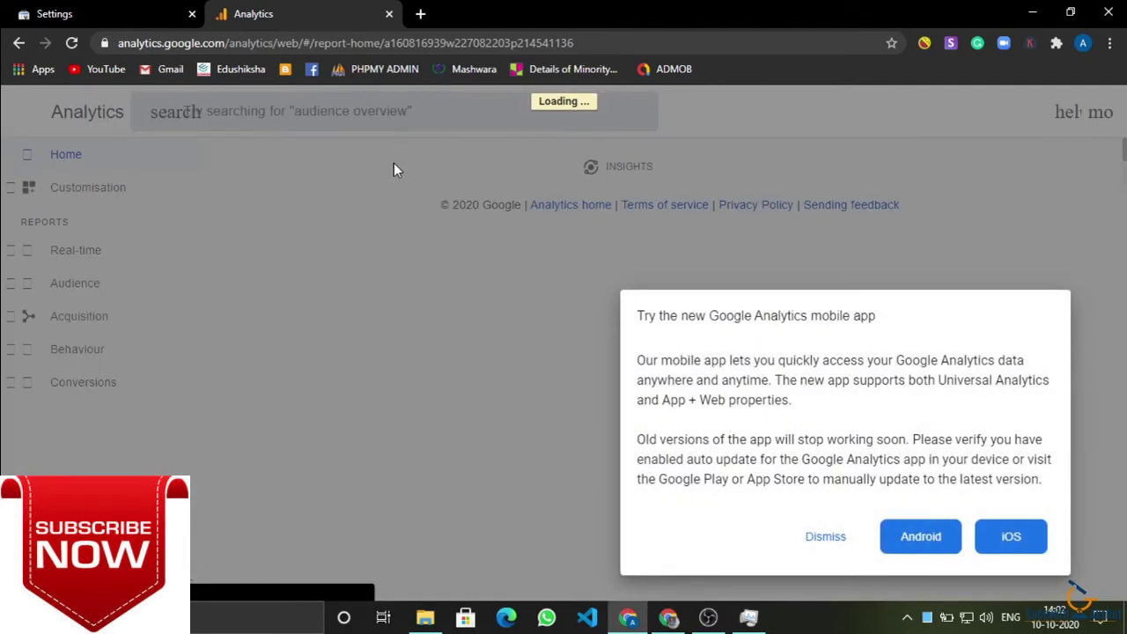
left_click(814, 539)
right_click(826, 535)
left_click(675, 338)
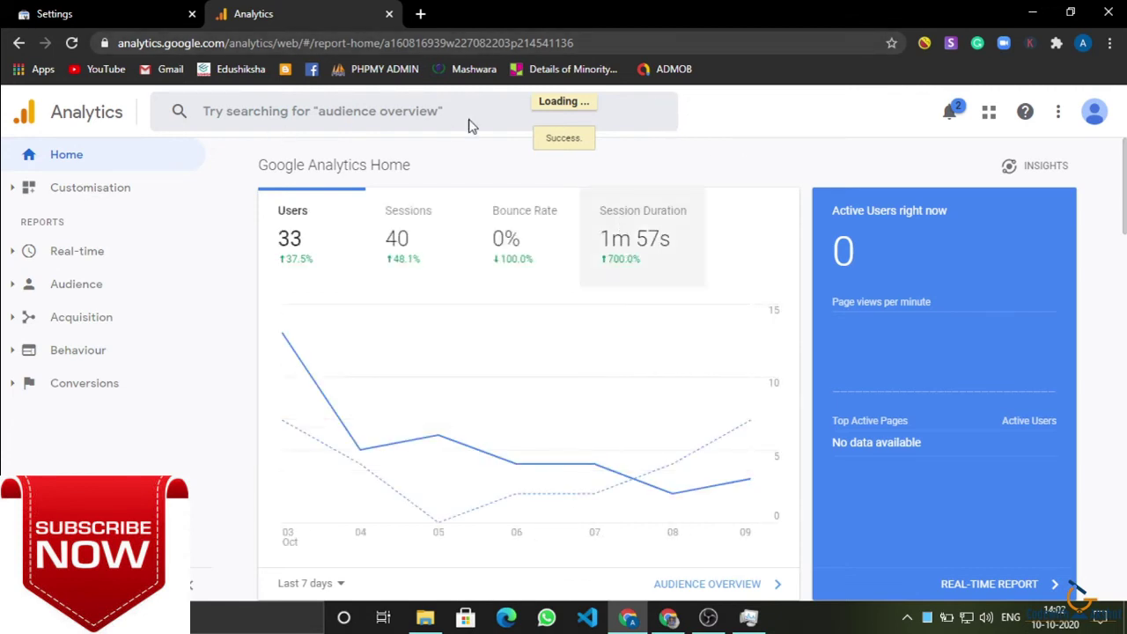
left_click(264, 121)
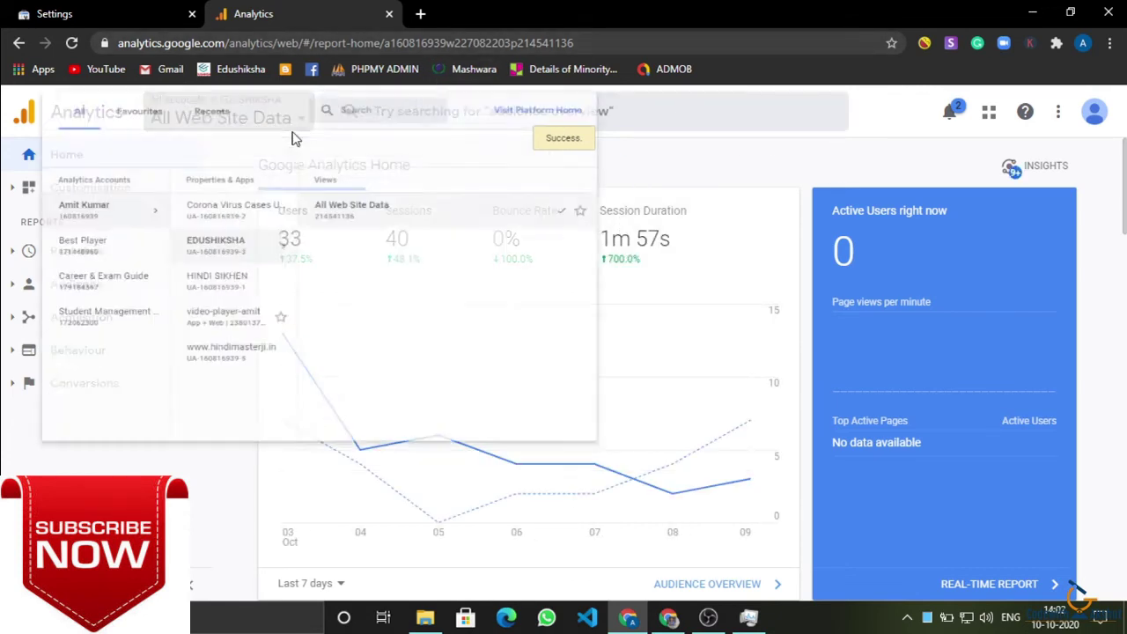
left_click(718, 432)
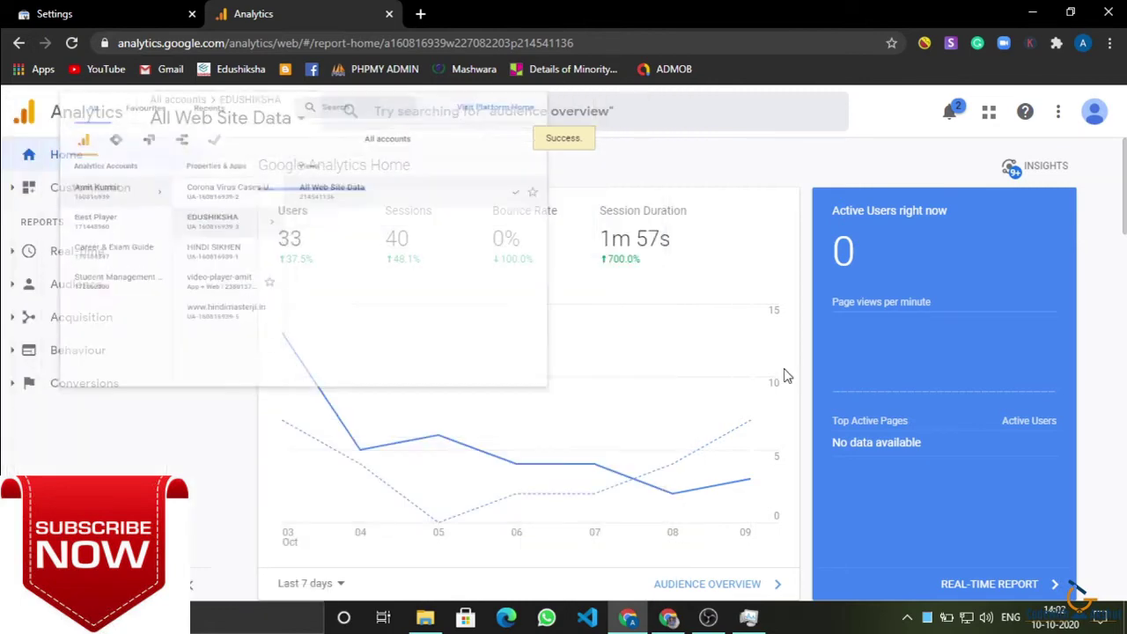
scroll(874, 299, "down", 3)
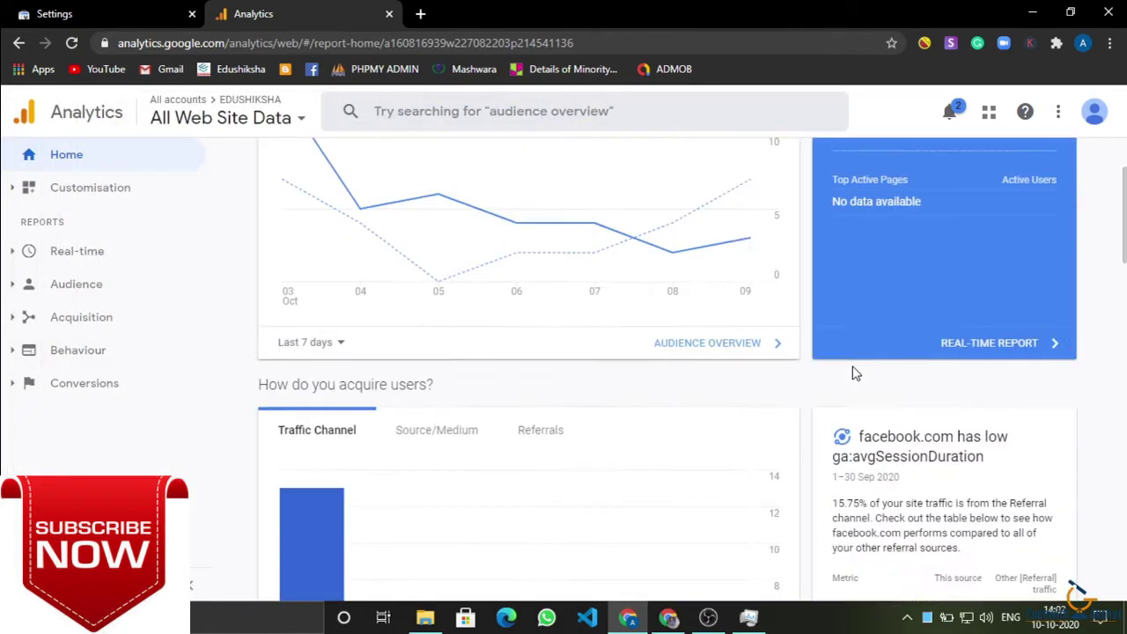
scroll(853, 370, "up", 1)
- Load the edushiksha.in home page in the sitemap's browser tab, and return to Google Analytics
key("alt+Tab")
left_click(299, 13)
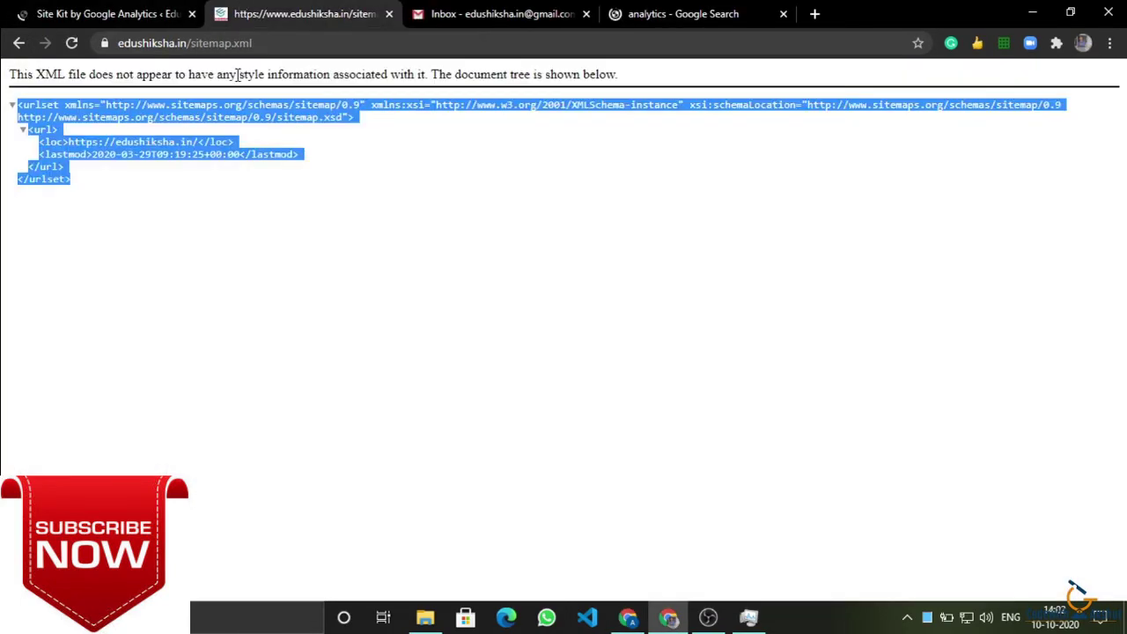
key("alt+Tab")
- Examine the Google Analytics home report's users, traffic channels, locations and devices, and expand the Real-time reports
scroll(429, 238, "down", 6)
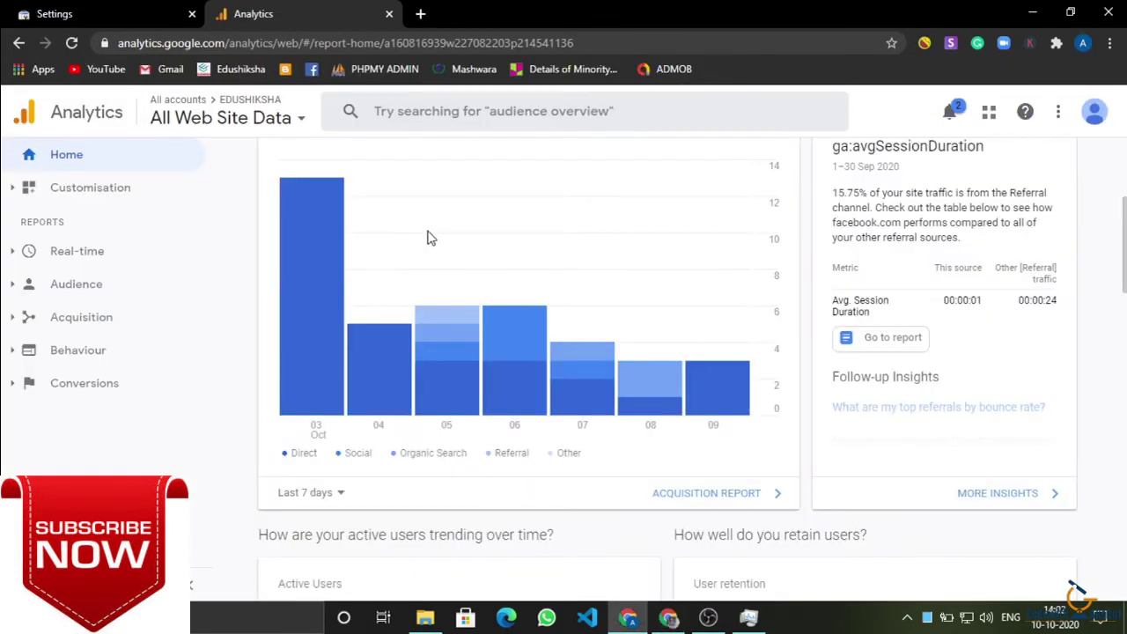
scroll(429, 238, "up", 6)
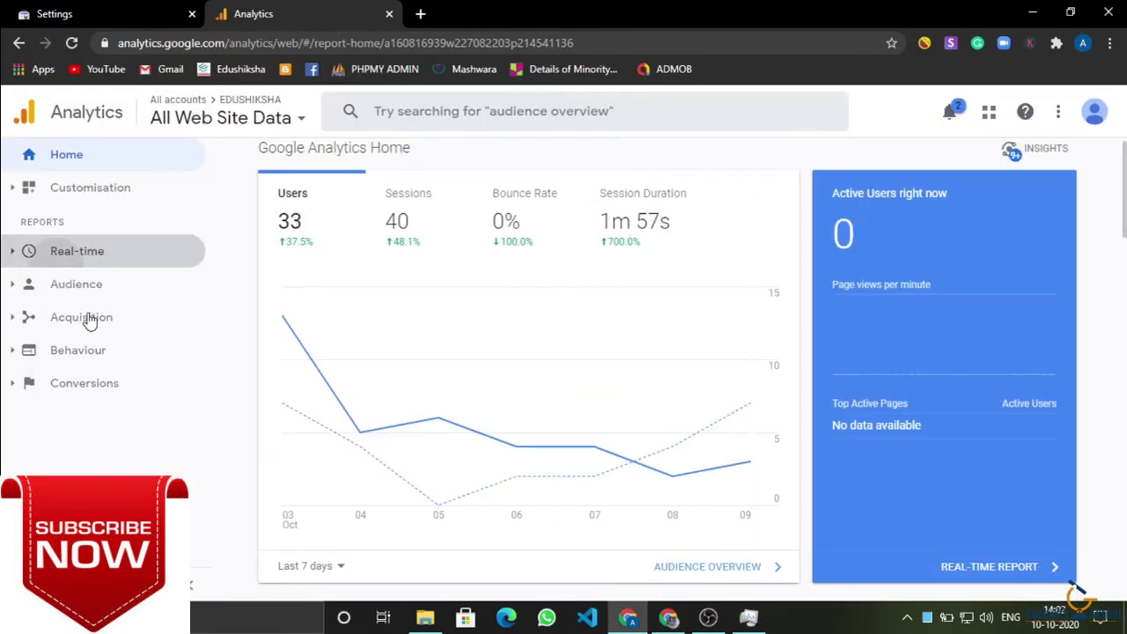
scroll(413, 372, "down", 10)
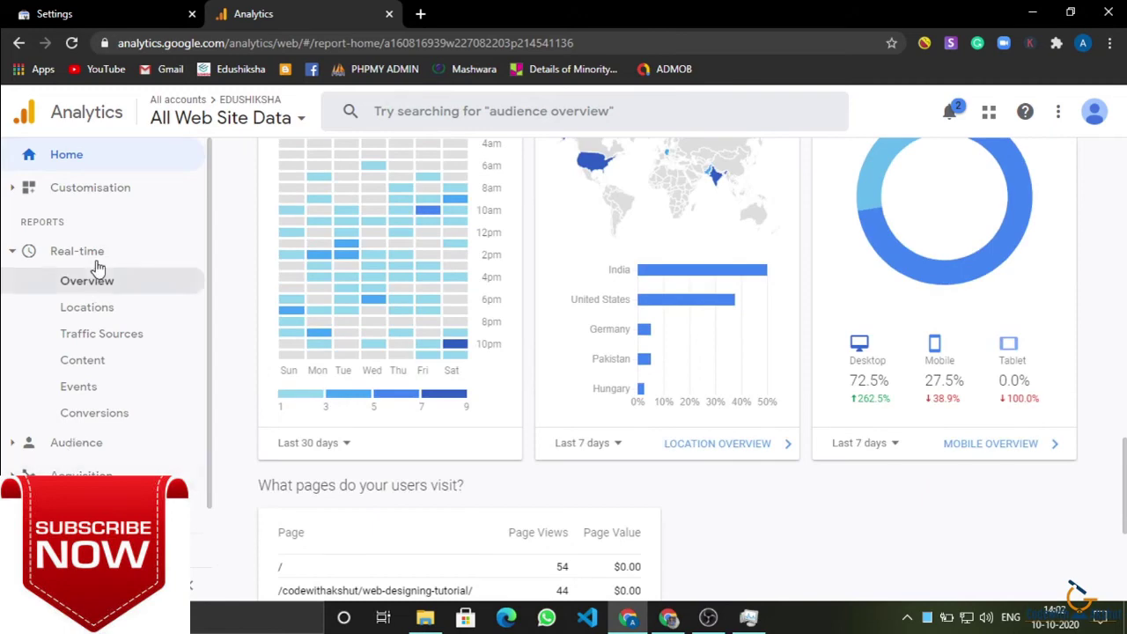
scroll(94, 269, "down", 1)
scroll(93, 470, "up", 1)
scroll(535, 304, "up", 10)
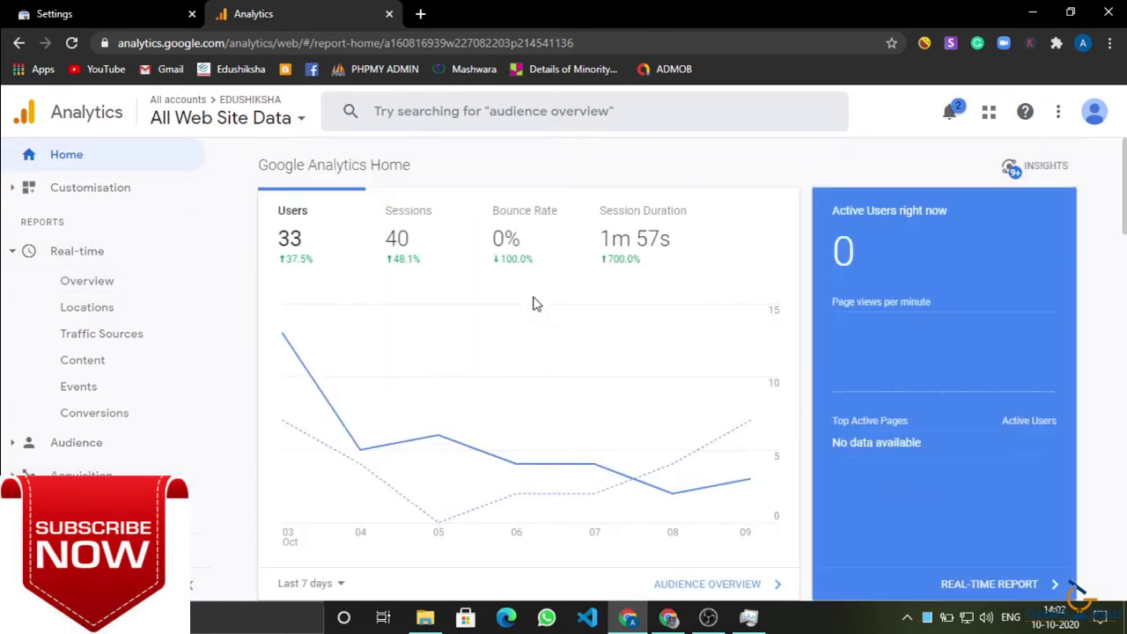
scroll(535, 304, "down", 4)
- Switch back to Site Kit's Analytics page in WordPress and review its connection status and audience overview
key("alt+Tab")
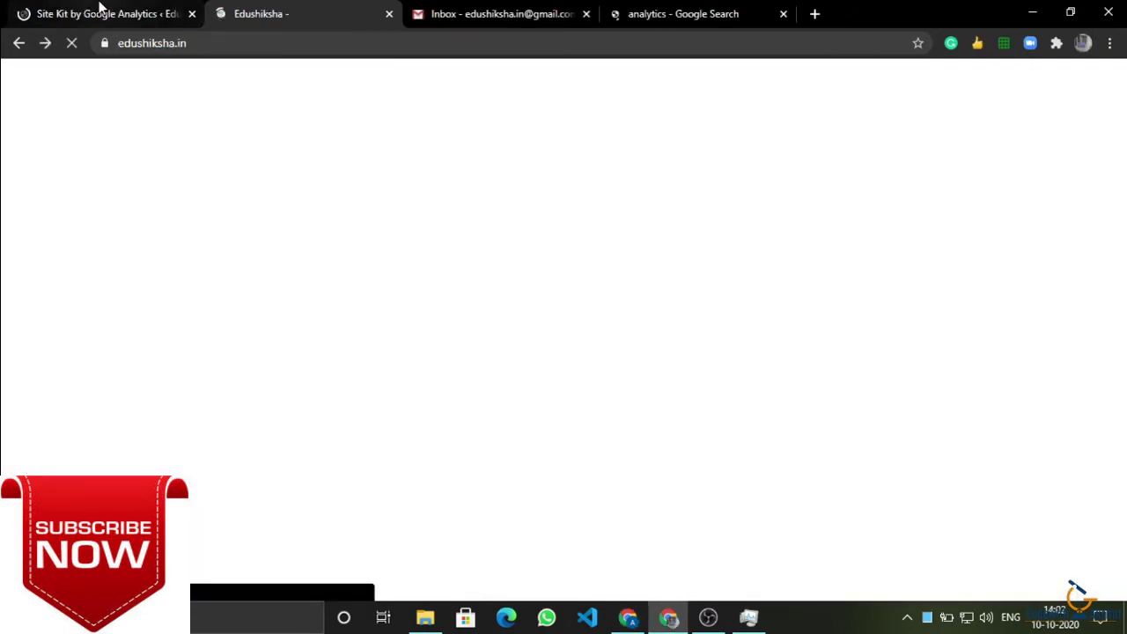
left_click(99, 7)
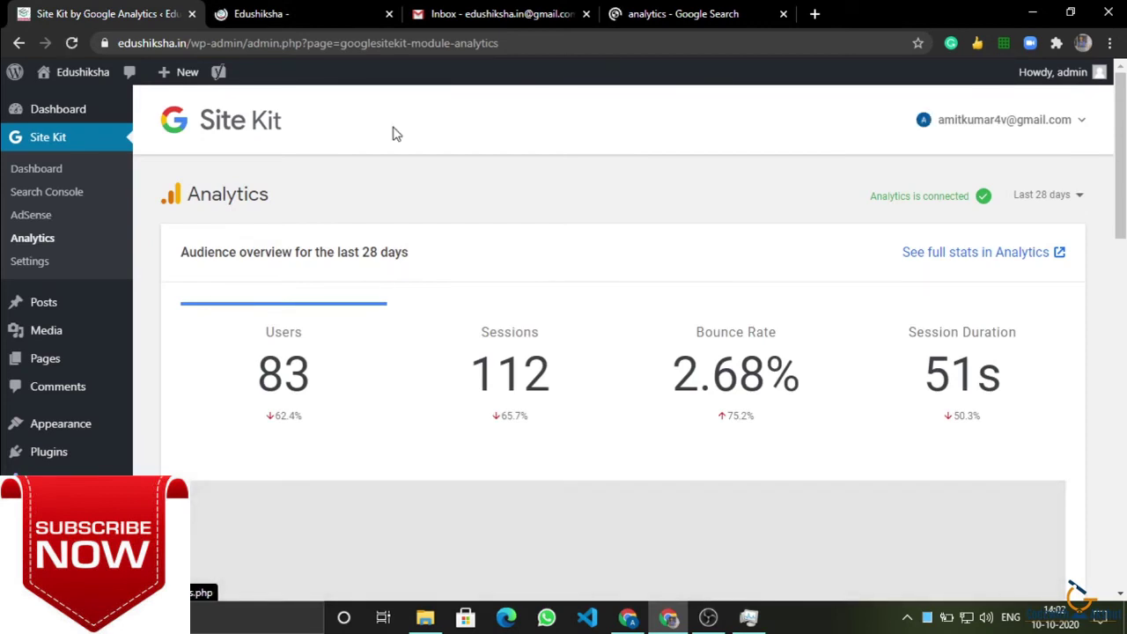
scroll(464, 455, "down", 4)
scroll(464, 456, "up", 4)
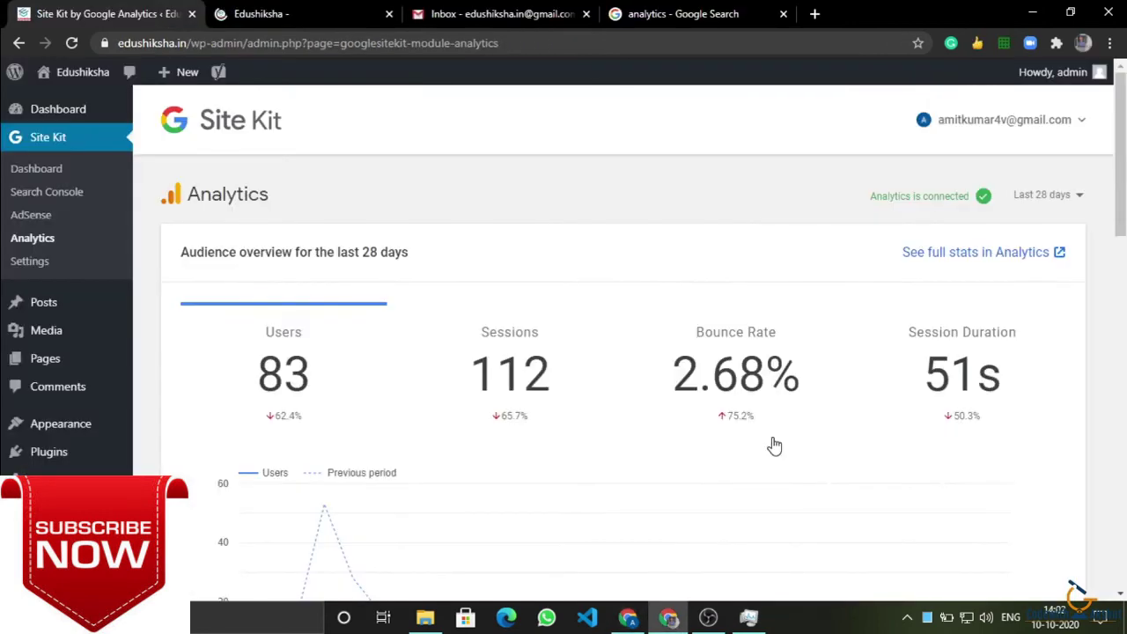
scroll(775, 447, "down", 15)
scroll(596, 372, "up", 5)
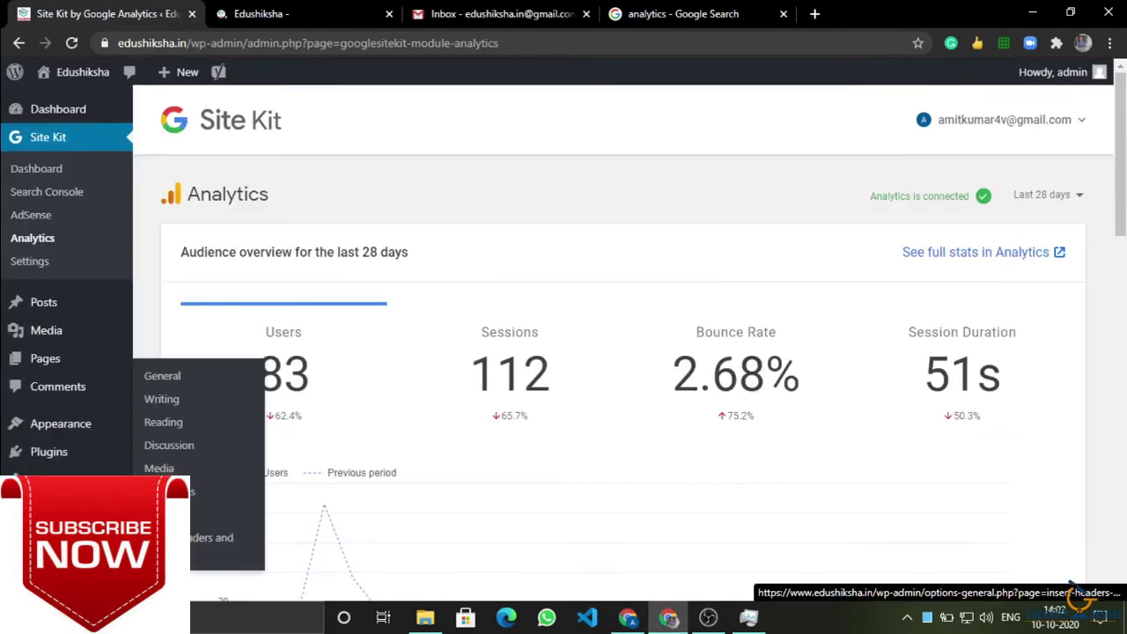
- Open the Insert Headers and Footers settings in WordPress and examine the AdSense and Google Analytics scripts in the header
mouse_move(213, 566)
left_click(211, 544)
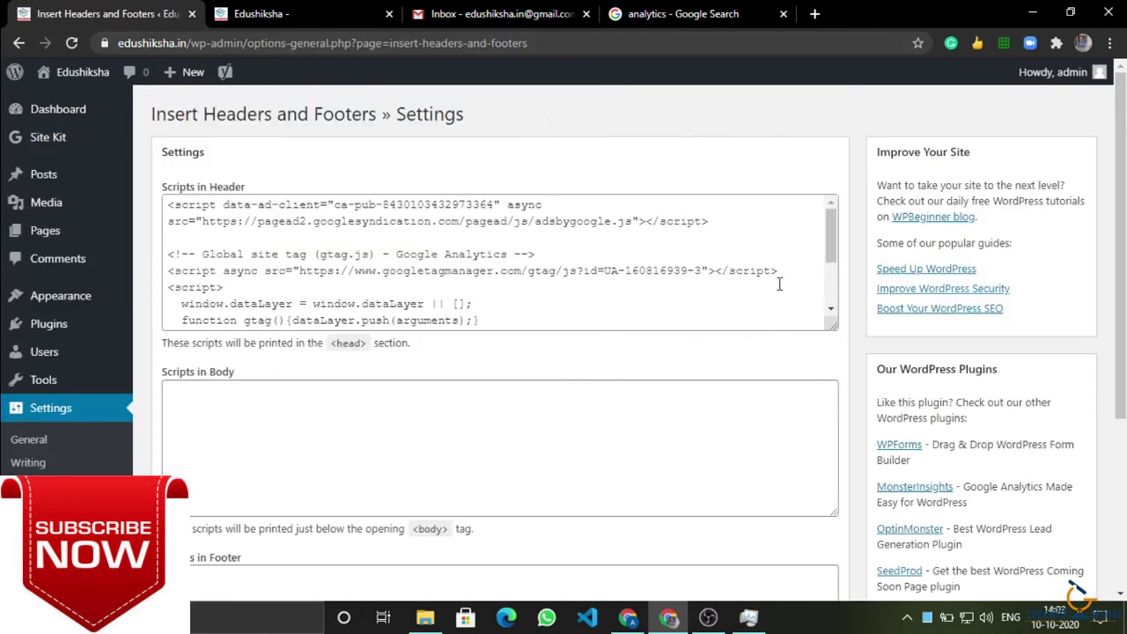
left_click_drag(747, 228, 168, 204)
left_click(366, 287)
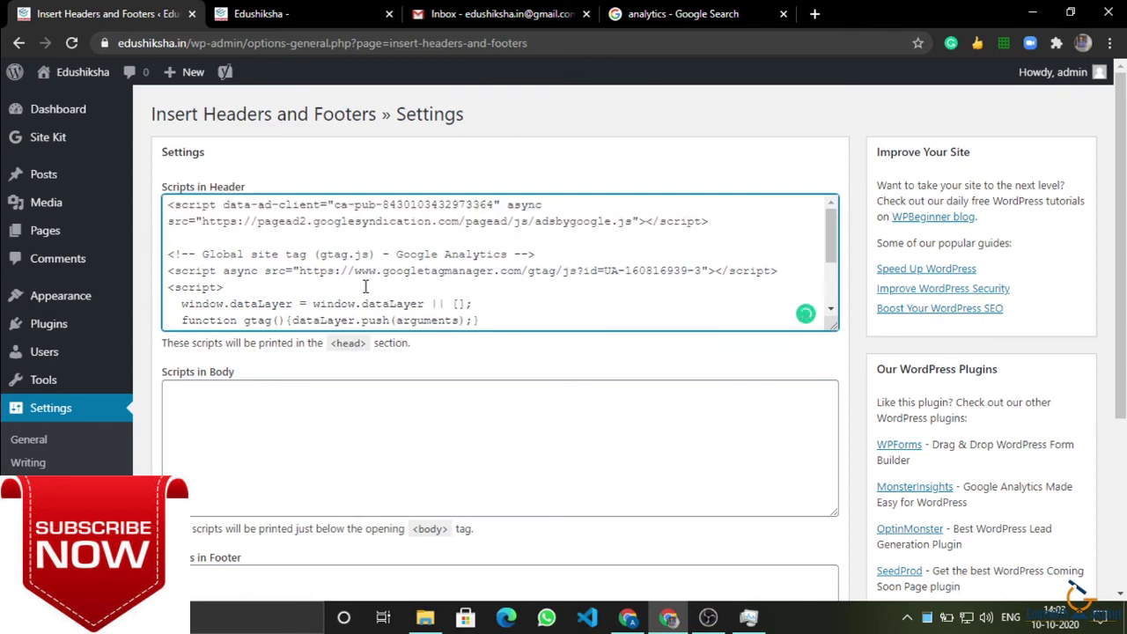
scroll(365, 286, "down", 2)
- Switch to Google Analytics and open the Tracking Code page in the EDUSHIKSHA property's admin settings
key("alt+Tab")
scroll(114, 414, "down", 2)
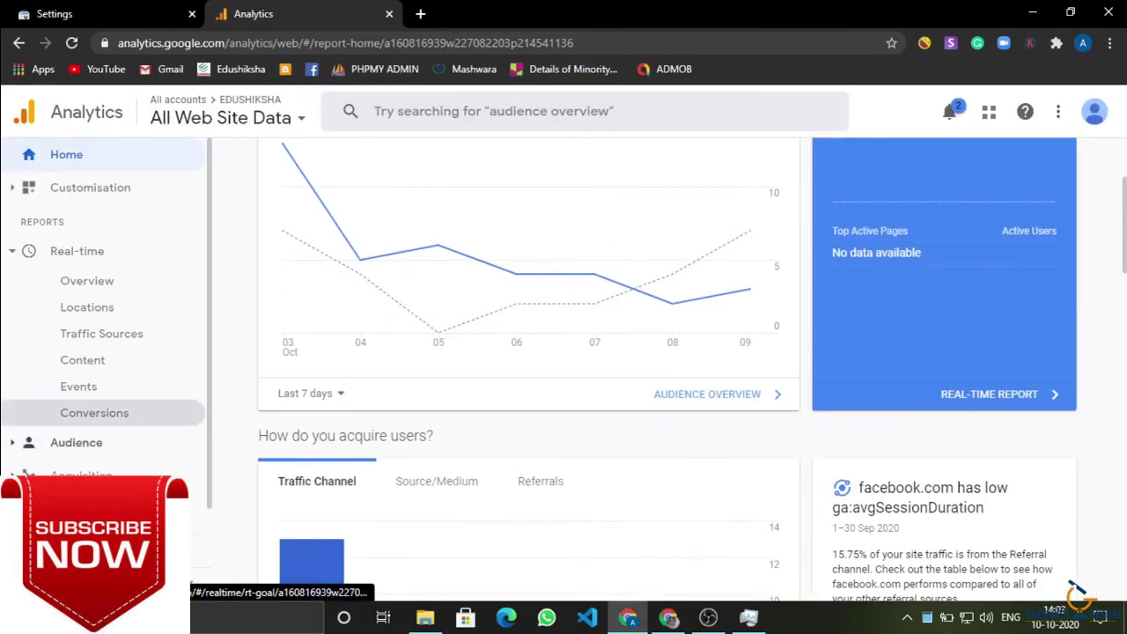
scroll(115, 414, "down", 1)
left_click(53, 585)
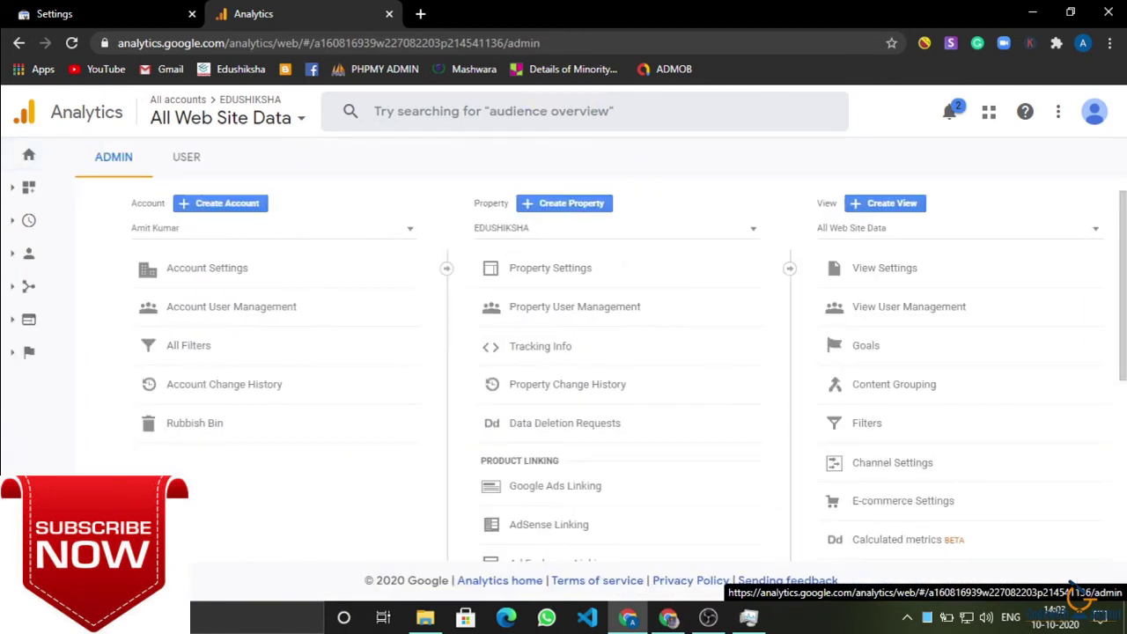
left_click(557, 346)
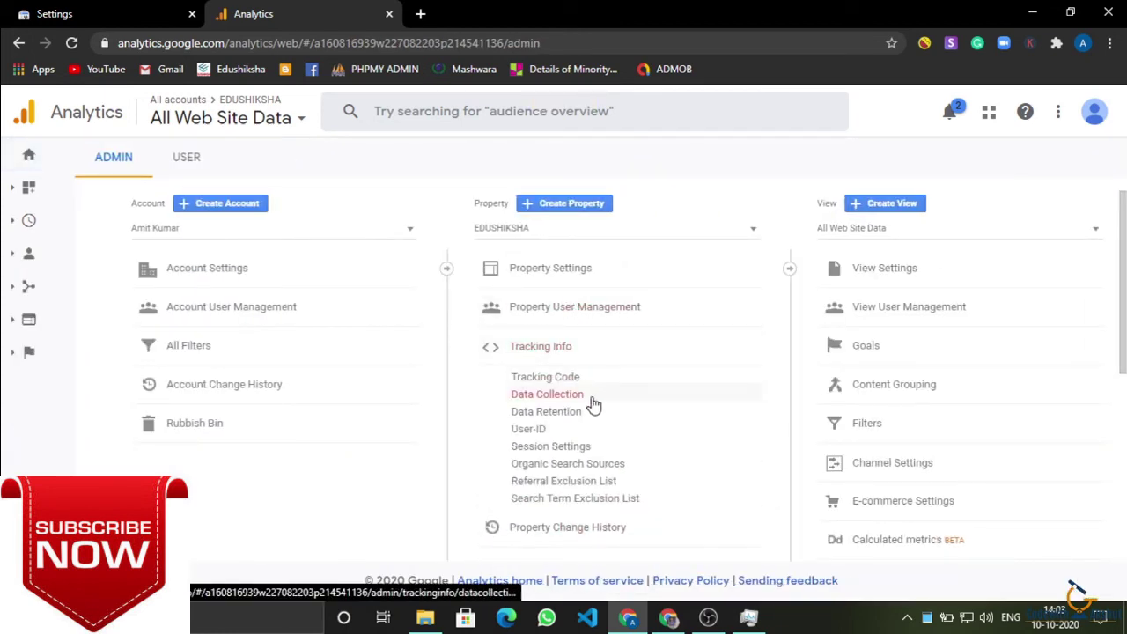
left_click(564, 379)
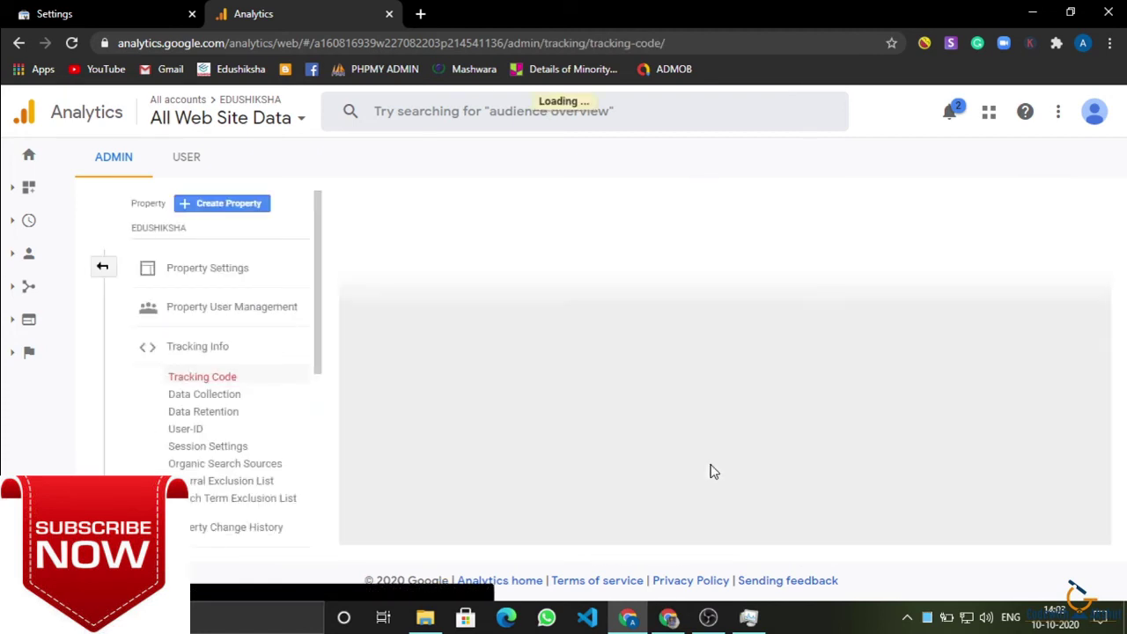
- Select the Global Site Tag code in Google Analytics and compare it with the header scripts in WordPress's Insert Headers and Footers settings
key("alt+Tab")
key("alt+Tab")
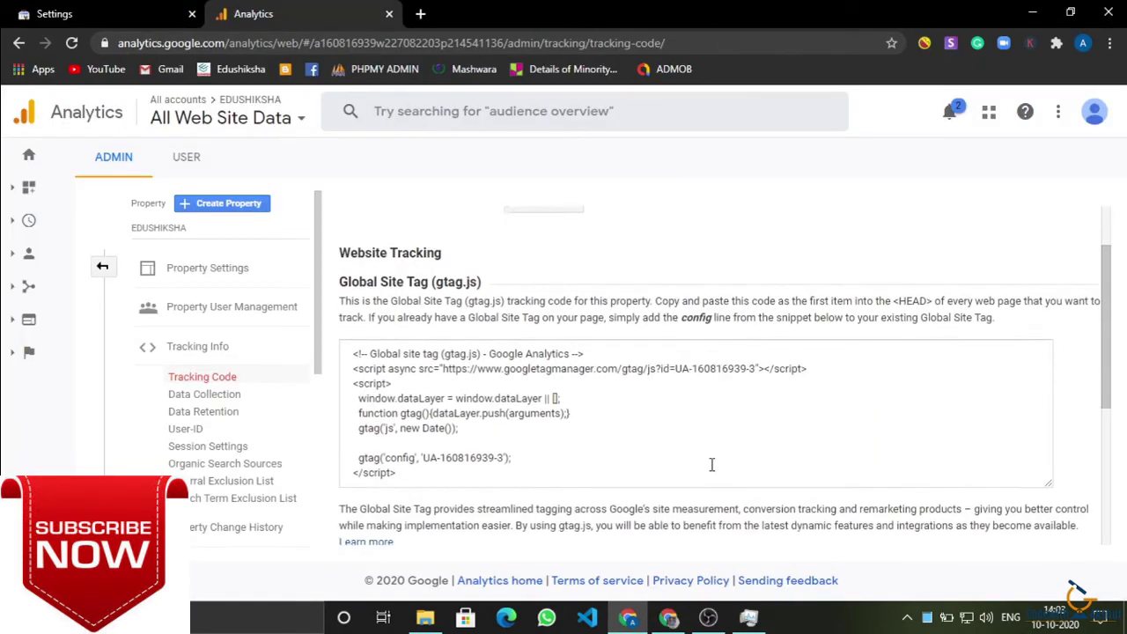
scroll(394, 297, "down", 3)
left_click(428, 333)
key("alt+Tab")
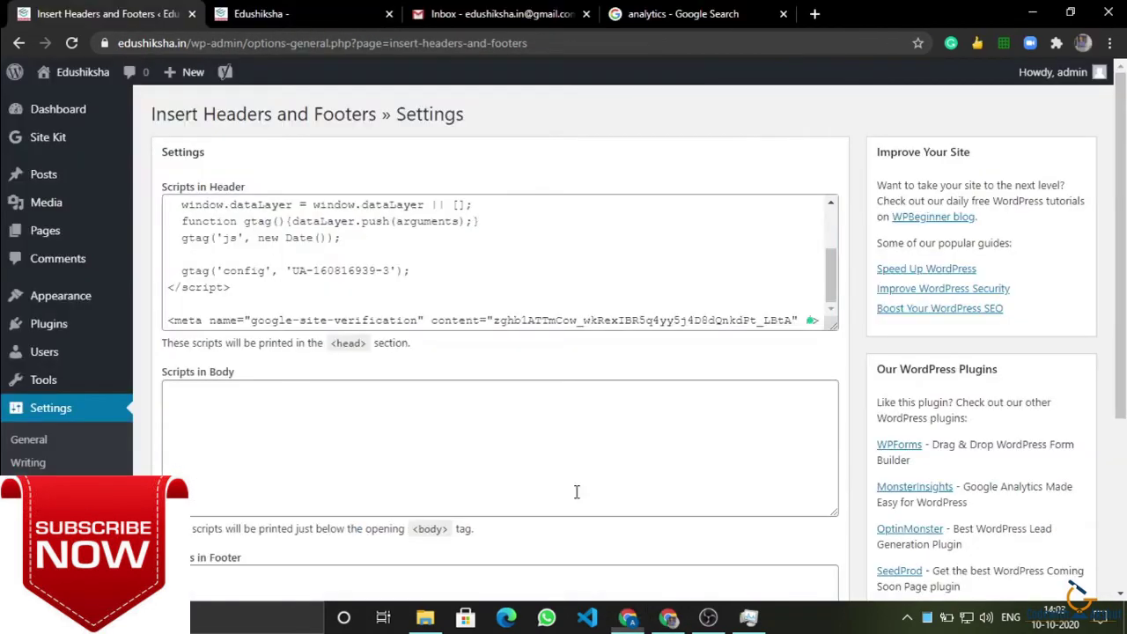
left_click(576, 490)
scroll(556, 219, "down", 3)
scroll(556, 219, "up", 3)
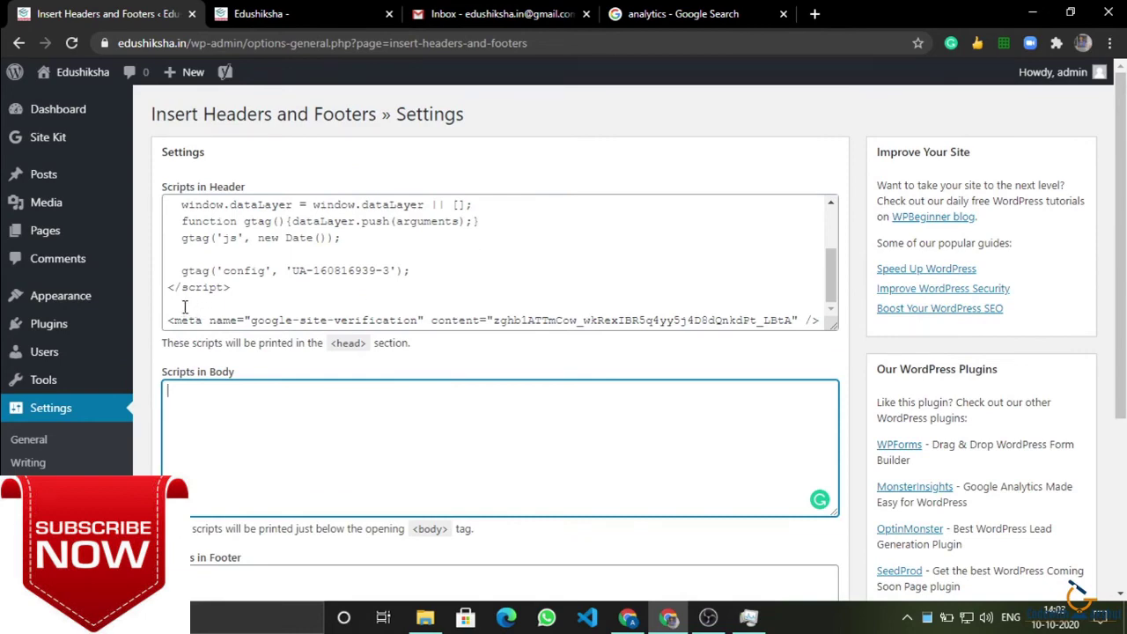
- Switch back to Google Analytics, open the Real-time Overview report and examine its active users, page views, referrals and locations
key("alt+Tab")
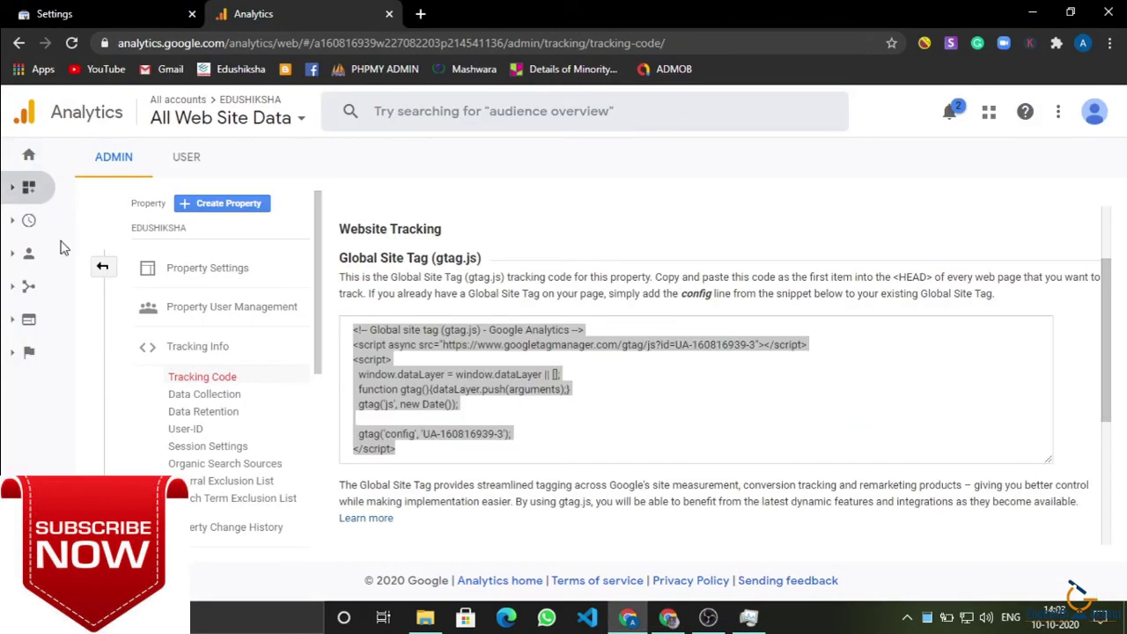
left_click(28, 187)
left_click(21, 368)
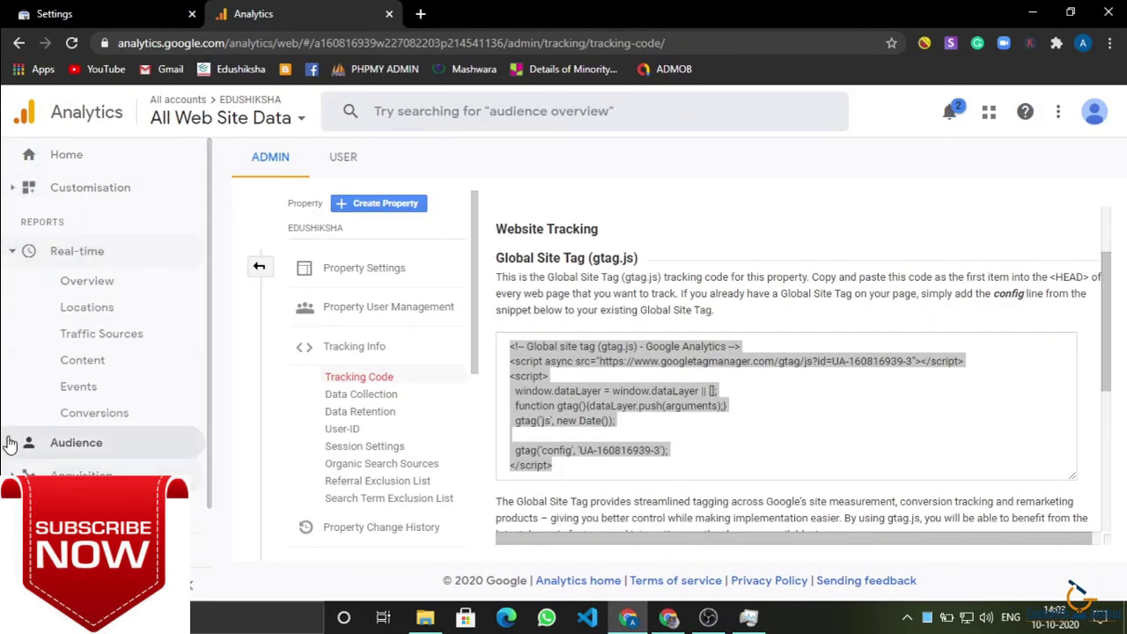
left_click(9, 443)
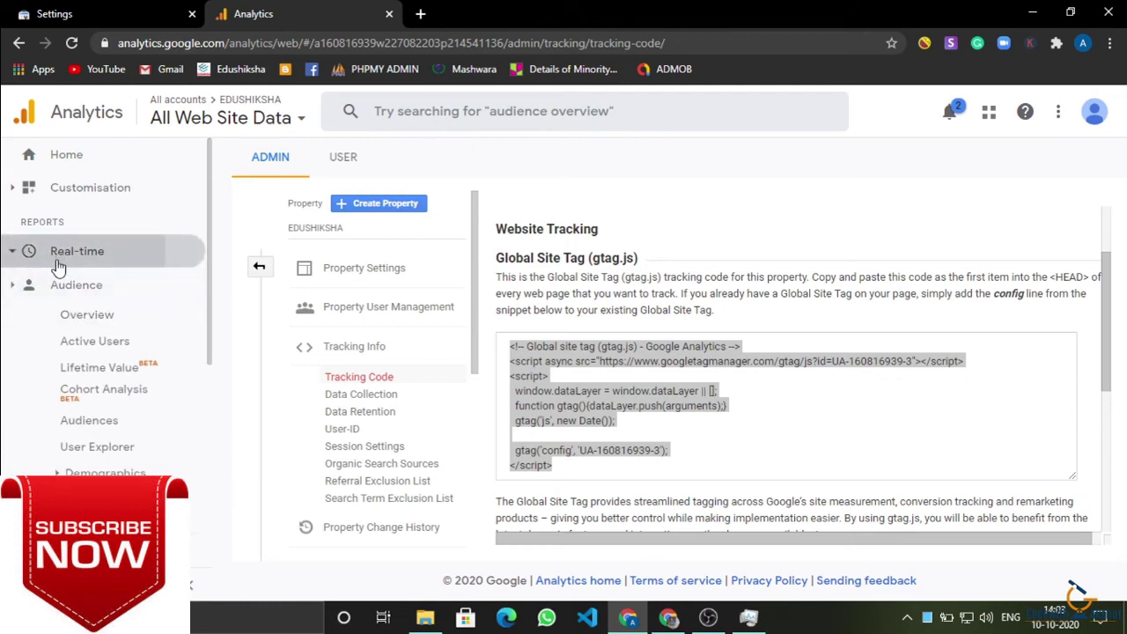
left_click(55, 261)
left_click(72, 286)
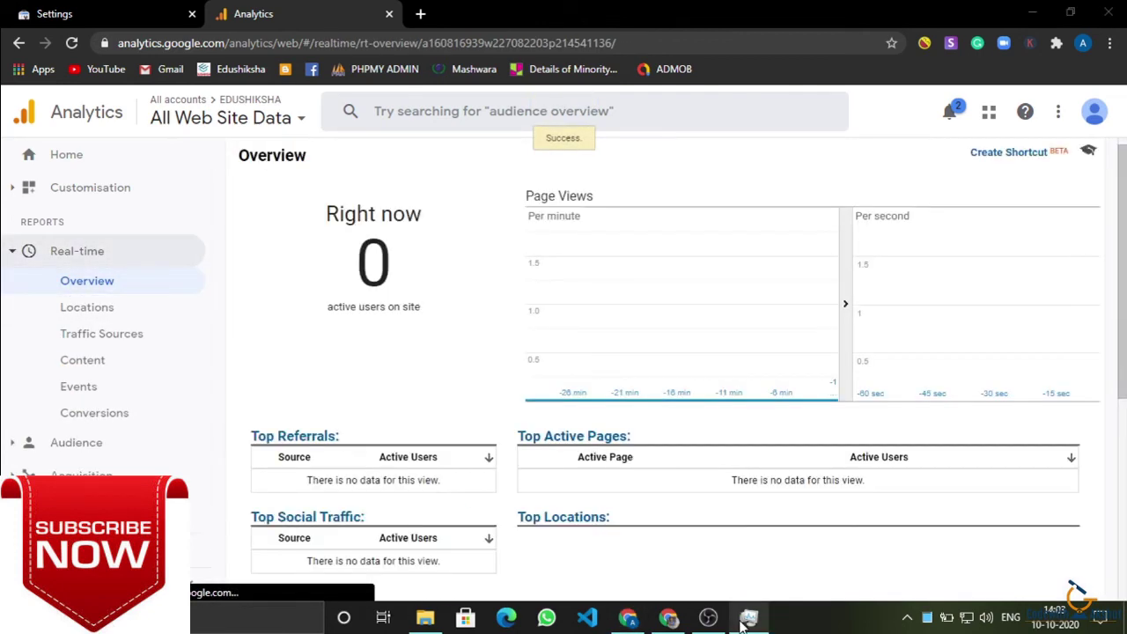
left_click(749, 616)
left_click(783, 65)
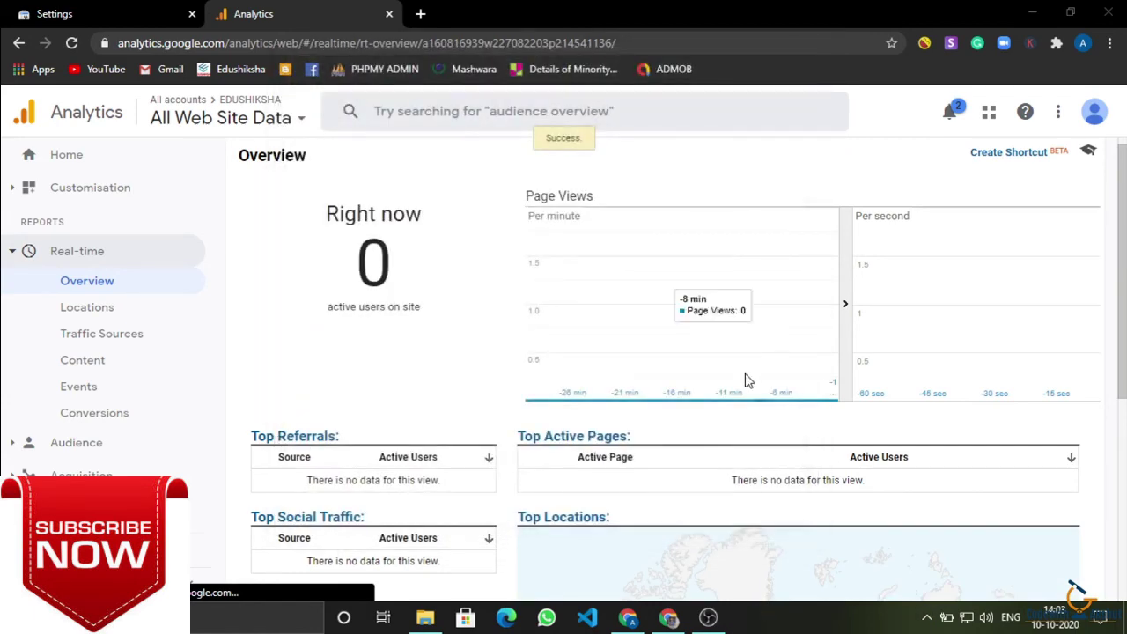
scroll(745, 378, "down", 3)
scroll(402, 344, "up", 4)
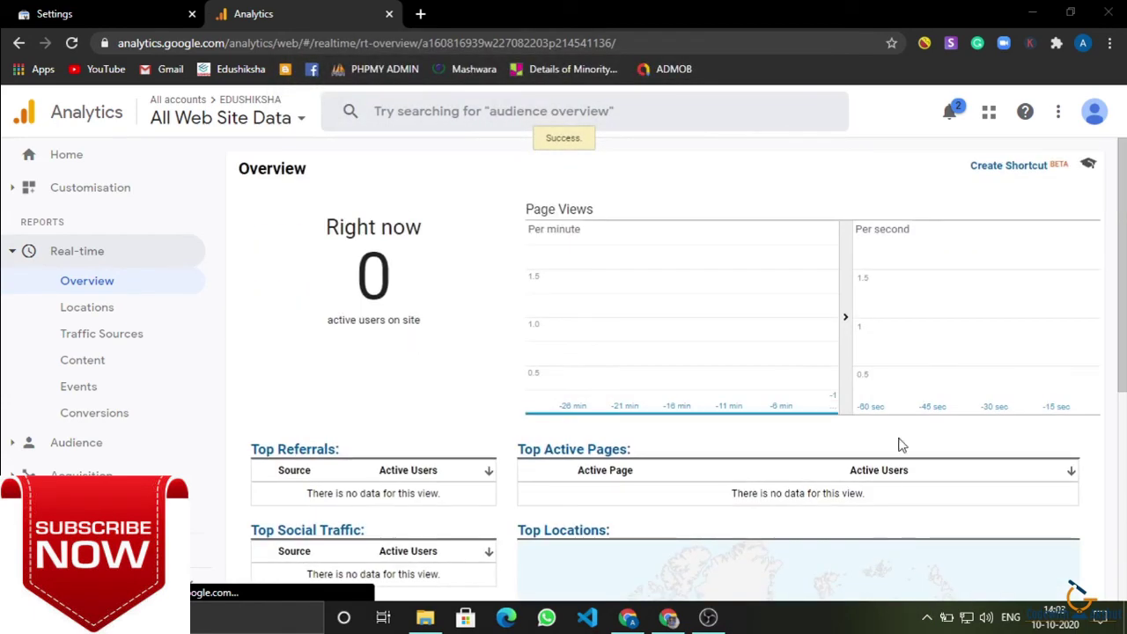
key("alt+Tab")
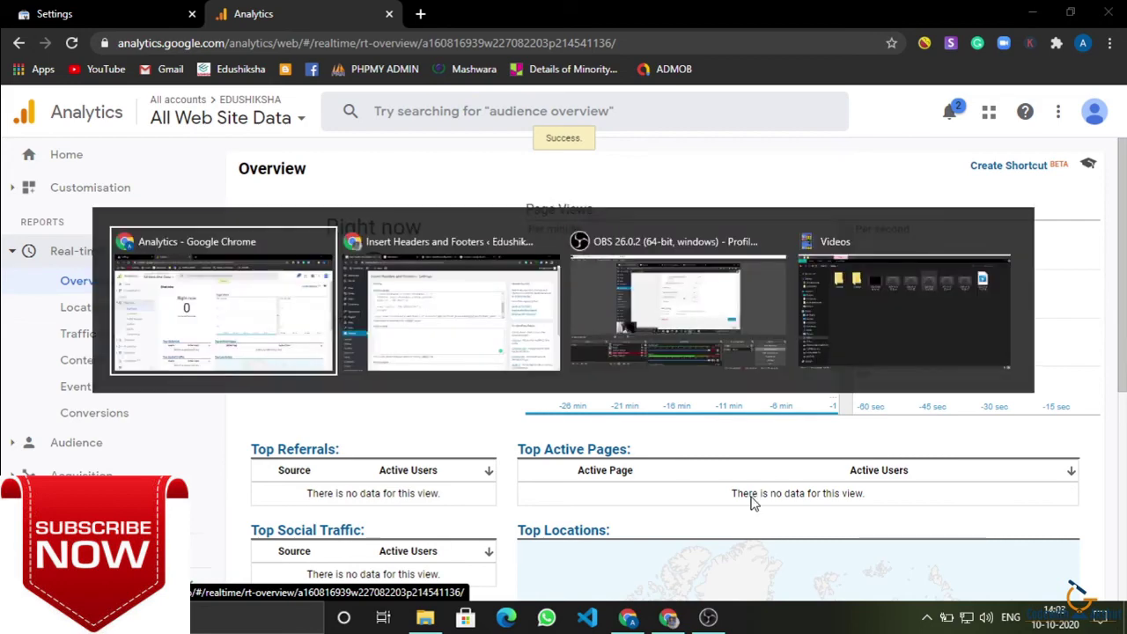
left_click(265, 13)
key("alt+Tab")
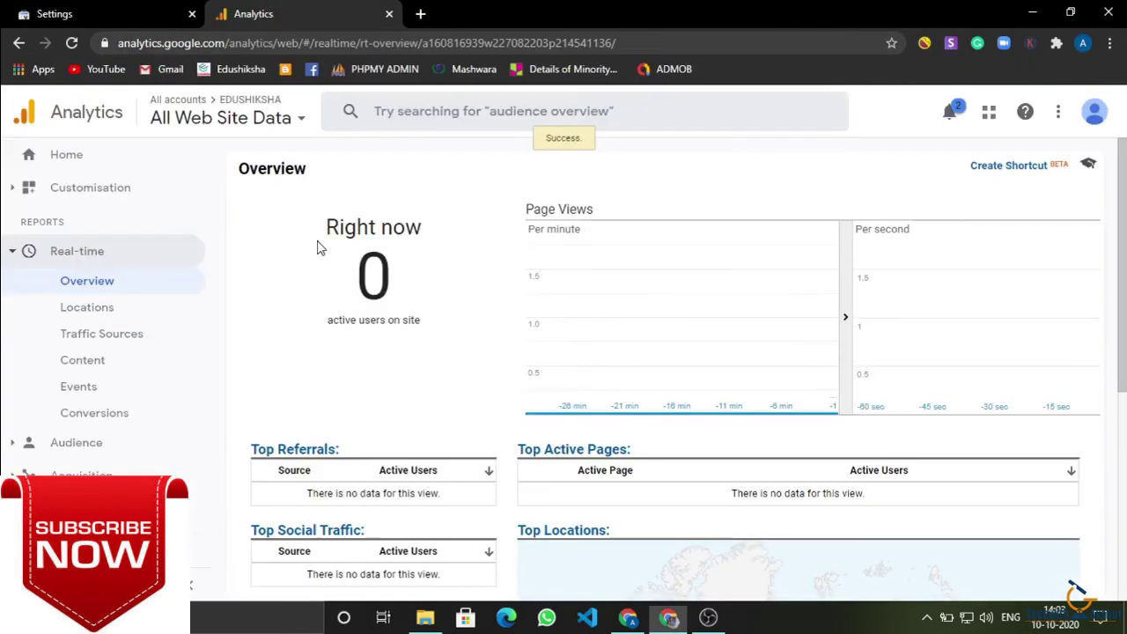
- Open the Real-time Locations report, and expand the Audience reports and their Behaviour group to review the available options
left_click(81, 314)
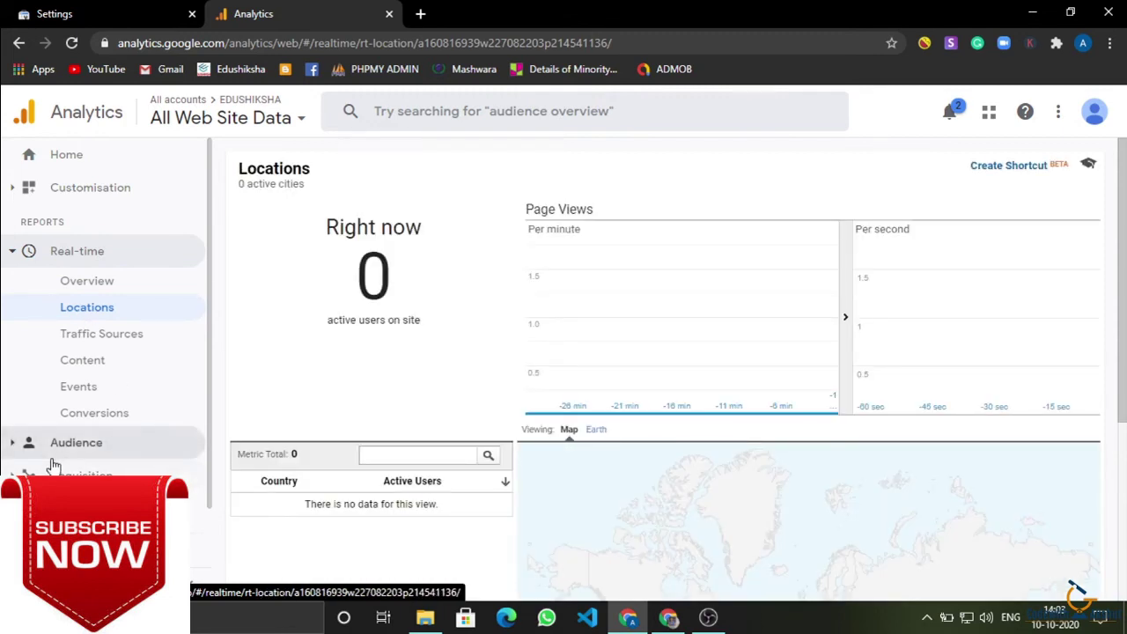
left_click(76, 442)
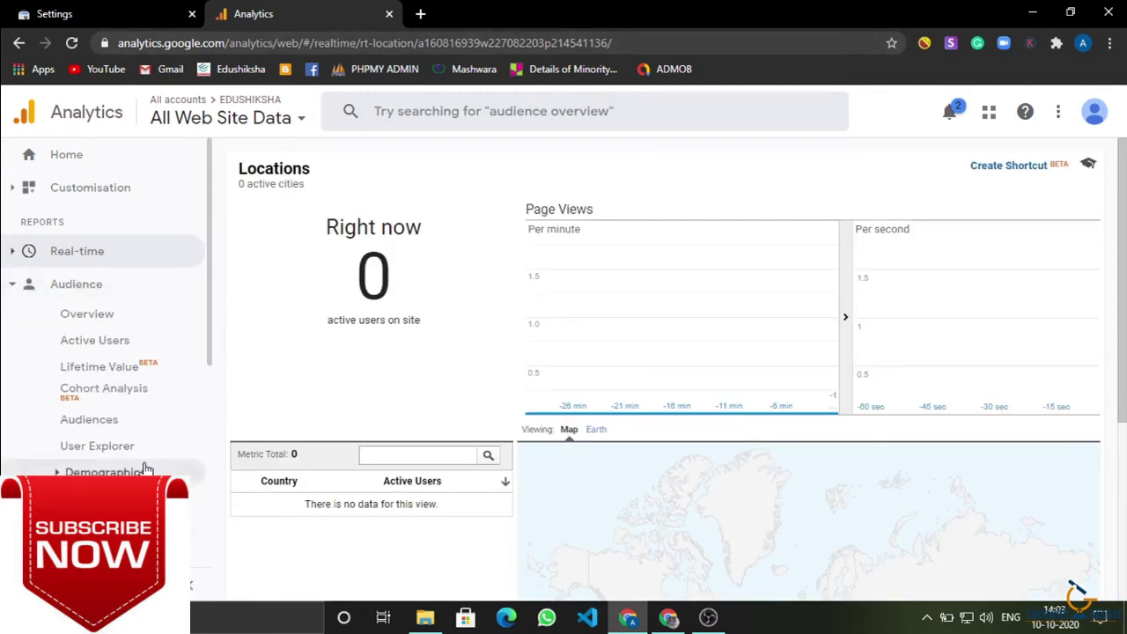
scroll(146, 466, "down", 3)
scroll(186, 474, "up", 2)
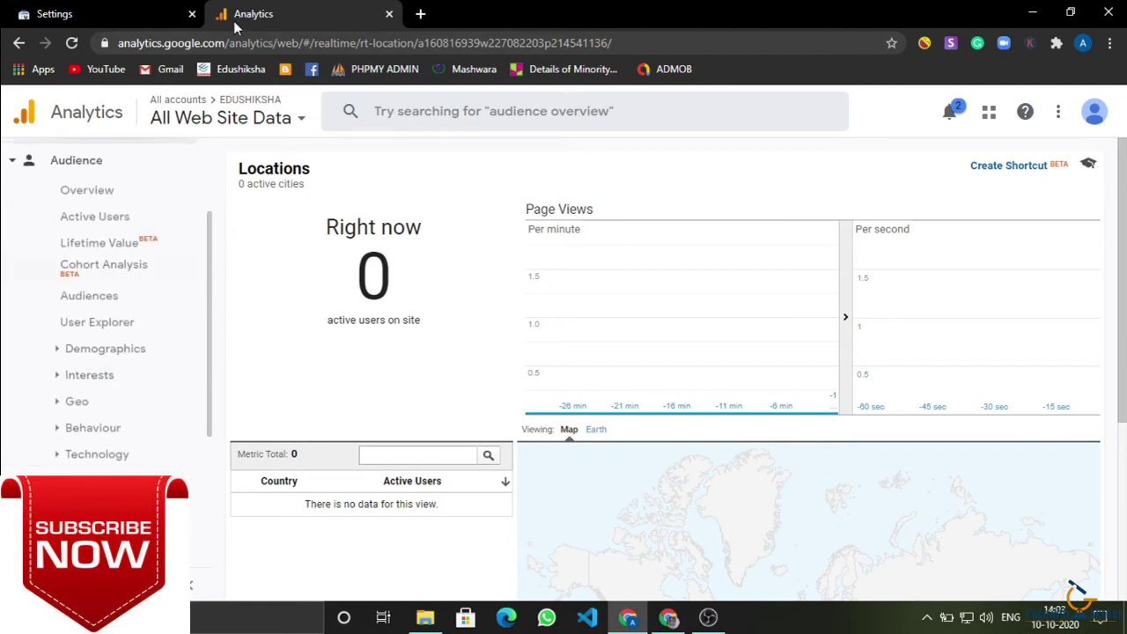
left_click(62, 423)
scroll(146, 460, "down", 1)
scroll(146, 460, "down", 3)
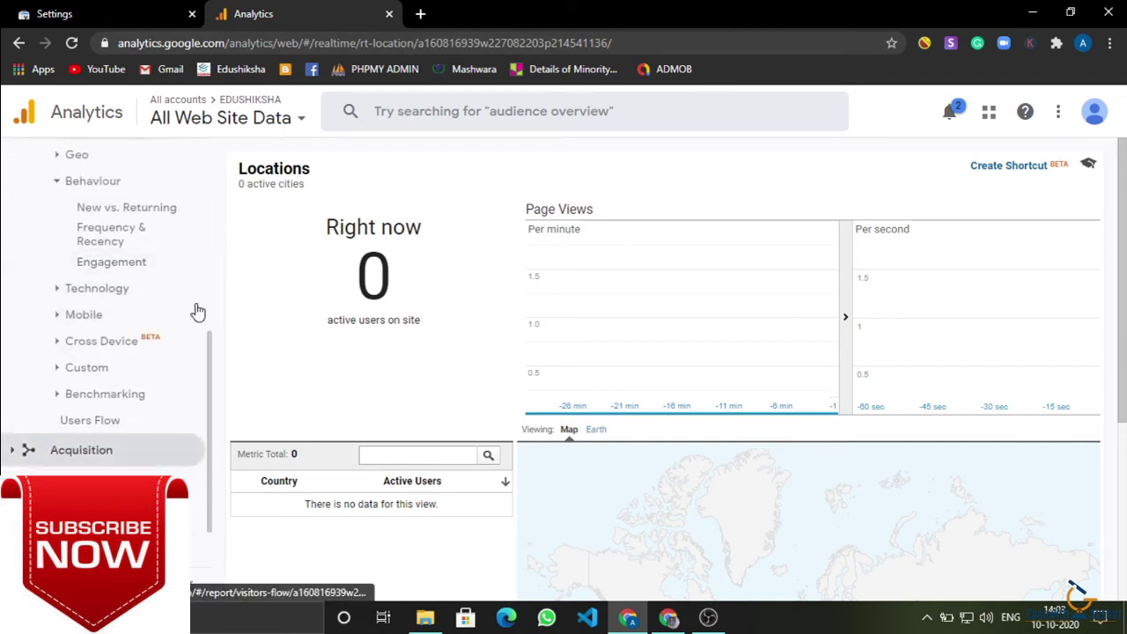
- Check the Today's Agenda task list in Gmail and return to the WordPress settings page
key("alt+Tab")
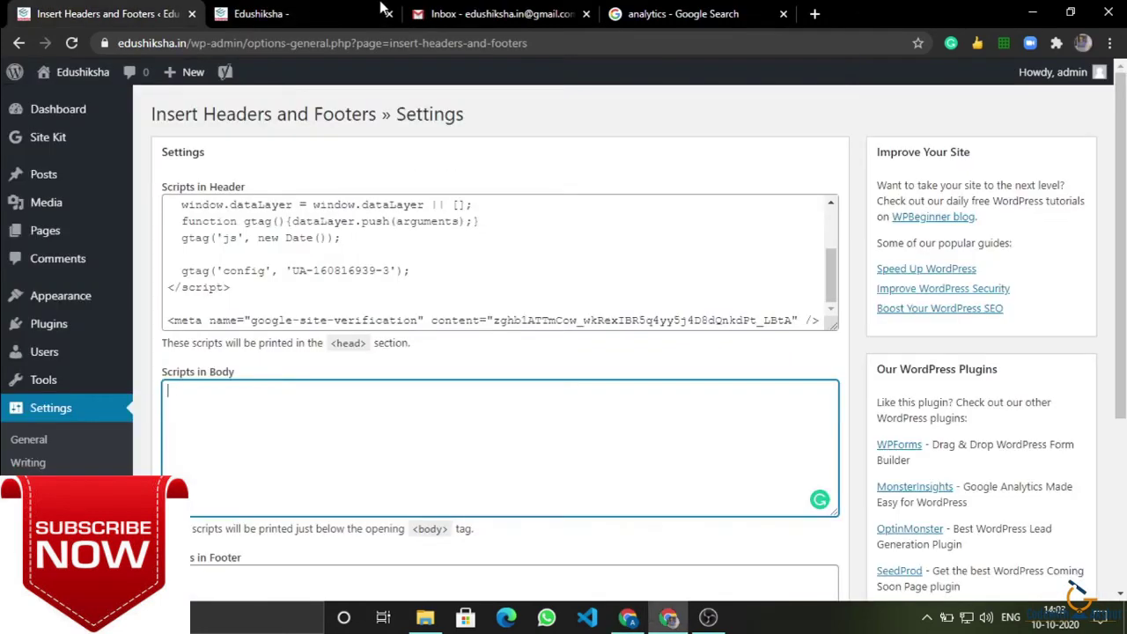
left_click(475, 14)
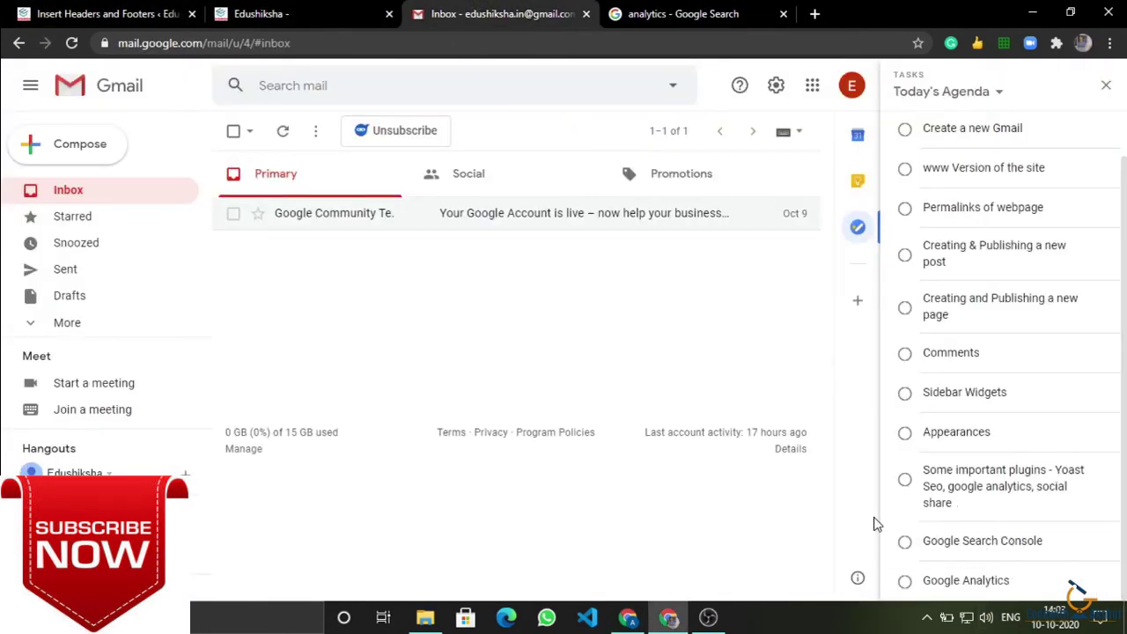
left_click(3, 9)
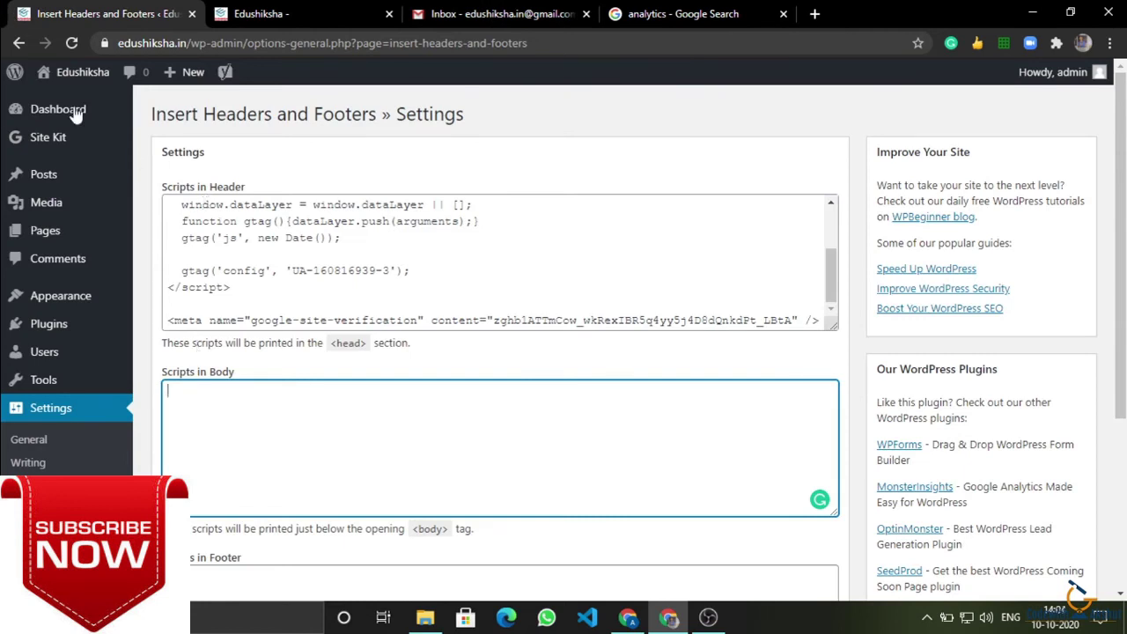
- Open WordPress's page for adding new plugins and search for "social share"
mouse_move(52, 324)
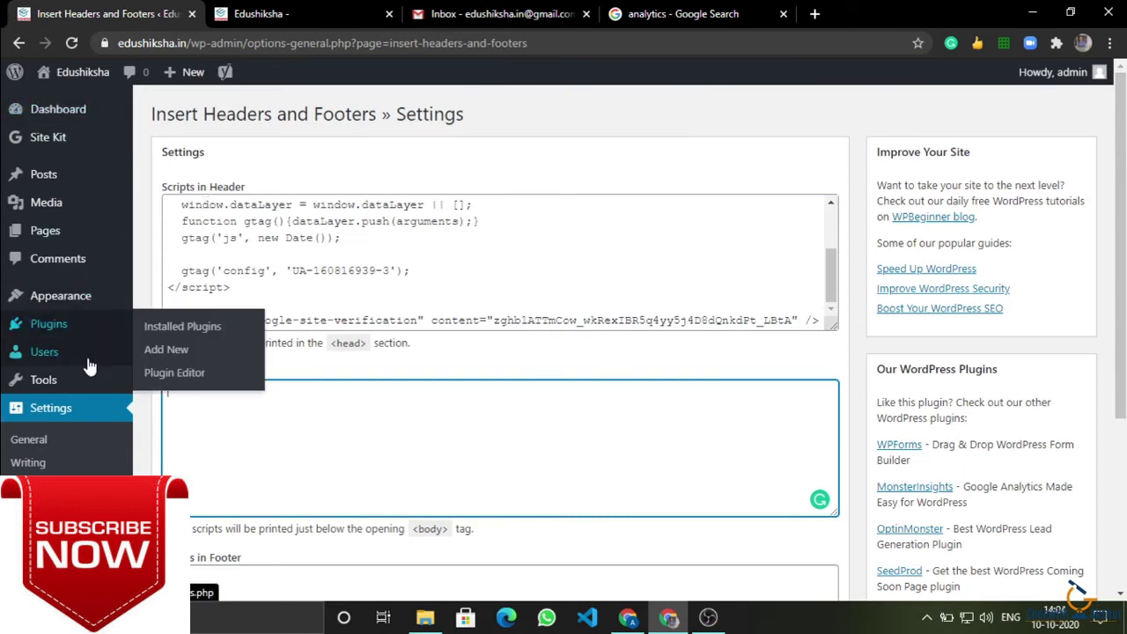
left_click(155, 352)
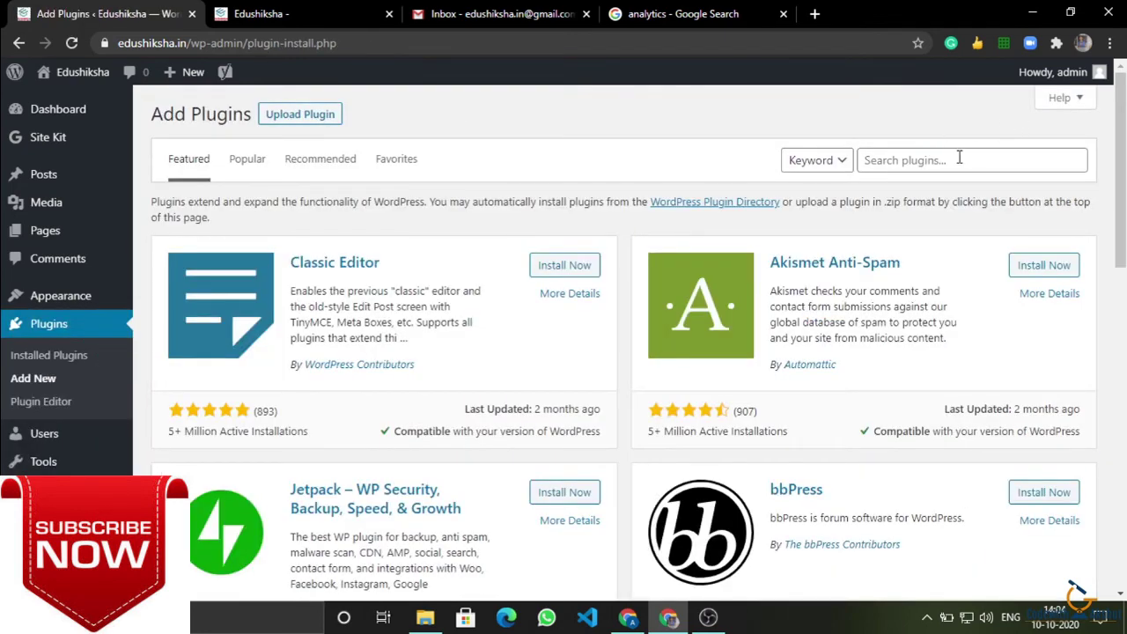
left_click(959, 156)
type("social share")
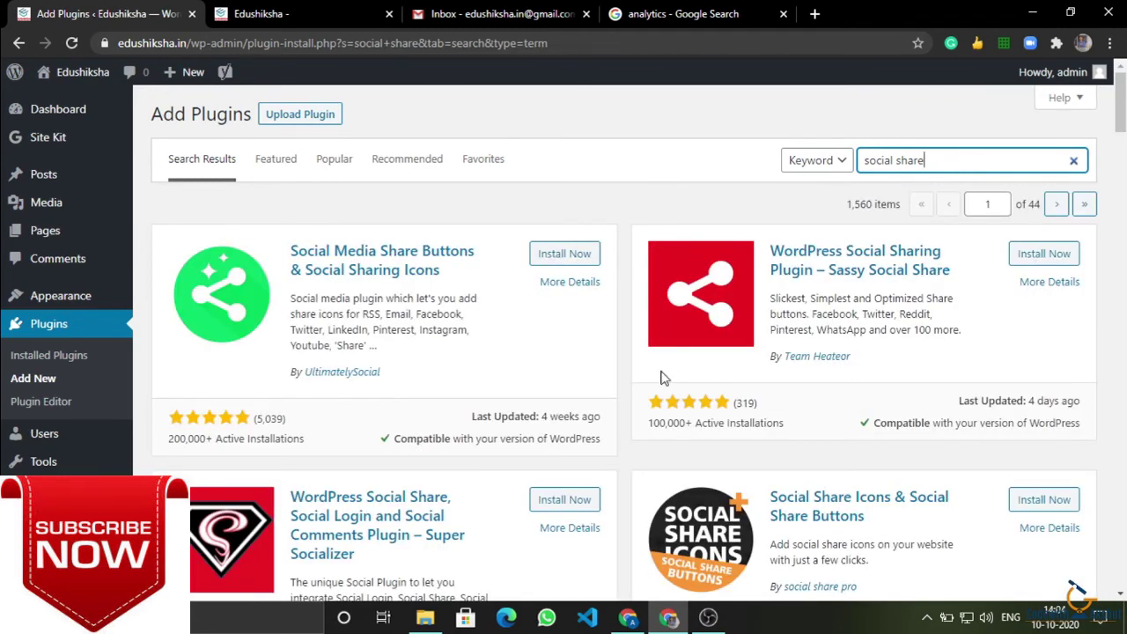
- Examine the social share plugins' ratings, review counts, active installations and compatibility in the search results
scroll(664, 377, "down", 3)
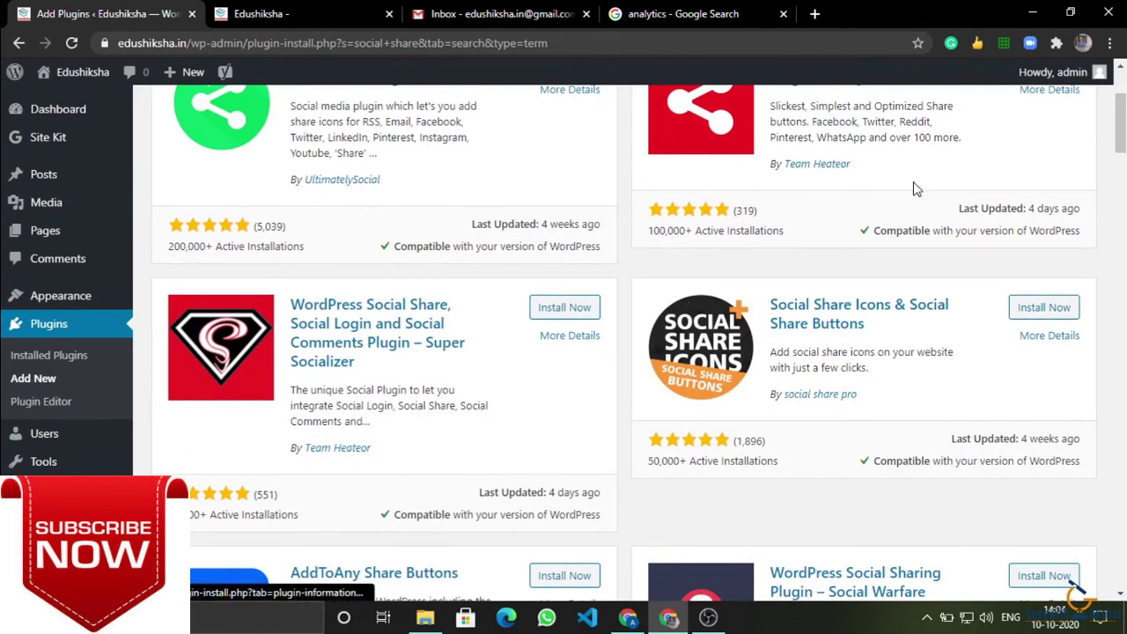
scroll(765, 257, "up", 3)
left_click(747, 426)
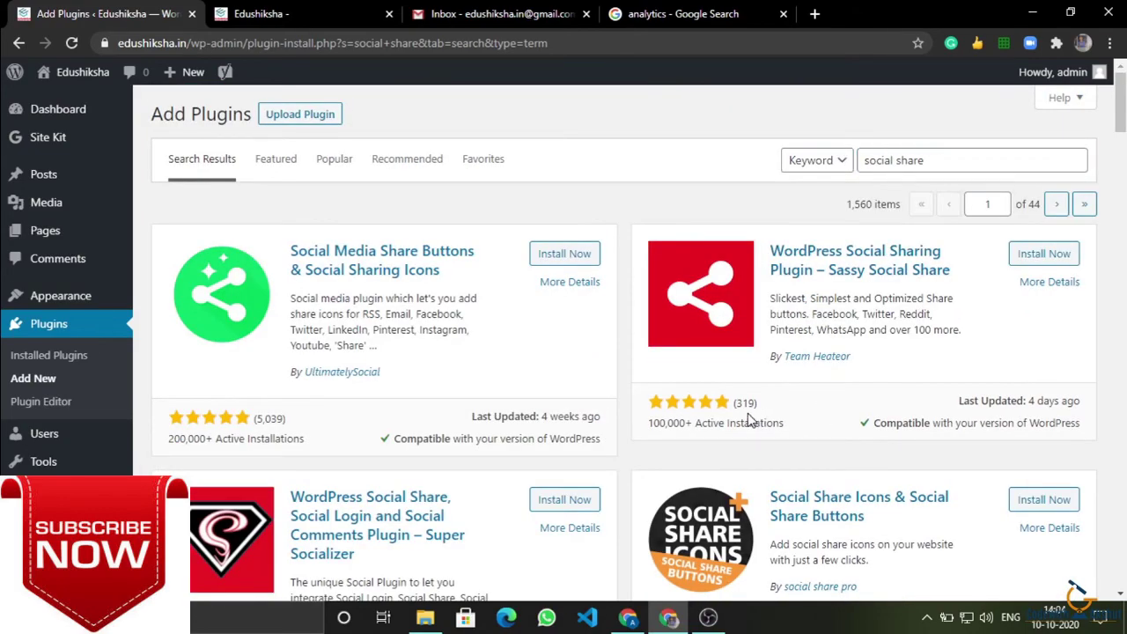
scroll(748, 425, "down", 10)
scroll(747, 423, "down", 3)
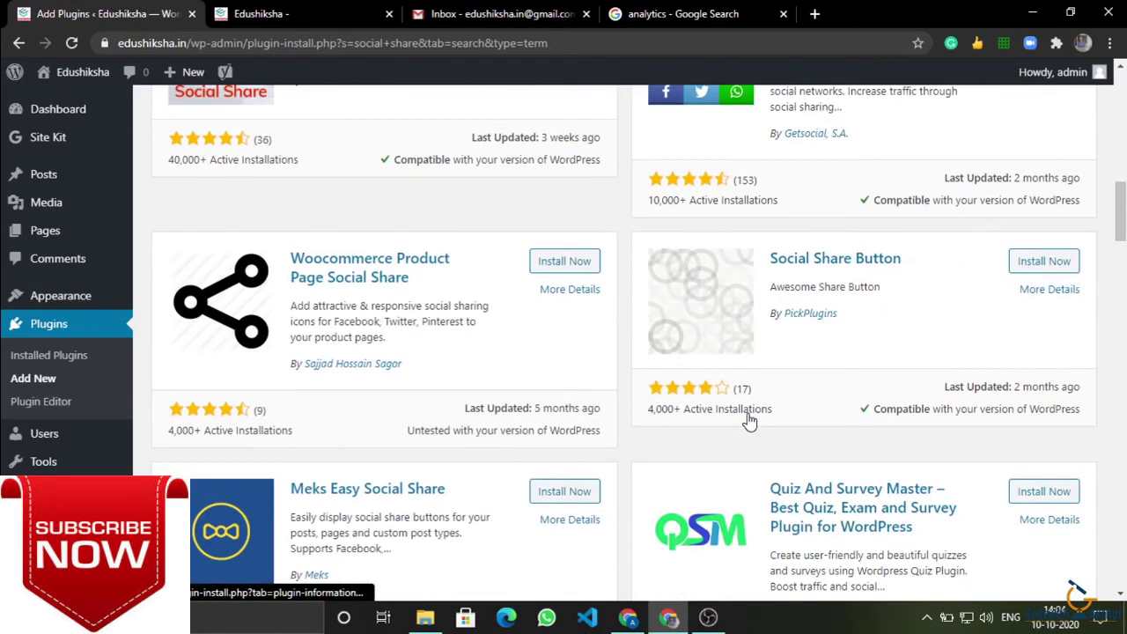
scroll(748, 423, "up", 8)
scroll(747, 421, "down", 4)
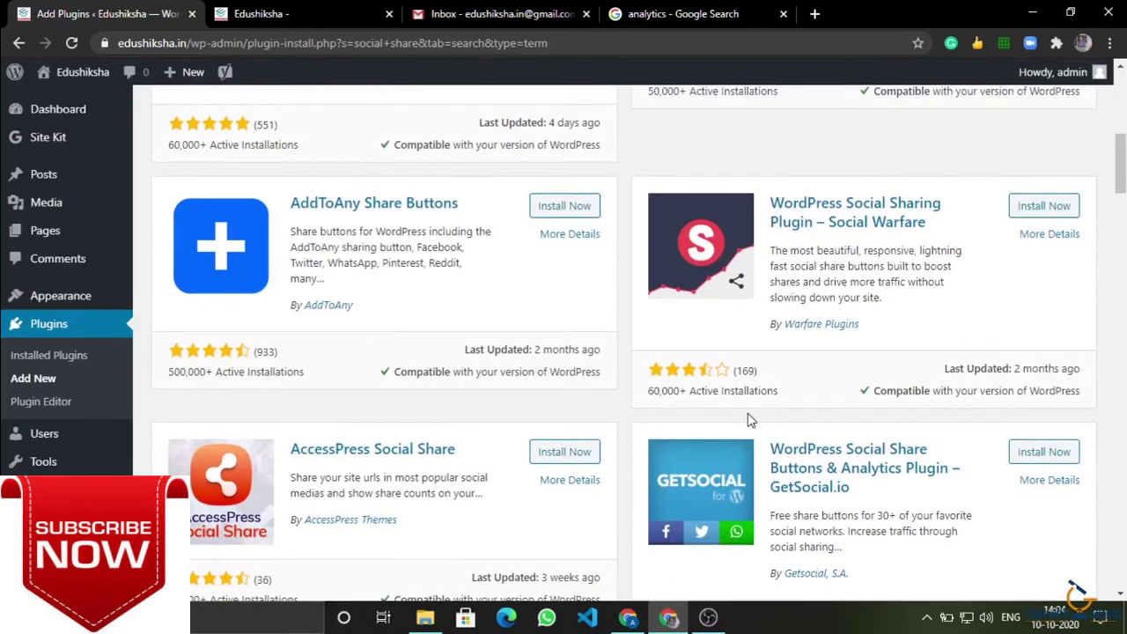
scroll(748, 421, "up", 5)
scroll(870, 469, "down", 3)
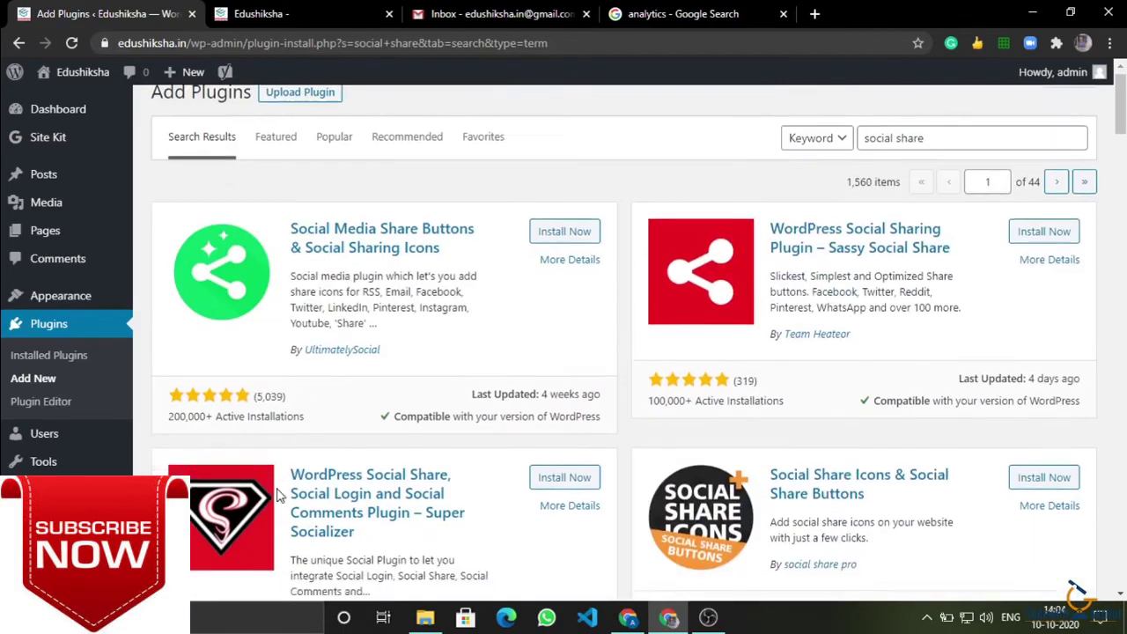
scroll(606, 493, "down", 12)
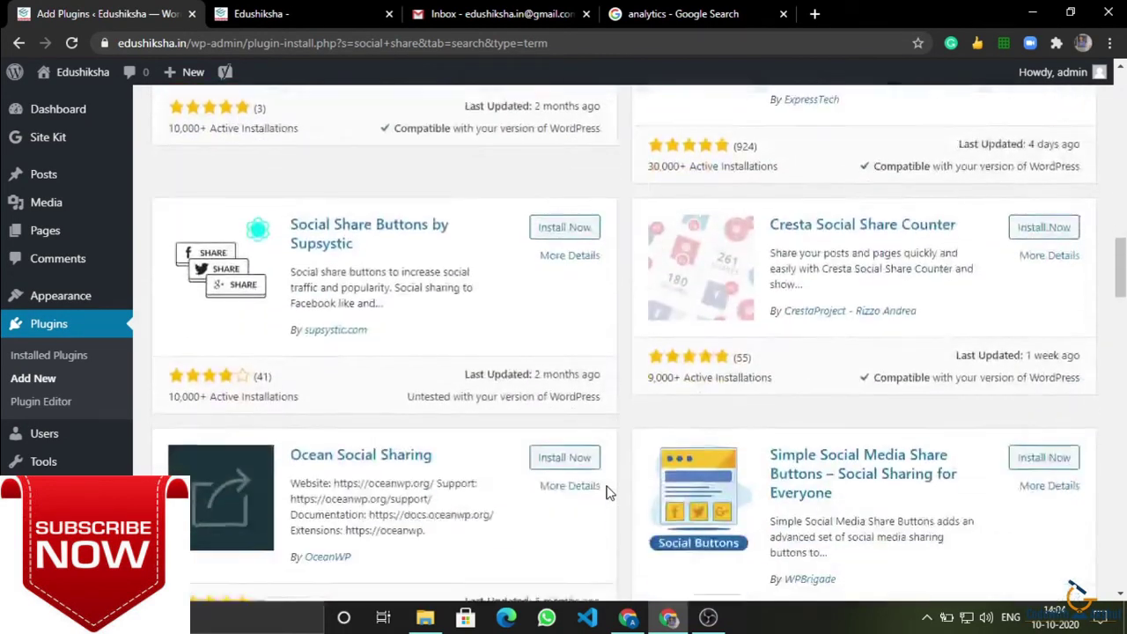
scroll(606, 493, "up", 10)
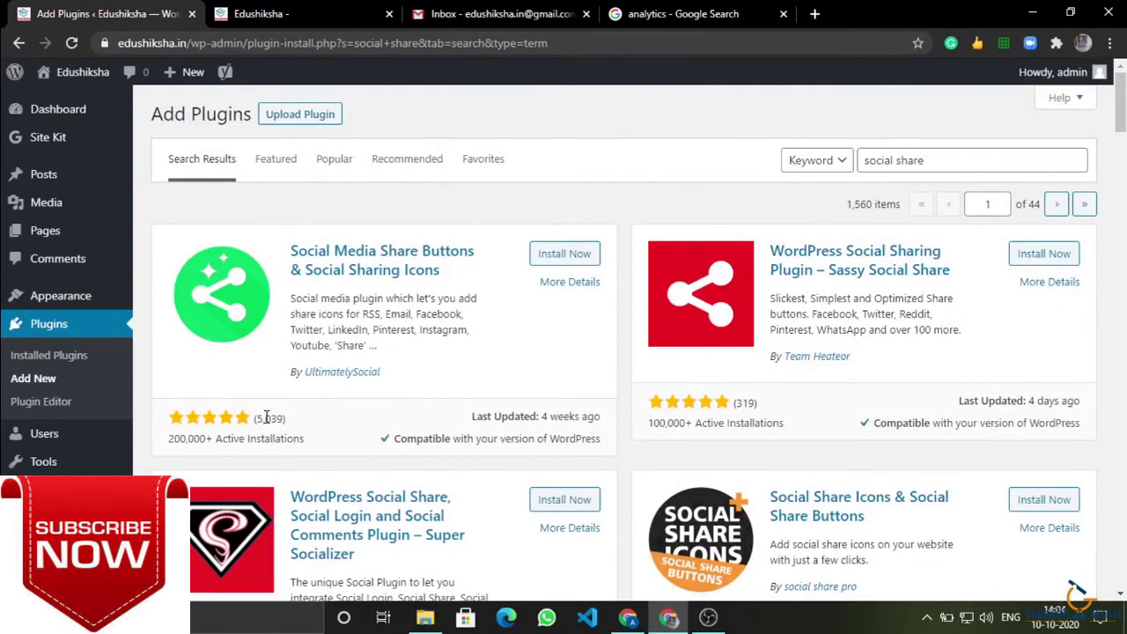
left_click_drag(266, 417, 332, 427)
scroll(322, 427, "down", 3)
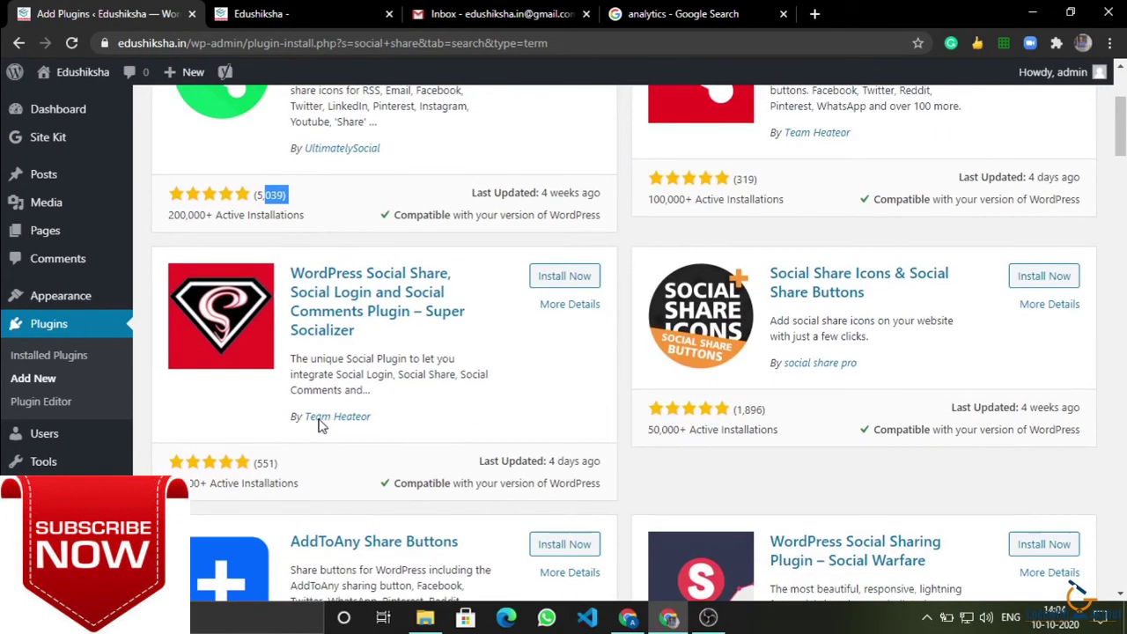
scroll(322, 426, "down", 4)
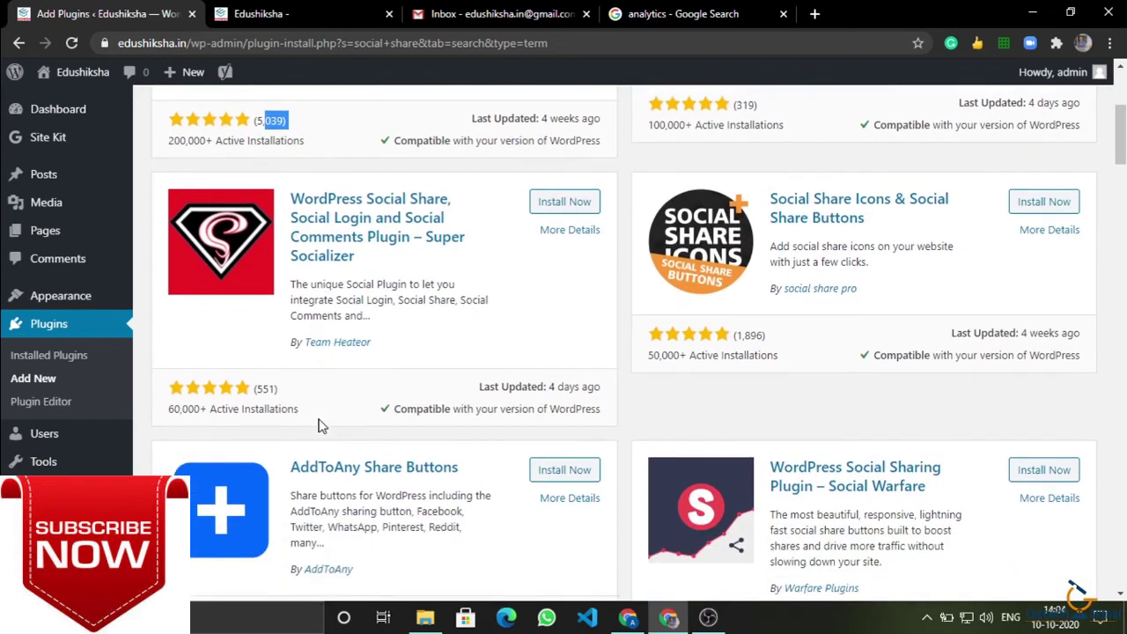
scroll(321, 426, "down", 6)
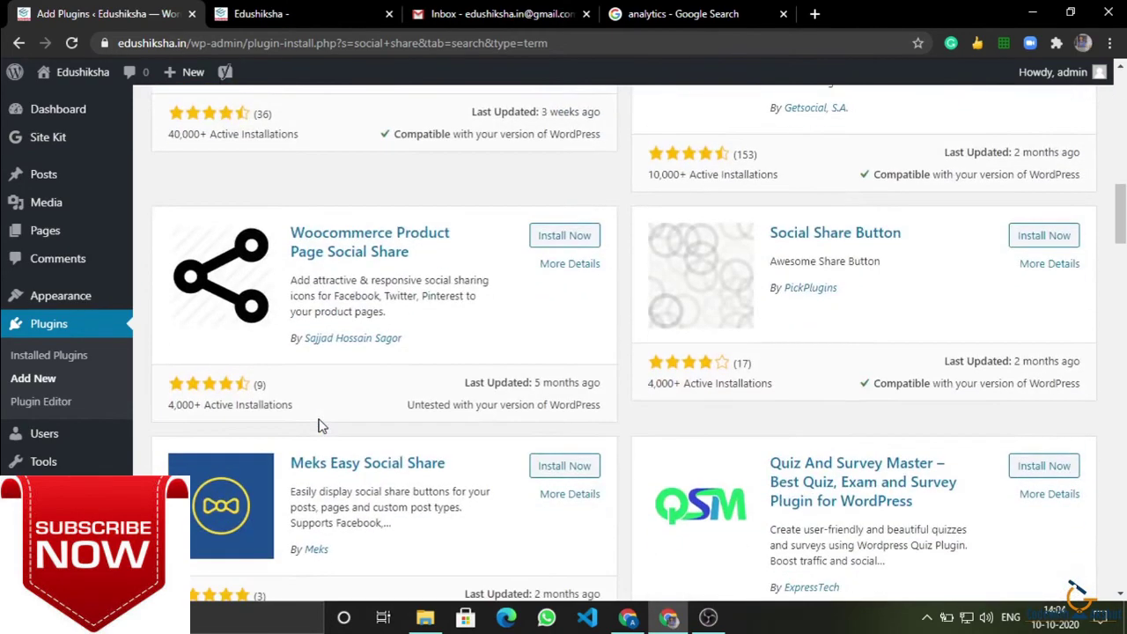
scroll(321, 427, "down", 3)
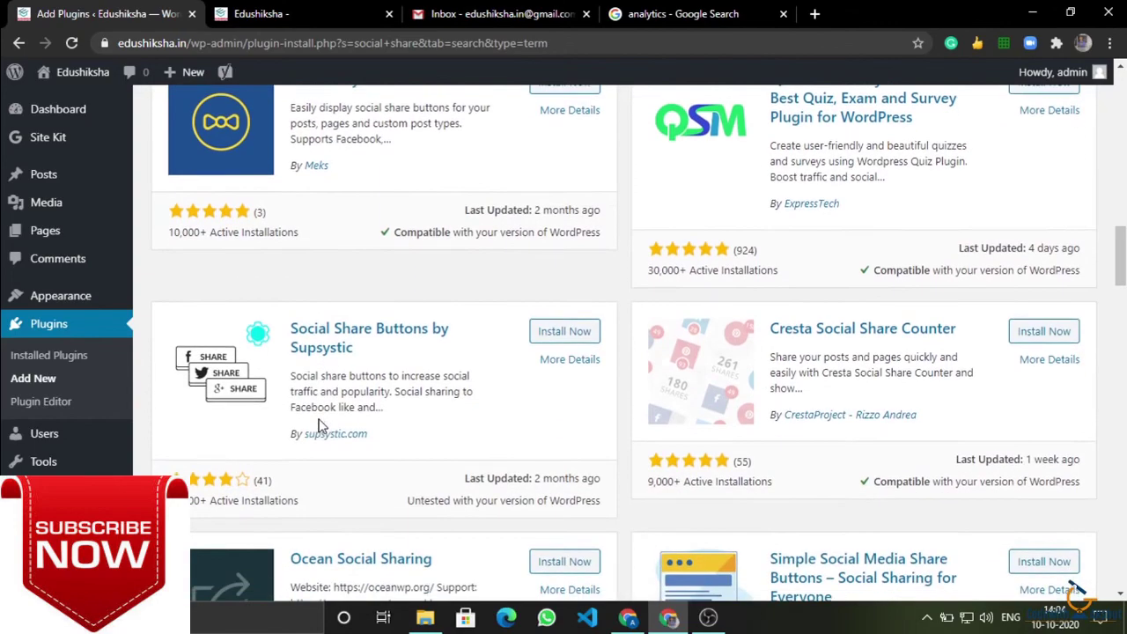
- Start installing the Social Media Share Buttons & Social Sharing Icons plugin by UltimatelySocial and read its description
scroll(321, 427, "up", 15)
left_click(566, 254)
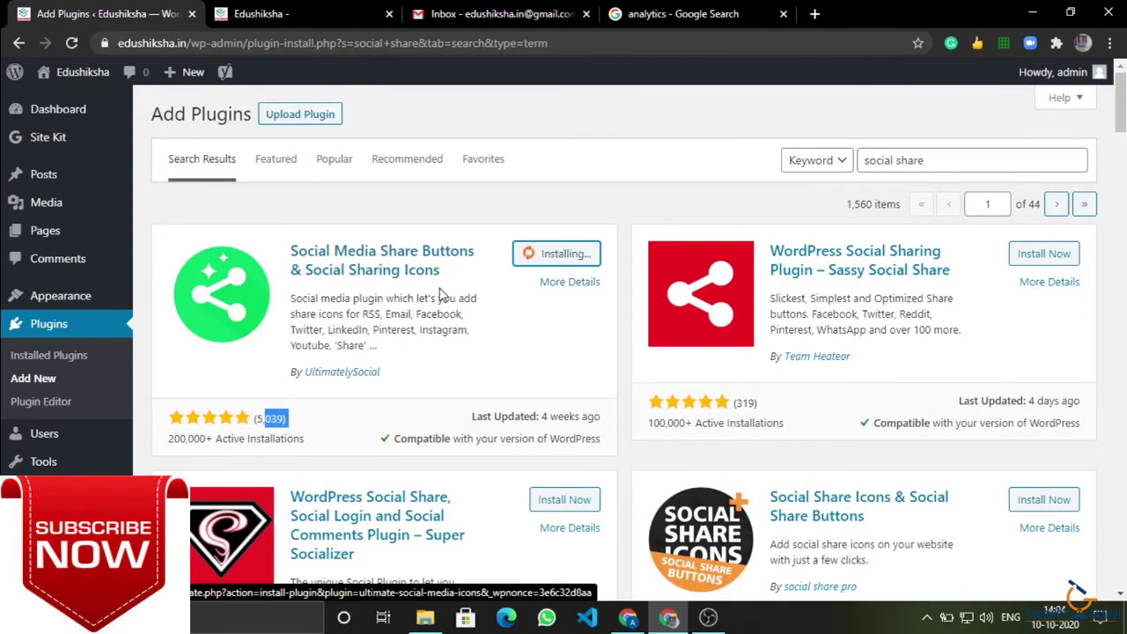
left_click_drag(332, 328, 299, 299)
left_click(441, 352)
double_click(300, 299)
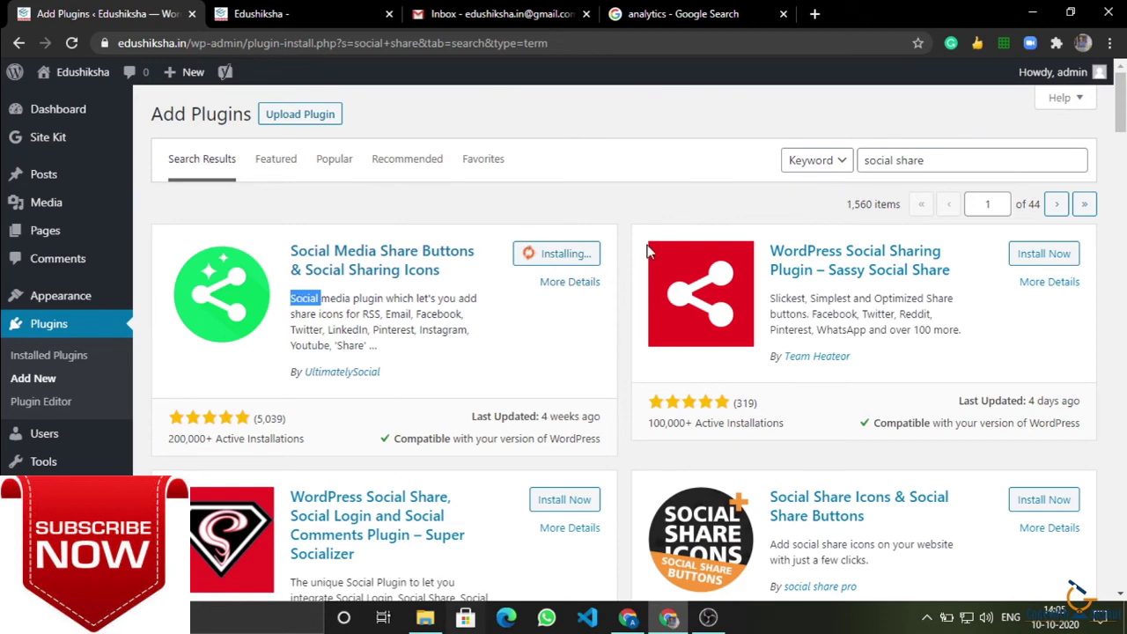
- Switch to Gmail and review the remaining topics in the Today's Agenda task list
left_click(507, 9)
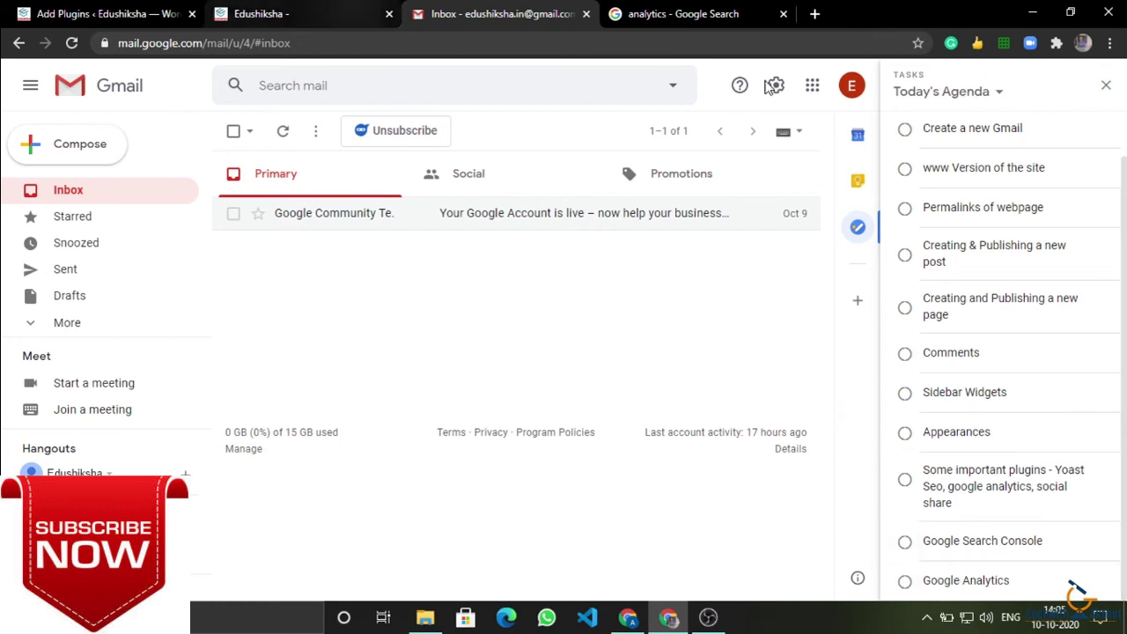
- Edit the important plugins task in Today's Agenda, replacing "analytics" with "site kit" after "google"
left_click(995, 511)
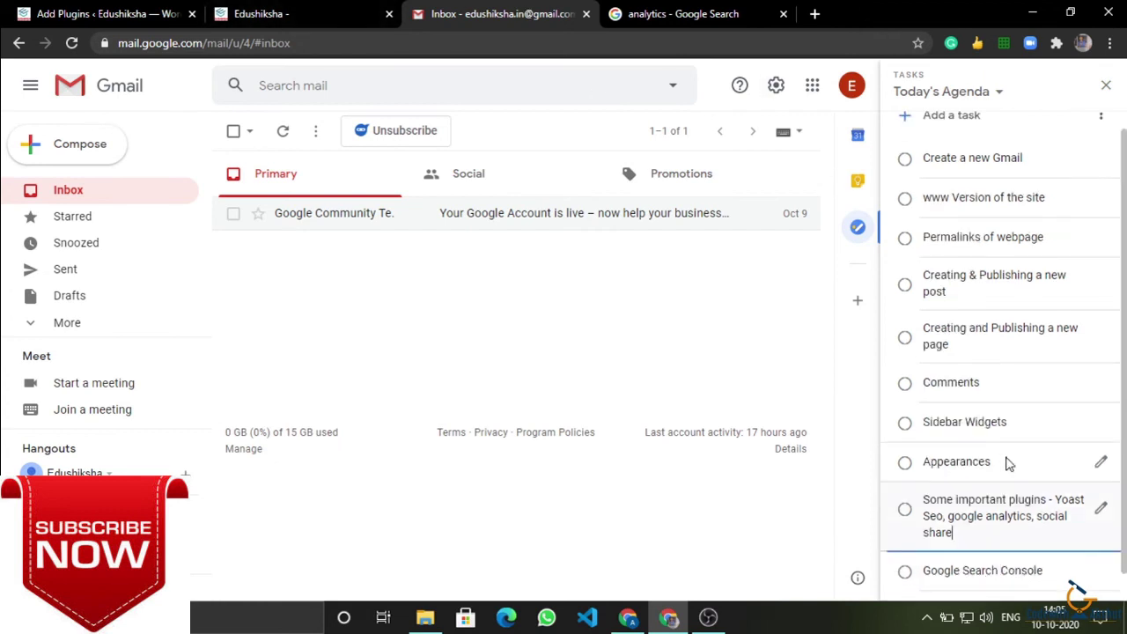
double_click(1012, 517)
type("site k")
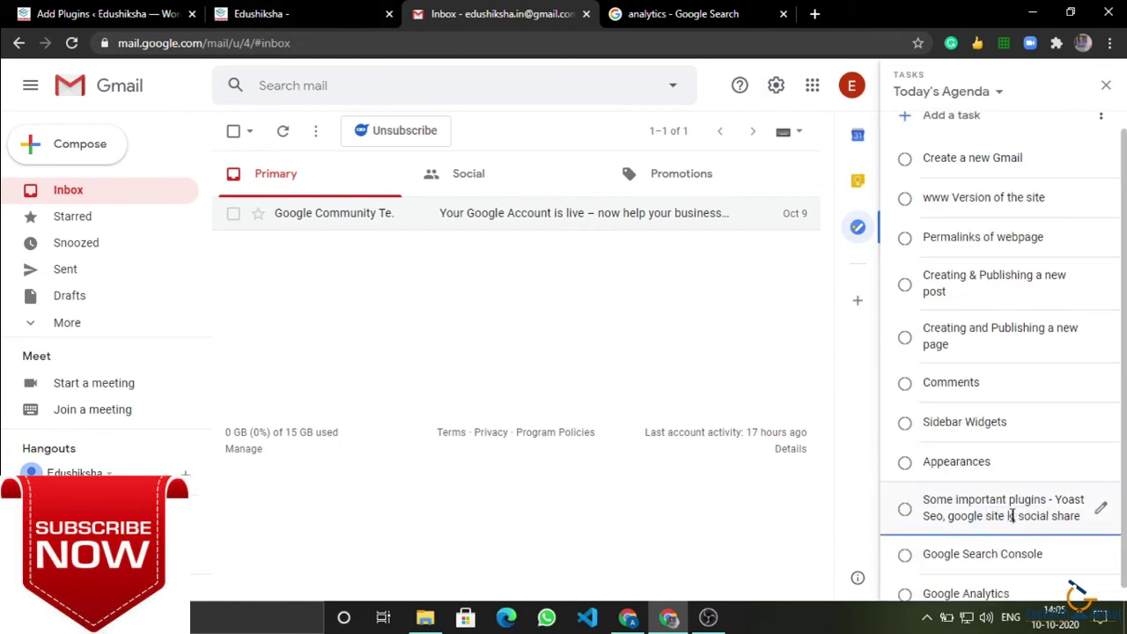
type("it")
- Return to WordPress, read which networks the Social Media Share Buttons & Social Sharing Icons plugin supports, and activate it
key("ctrl+1")
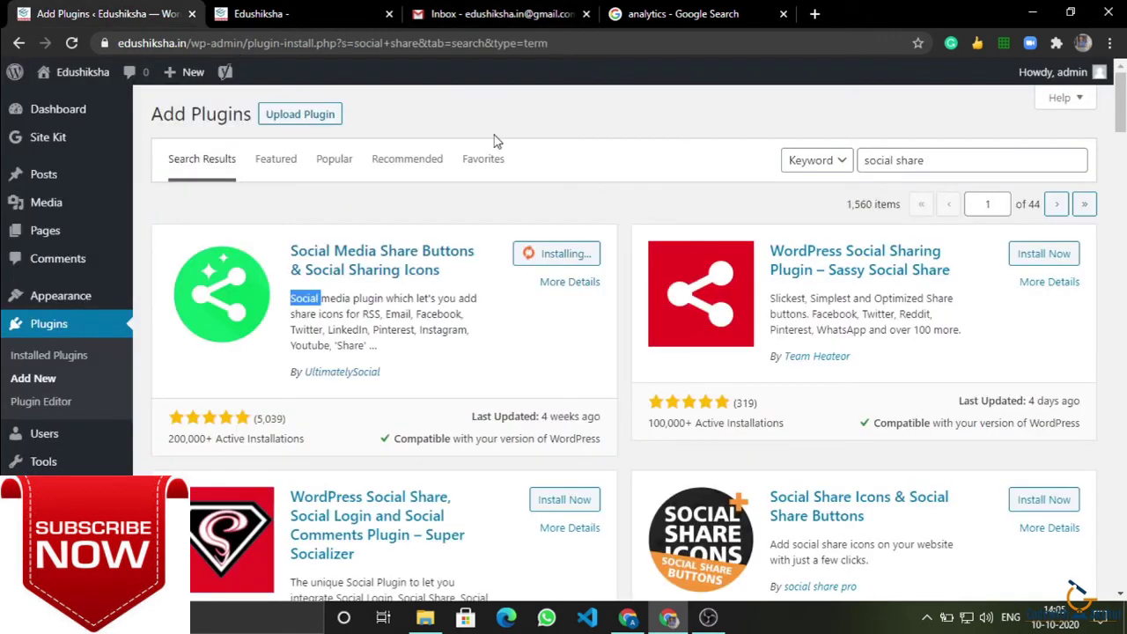
mouse_move(391, 330)
left_mouse_down()
mouse_move(444, 333)
mouse_move(440, 313)
mouse_move(374, 329)
left_mouse_up()
left_click(478, 334)
double_click(440, 313)
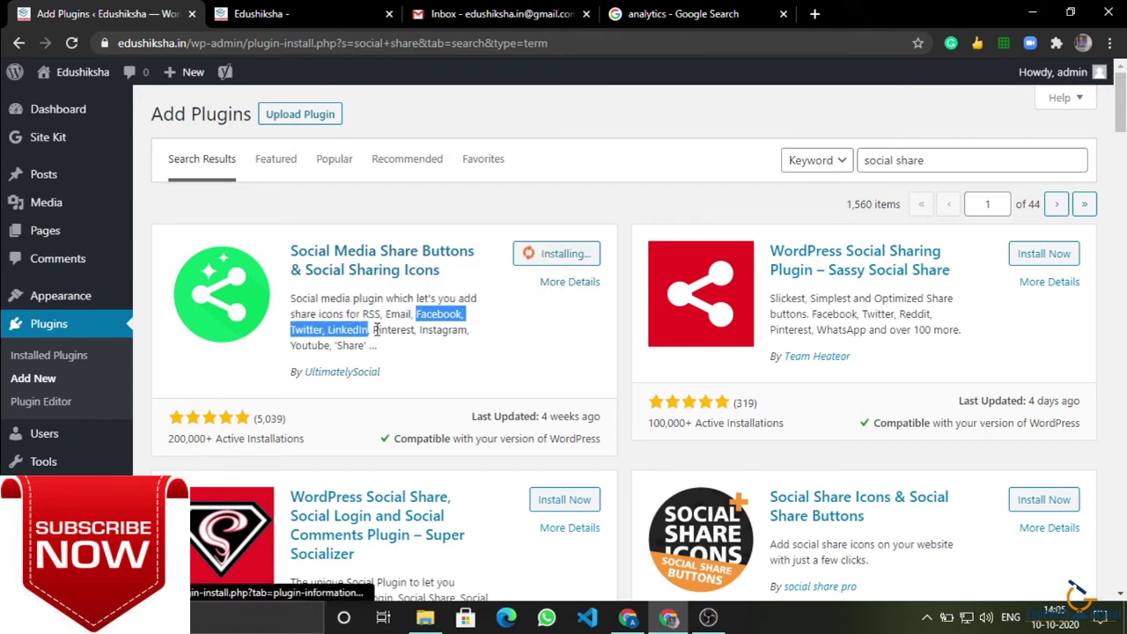
left_click(405, 331)
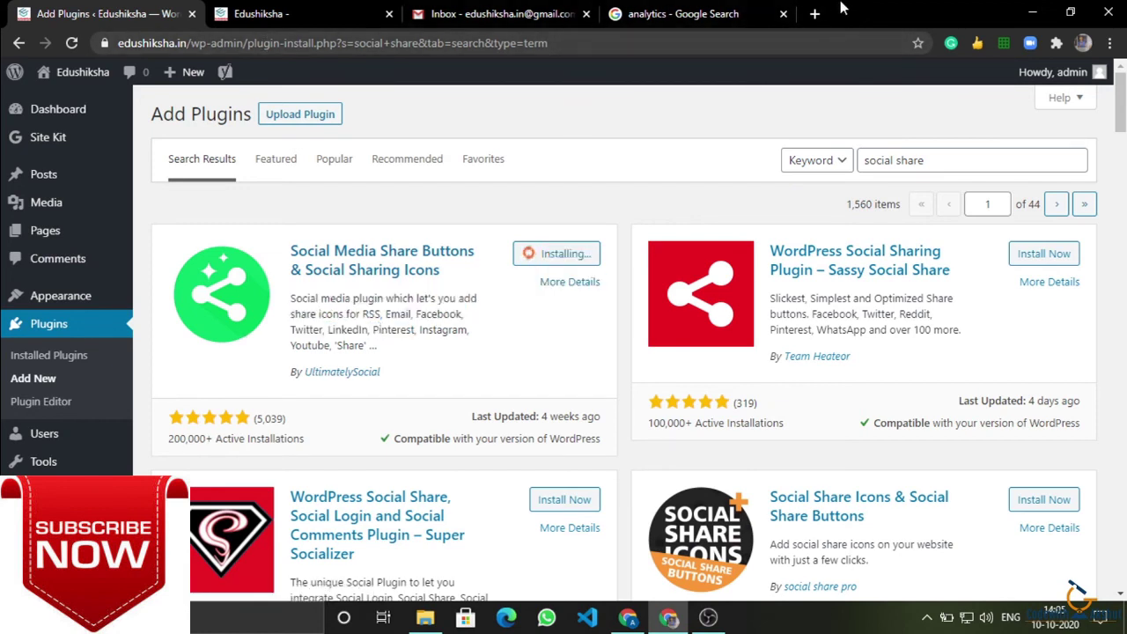
left_click(784, 14)
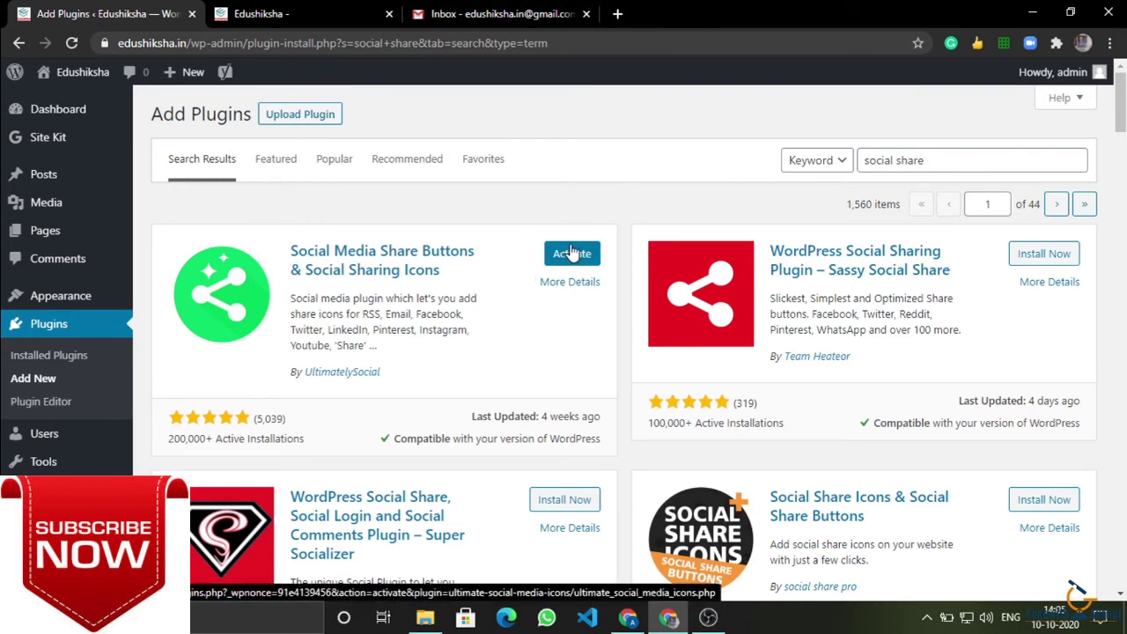
left_click(569, 255)
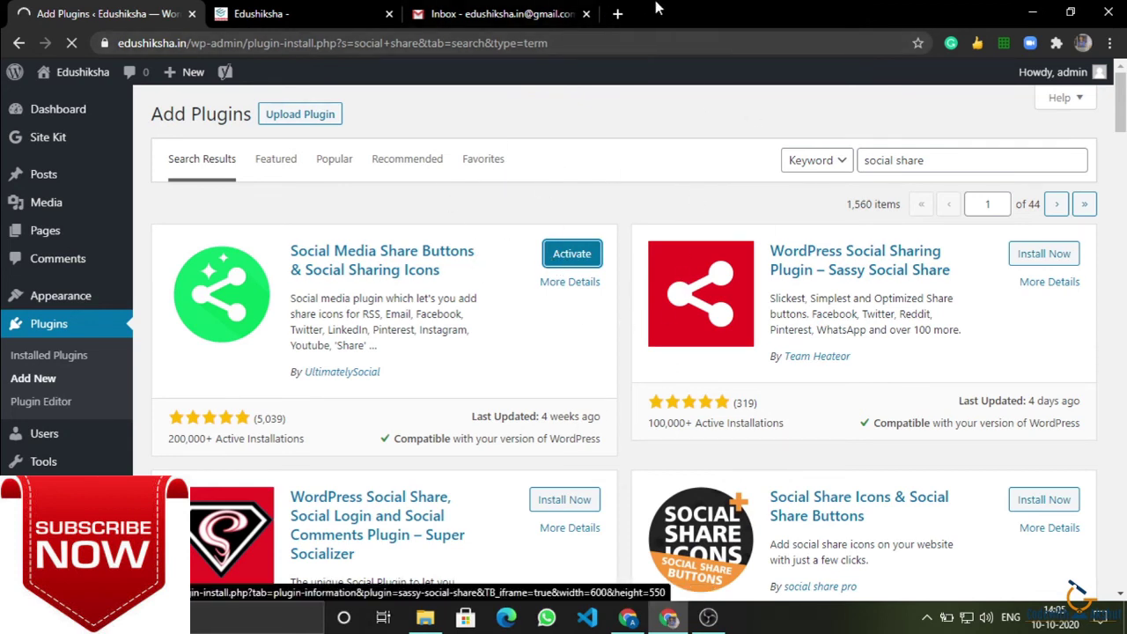
- Search Google for "pagespeed" in a new browser tab and open PageSpeed Insights from the results
left_click(615, 13)
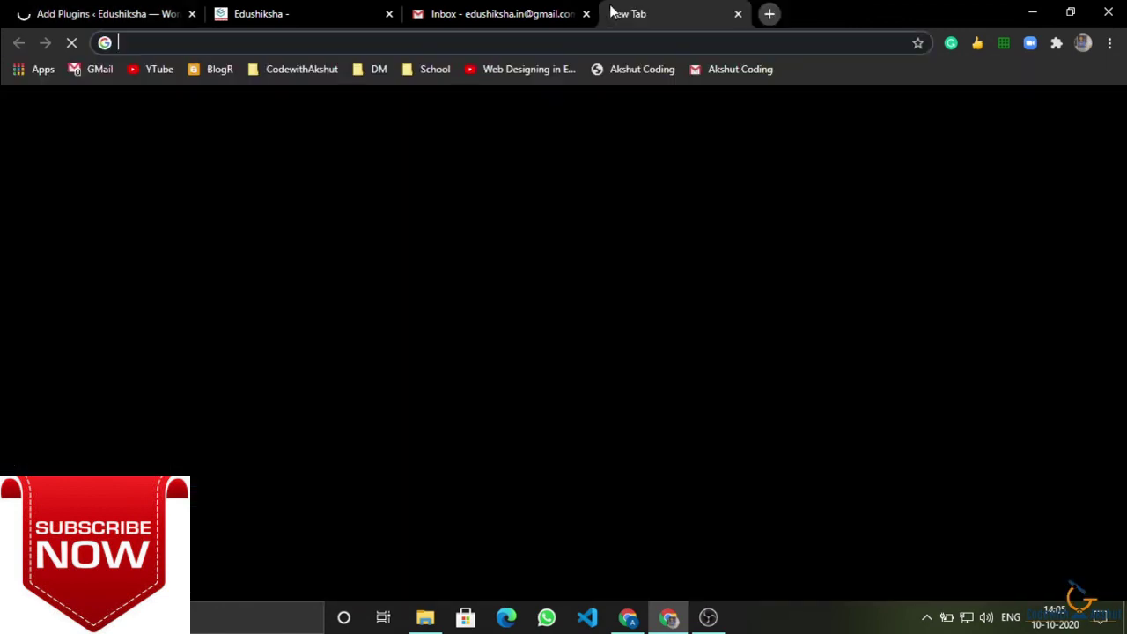
type("pages")
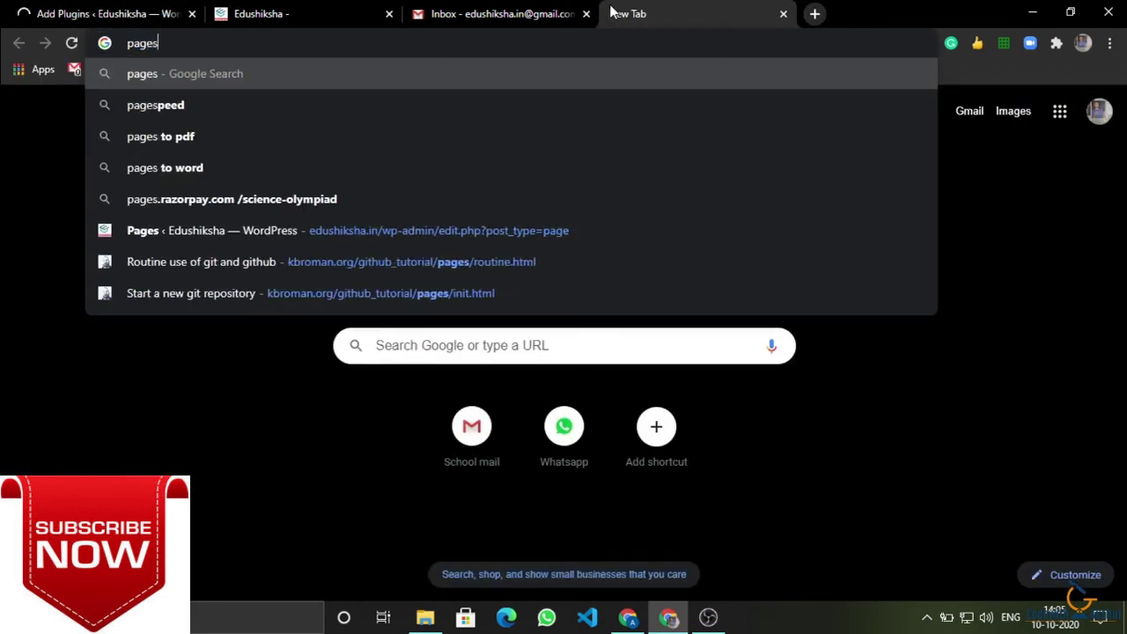
key("Down")
key("Return")
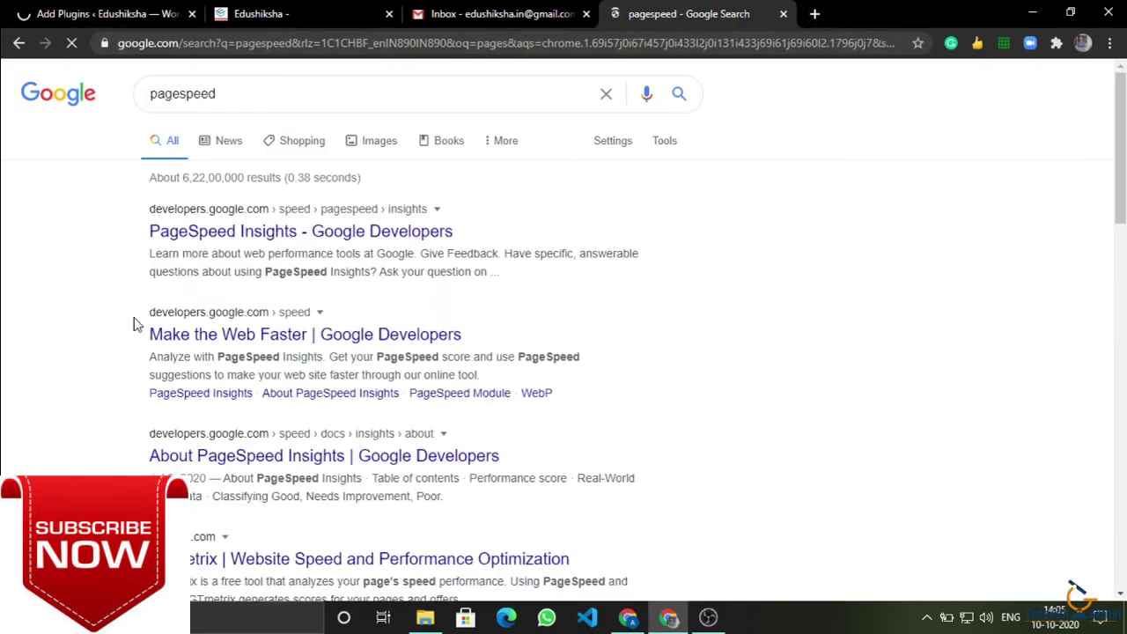
left_click(205, 233)
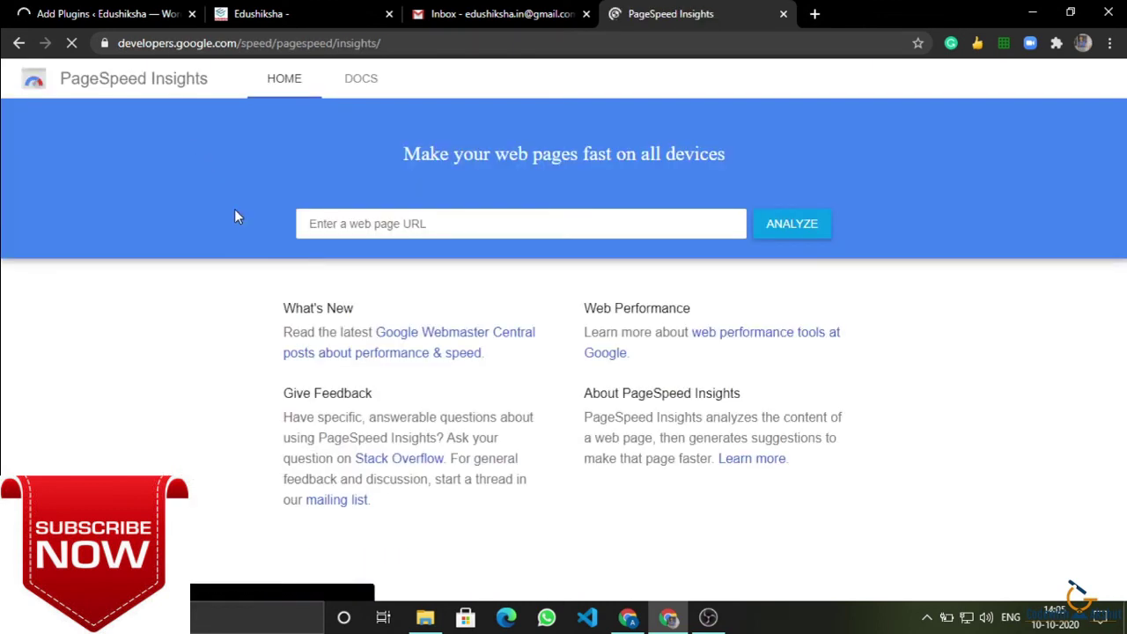
left_click(390, 227)
type("https://www.edushik")
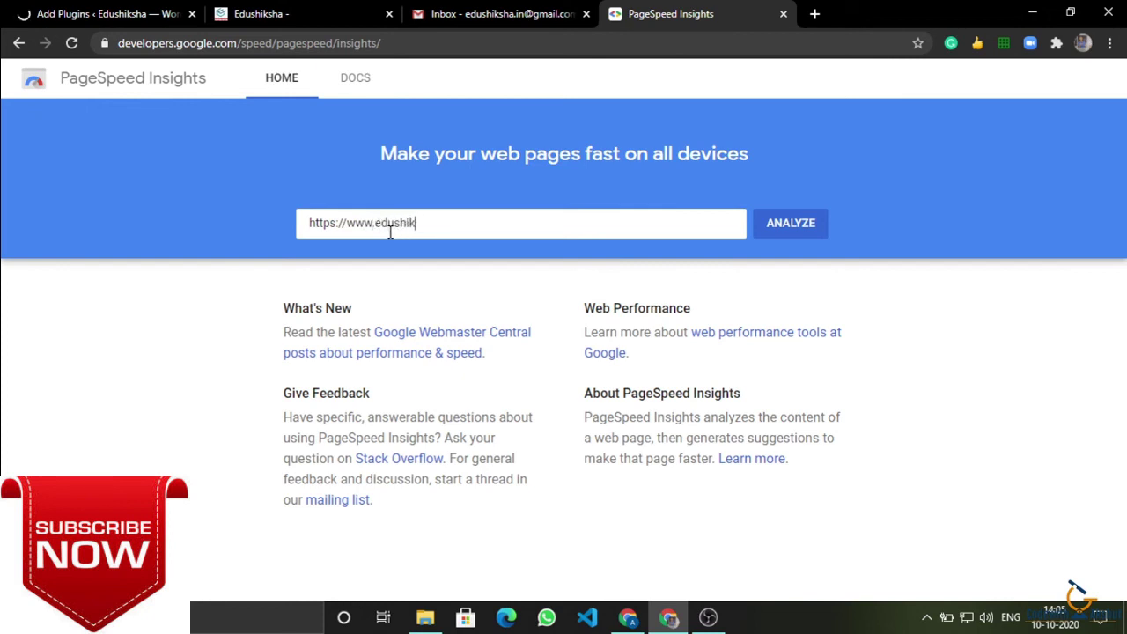
type("sha.in")
key("Return")
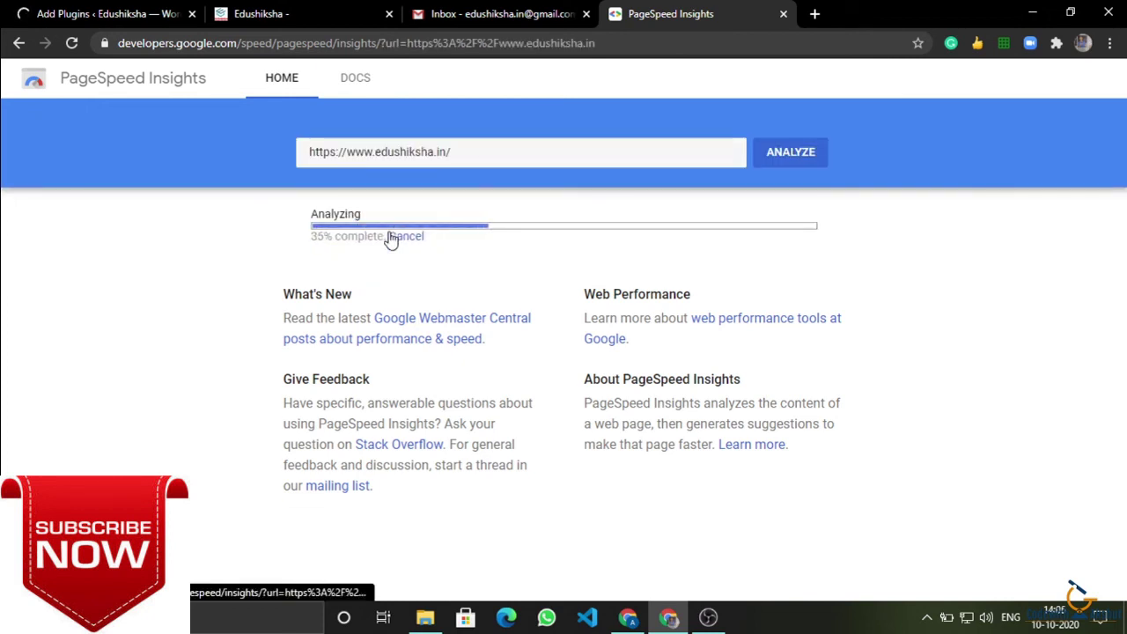
double_click(387, 152)
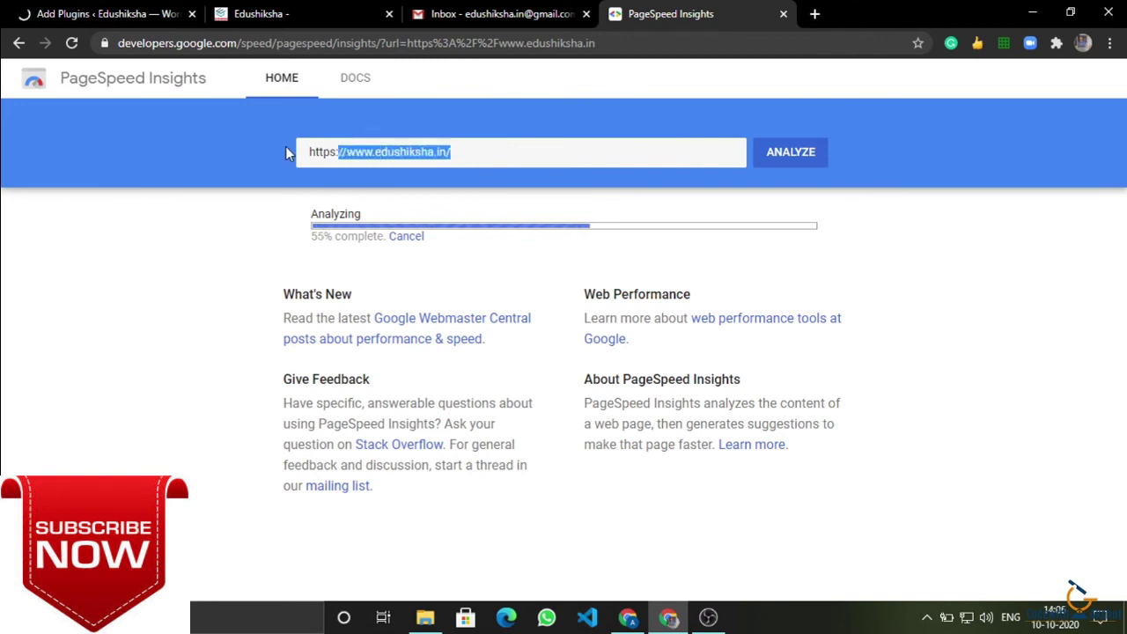
left_click(365, 185)
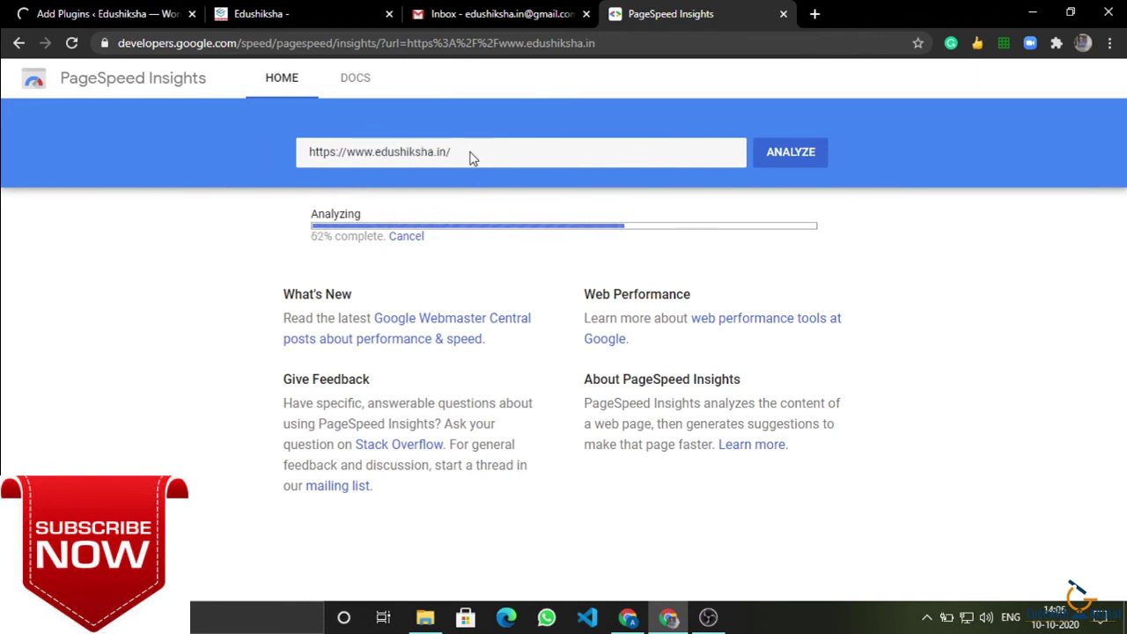
left_click(15, 7)
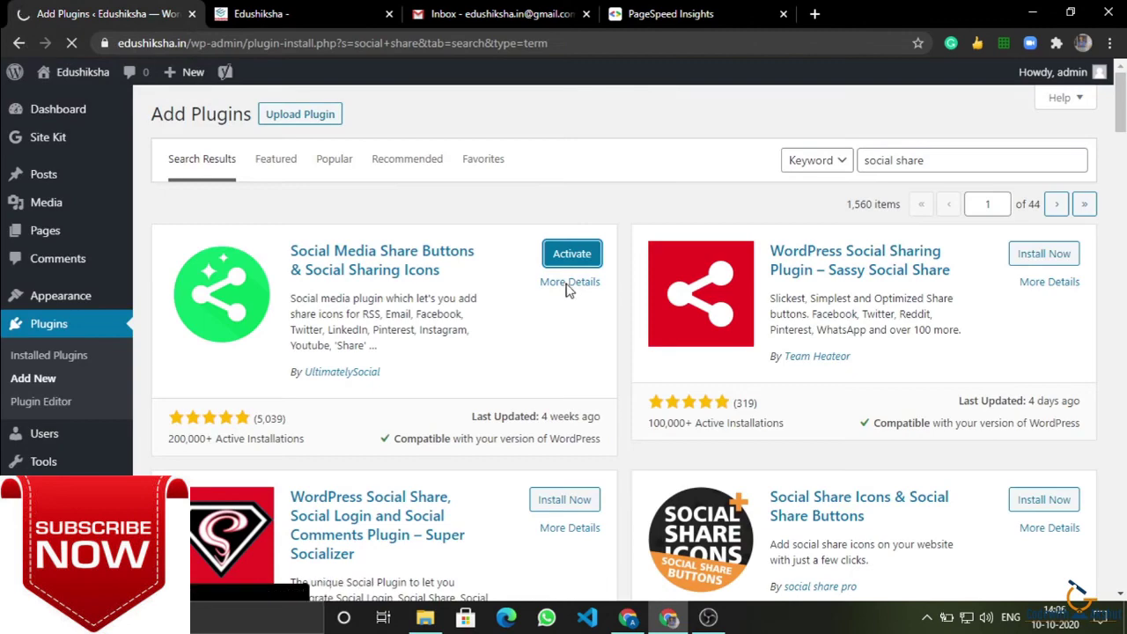
left_click(660, 7)
left_click_drag(520, 158, 306, 130)
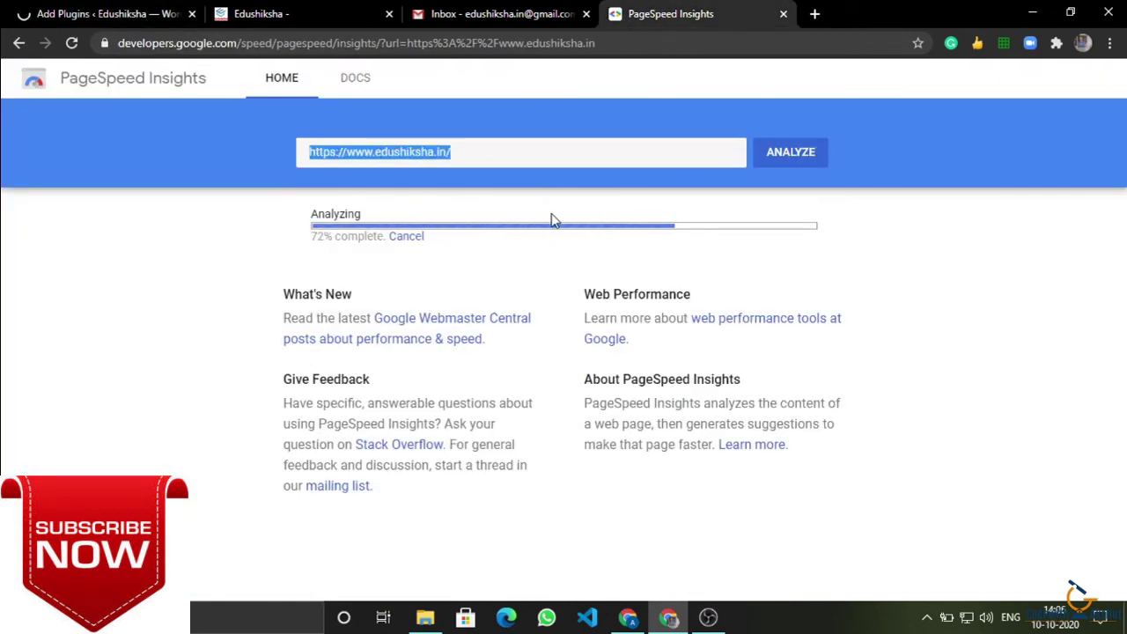
left_click(535, 229)
left_click_drag(741, 380, 786, 382)
left_click(582, 384)
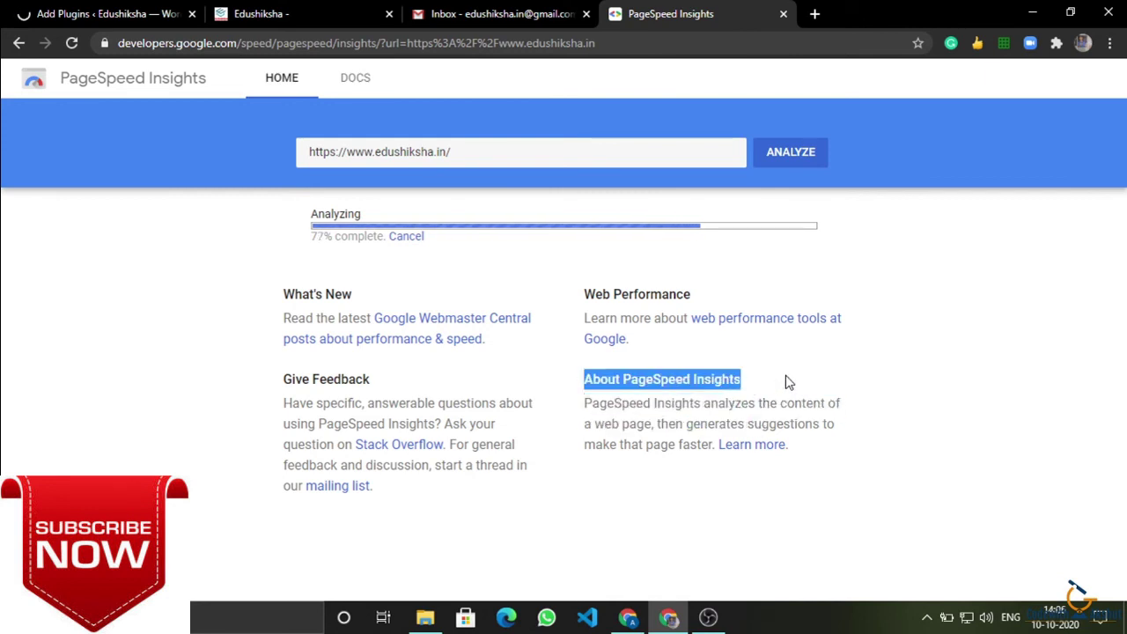
left_click(771, 381)
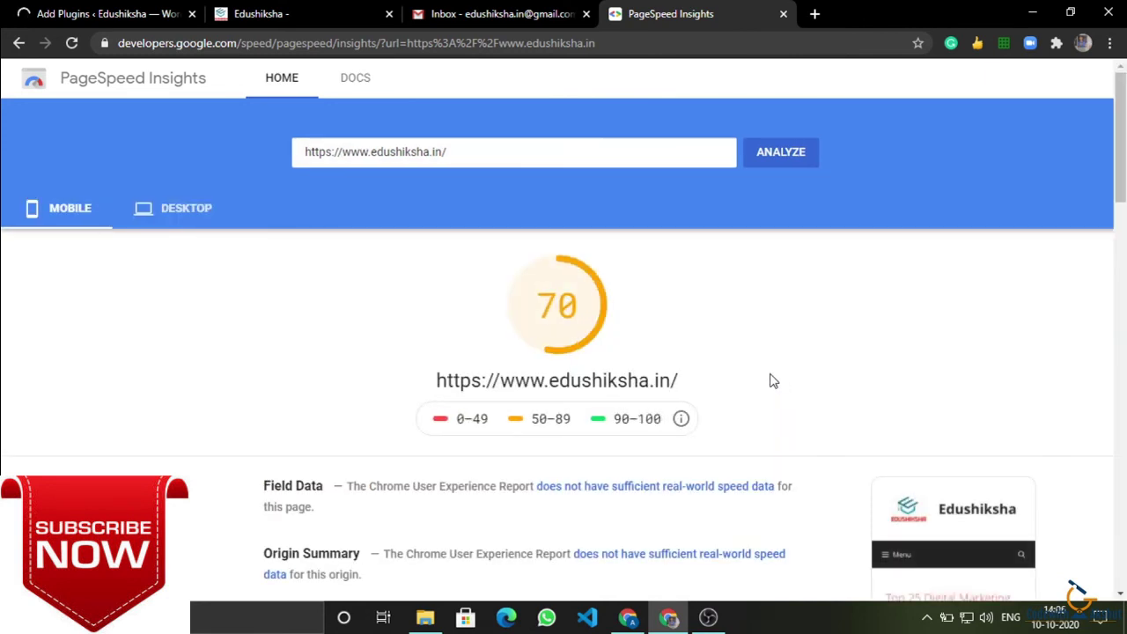
- Examine the mobile report's performance score, lab data and opportunities for the analyzed site
left_click(182, 219)
left_click(69, 208)
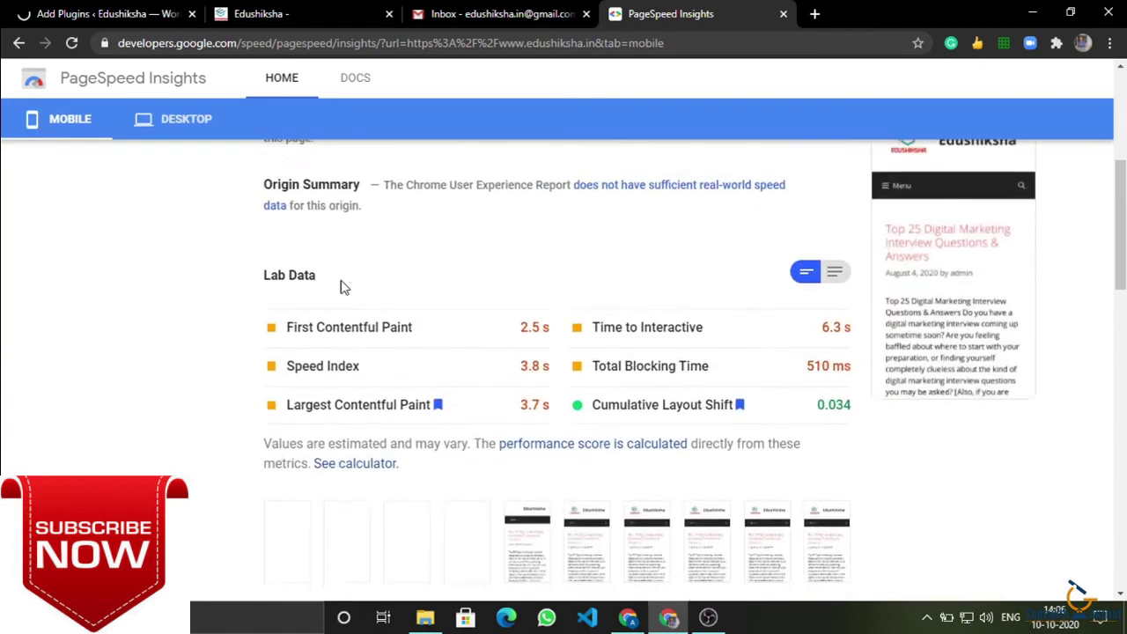
scroll(343, 280, "down", 4)
scroll(343, 280, "down", 2)
scroll(551, 276, "up", 10)
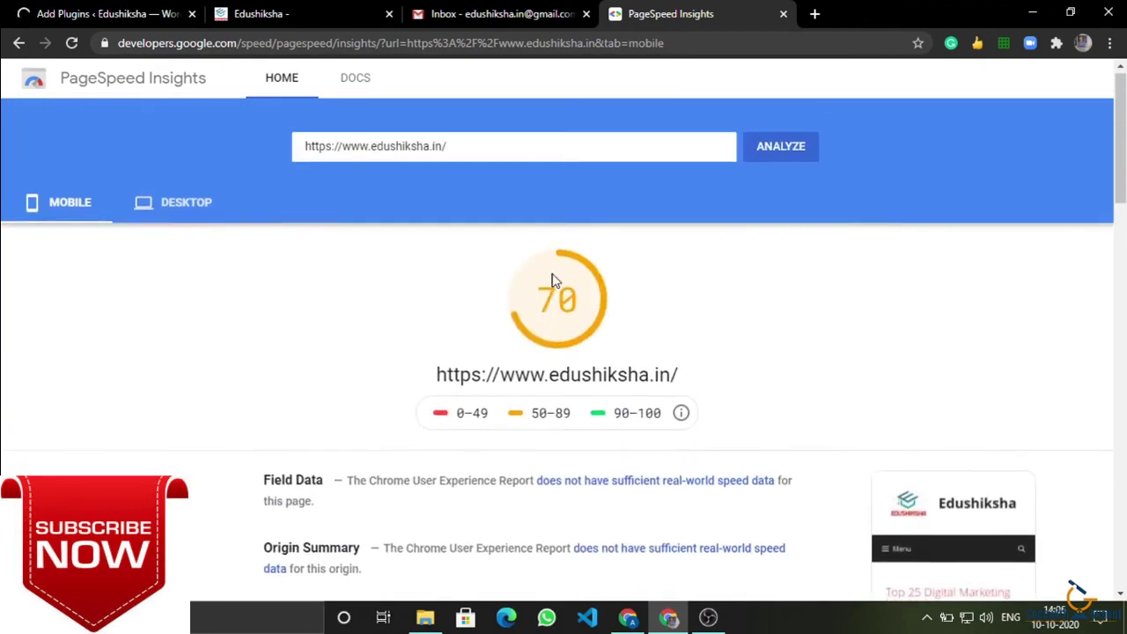
left_click_drag(533, 310, 590, 326)
scroll(590, 324, "down", 7)
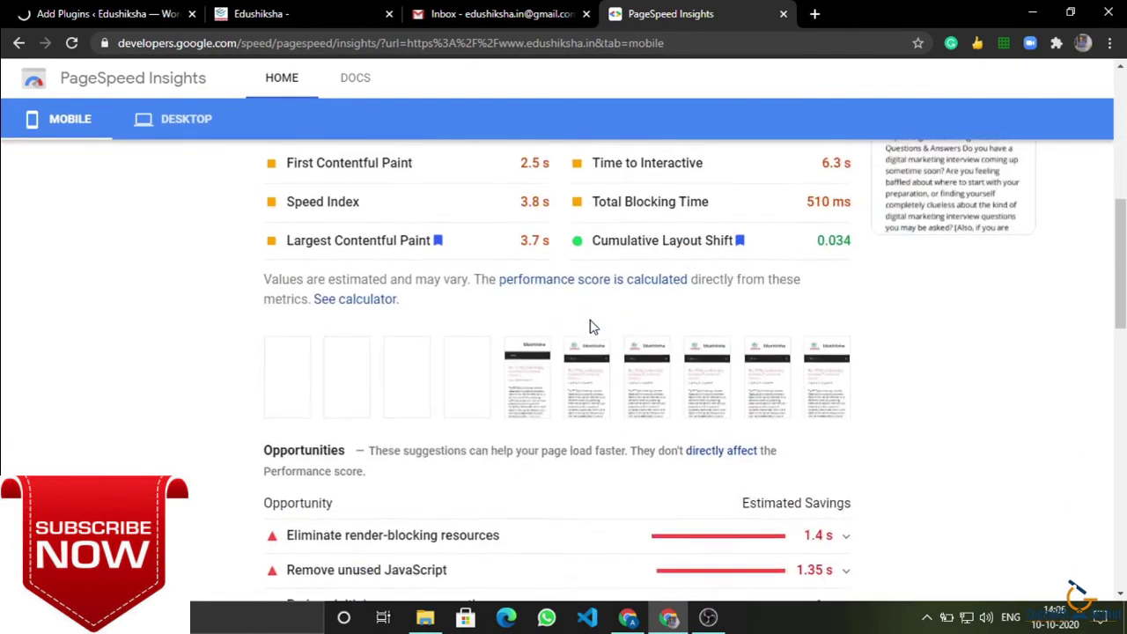
scroll(256, 295, "up", 6)
- Switch to the desktop report and examine its performance score, lab data, opportunities and diagnostics
left_click(144, 134)
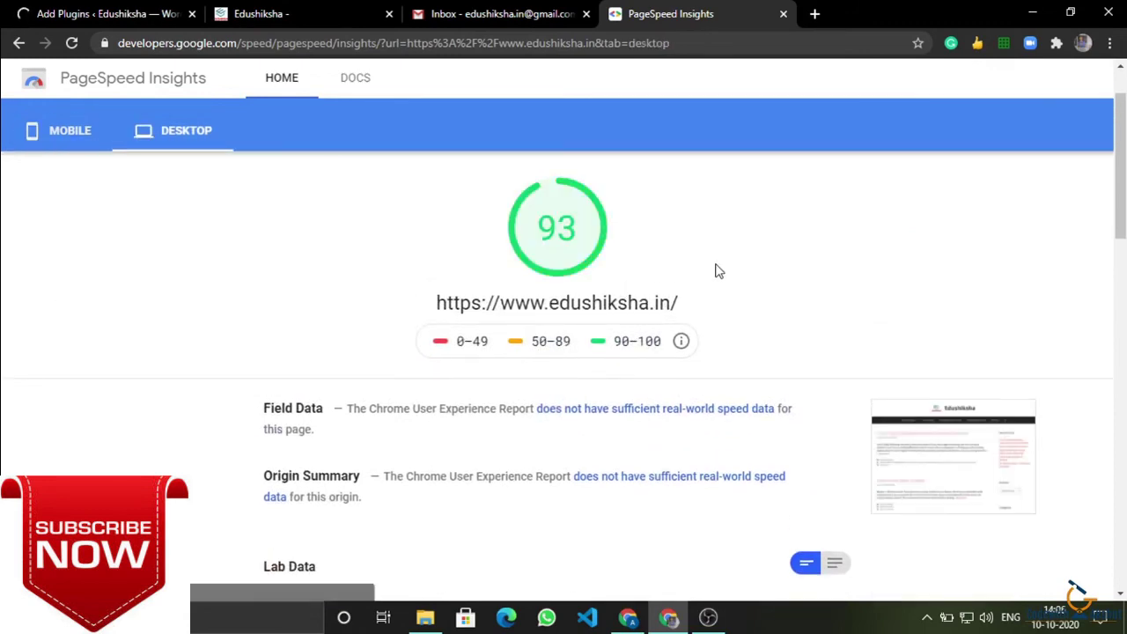
scroll(652, 256, "down", 2)
scroll(644, 280, "down", 5)
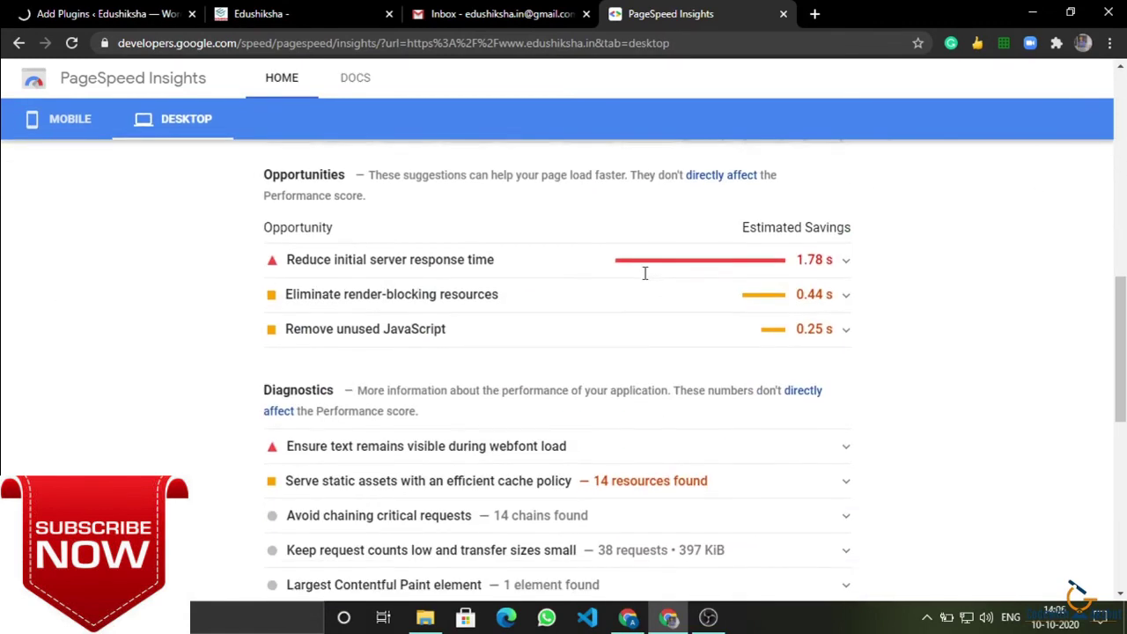
scroll(644, 280, "up", 2)
scroll(708, 320, "up", 7)
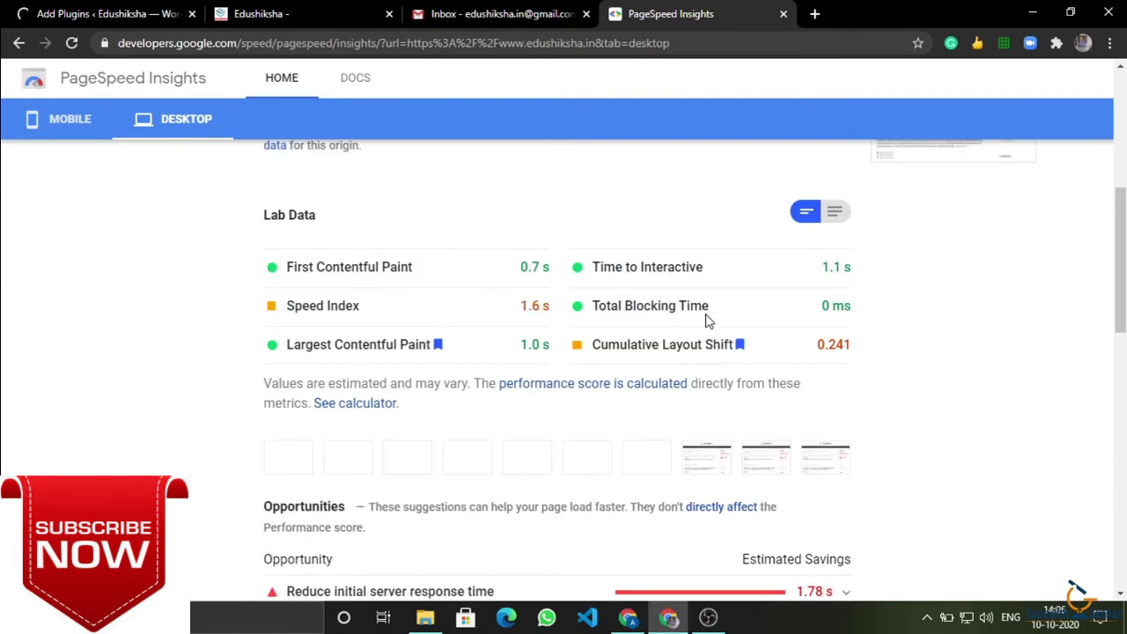
- Return to the mobile report, check the plugin activation's progress in WordPress, and review the report's opportunities list
left_click(64, 208)
double_click(557, 306)
left_click(105, 13)
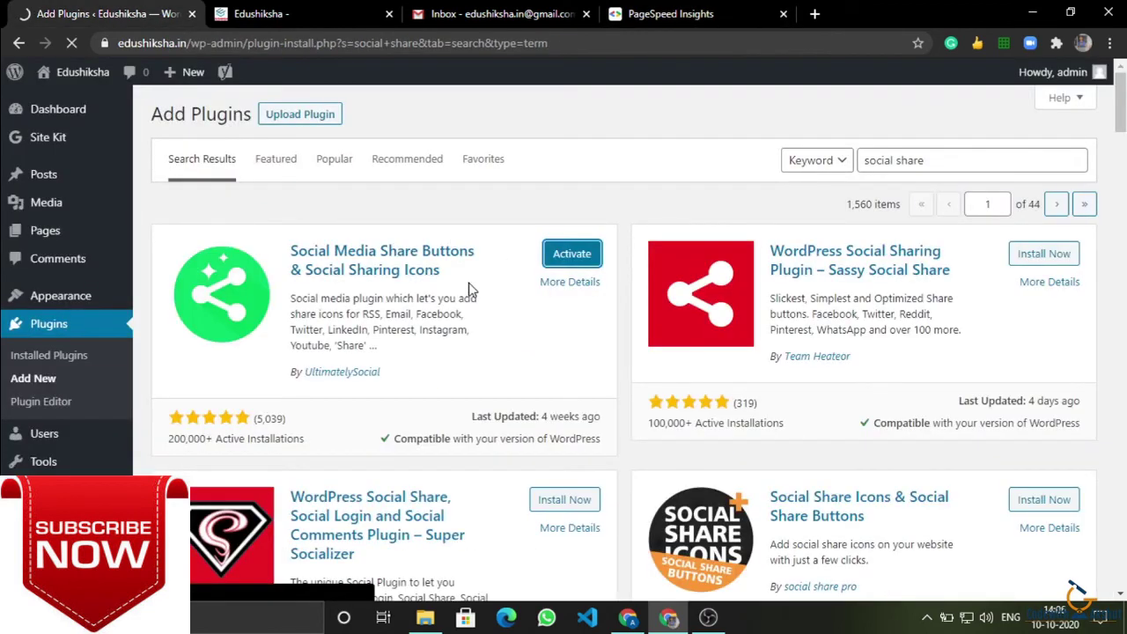
left_click(503, 13)
left_click(670, 14)
scroll(446, 540, "down", 12)
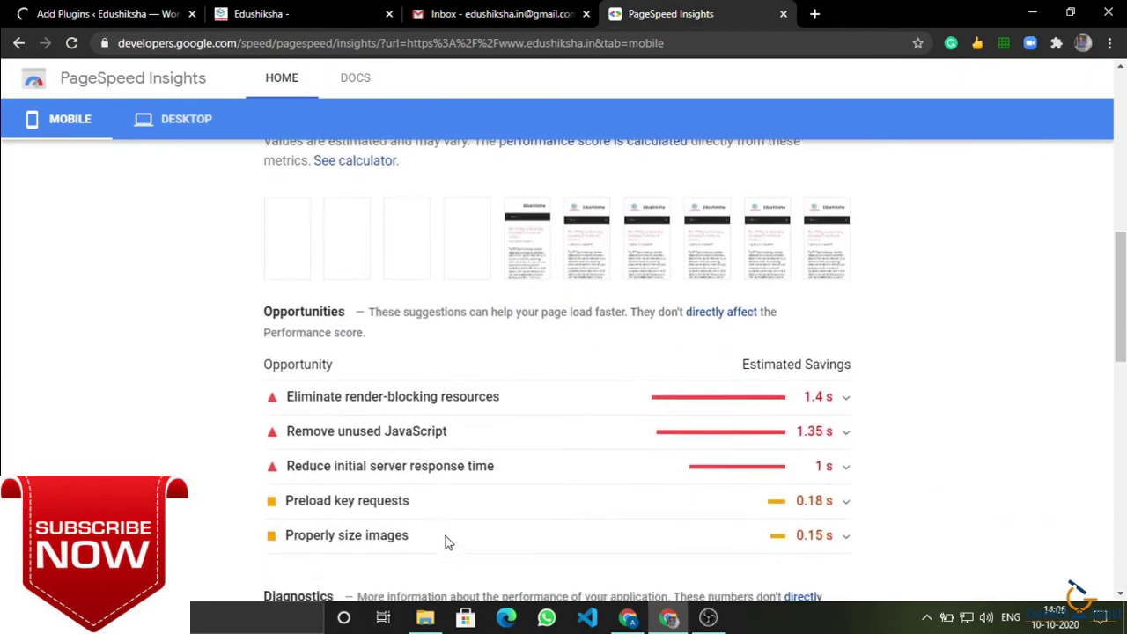
scroll(449, 259, "up", 3)
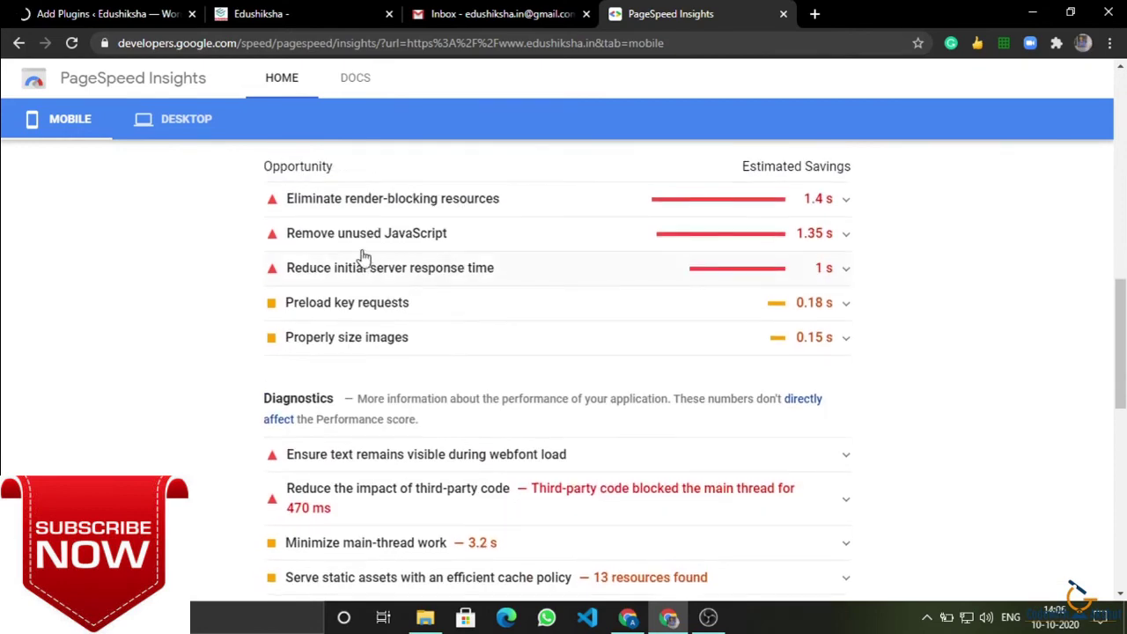
- Expand and read the suggestions on eliminating render-blocking resources, removing unused JavaScript and reducing initial server response time
left_click(319, 215)
scroll(433, 401, "down", 1)
scroll(423, 397, "down", 3)
left_click(398, 375)
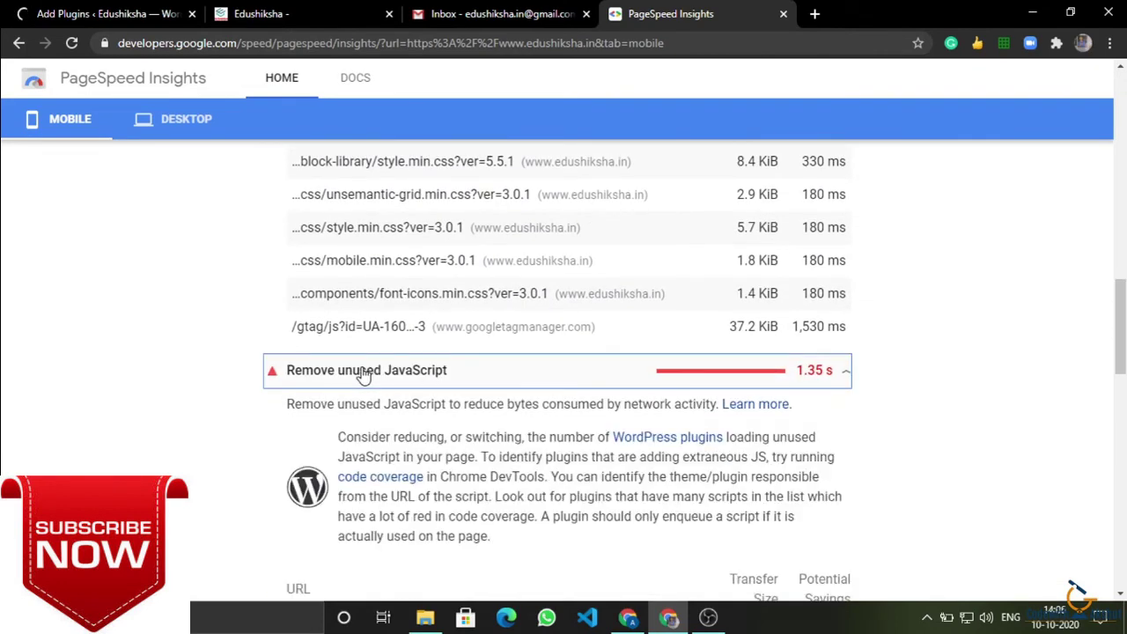
scroll(370, 379, "down", 5)
left_click(359, 396)
scroll(359, 404, "down", 4)
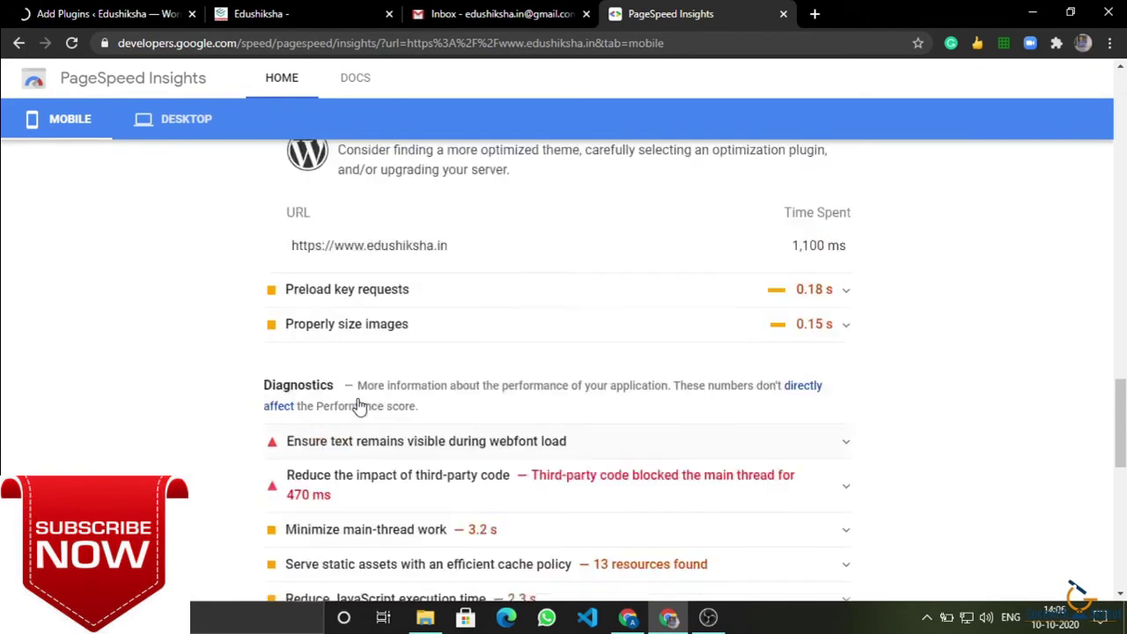
- Expand and read the suggestions on preloading key requests and properly sizing images, and look over the diagnostics
scroll(363, 414, "up", 2)
left_click(359, 436)
scroll(359, 438, "down", 5)
scroll(366, 396, "up", 4)
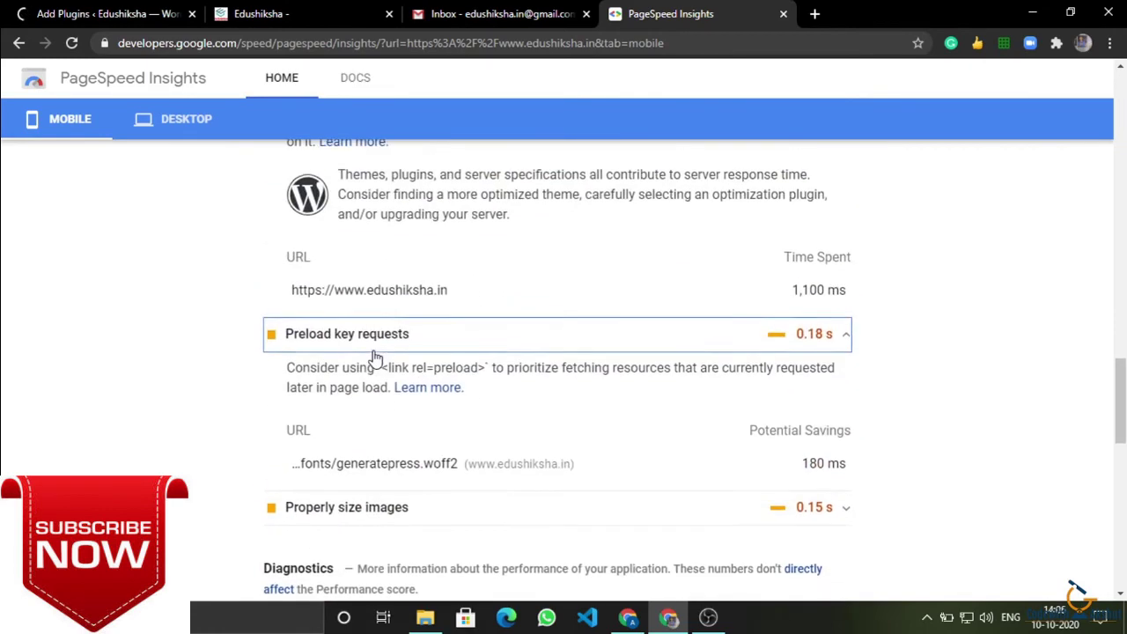
left_click(390, 526)
scroll(387, 533, "down", 2)
scroll(388, 533, "down", 4)
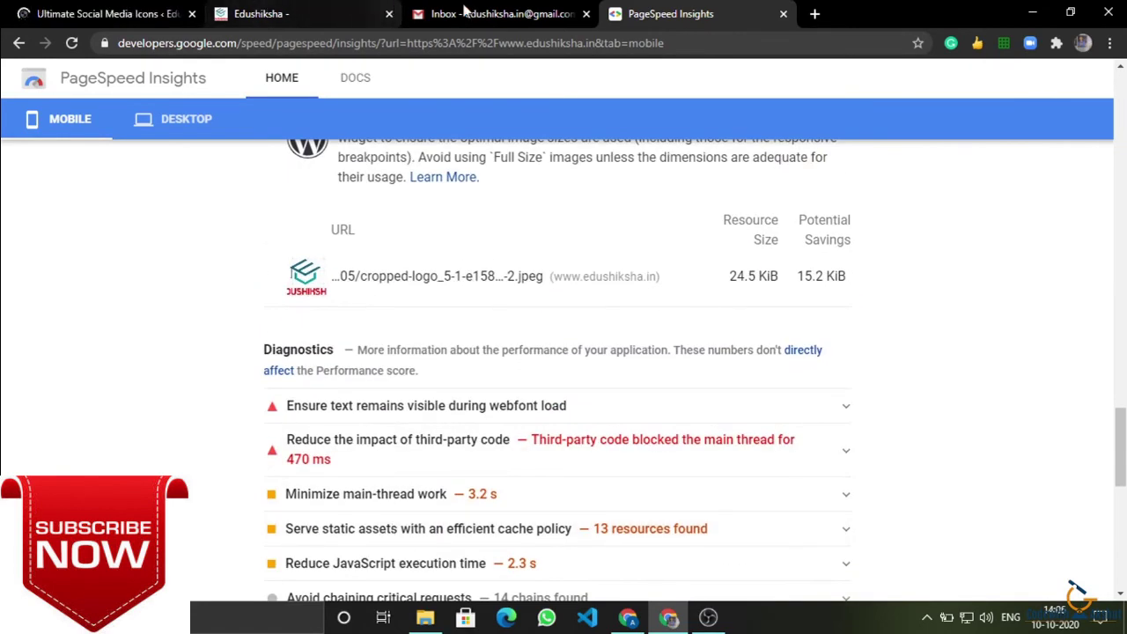
- Close PageSpeed Insights, return to WordPress and allow the Ultimate Social Media plugin's security alerts and diagnostic tracking
left_click(783, 13)
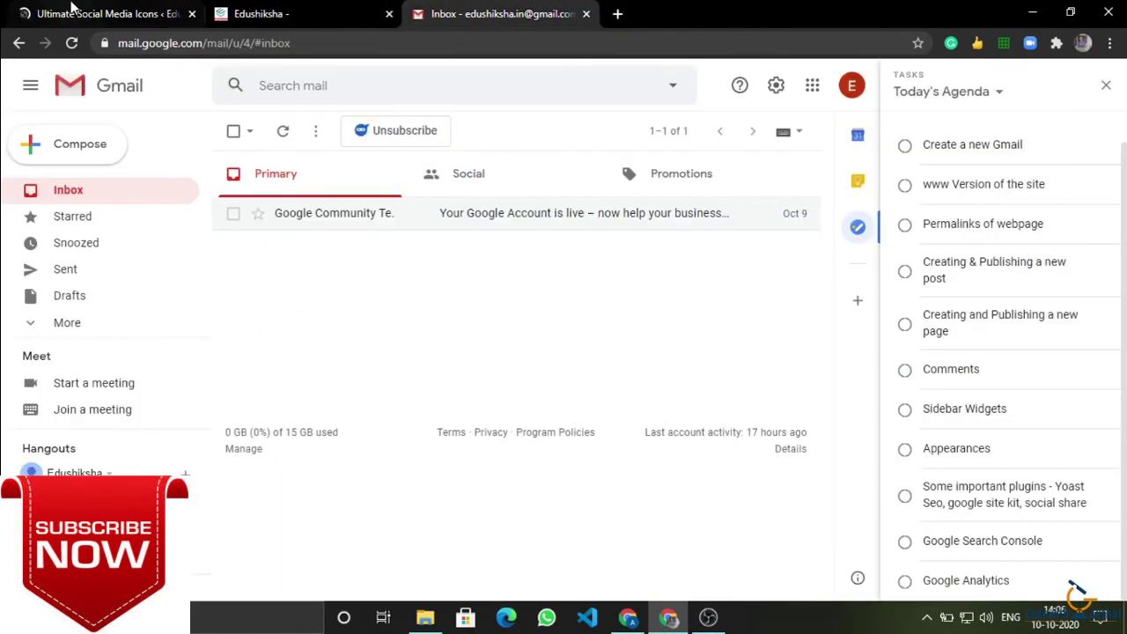
left_click(75, 11)
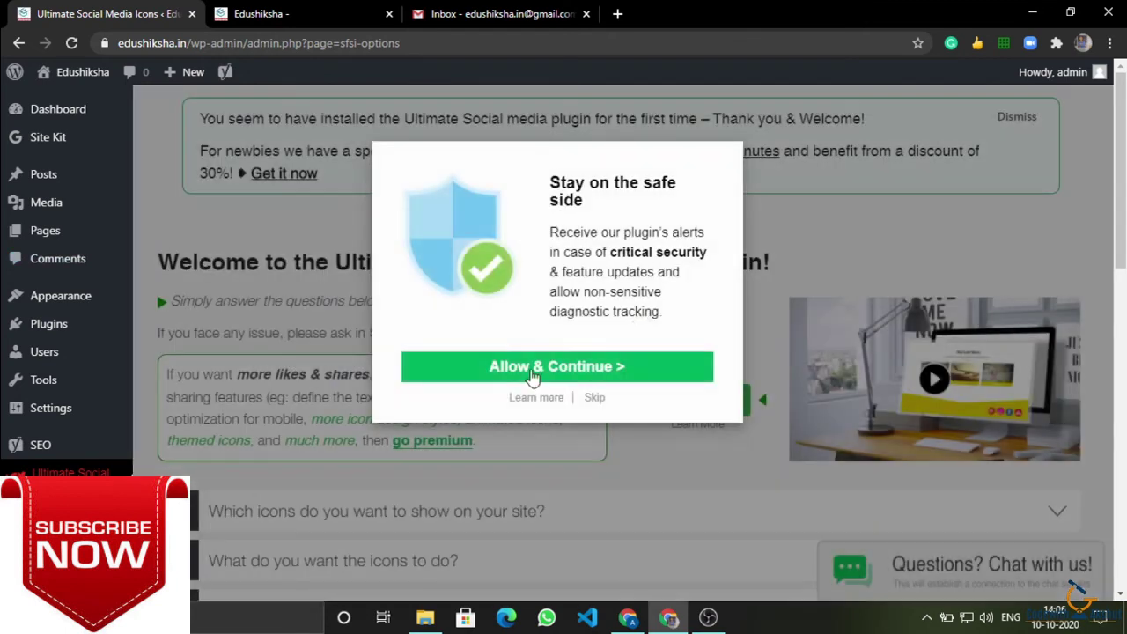
left_click(532, 375)
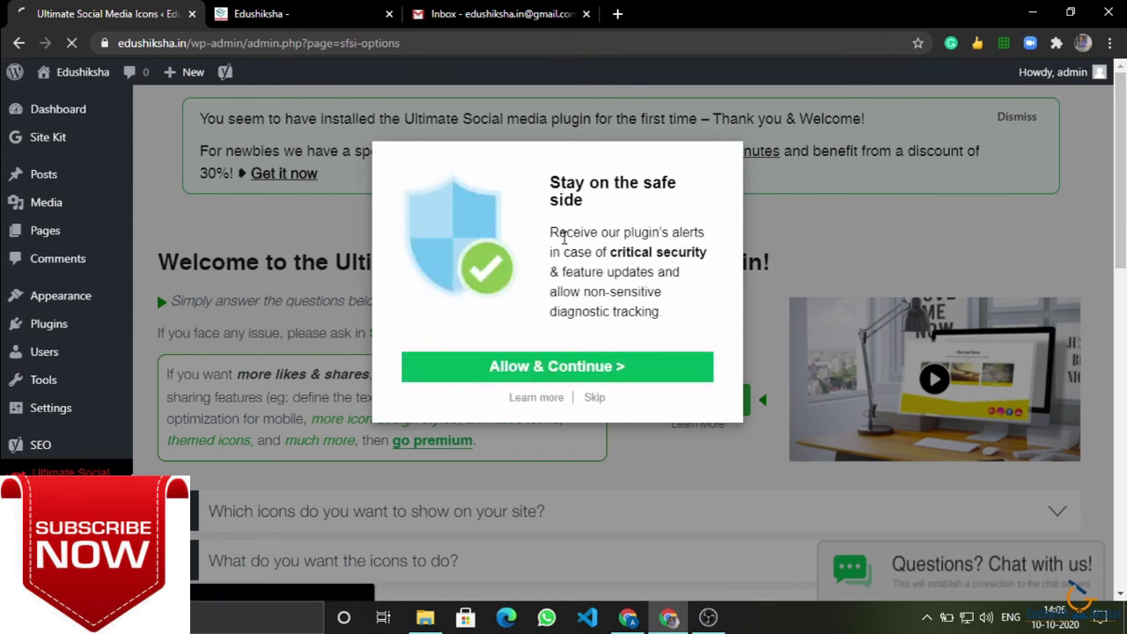
- Skip the plugin's security alerts prompt and look over the Ultimate Social Media settings page
left_click(594, 399)
scroll(592, 403, "down", 10)
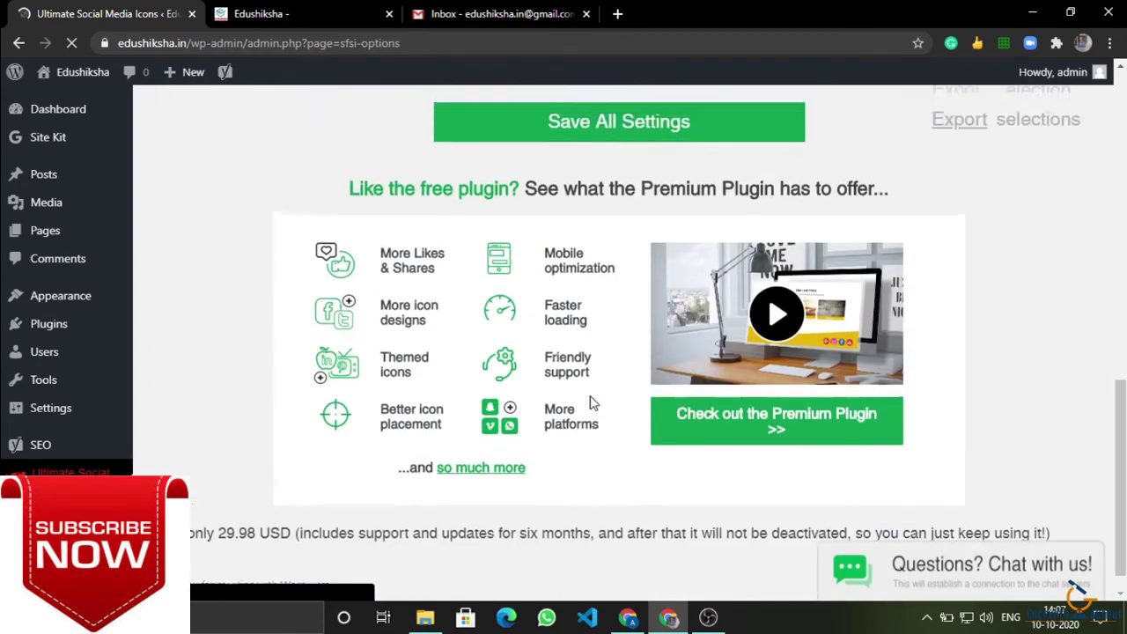
scroll(592, 404, "up", 4)
scroll(609, 448, "up", 1)
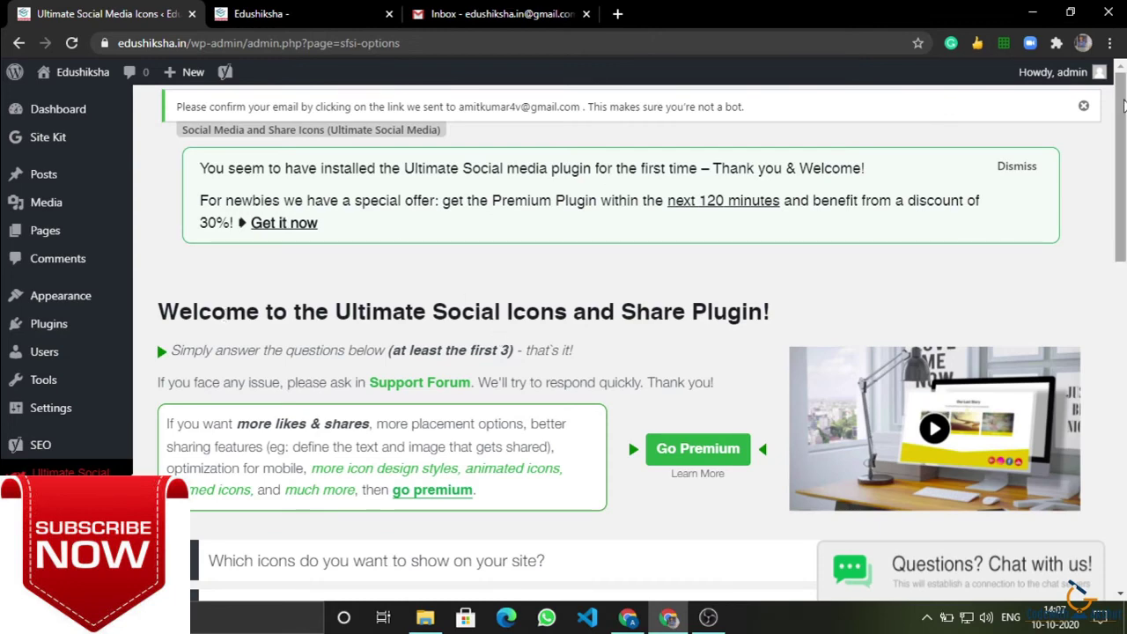
- Highlight the notice about confirming the account email, switch to the other Chrome window and open Gmail
left_click_drag(342, 107, 687, 107)
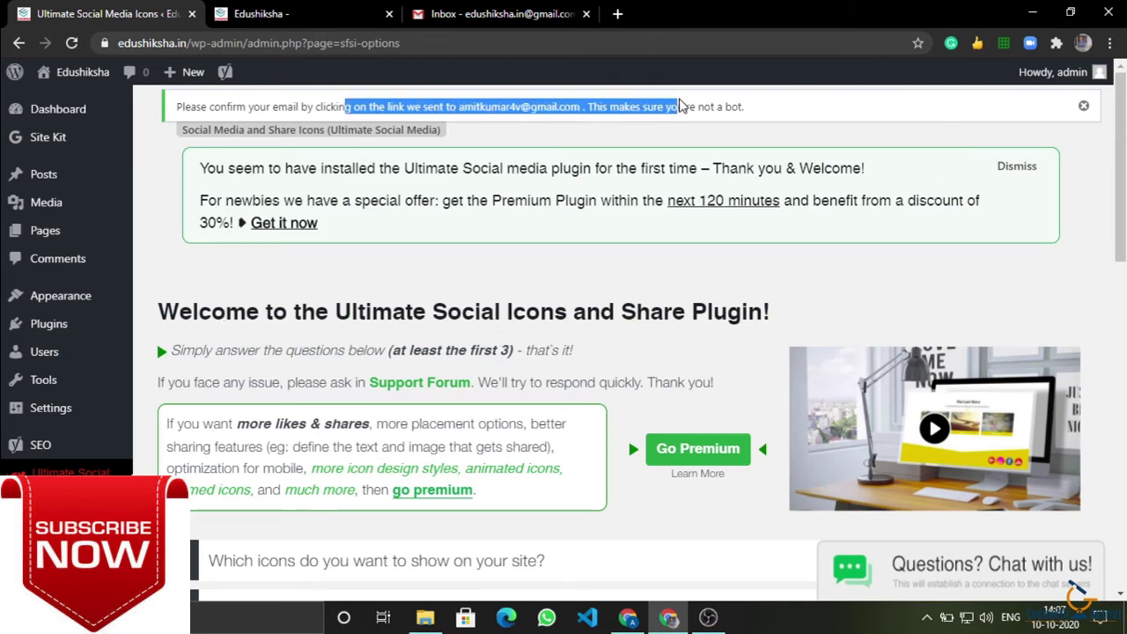
key("alt+Tab")
left_click(220, 7)
left_click(553, 8)
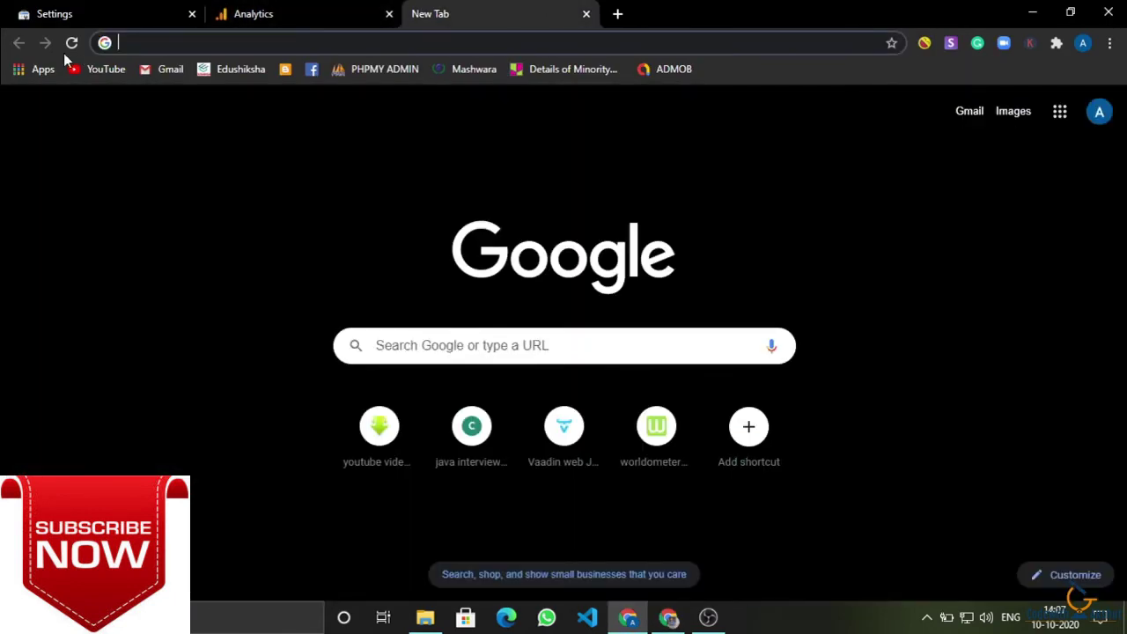
left_click(170, 69)
- Return to the plugin settings in WordPress and expand question 1, "Which icons do you want to show on your site?"
key("alt+Tab")
scroll(465, 398, "down", 8)
left_click(464, 385)
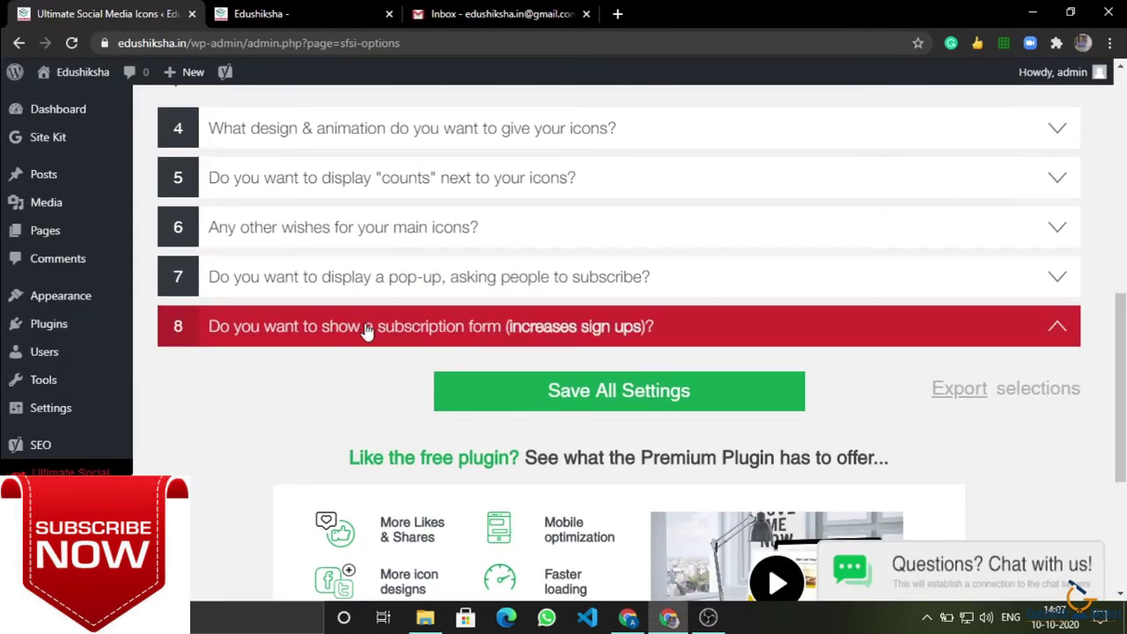
scroll(366, 327, "up", 8)
scroll(366, 326, "down", 2)
left_click(372, 359)
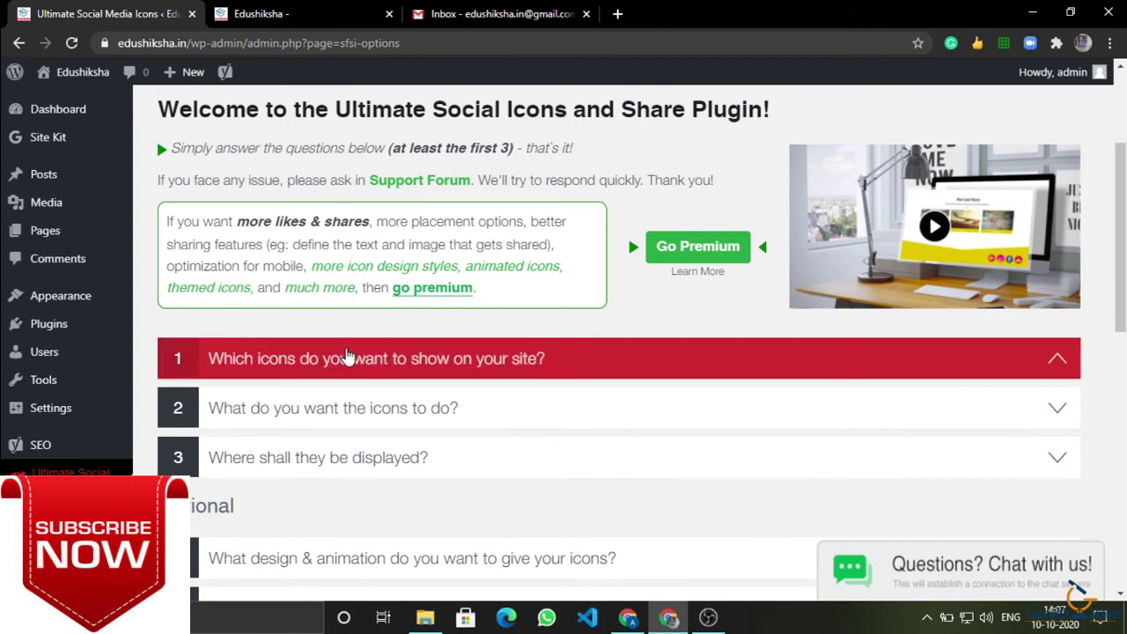
- Review the recommended icons and choose to keep the Email icon active for the time being
scroll(287, 368, "down", 3)
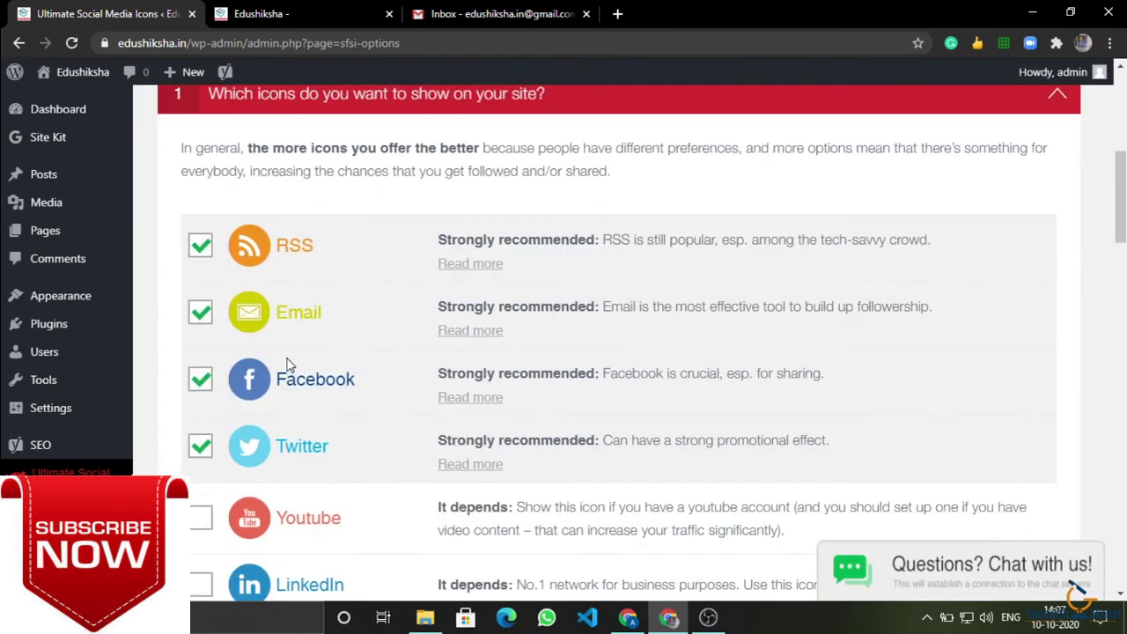
scroll(251, 238, "up", 1)
scroll(251, 238, "up", 1)
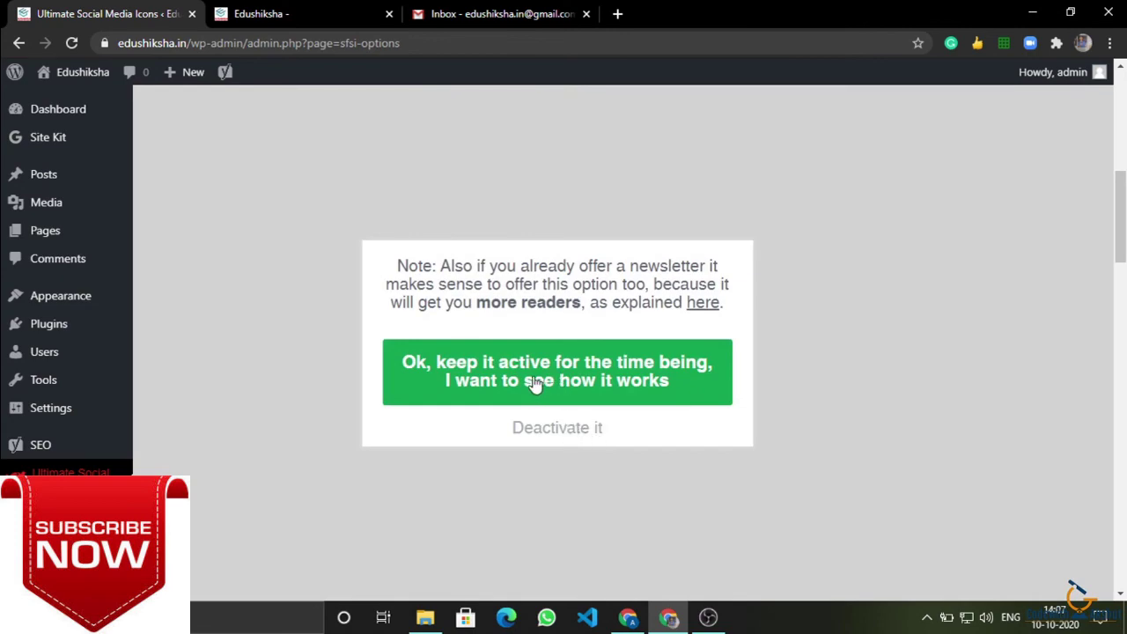
left_click(534, 382)
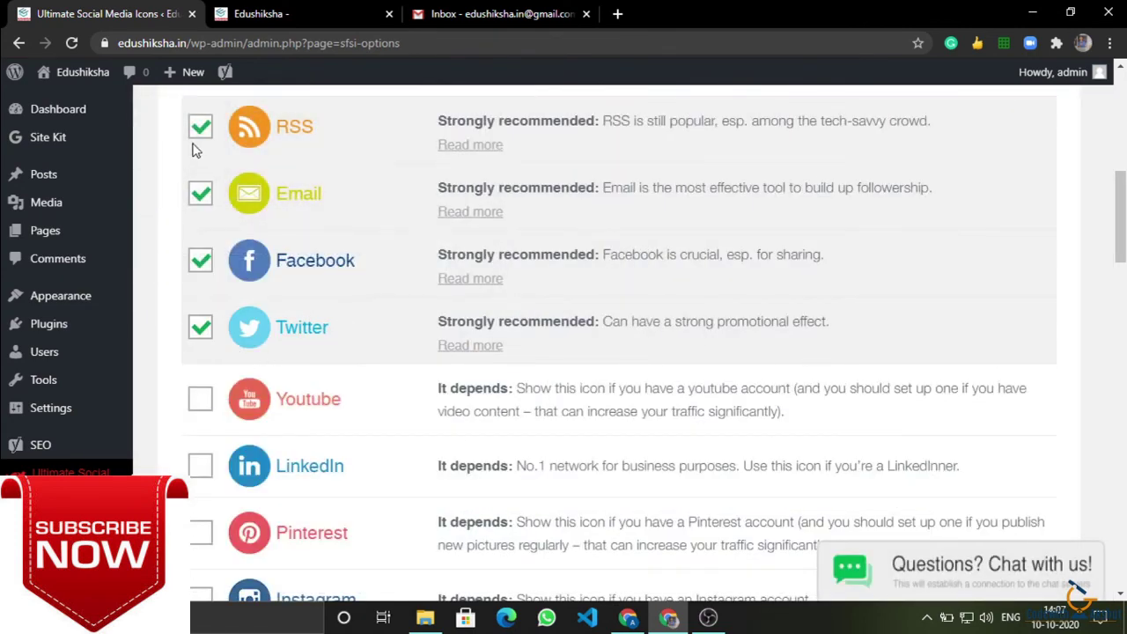
- Enable the Youtube, LinkedIn, Pinterest, Instagram and Telegram icons and save the icon selection
left_click(200, 398)
scroll(207, 401, "down", 2)
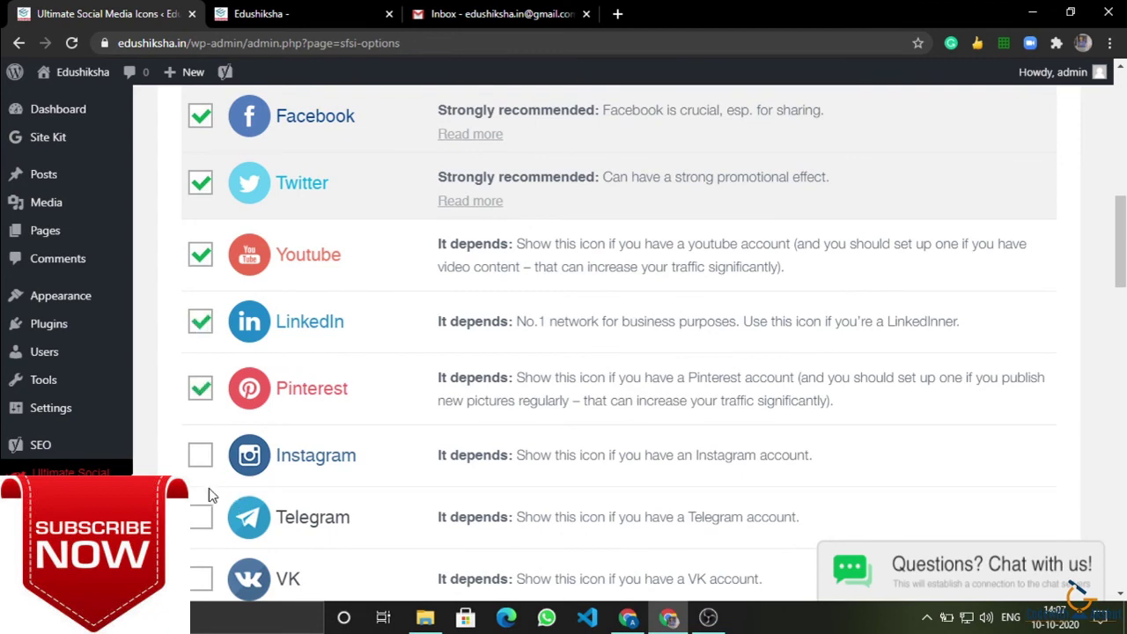
scroll(215, 495, "down", 4)
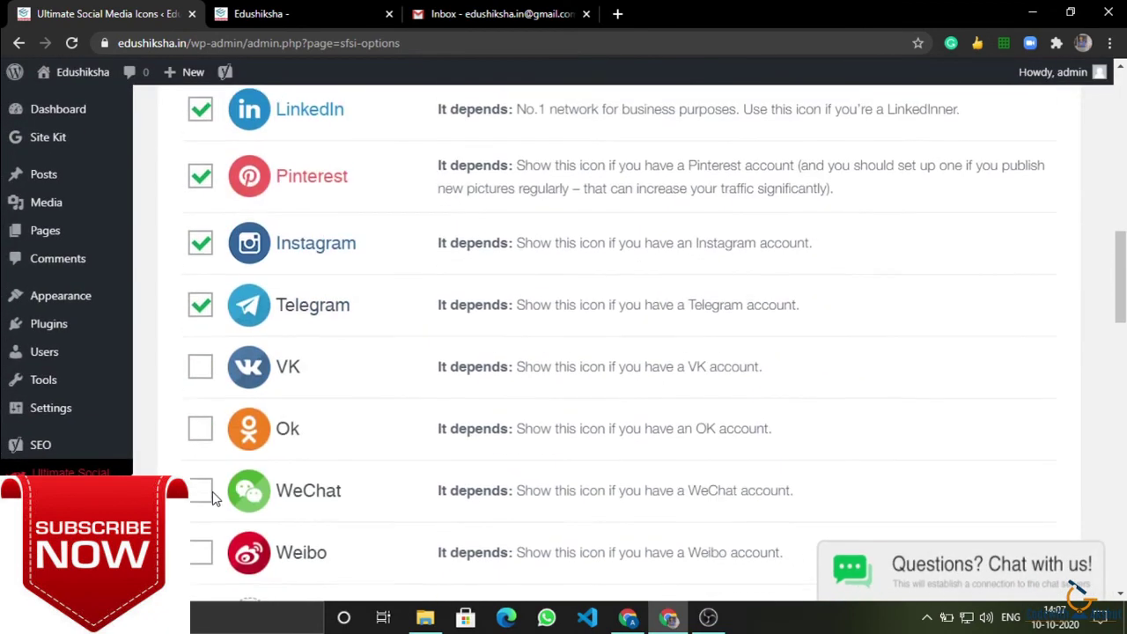
scroll(216, 398, "up", 10)
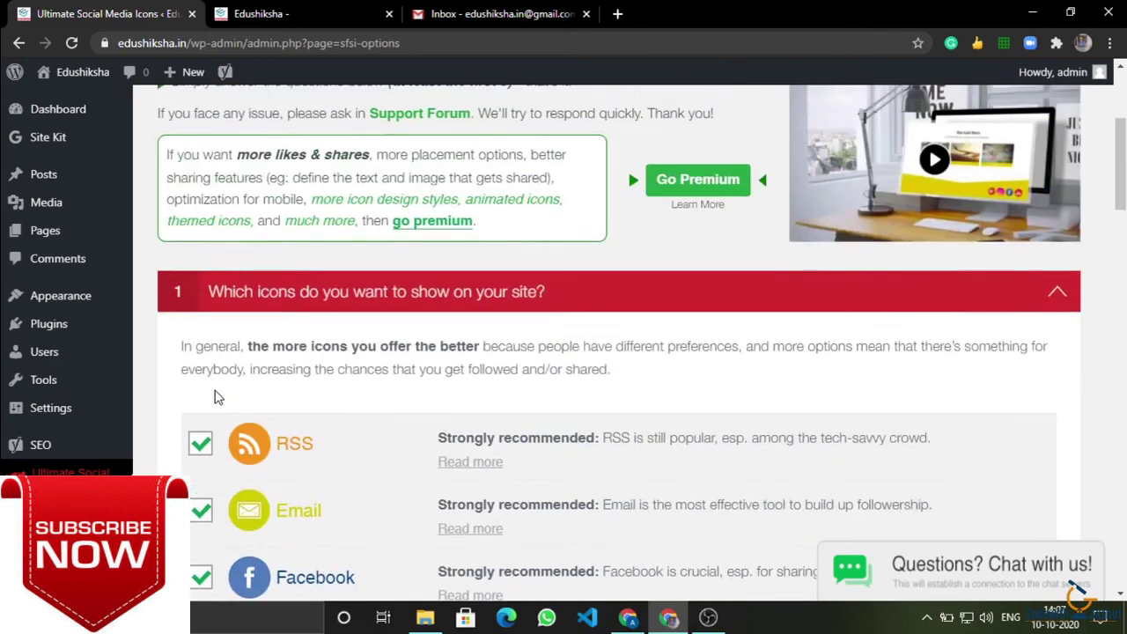
scroll(200, 451, "down", 12)
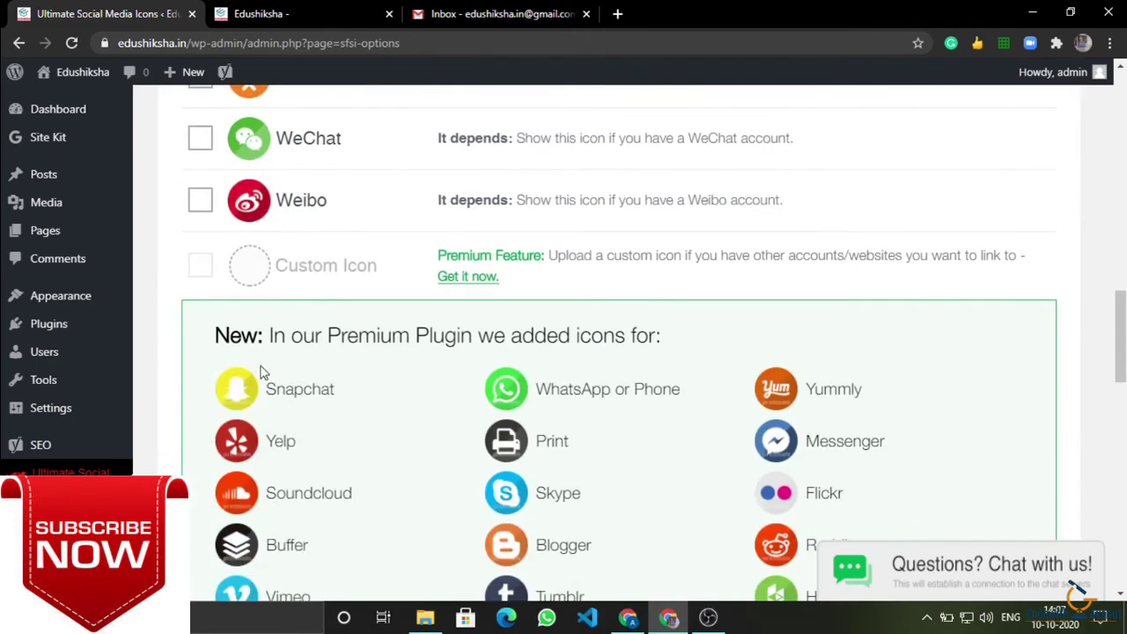
scroll(310, 371, "down", 8)
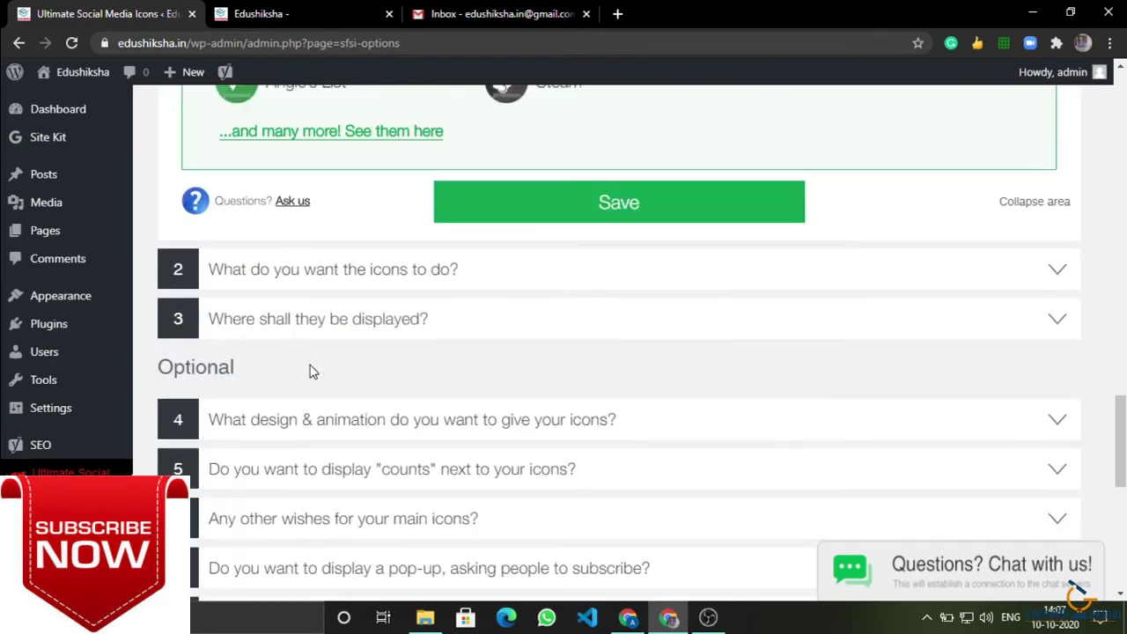
left_click(528, 207)
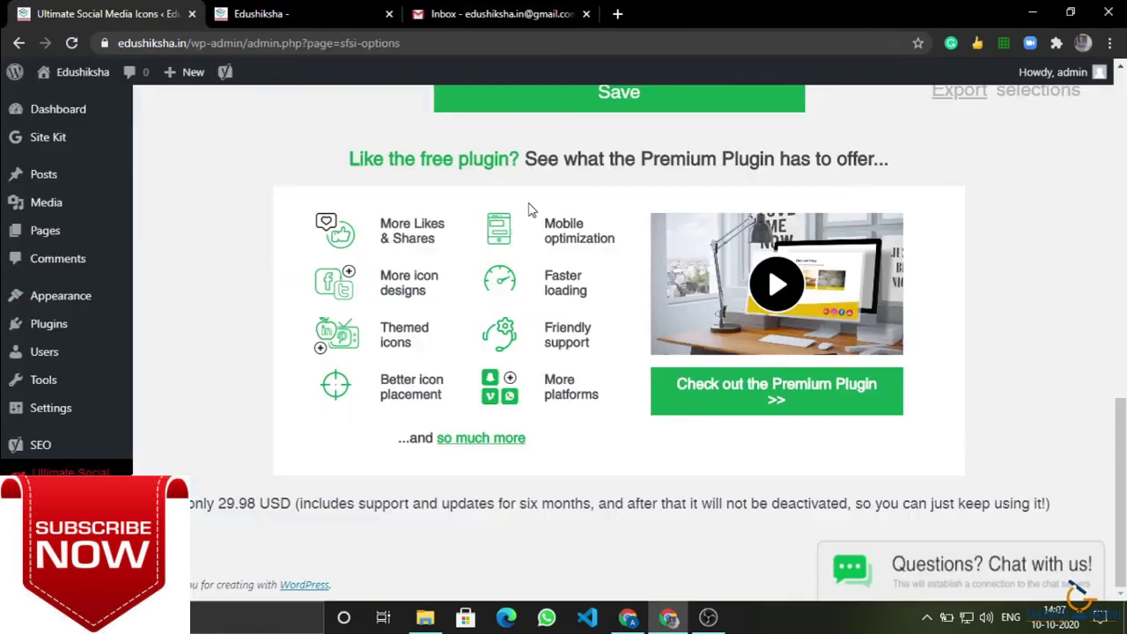
- Expand question 2, "What do you want the icons to do?", and review the action options for each network from Email to Telegram
scroll(528, 209, "up", 10)
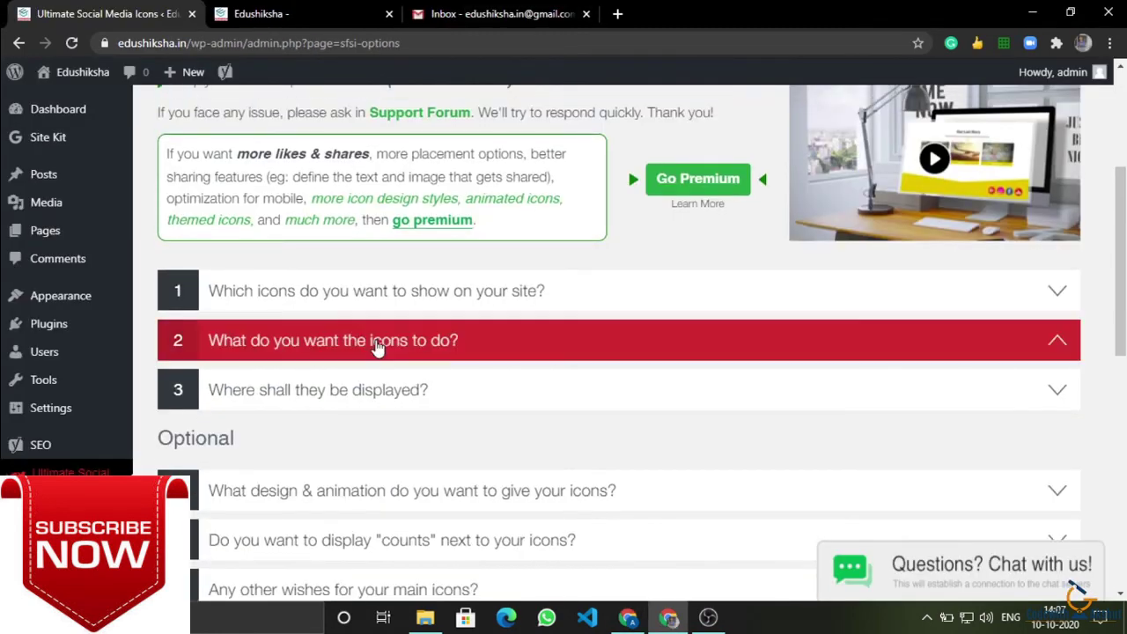
left_click(376, 343)
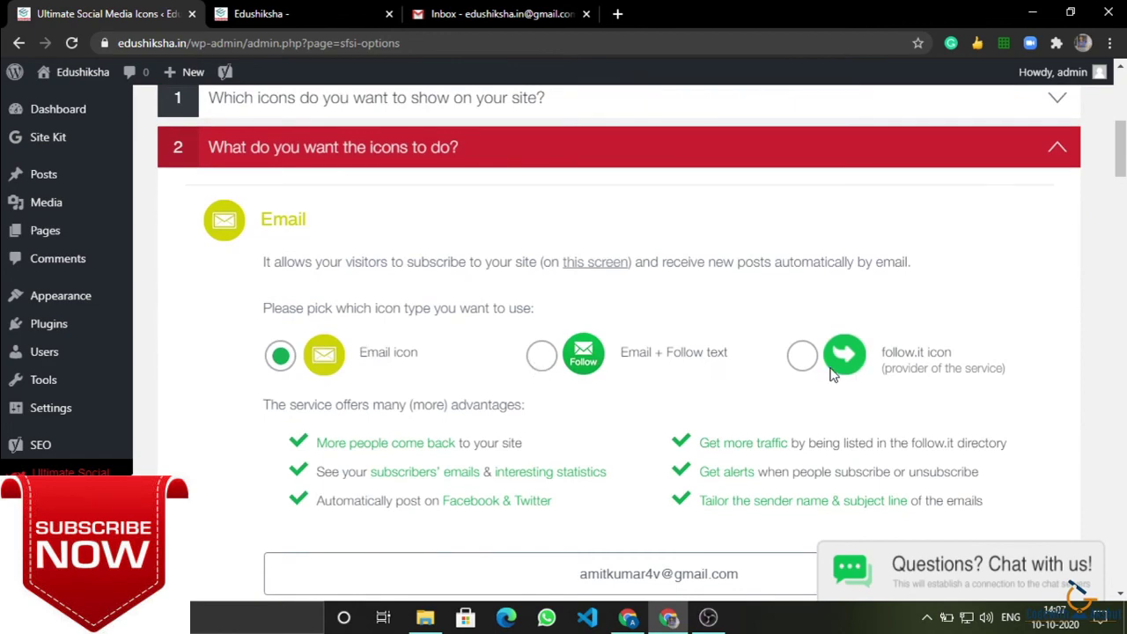
scroll(793, 366, "down", 5)
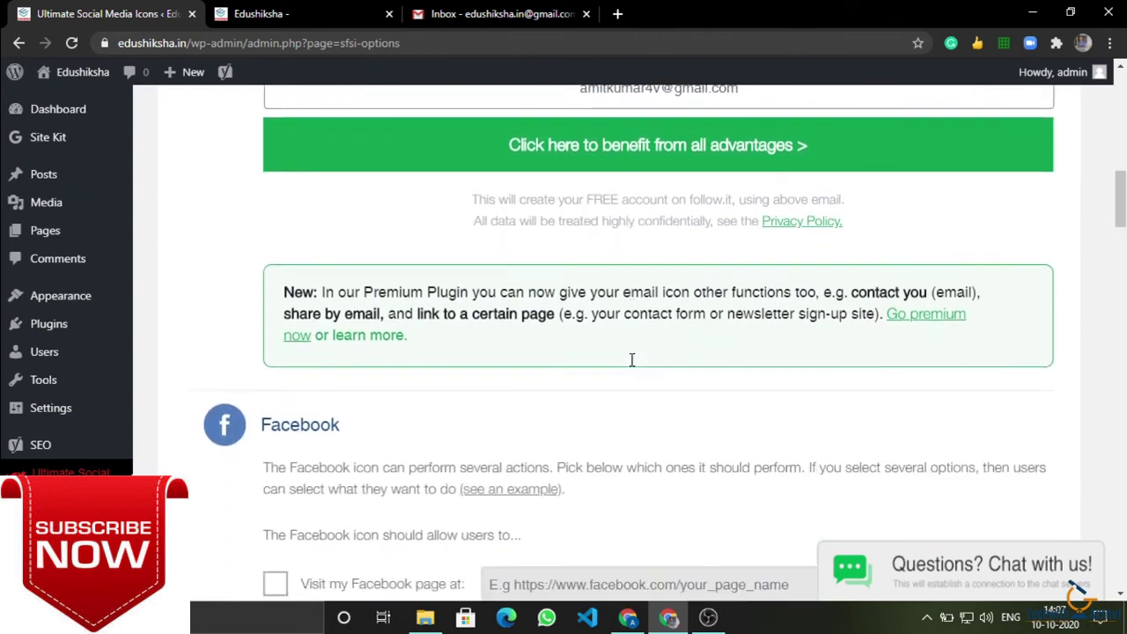
scroll(507, 366, "down", 4)
scroll(507, 365, "up", 3)
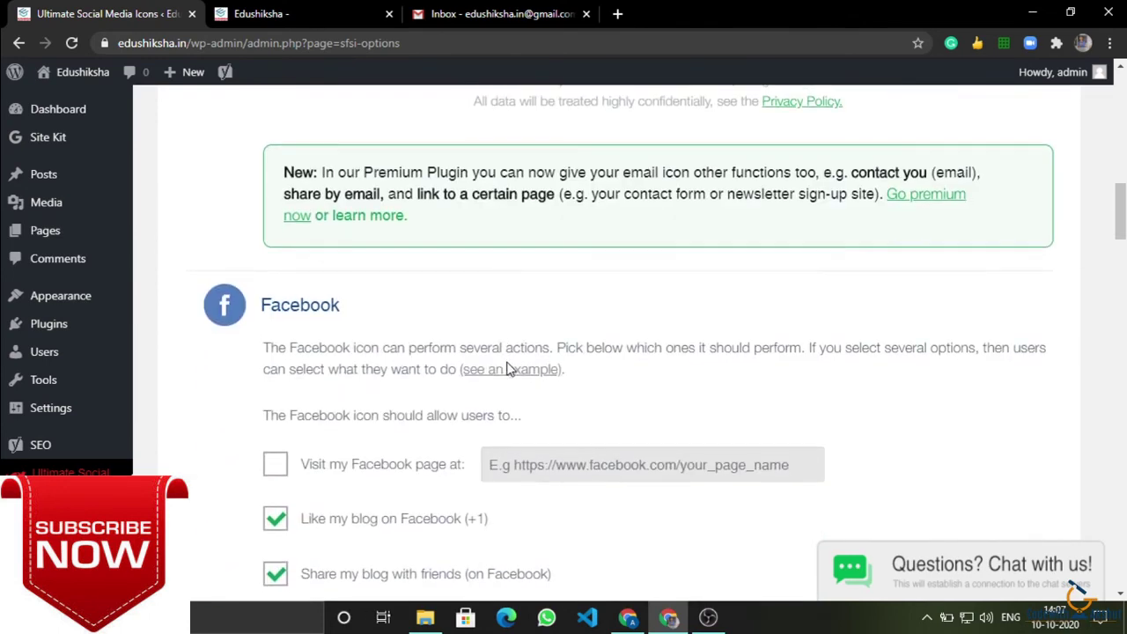
scroll(506, 368, "down", 9)
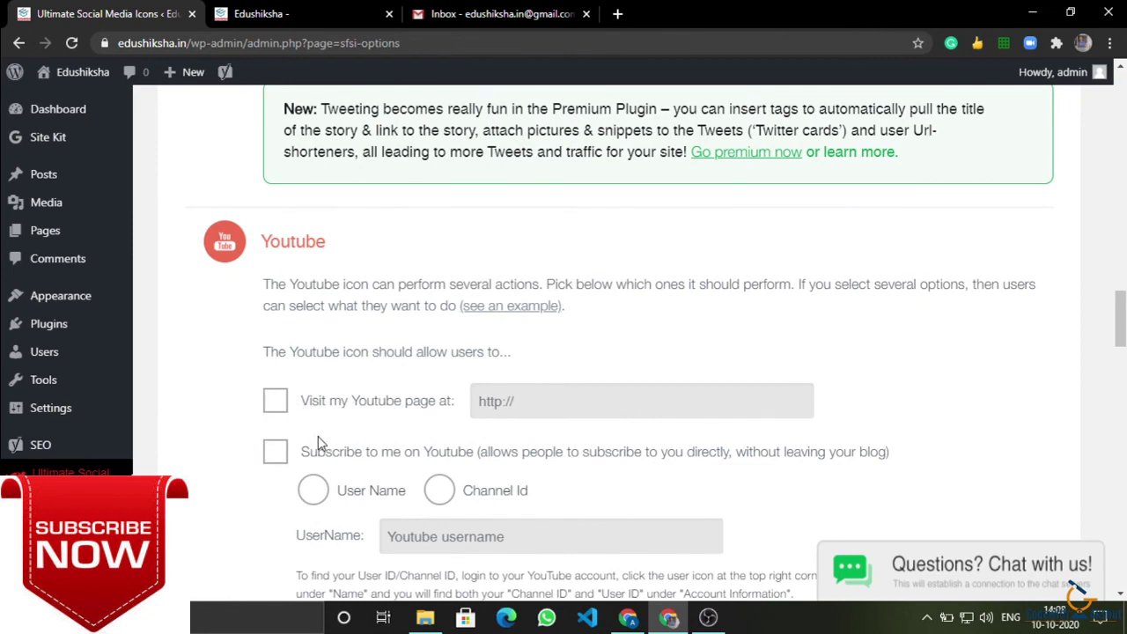
scroll(391, 524, "down", 8)
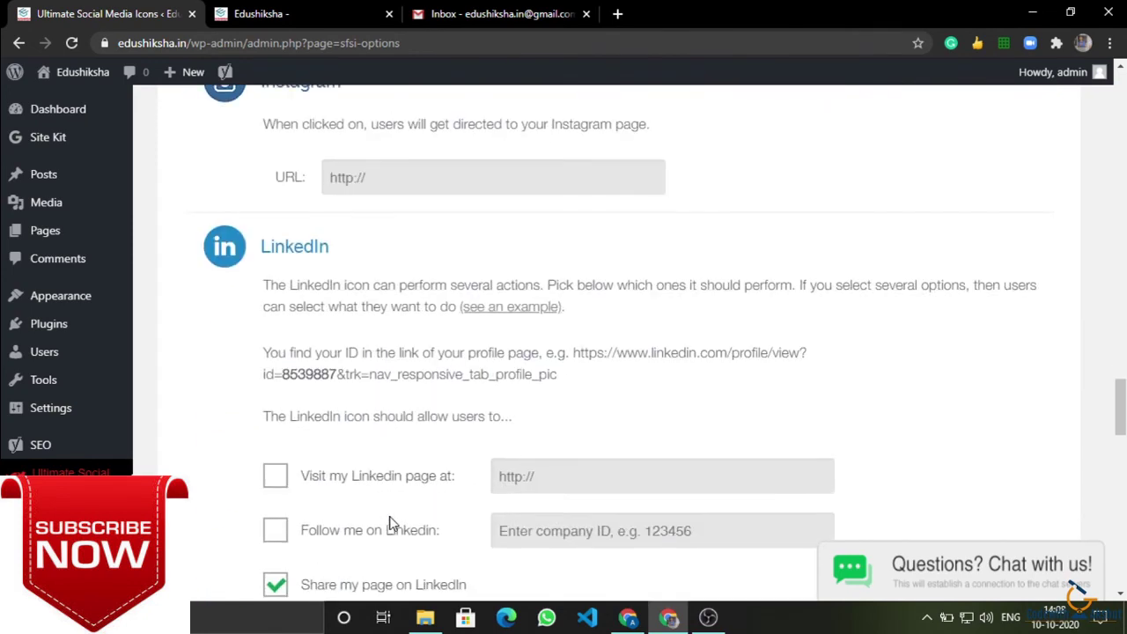
scroll(391, 523, "down", 10)
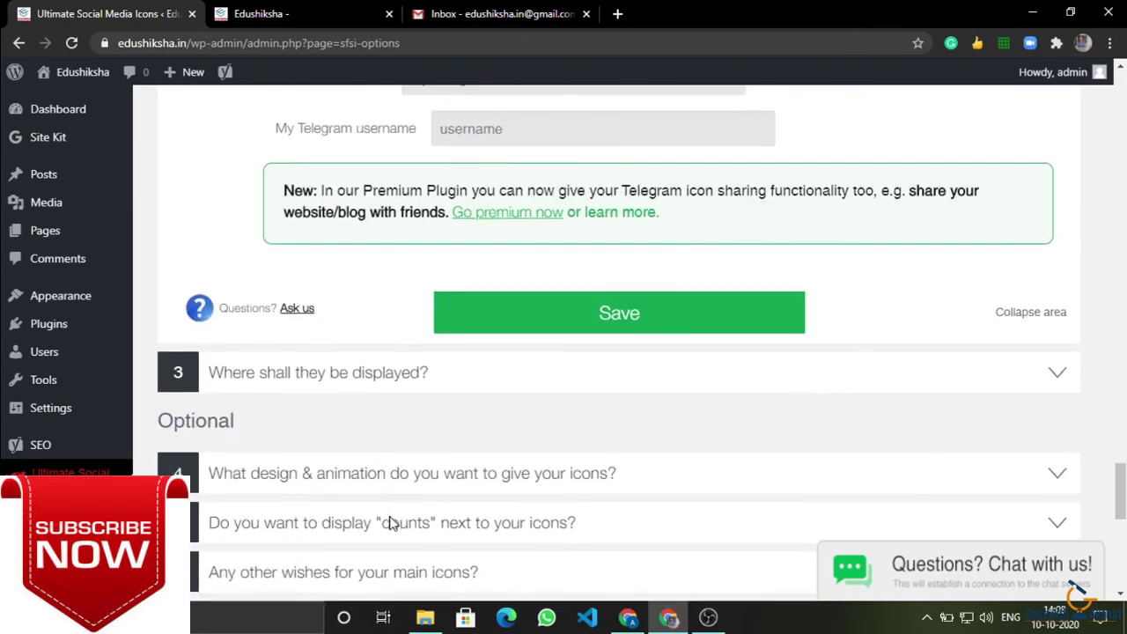
- Expand question 3, "Where shall they be displayed?", and try the option to show icons after posts
left_click(226, 377)
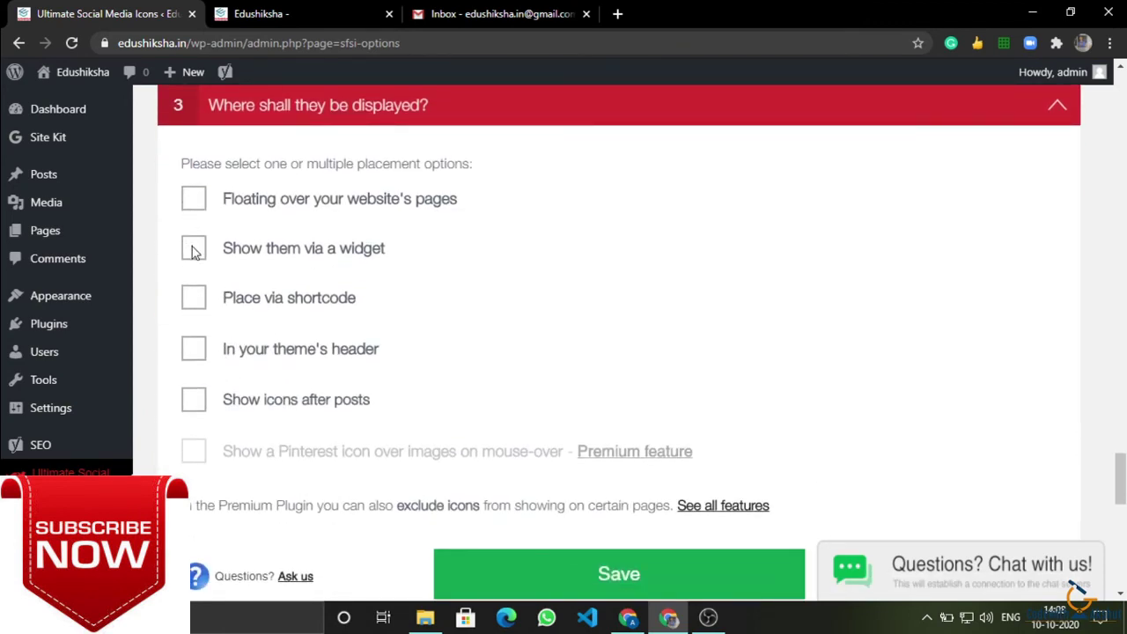
left_click(194, 401)
left_click(194, 400)
key("super+Tab")
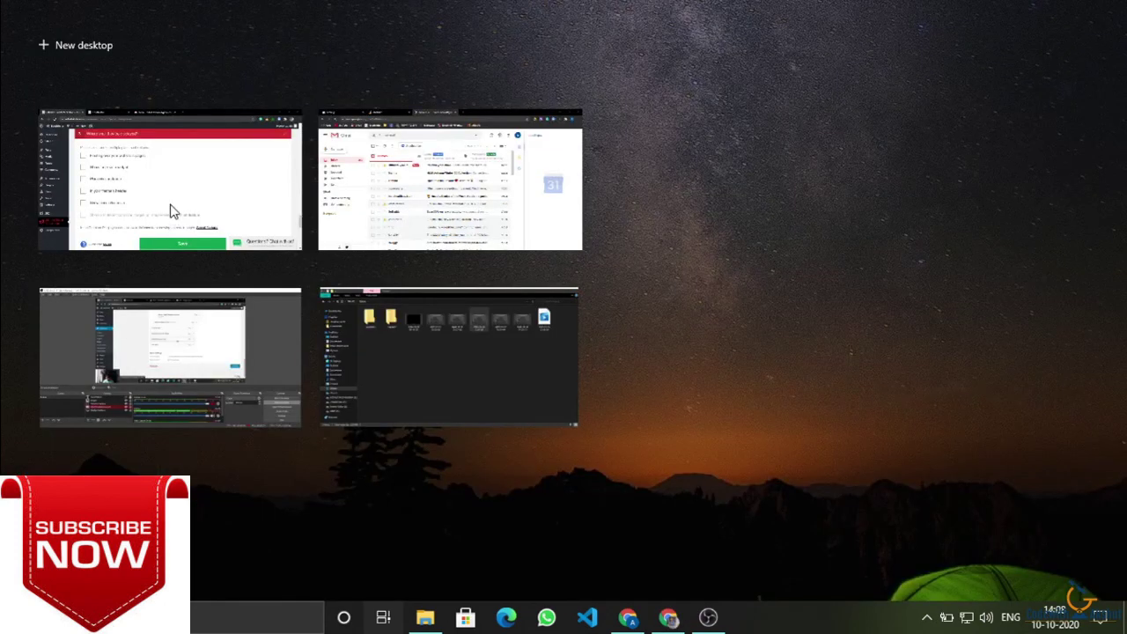
left_click(173, 211)
- Expand question 4 on icon design and animation and review the theme and animation options
scroll(428, 388, "down", 5)
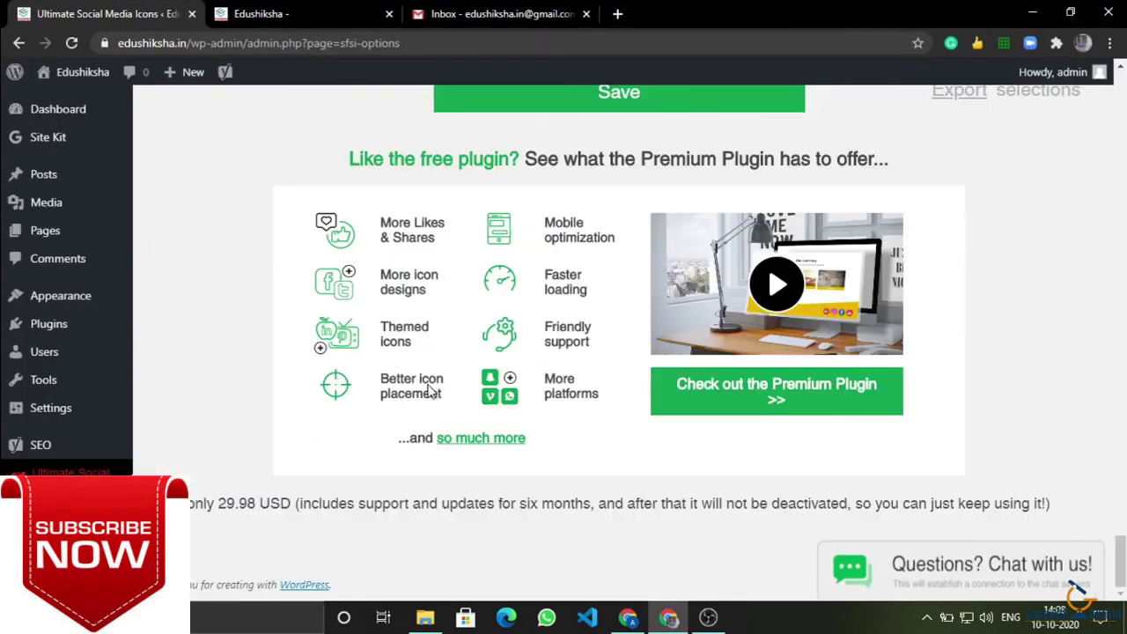
scroll(429, 384, "up", 2)
scroll(431, 392, "down", 1)
left_click(311, 304)
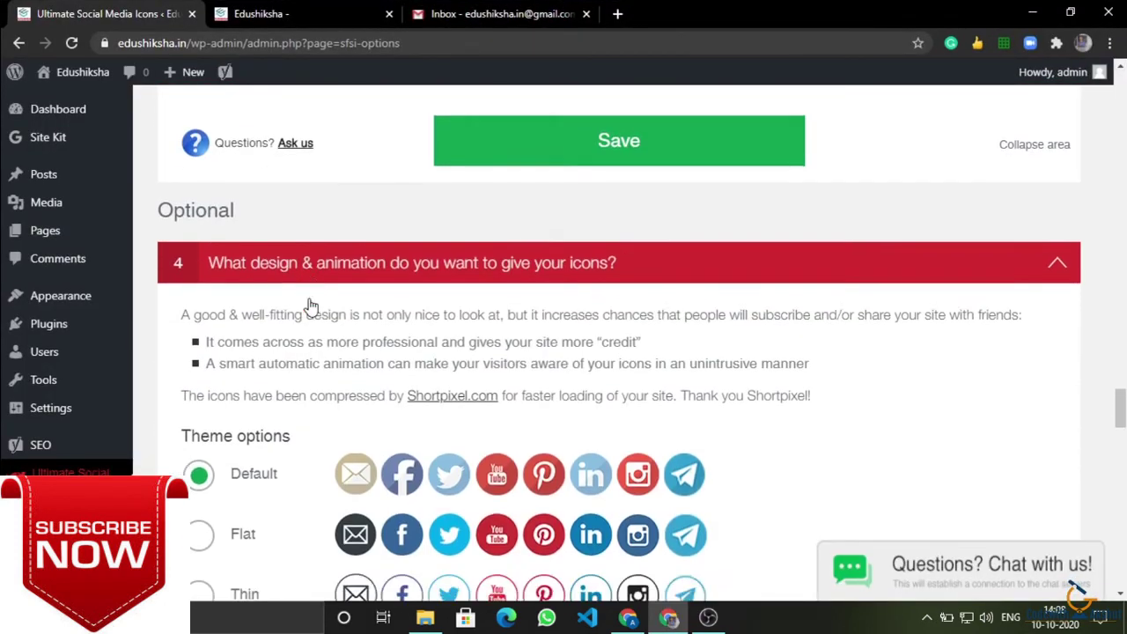
scroll(310, 306, "down", 3)
scroll(242, 324, "down", 15)
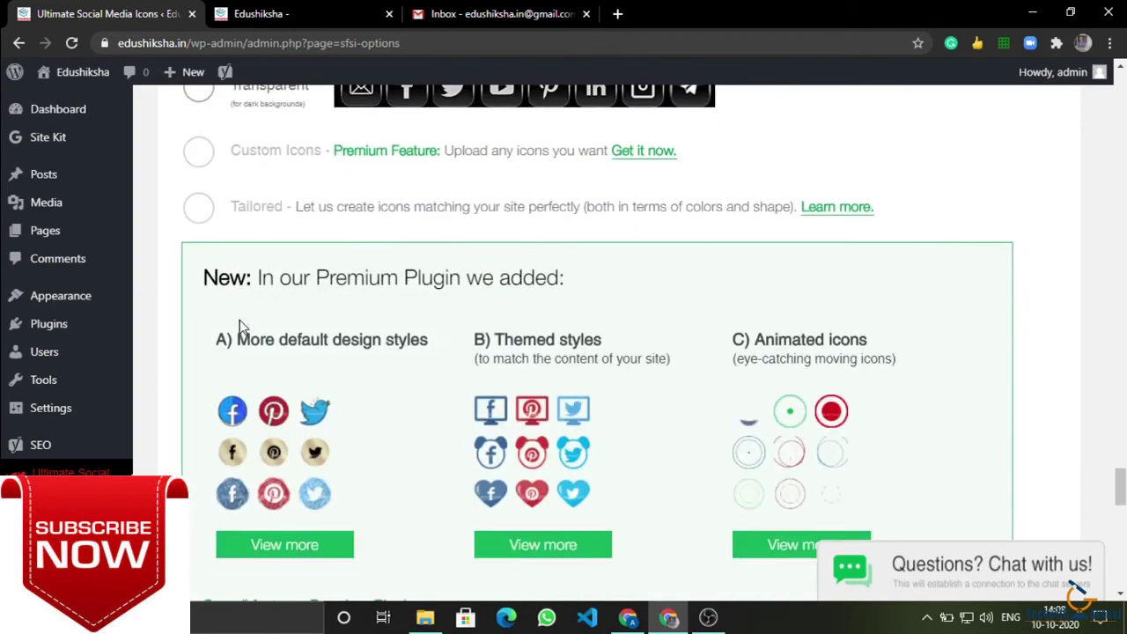
scroll(229, 403, "down", 5)
scroll(231, 324, "up", 4)
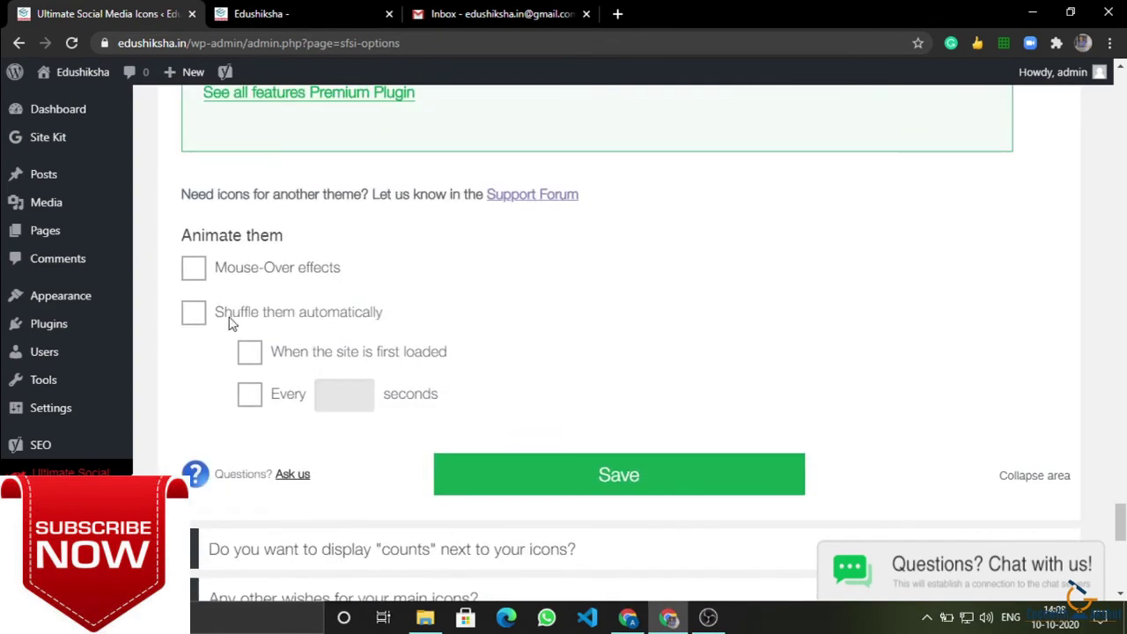
- Enable mouse-over effects for the icons with the Combo same-icon effect and save the design settings
left_click(192, 269)
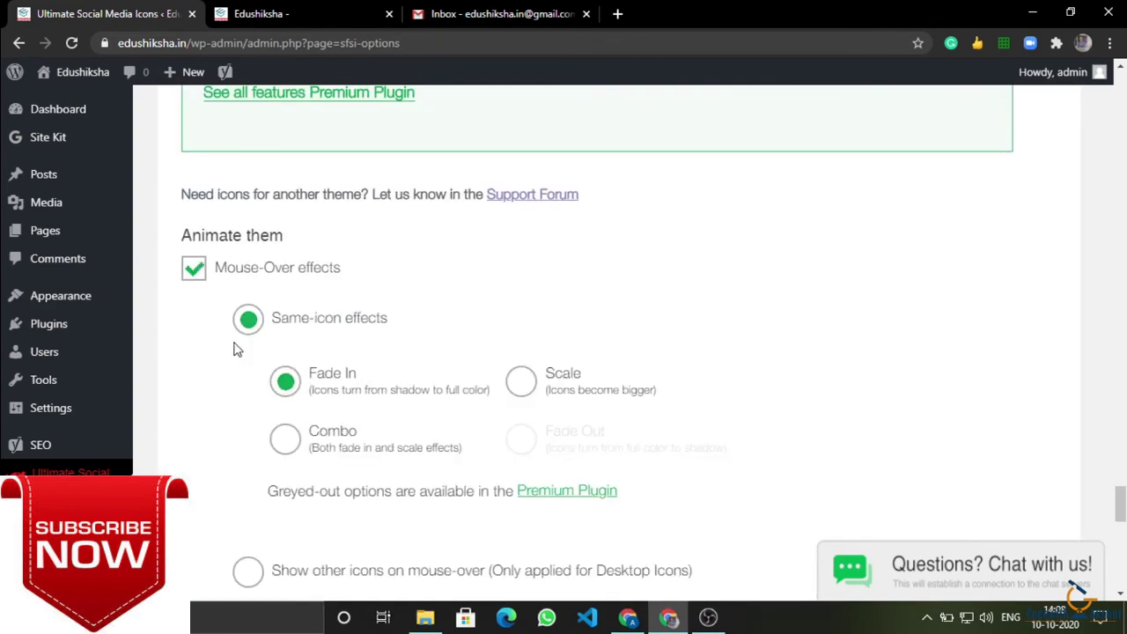
left_click(521, 384)
scroll(385, 448, "down", 4)
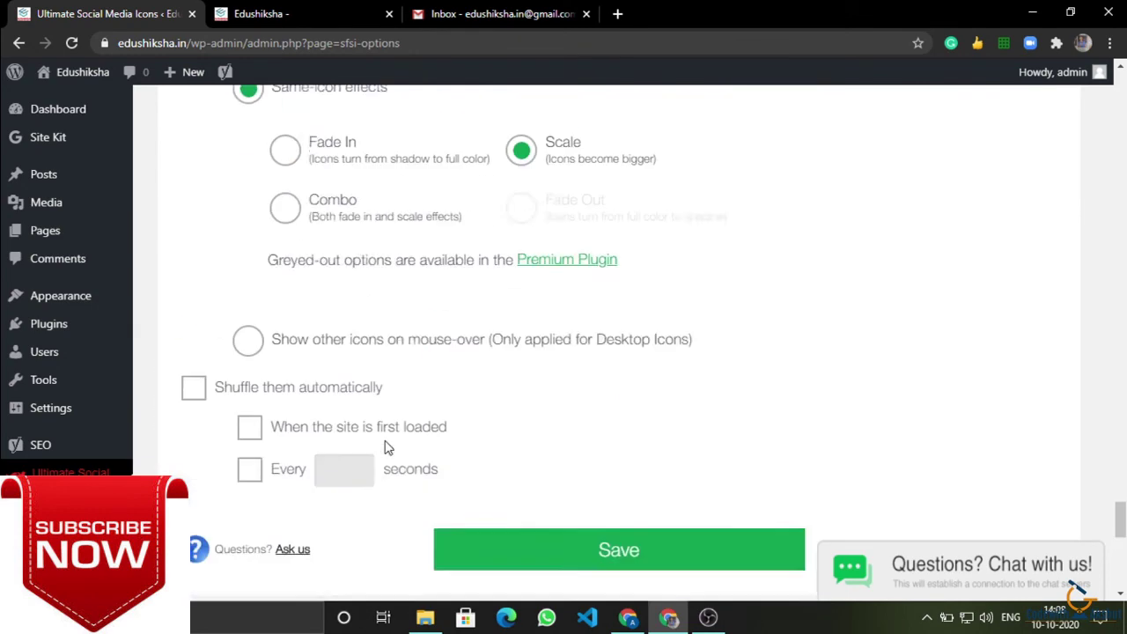
scroll(352, 397, "up", 2)
left_click(288, 330)
scroll(440, 414, "down", 7)
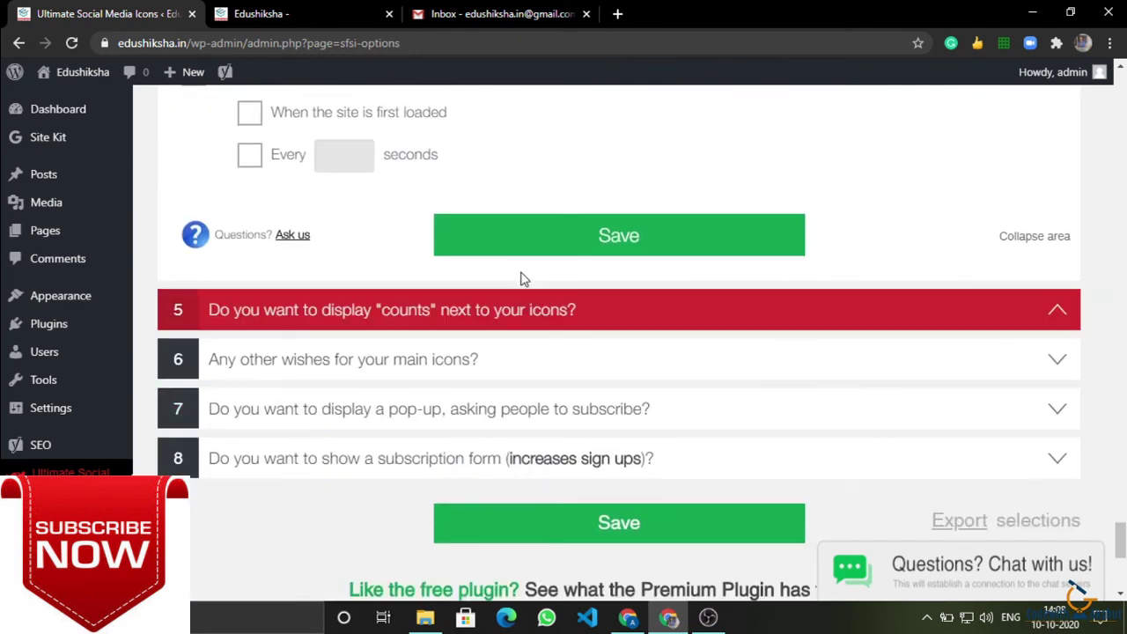
left_click(513, 250)
- Save all the plugin settings and go back over the "What do you want the icons to do?" options
scroll(524, 533, "down", 5)
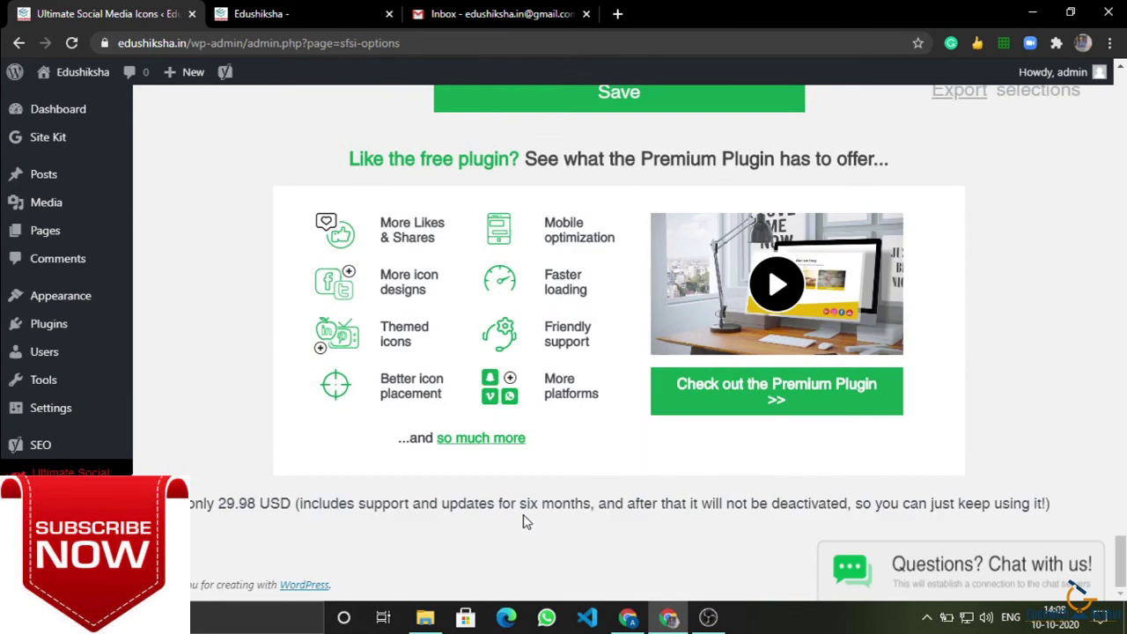
scroll(581, 396, "up", 3)
left_click(608, 308)
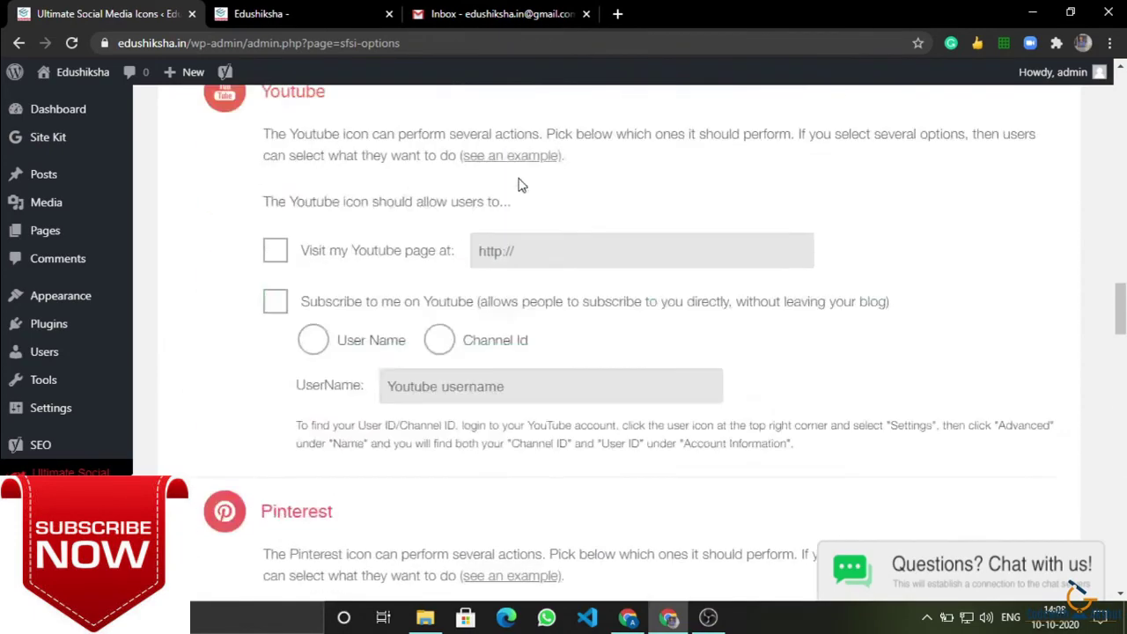
scroll(518, 185, "down", 5)
scroll(360, 277, "up", 15)
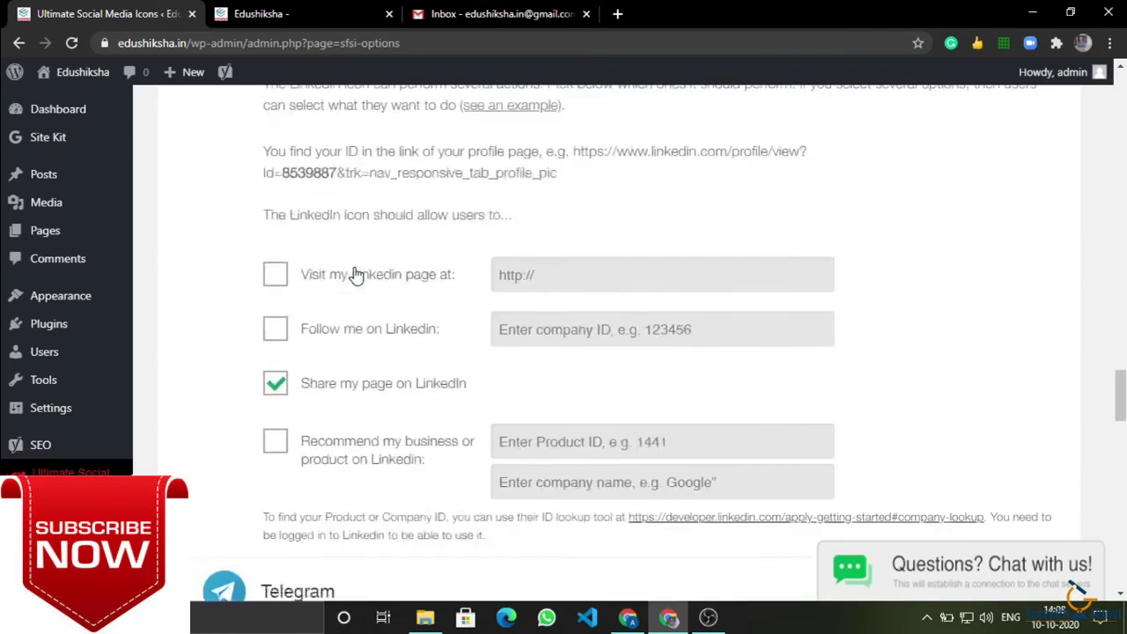
scroll(356, 267, "up", 15)
scroll(356, 272, "down", 4)
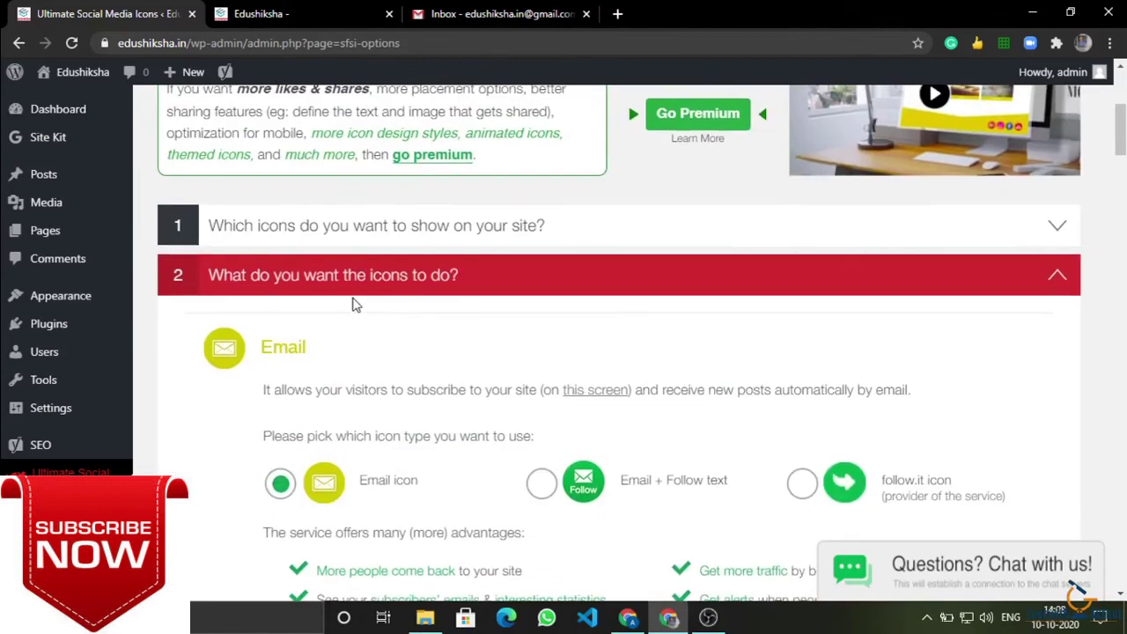
- Expand question 3, "Where shall they be displayed?", to list the icon placement options
left_click(323, 278)
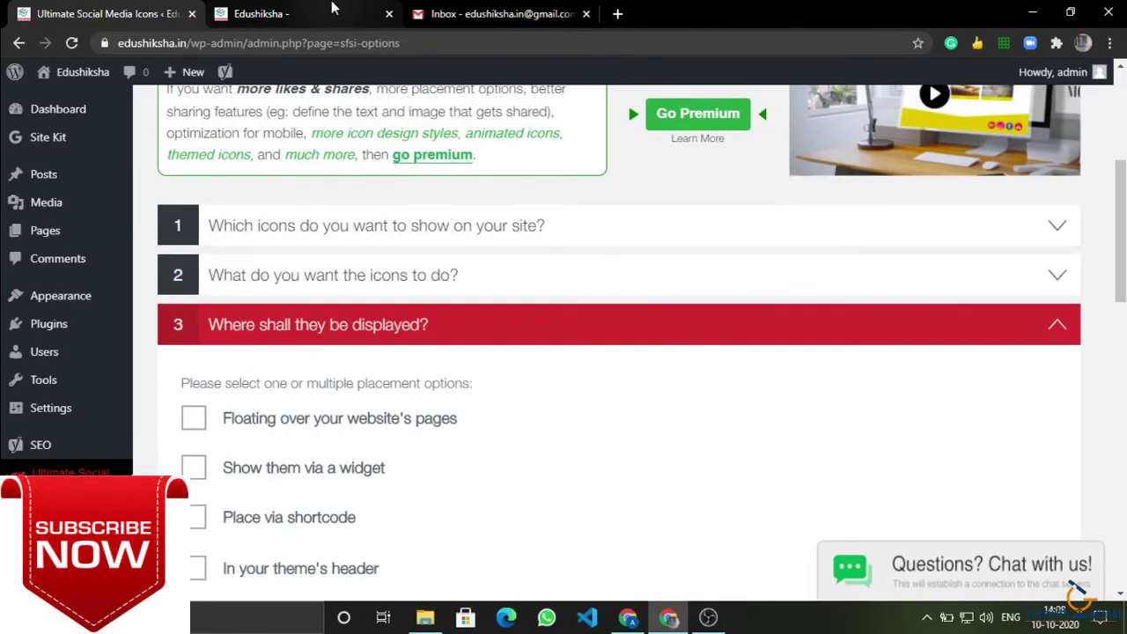
left_click(617, 13)
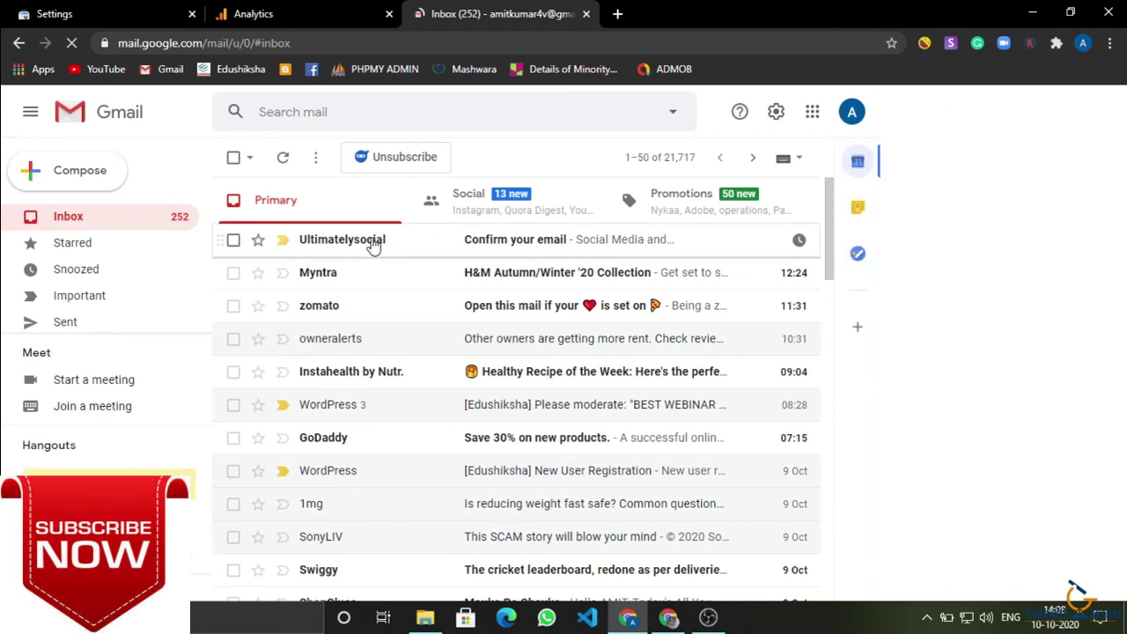
key("alt+Tab")
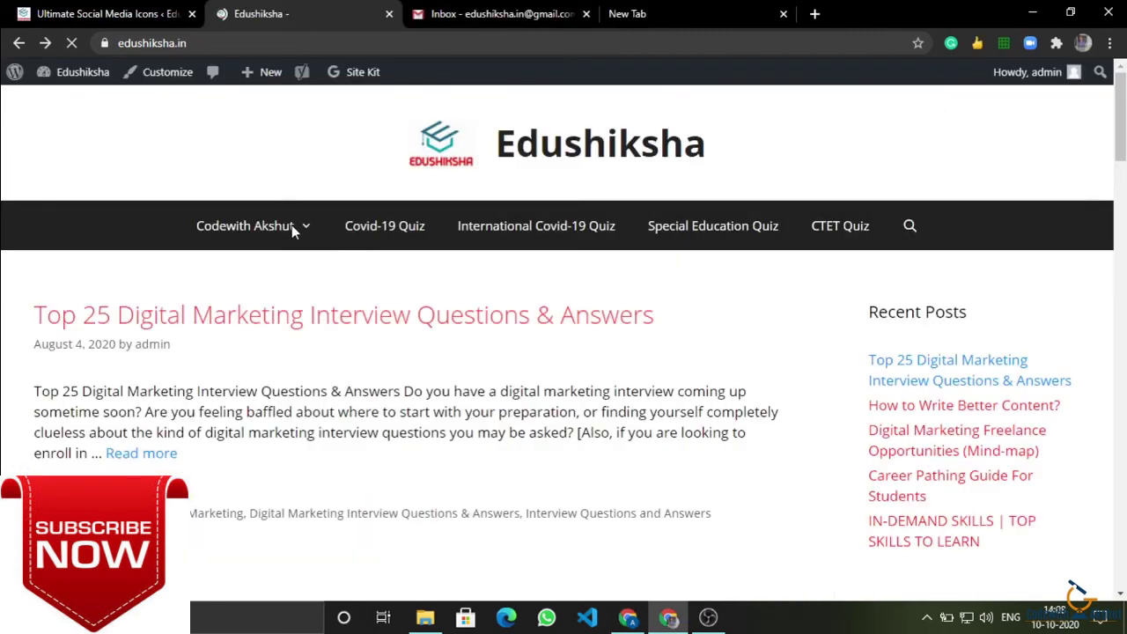
key("ctrl+shift+Tab")
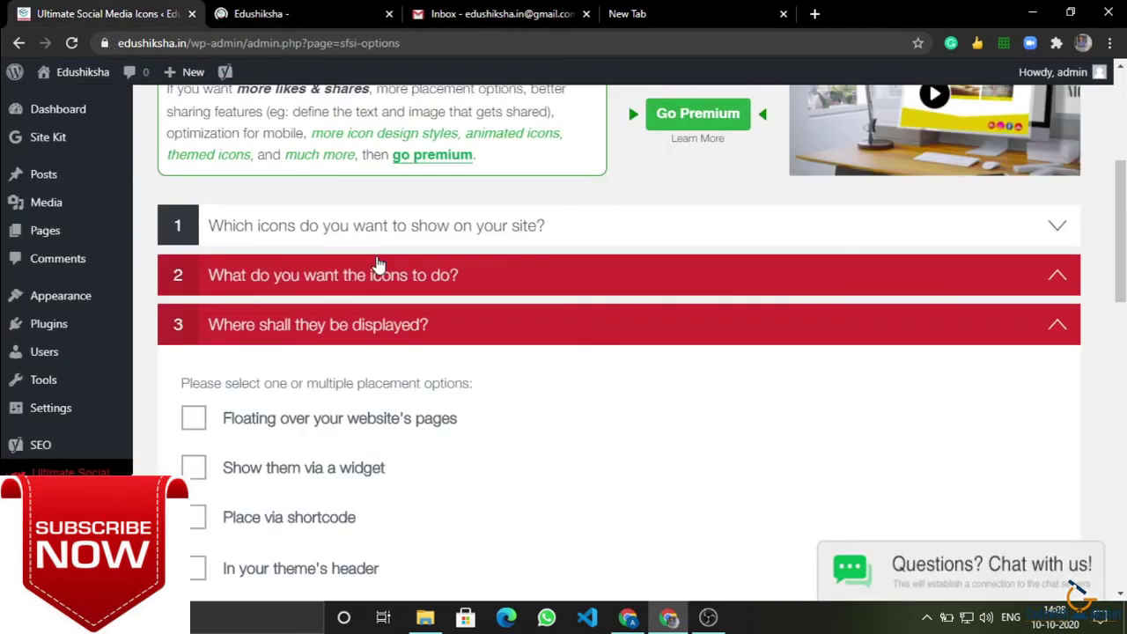
left_click(338, 325)
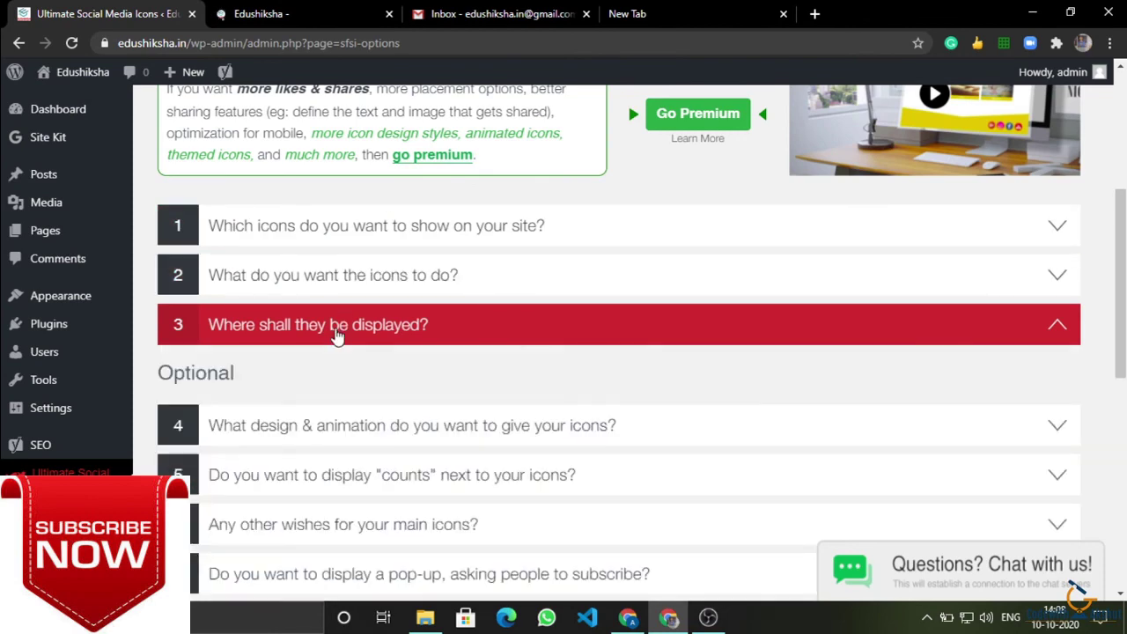
left_click(337, 325)
scroll(334, 352, "down", 1)
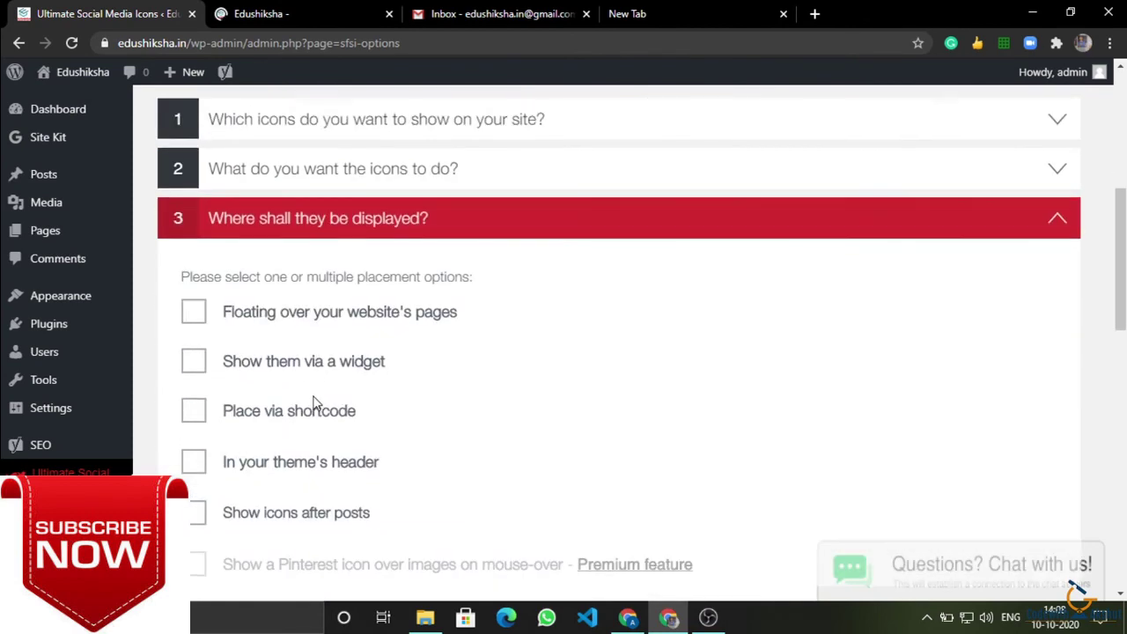
key("ctrl+Tab")
key("ctrl+shift+Tab")
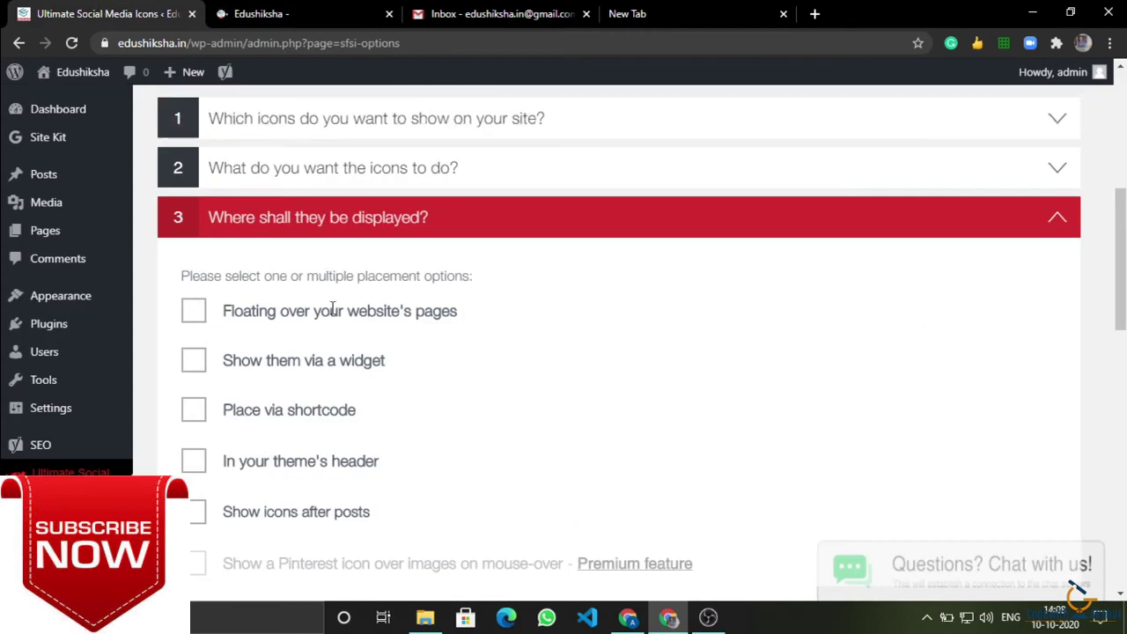
- Enable "Floating over your website's pages", answer No to disabling the floating icons on mobile, and save the placement settings
left_click(193, 312)
scroll(702, 334, "down", 2)
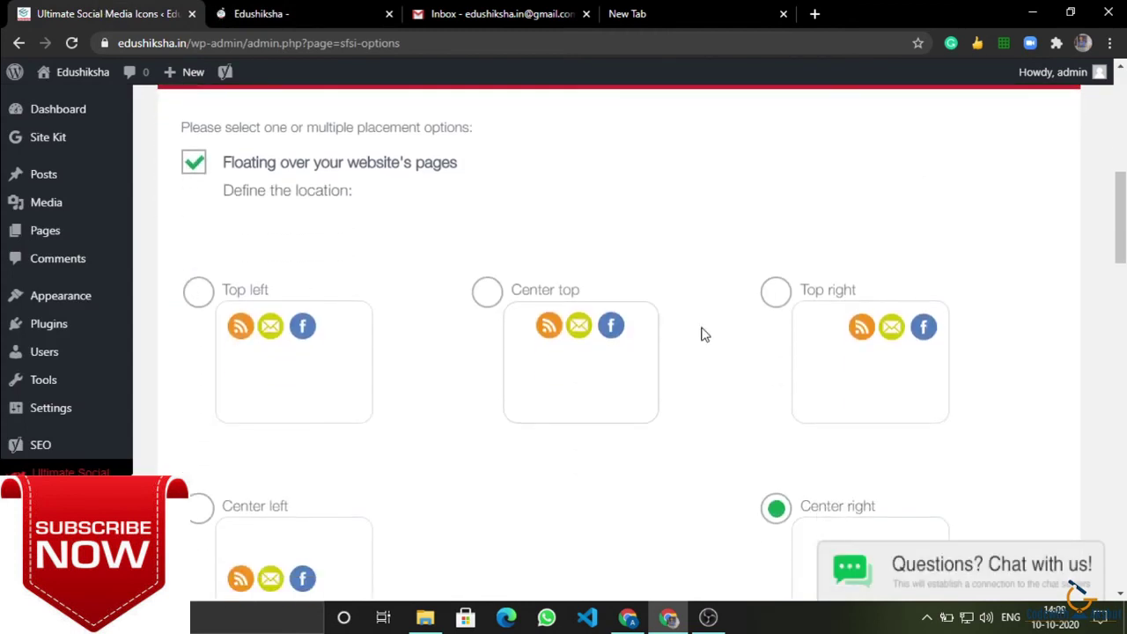
scroll(698, 335, "down", 3)
scroll(698, 335, "down", 3)
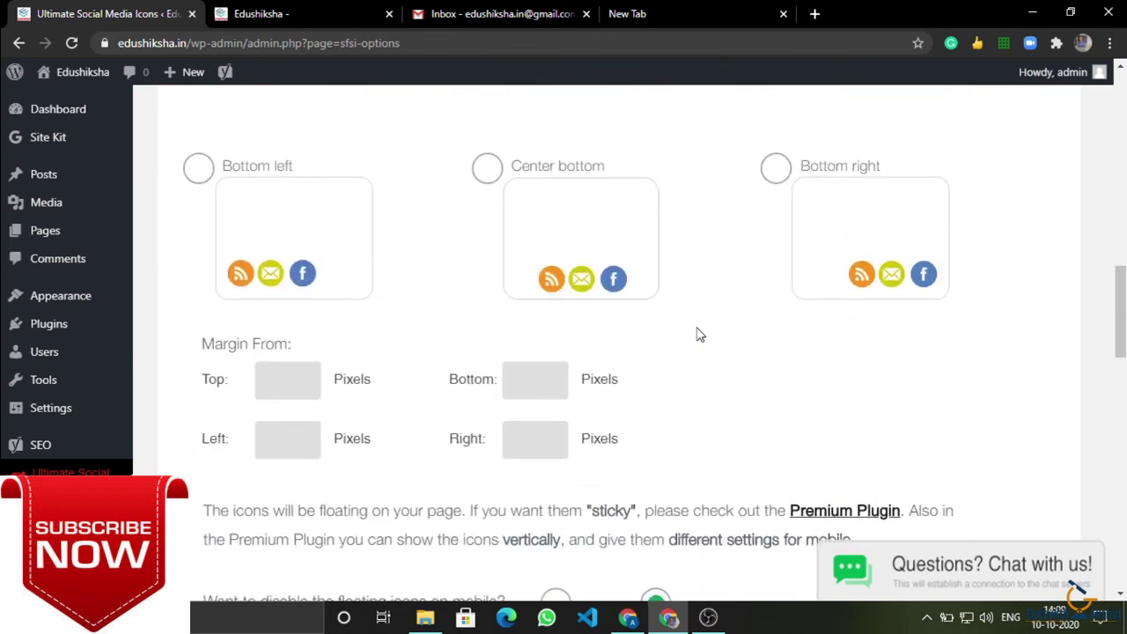
scroll(697, 334, "down", 3)
left_click(557, 385)
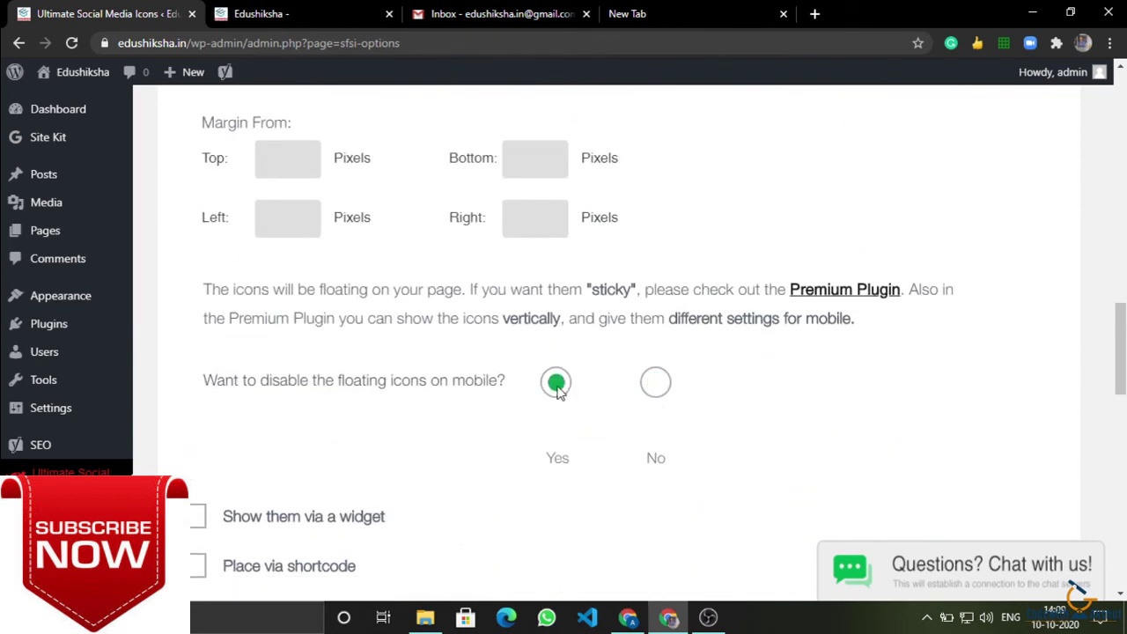
left_click(656, 383)
scroll(652, 385, "down", 2)
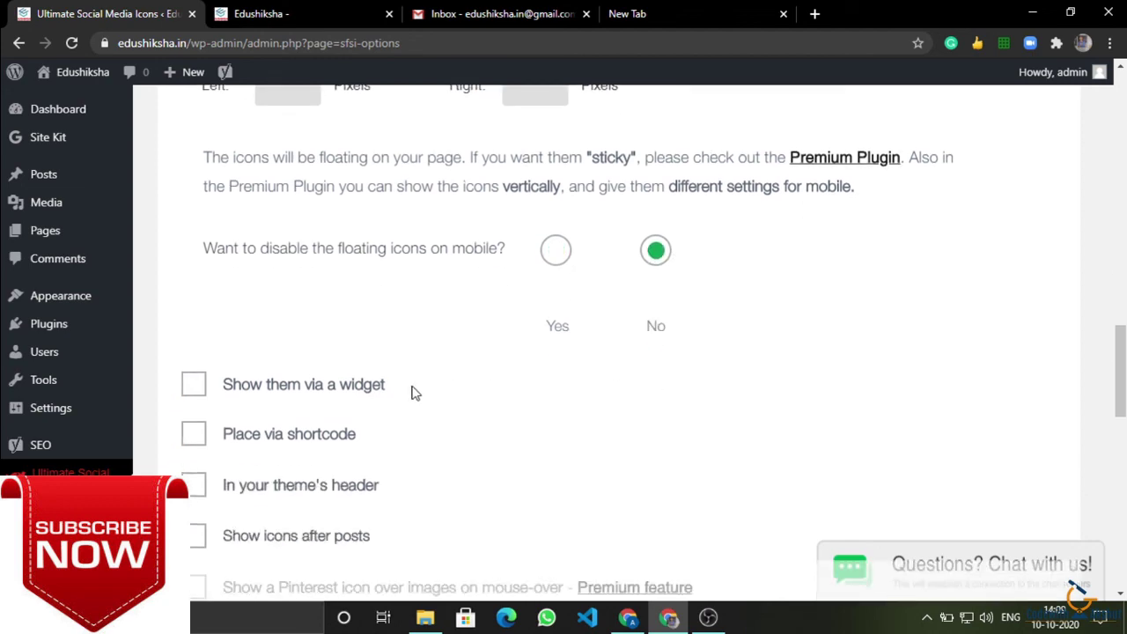
scroll(414, 392, "down", 5)
left_click(546, 371)
- Reload the edushiksha.in home page and examine the floating share icons while moving through the posts
left_click(296, 10)
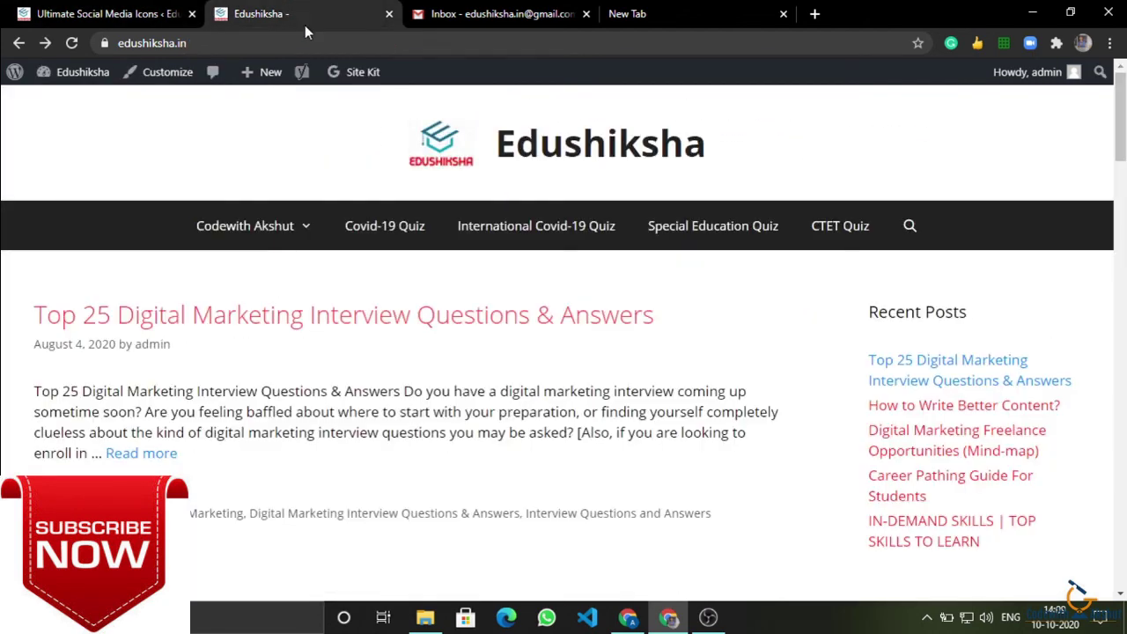
scroll(426, 327, "down", 4)
scroll(425, 326, "up", 4)
left_click(106, 13)
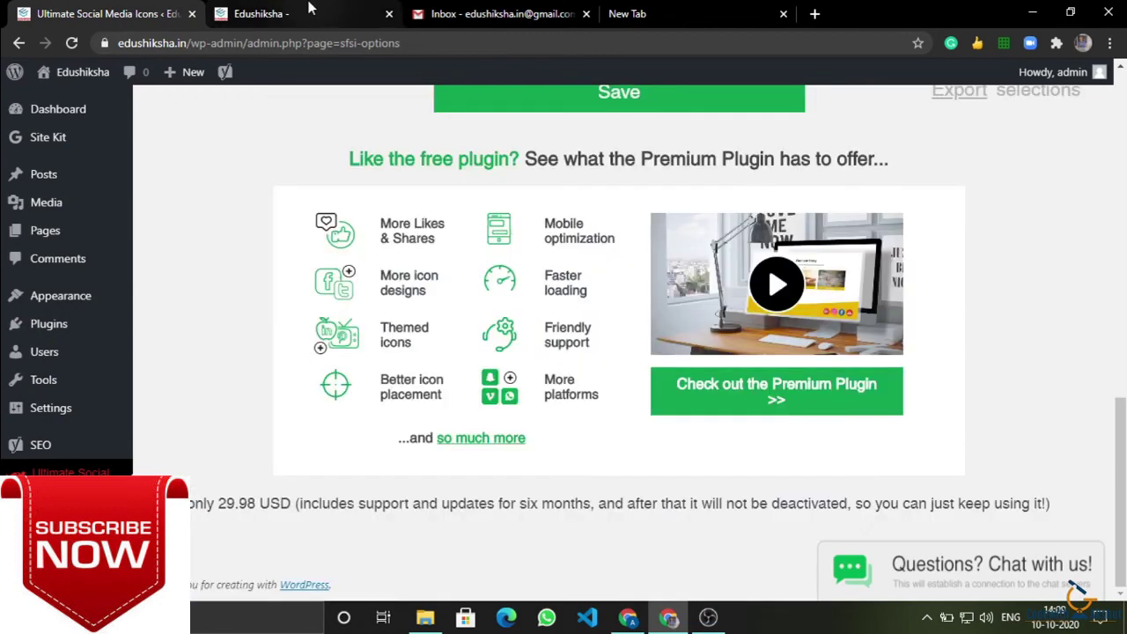
left_click(310, 8)
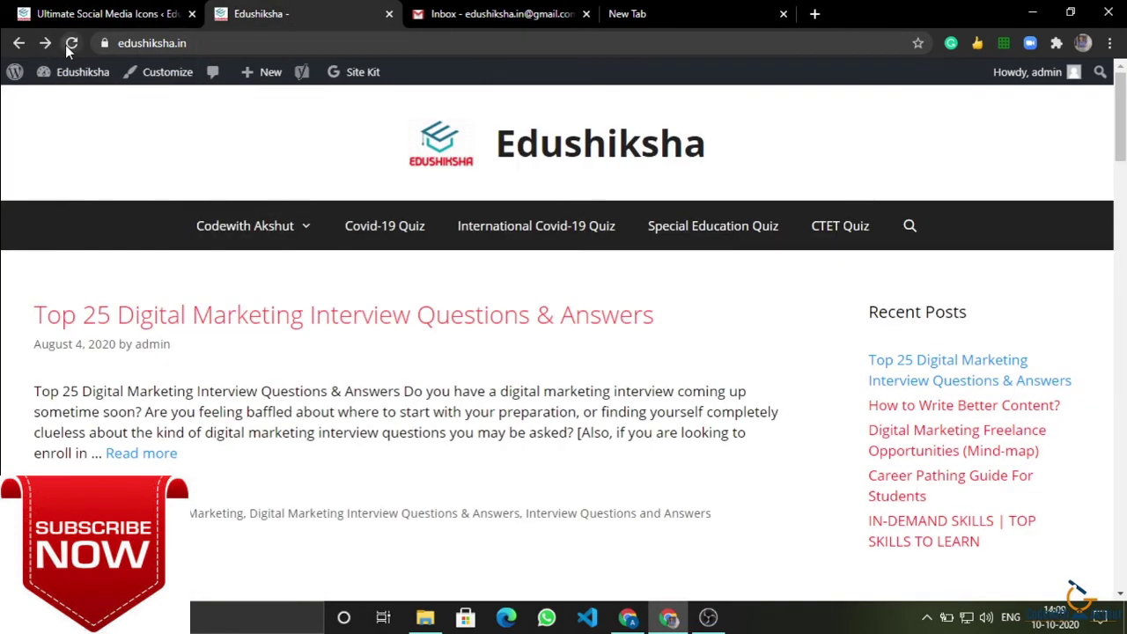
left_click(65, 45)
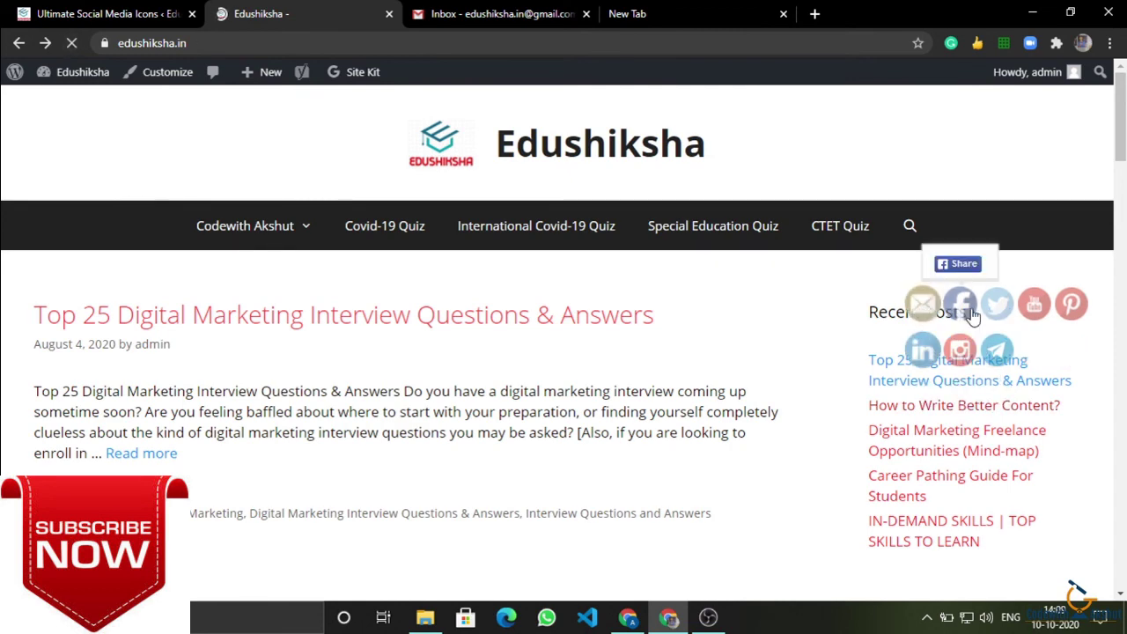
scroll(934, 294, "down", 3)
scroll(969, 287, "up", 3)
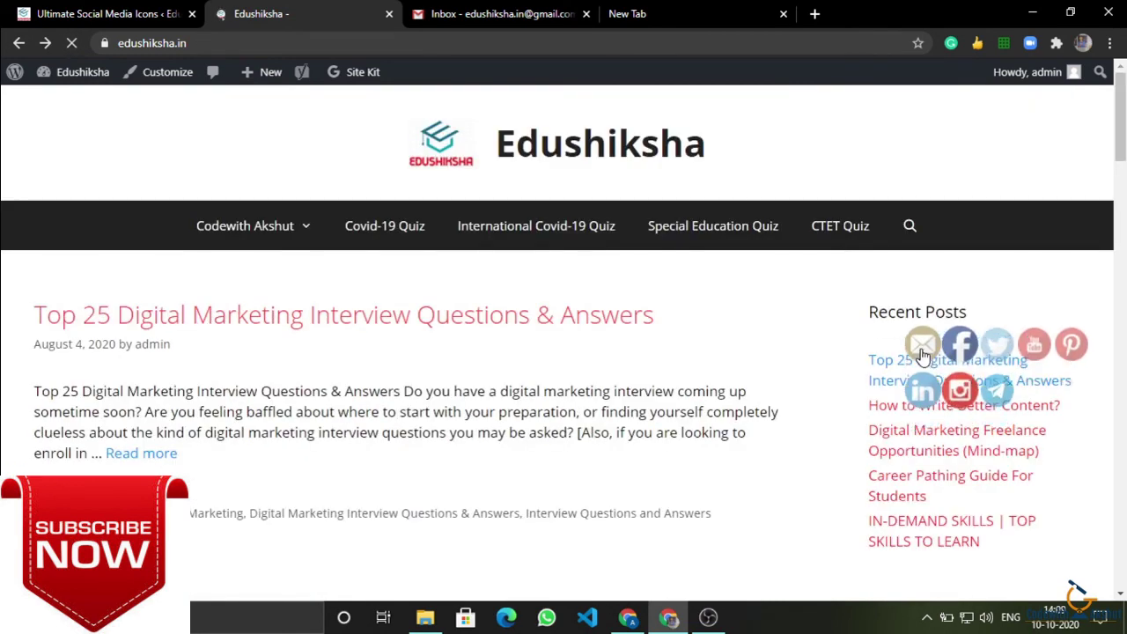
scroll(1051, 448, "down", 1)
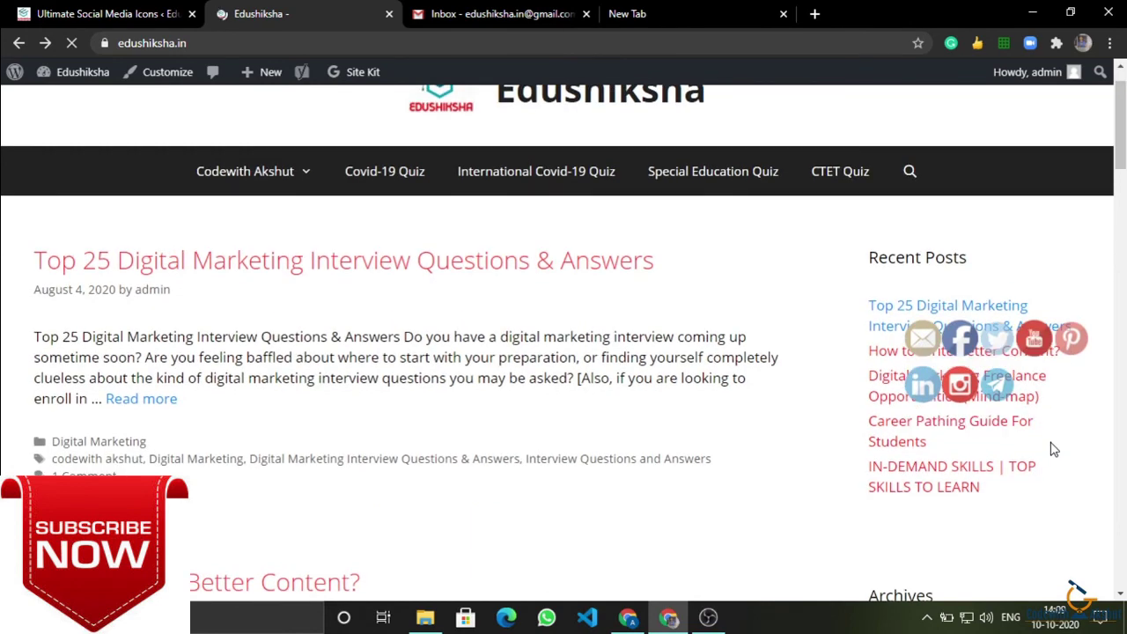
scroll(1048, 431, "down", 8)
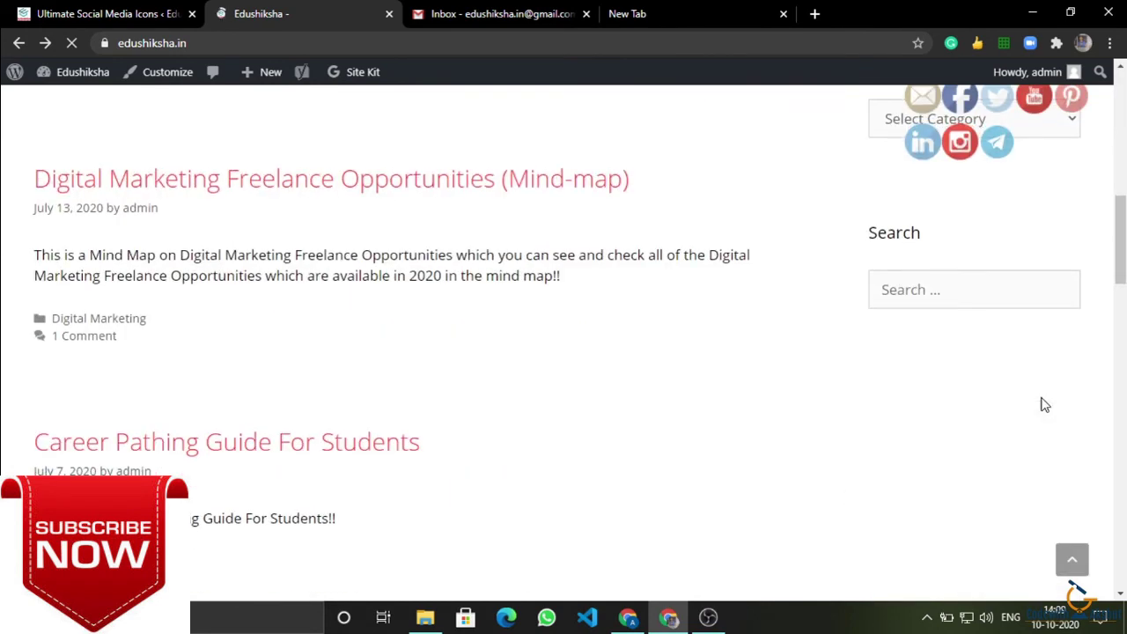
scroll(1044, 405, "up", 9)
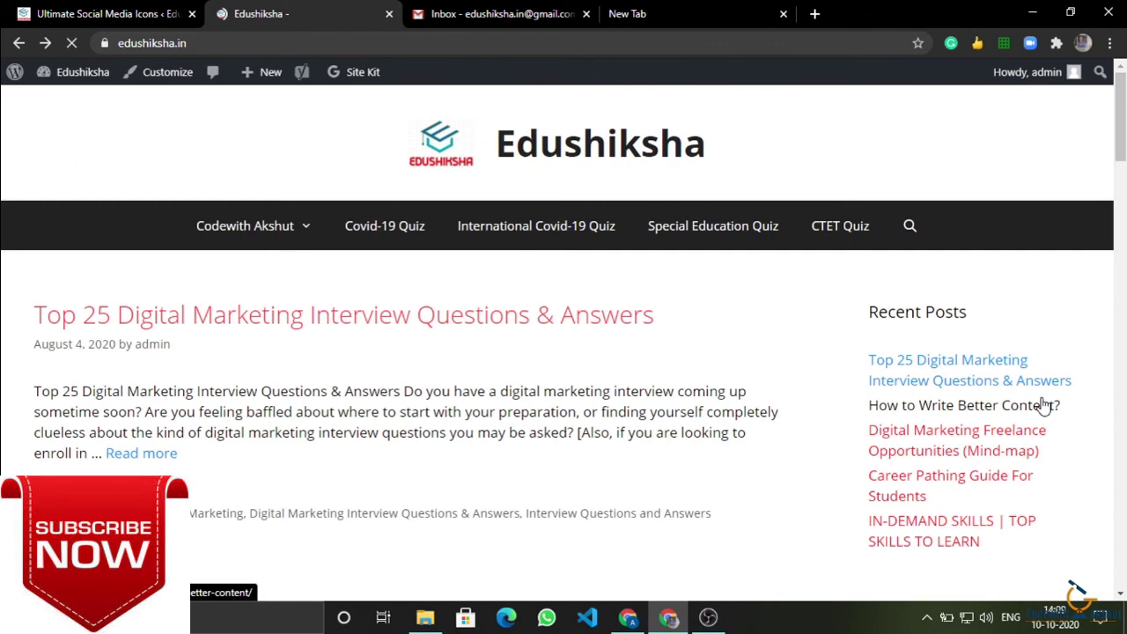
- In question 3, turn off "Floating over your website's pages", enable "Show them via a widget" and save the placement settings
left_click(179, 7)
scroll(381, 299, "up", 5)
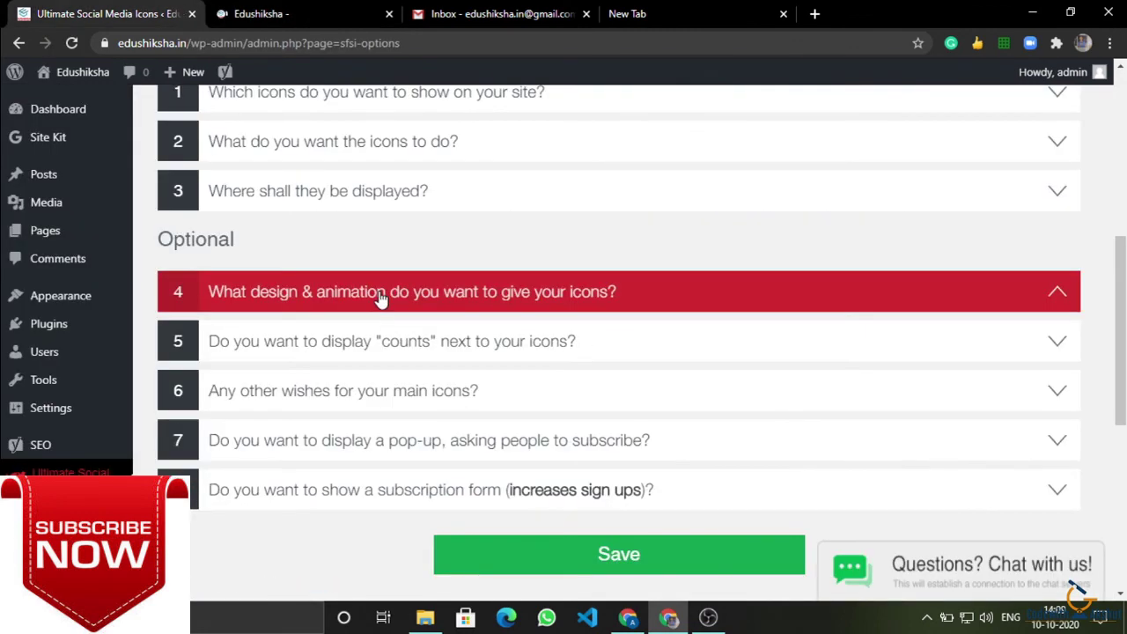
scroll(381, 299, "up", 4)
left_click(364, 523)
scroll(365, 528, "down", 3)
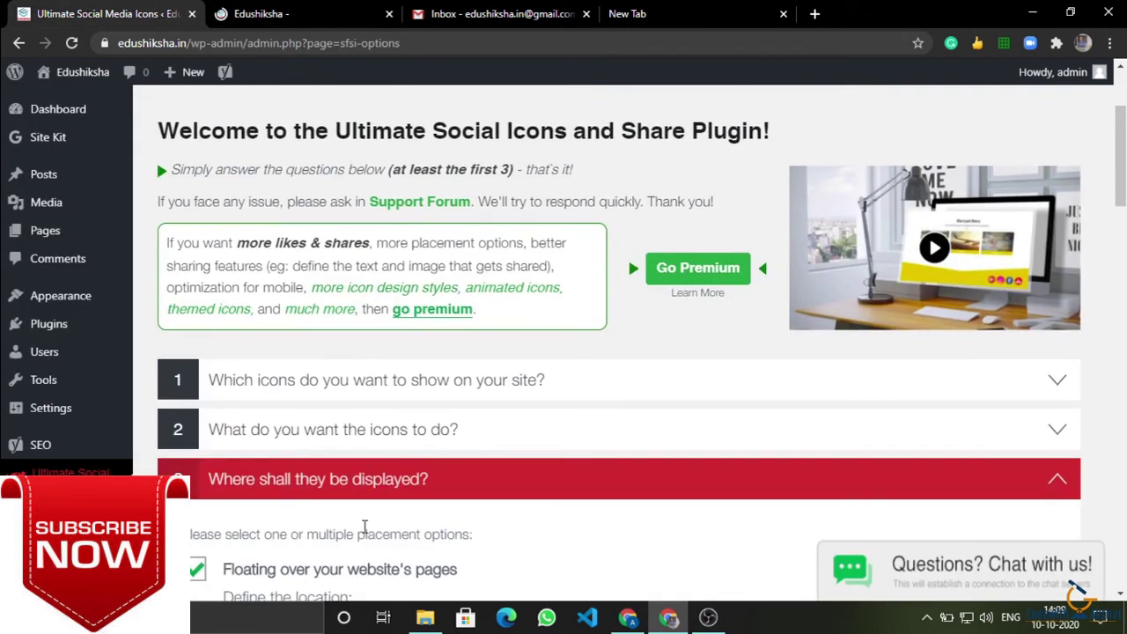
left_click(194, 376)
scroll(241, 364, "down", 2)
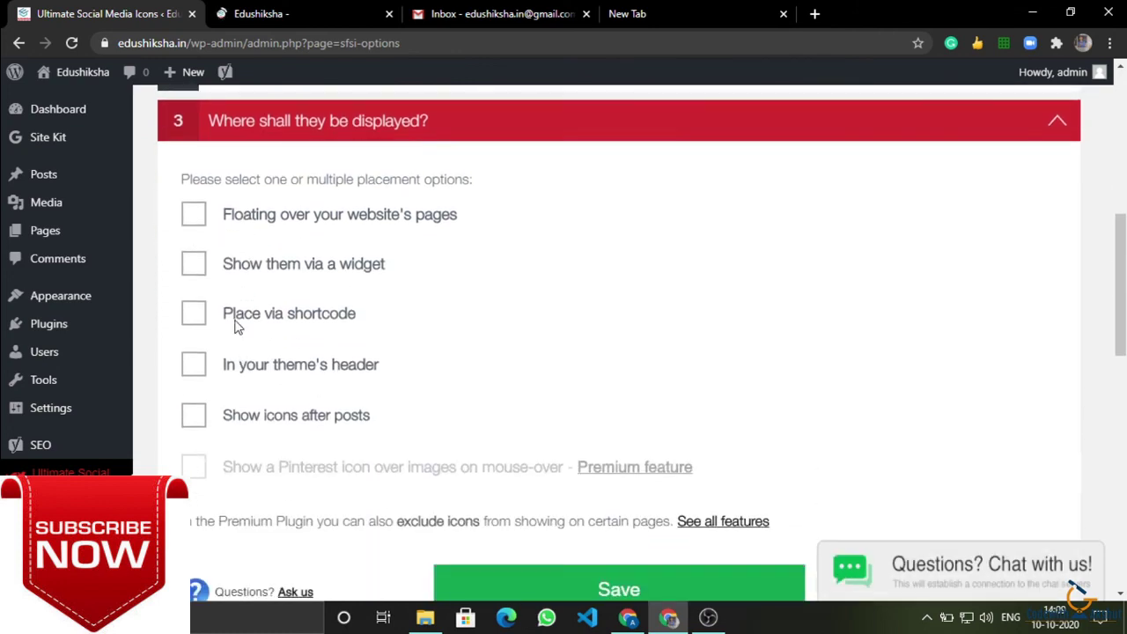
left_click(193, 264)
scroll(361, 352, "down", 2)
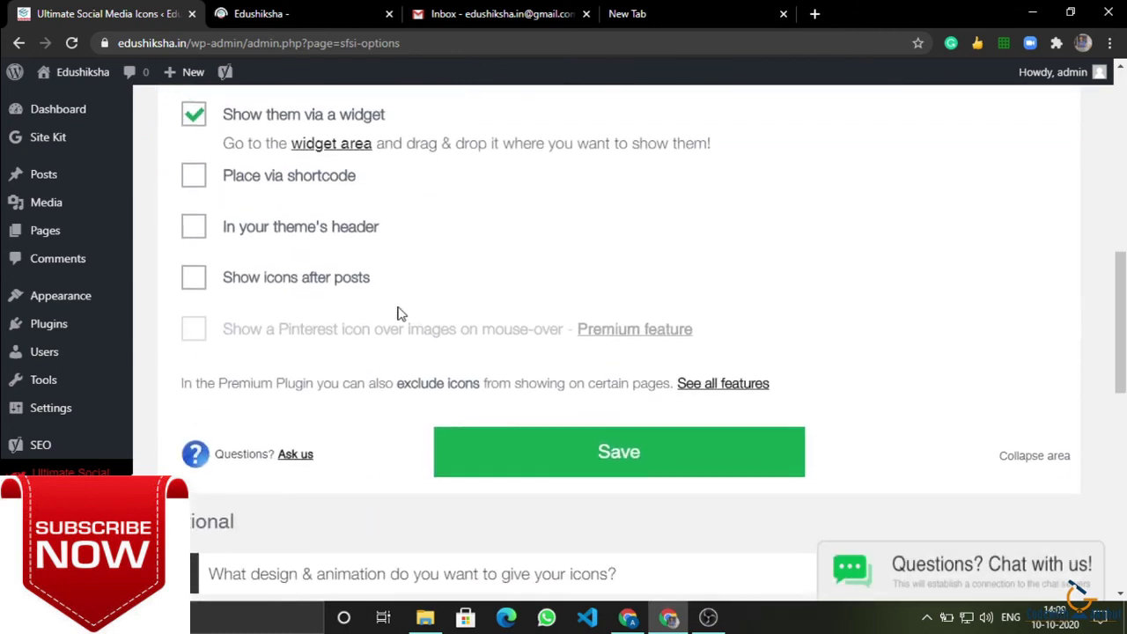
left_click(532, 438)
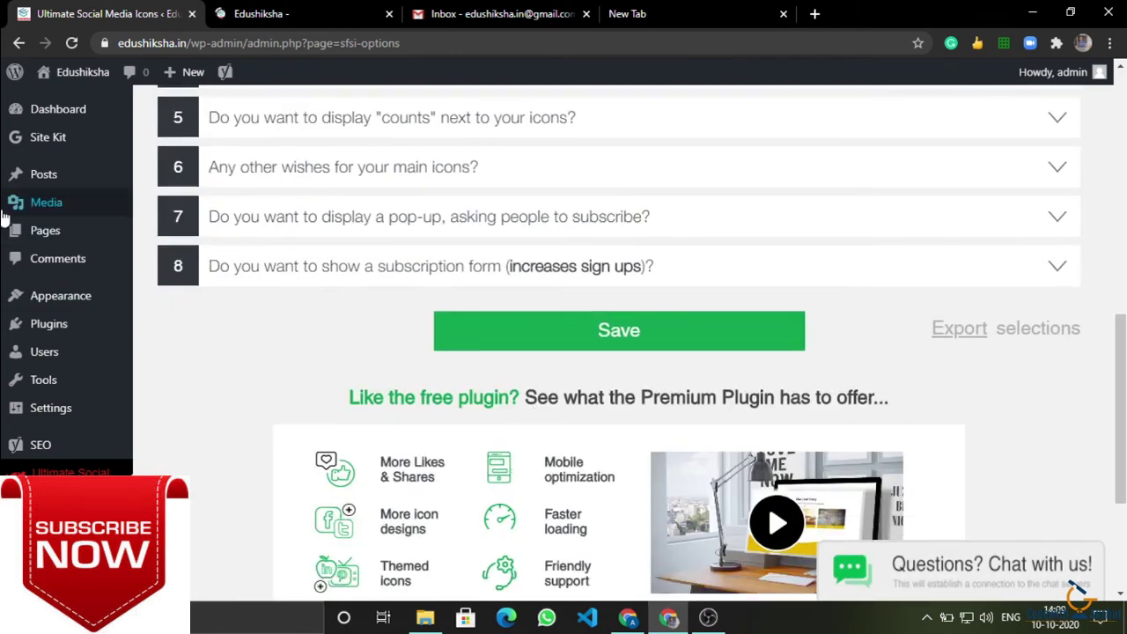
- Open the Widgets page of the WordPress admin and check the share icons' position on the edushiksha.in home page
mouse_move(72, 331)
mouse_move(76, 297)
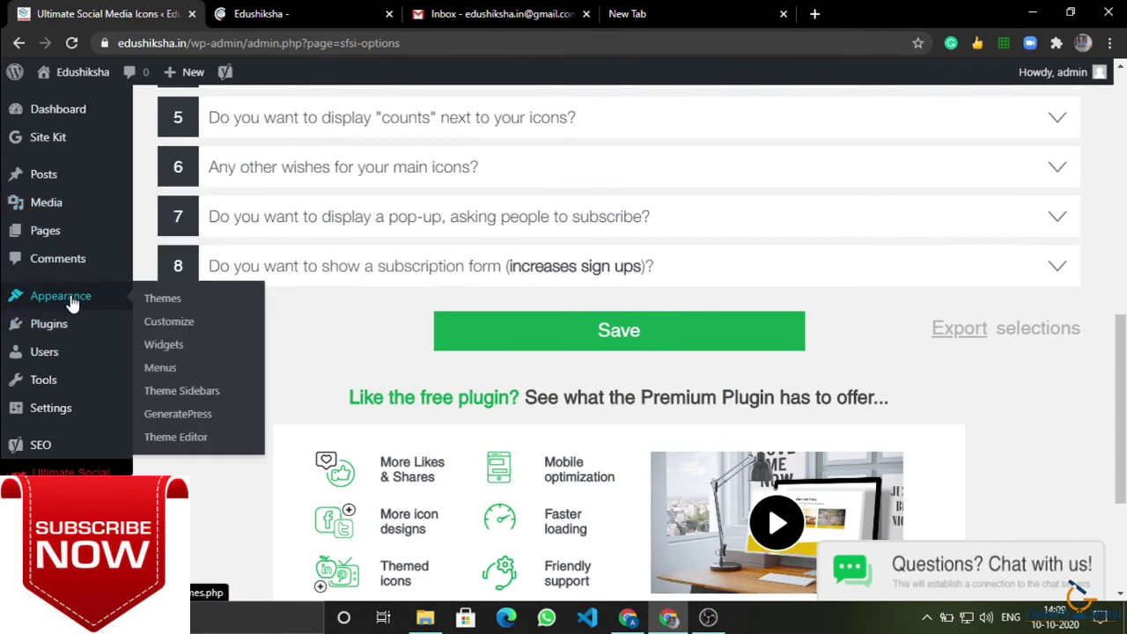
left_click(159, 351)
left_click(264, 13)
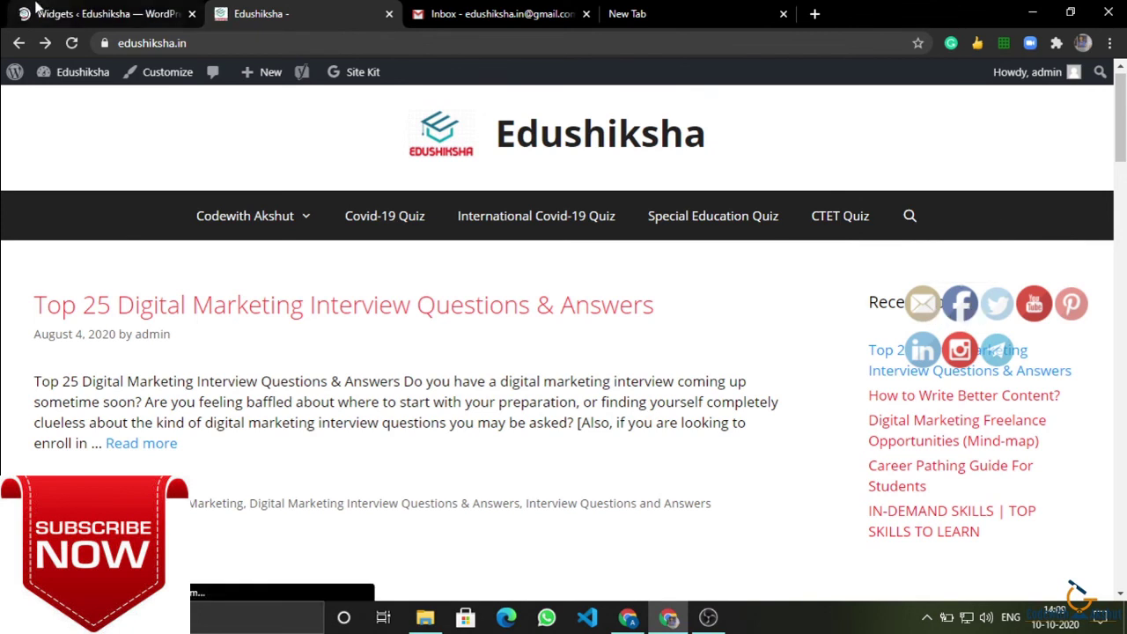
mouse_move(1000, 322)
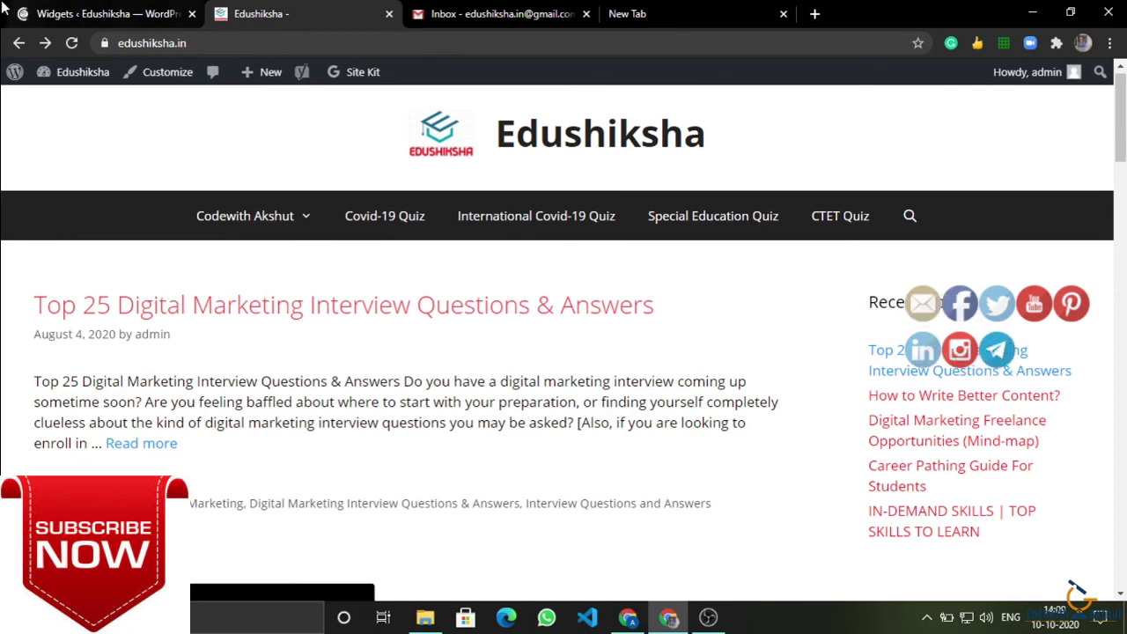
key("ctrl+1")
scroll(405, 354, "down", 1)
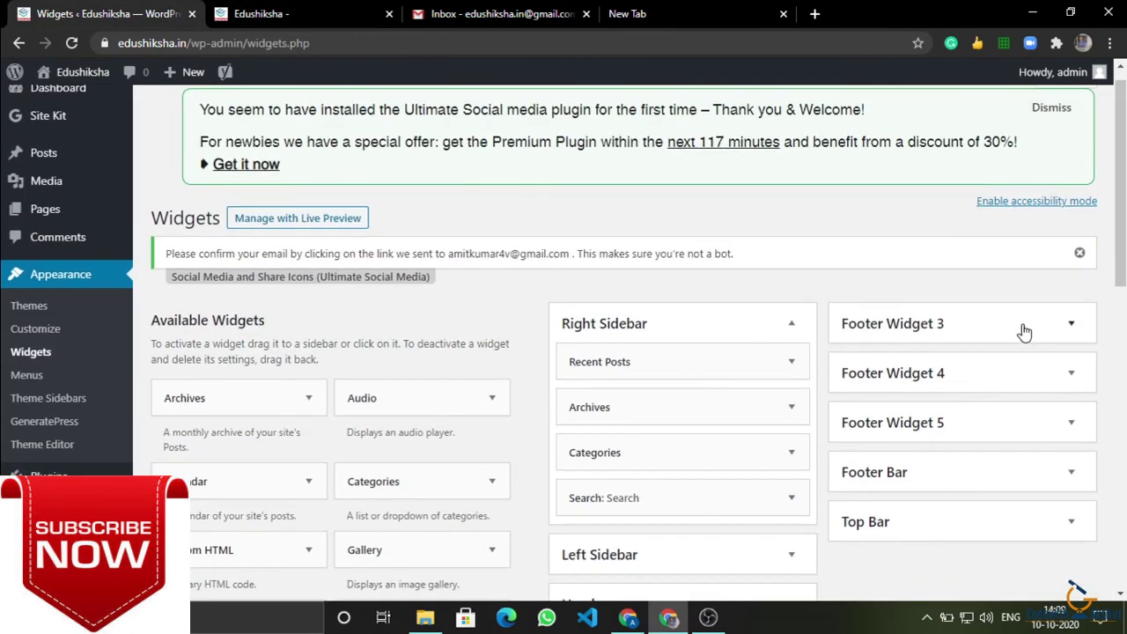
key("alt+Tab")
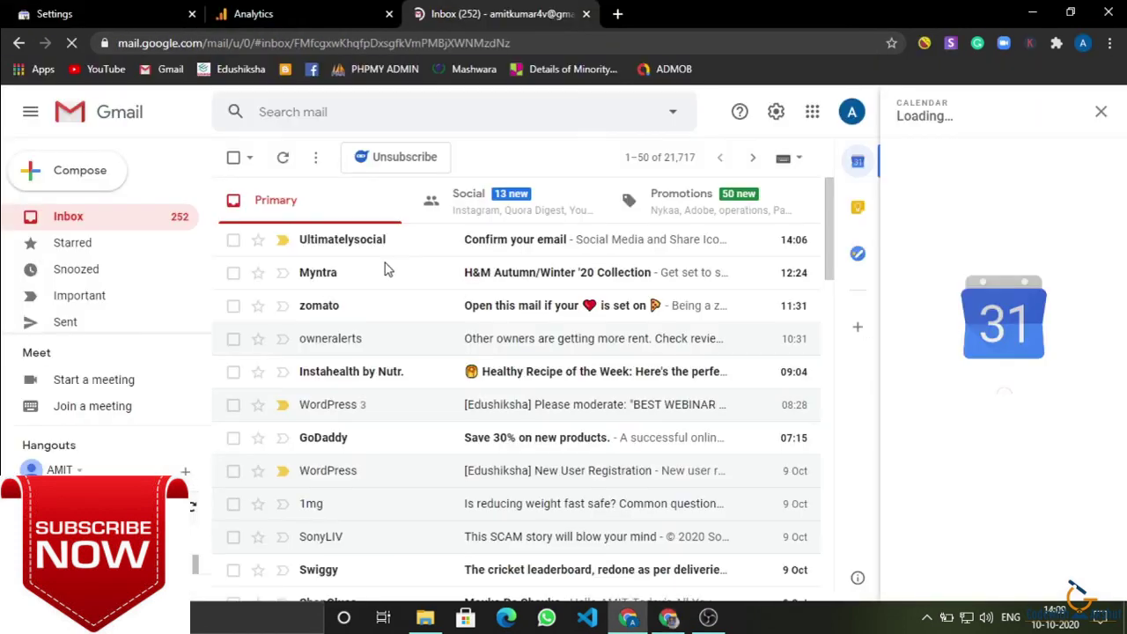
key("alt+Tab")
- Find the Ultimate Social Media Icons widget among the available widgets and examine the areas it can be added to
scroll(381, 388, "down", 5)
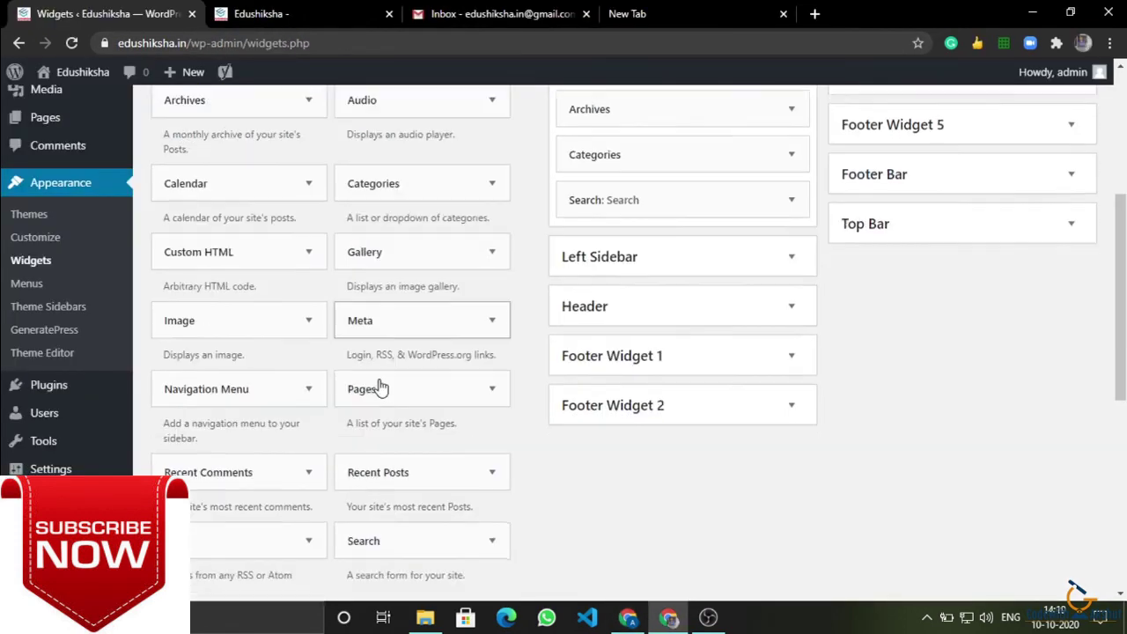
scroll(380, 389, "down", 1)
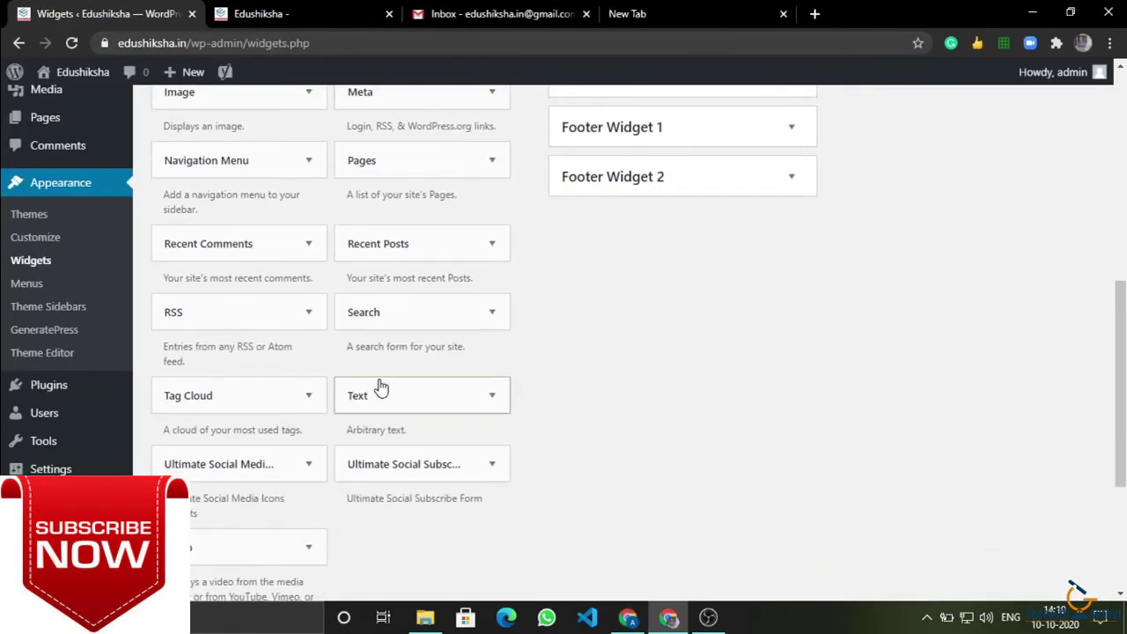
left_click(308, 464)
scroll(476, 414, "up", 3)
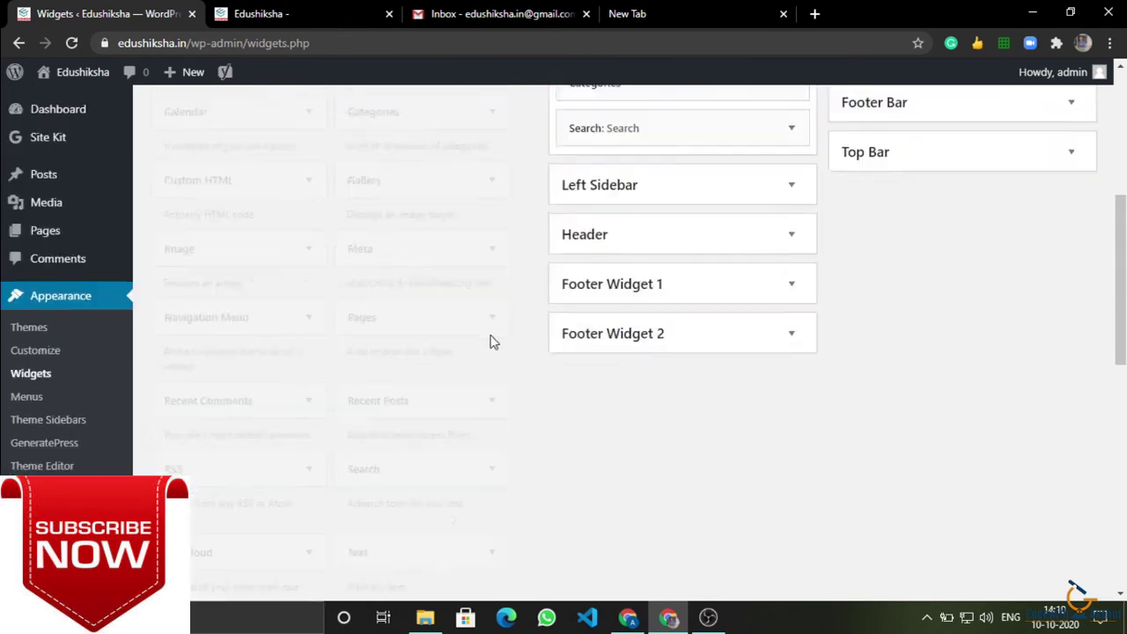
scroll(569, 390, "up", 3)
scroll(404, 486, "down", 5)
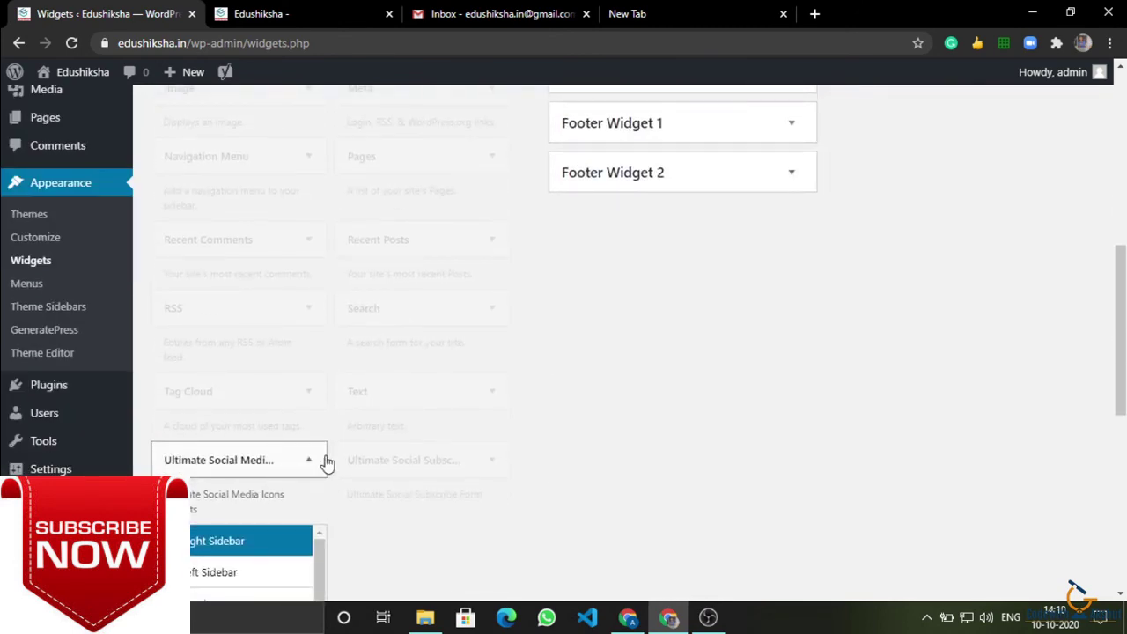
left_click(324, 463)
left_click(445, 464)
left_click(464, 460)
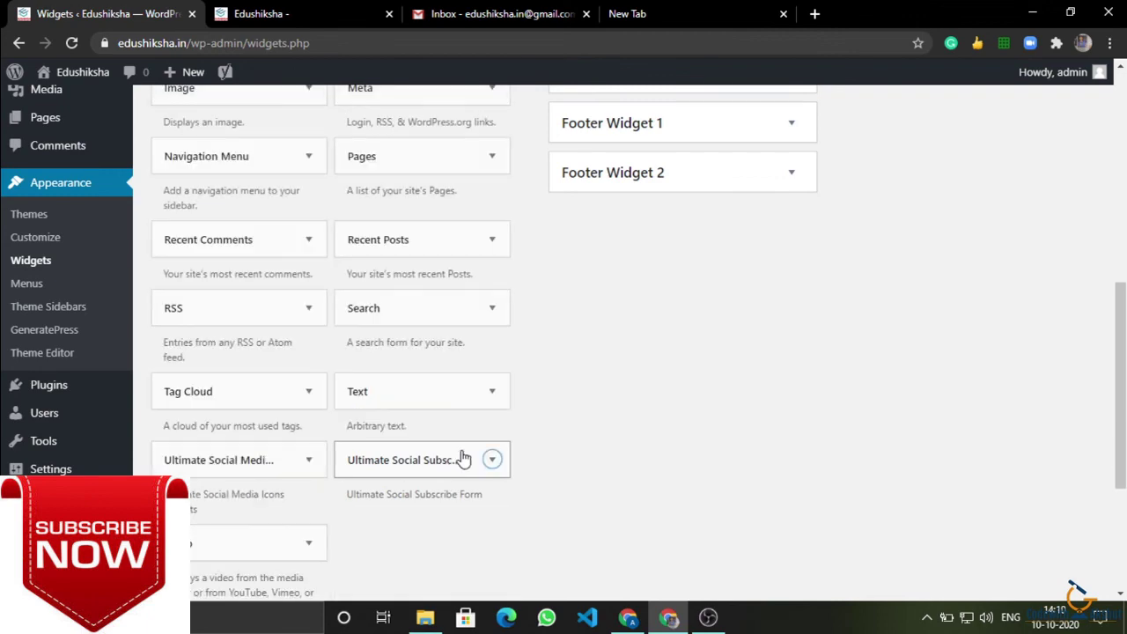
- Place the Ultimate Social Media Icons widget in the Right Sidebar, below the Search widget
scroll(261, 461, "up", 3)
scroll(234, 460, "down", 2)
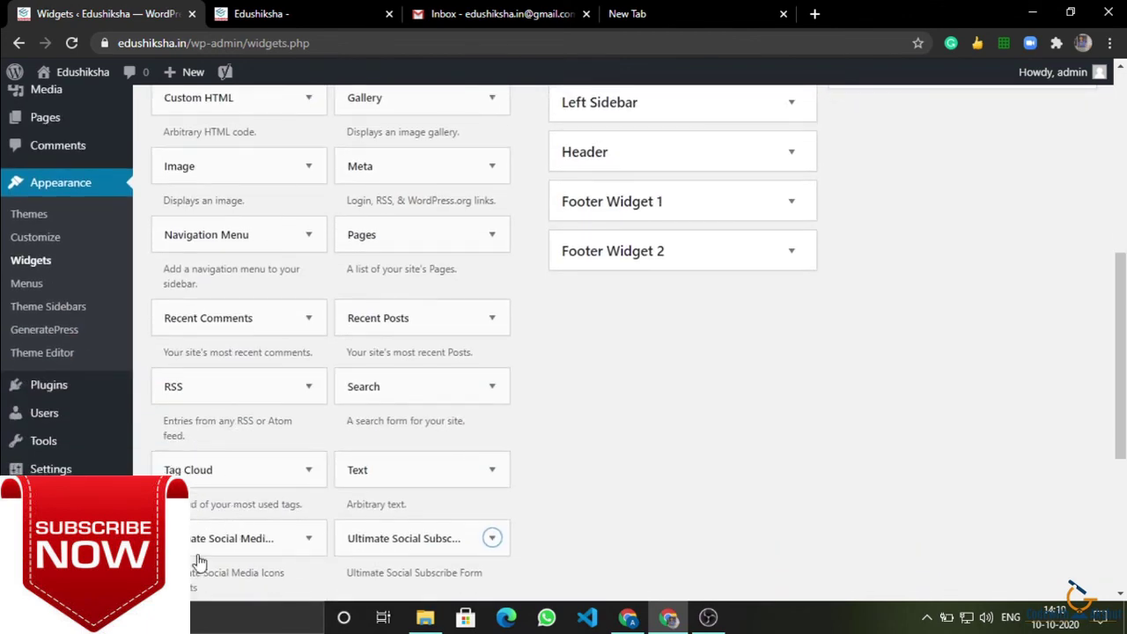
left_click_drag(200, 562, 621, 139)
scroll(622, 138, "up", 3)
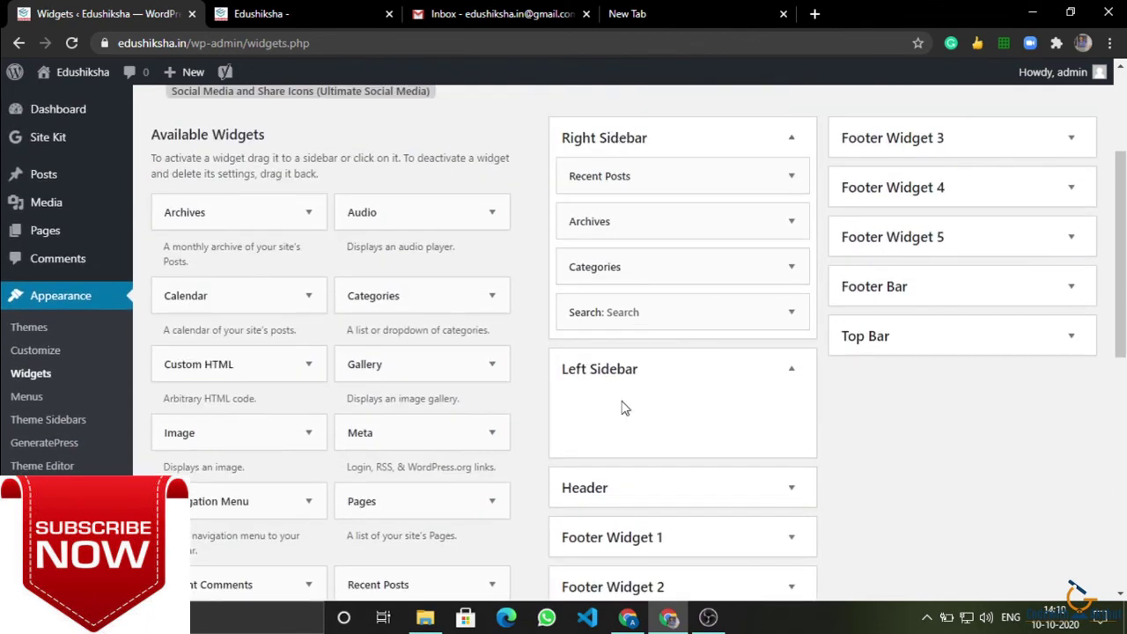
scroll(630, 344, "down", 5)
left_click_drag(222, 387, 656, 141)
scroll(642, 113, "up", 3)
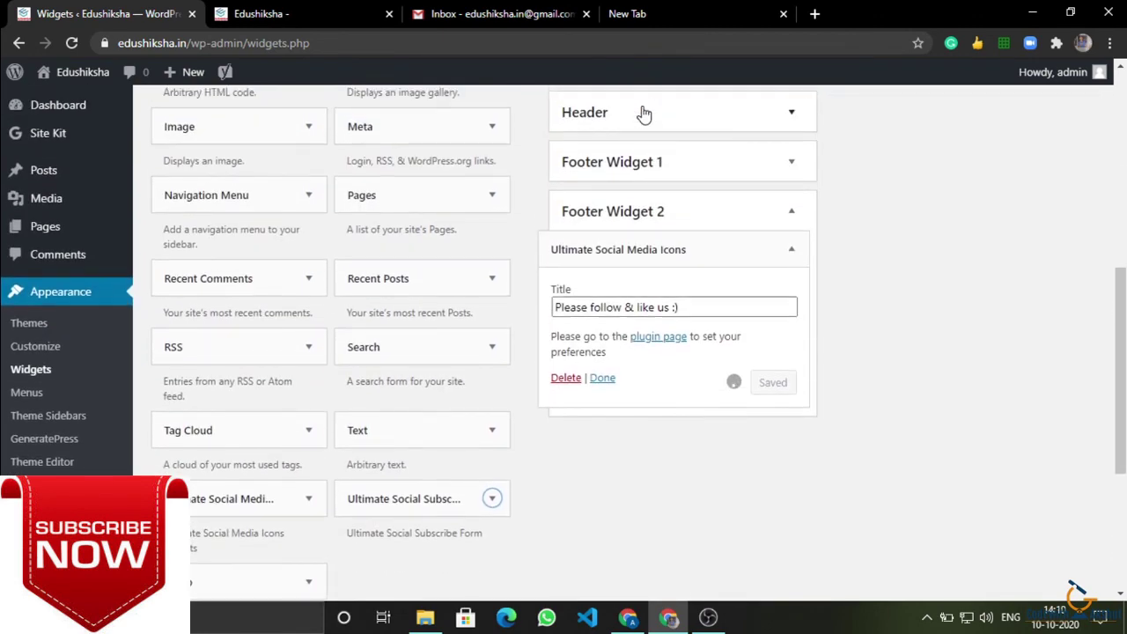
left_click_drag(655, 373, 655, 183)
- Change the social icons widget's title to "Follow & like us :)", save it and collapse the Left Sidebar area
double_click(565, 228)
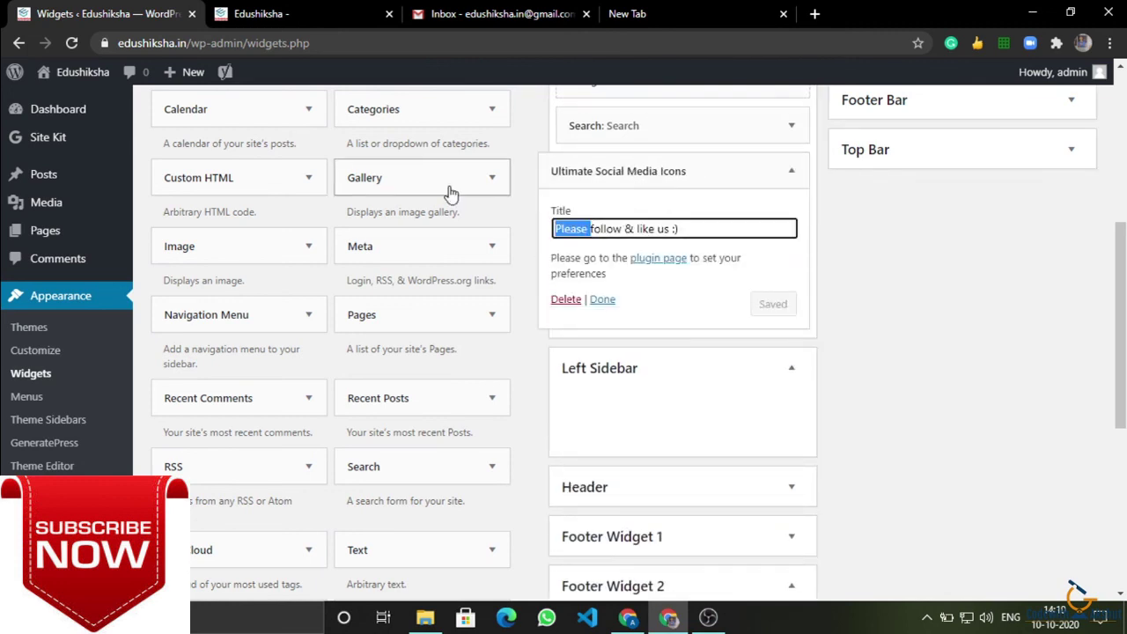
key("BackSpace")
type("D")
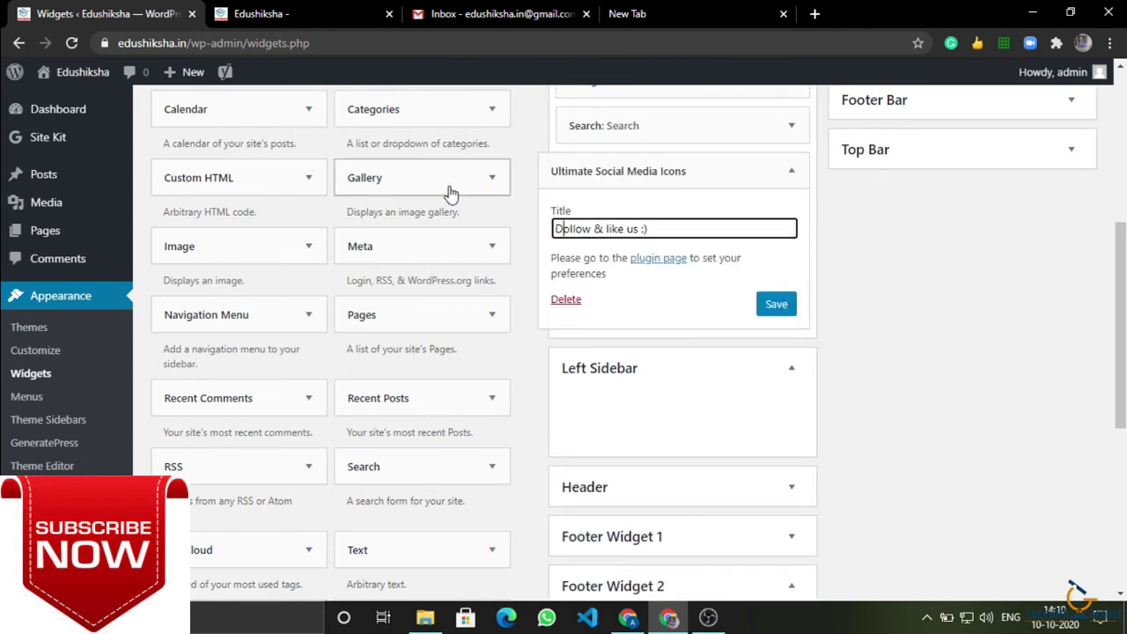
key("BackSpace")
type("F")
left_click(776, 304)
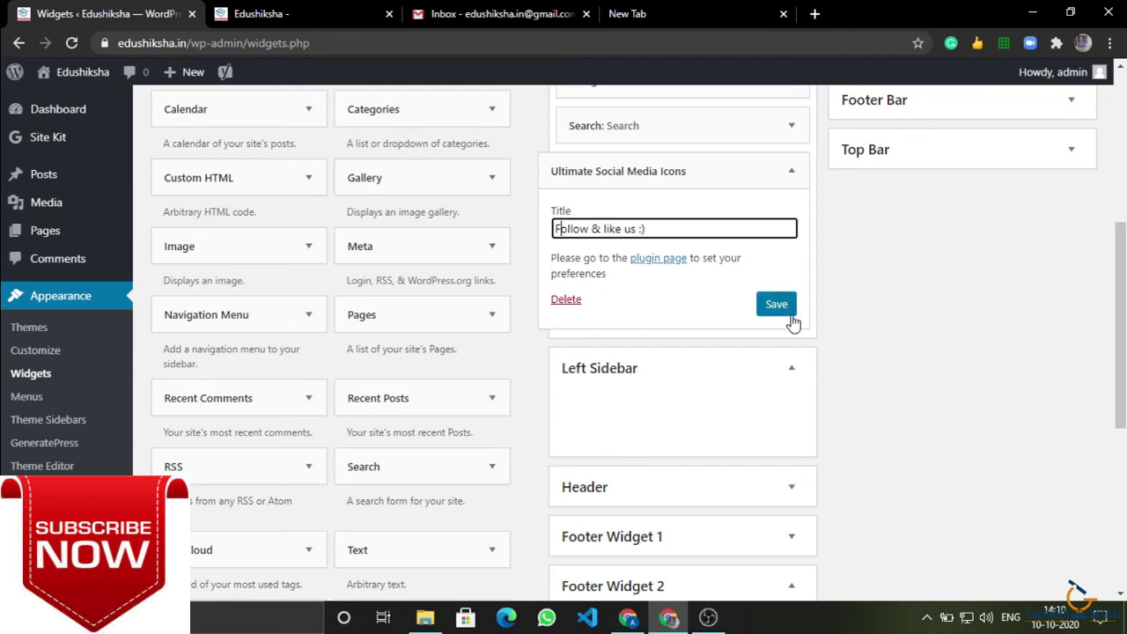
left_click(669, 371)
scroll(668, 371, "up", 3)
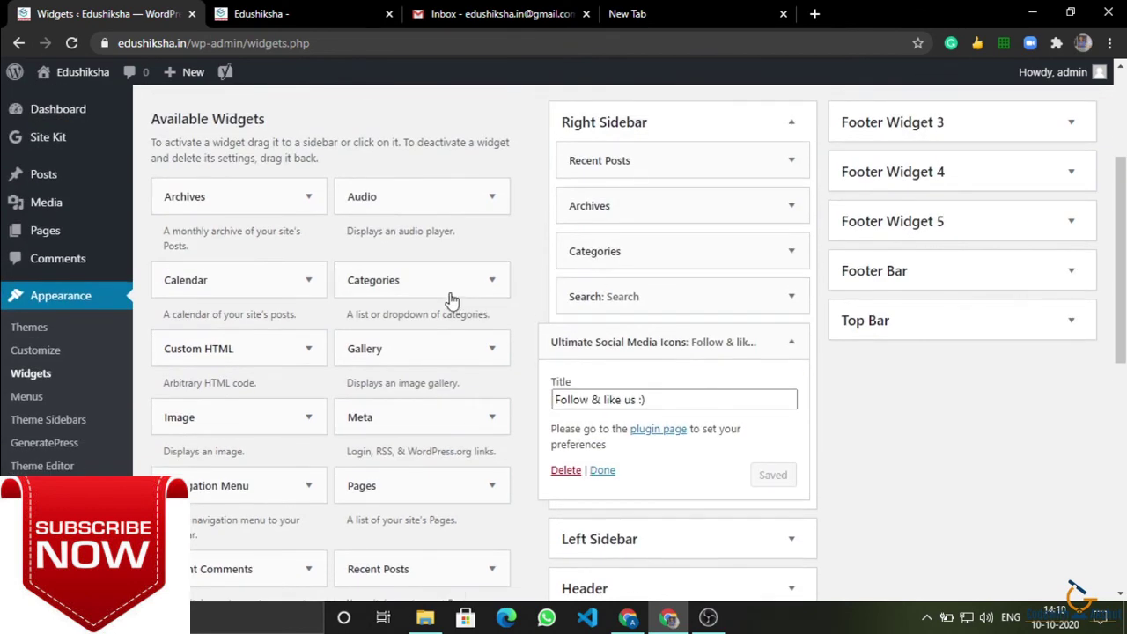
- Check the social icons widget in the sidebar of the edushiksha.in home page
left_click(255, 13)
key("alt+Tab")
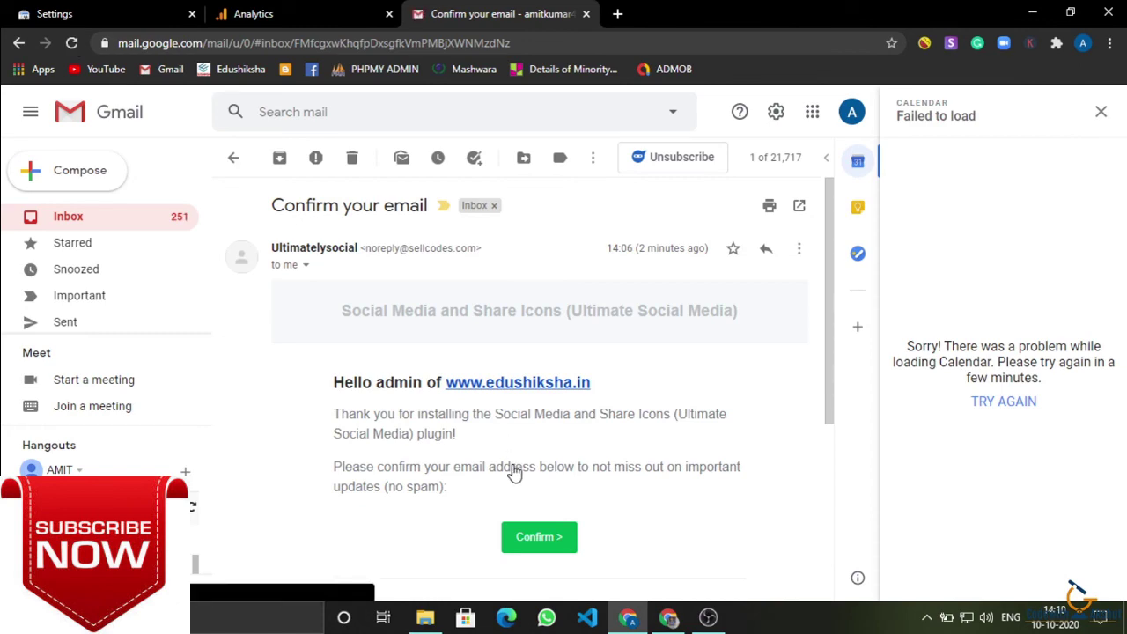
key("alt+Tab")
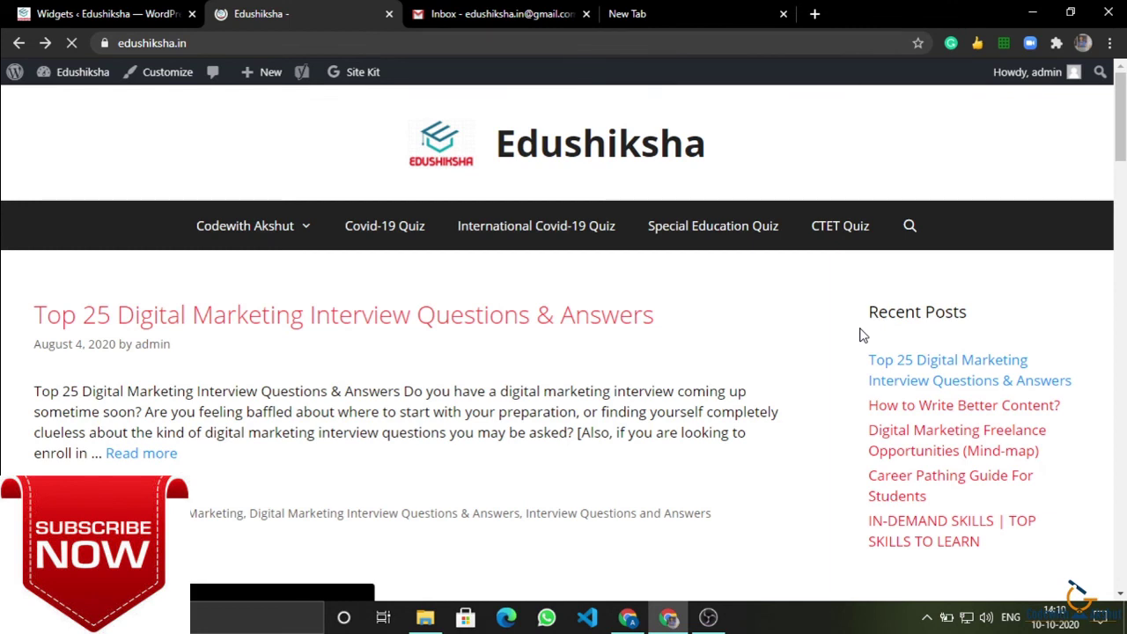
scroll(863, 335, "down", 10)
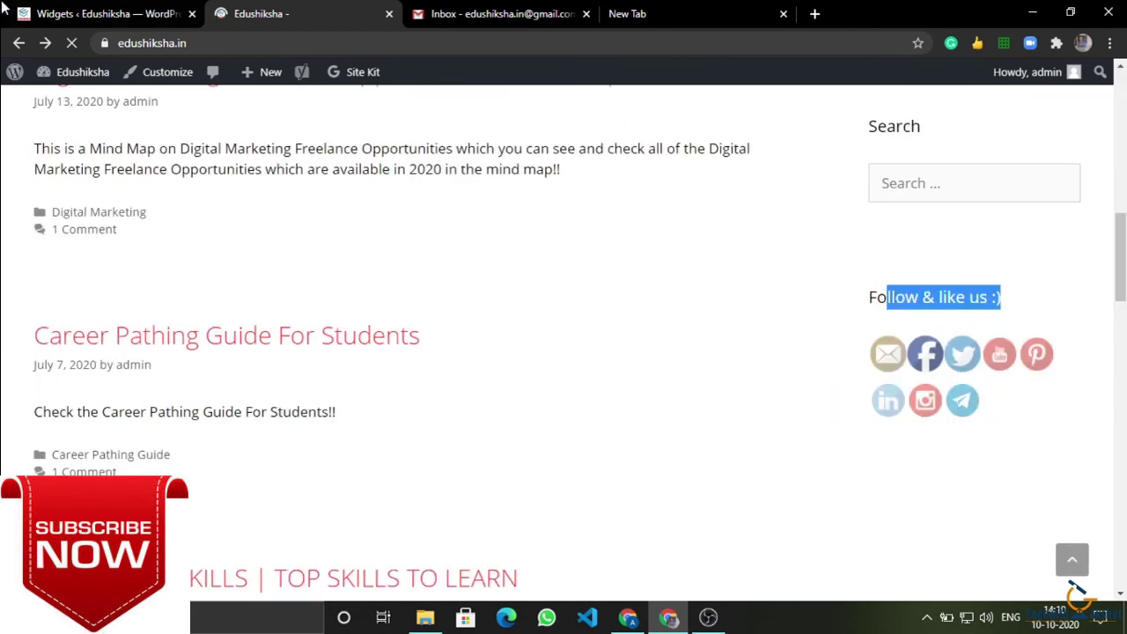
left_click(4, 9)
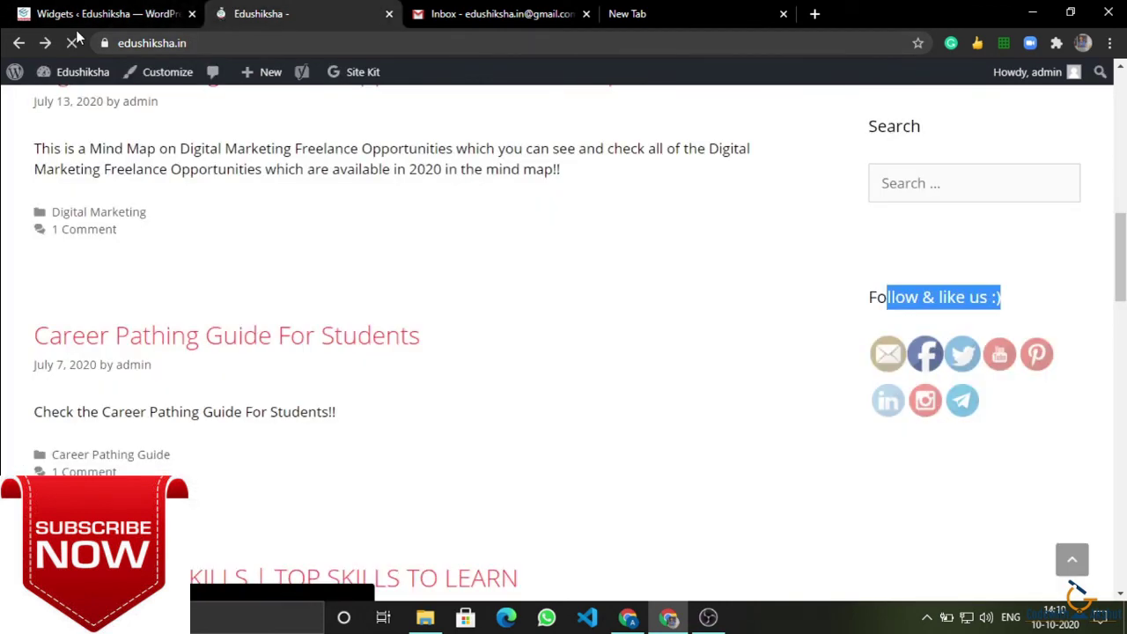
- Open the Facebook share page from the home page's Facebook icon, inspect its address and post preview, and close it without posting
mouse_move(933, 368)
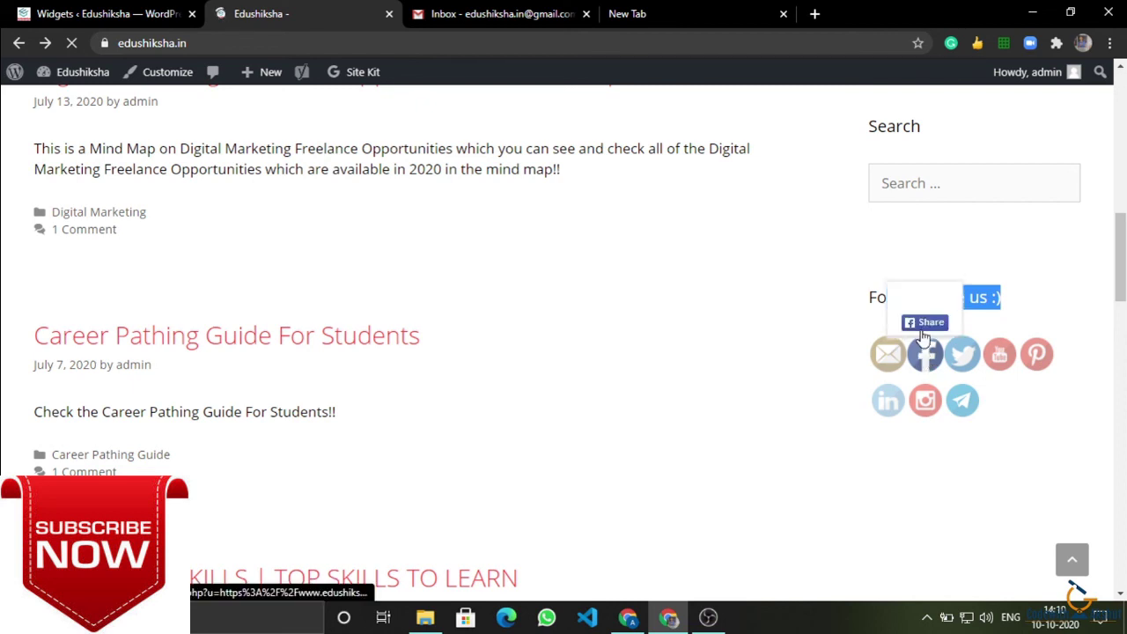
left_click(923, 324)
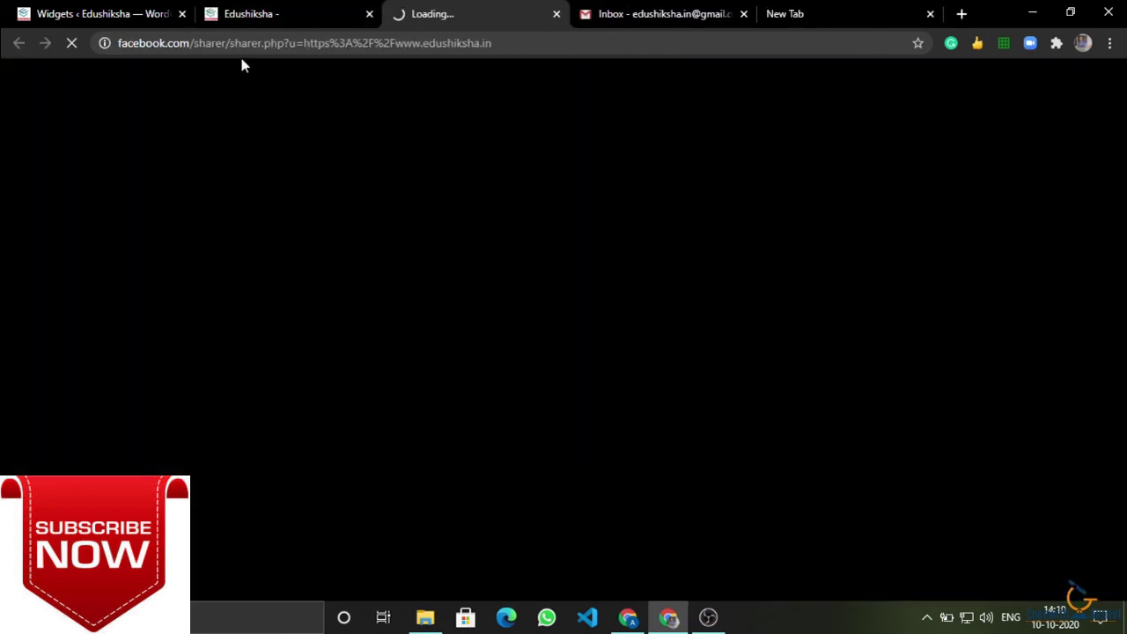
left_click_drag(186, 44, 541, 44)
left_click(541, 44)
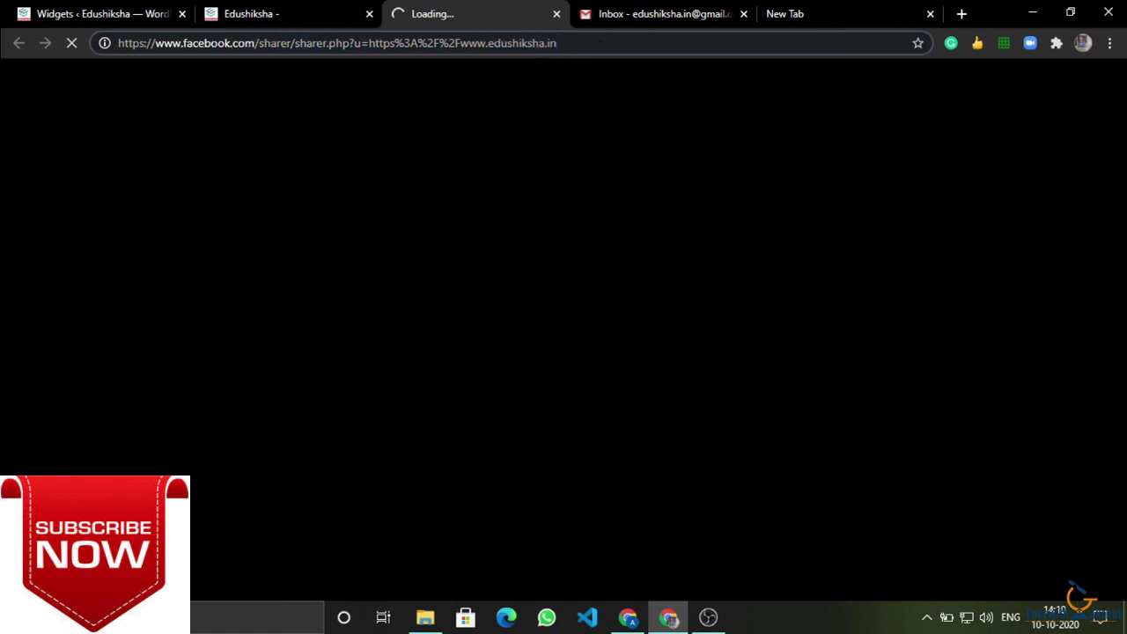
left_click(443, 186)
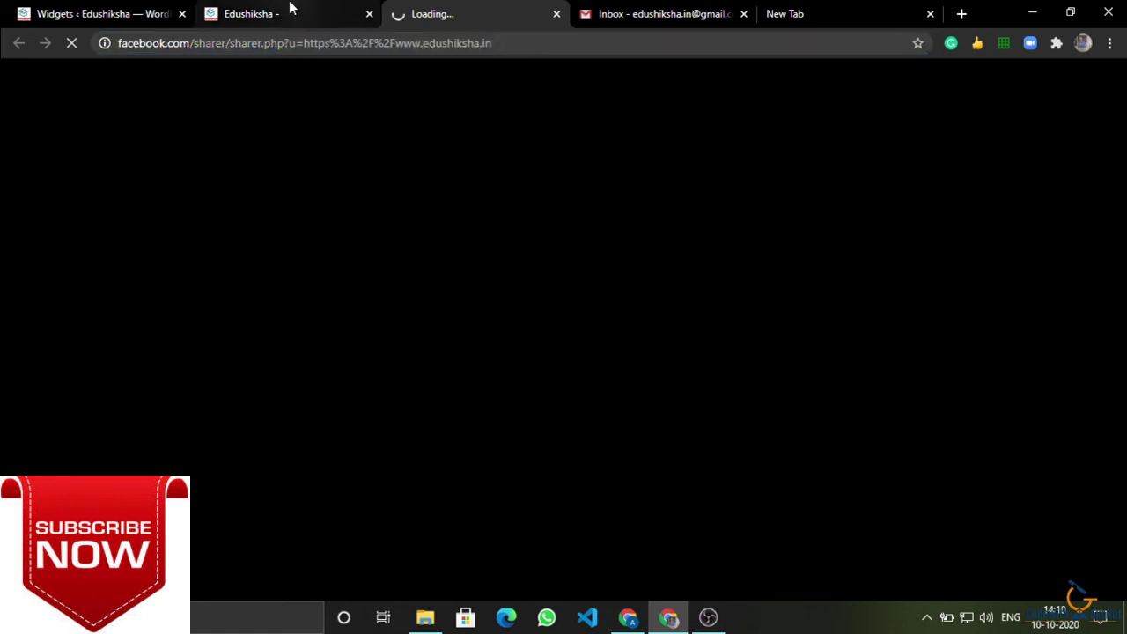
left_click(627, 619)
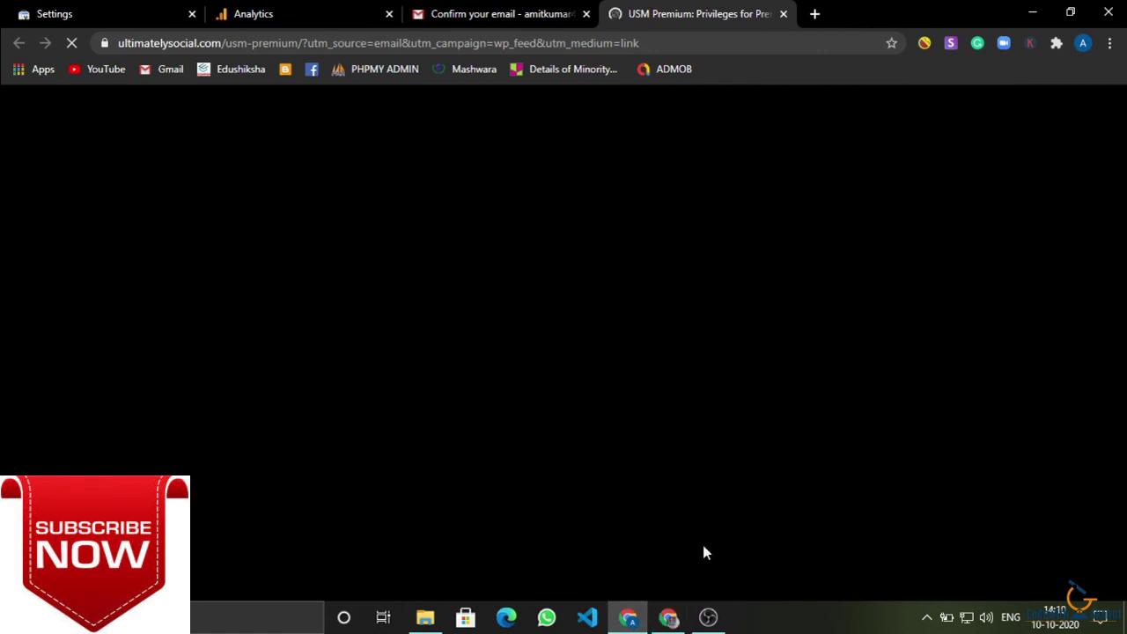
key("alt+Tab")
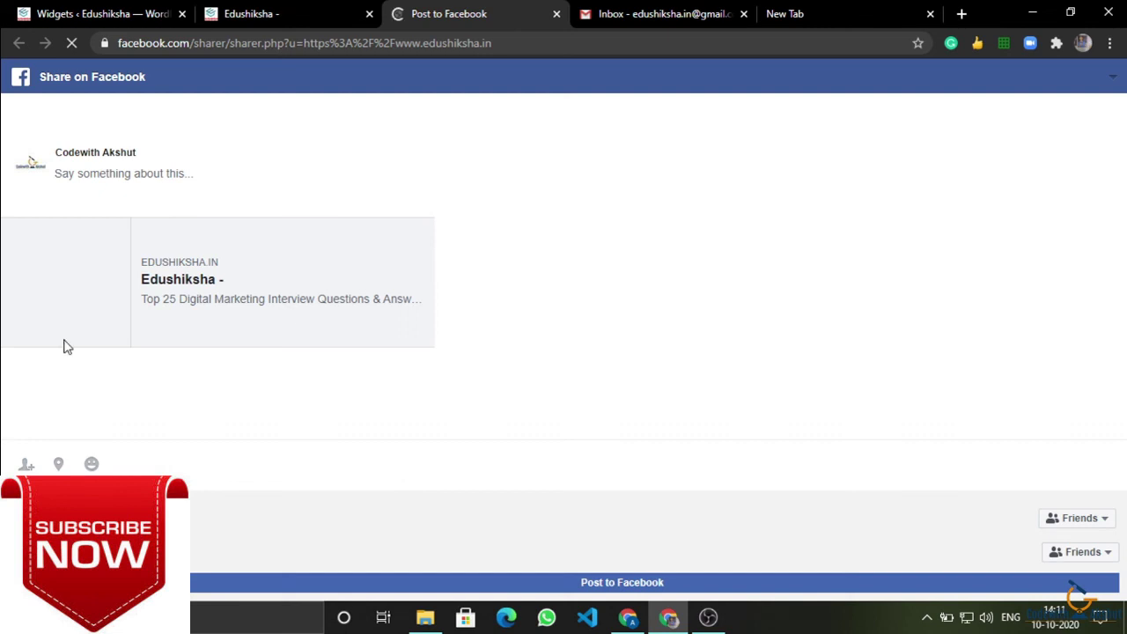
key("ctrl+w")
key("ctrl+shift+Tab")
key("ctrl+Tab")
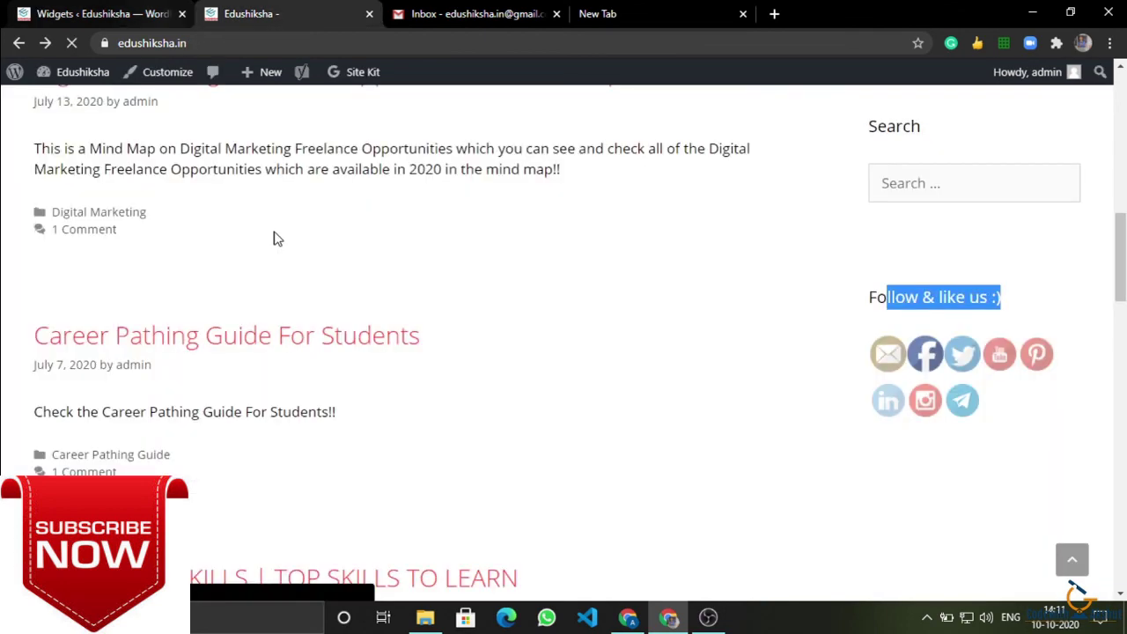
- Look through the USM Premium plugin page in the other Chrome window and return to the WordPress window
key("alt+Tab")
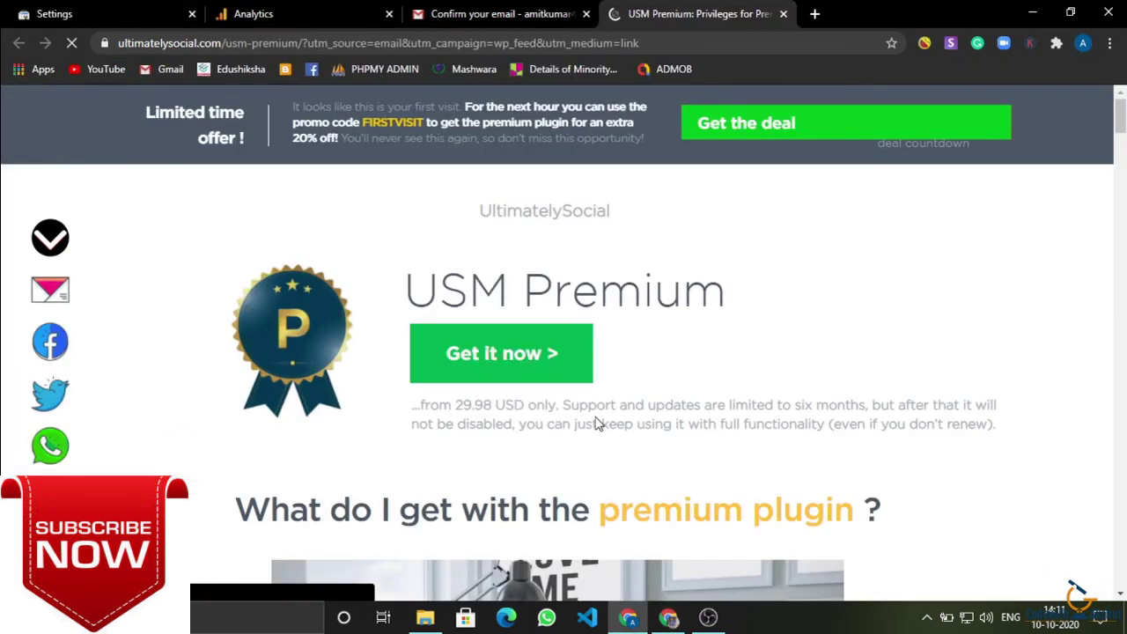
scroll(597, 424, "down", 15)
scroll(593, 392, "down", 2)
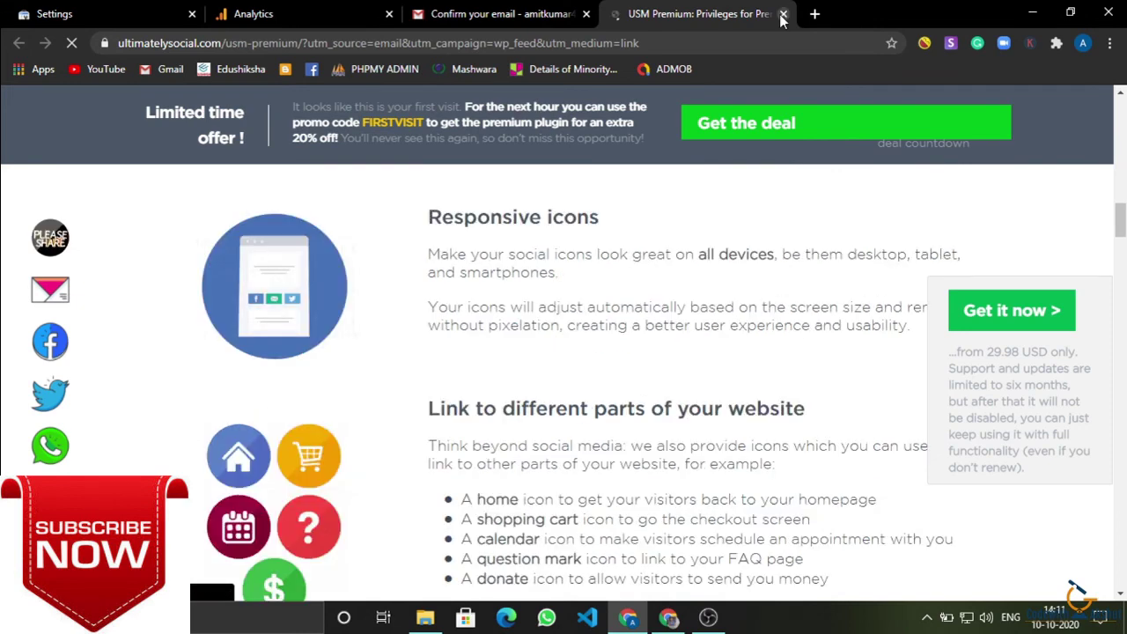
key("alt+Tab")
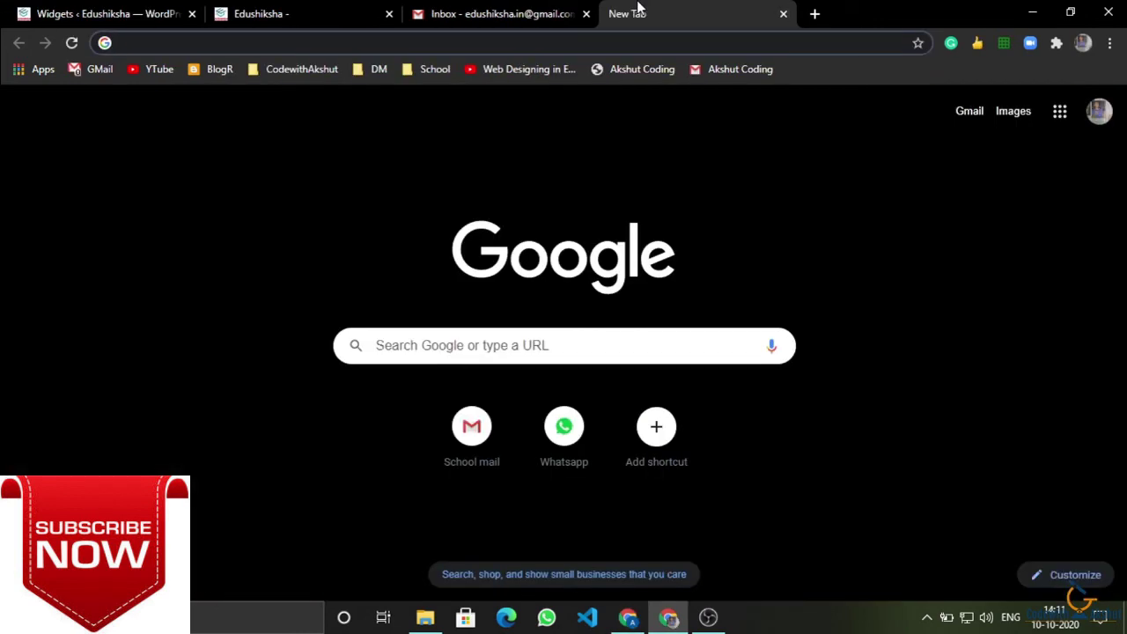